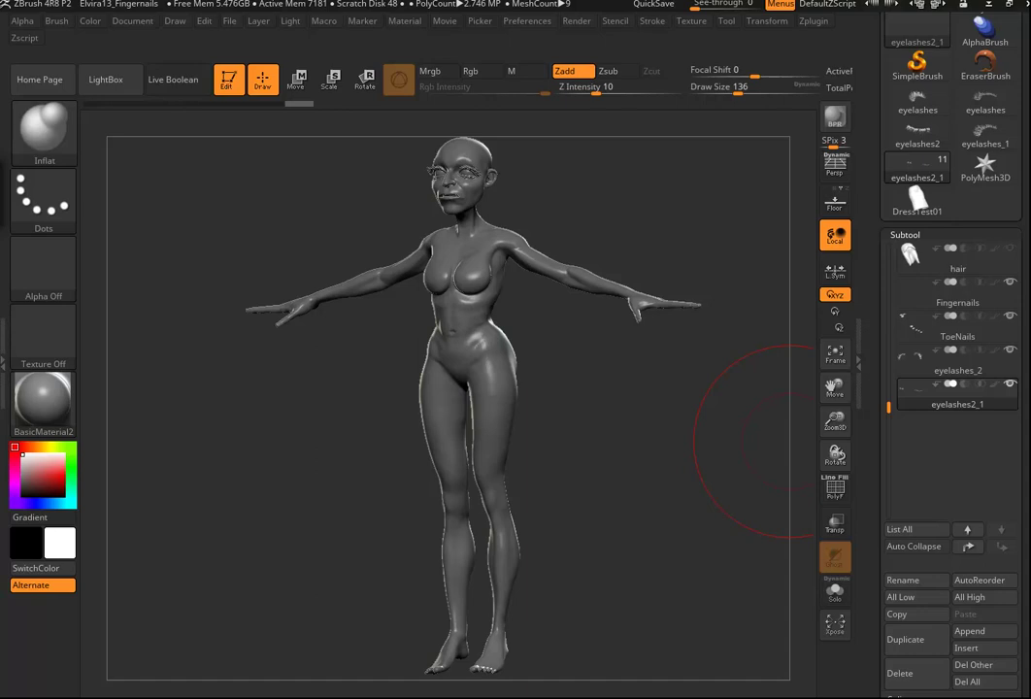
Step: Make body17 the active subtool and view the full figure from the front
mouse_move(649, 464)
left_mouse_down()
mouse_move(447, 470)
mouse_move(660, 475)
left_mouse_up()
left_click_drag(888, 407, 890, 300)
left_click(909, 324)
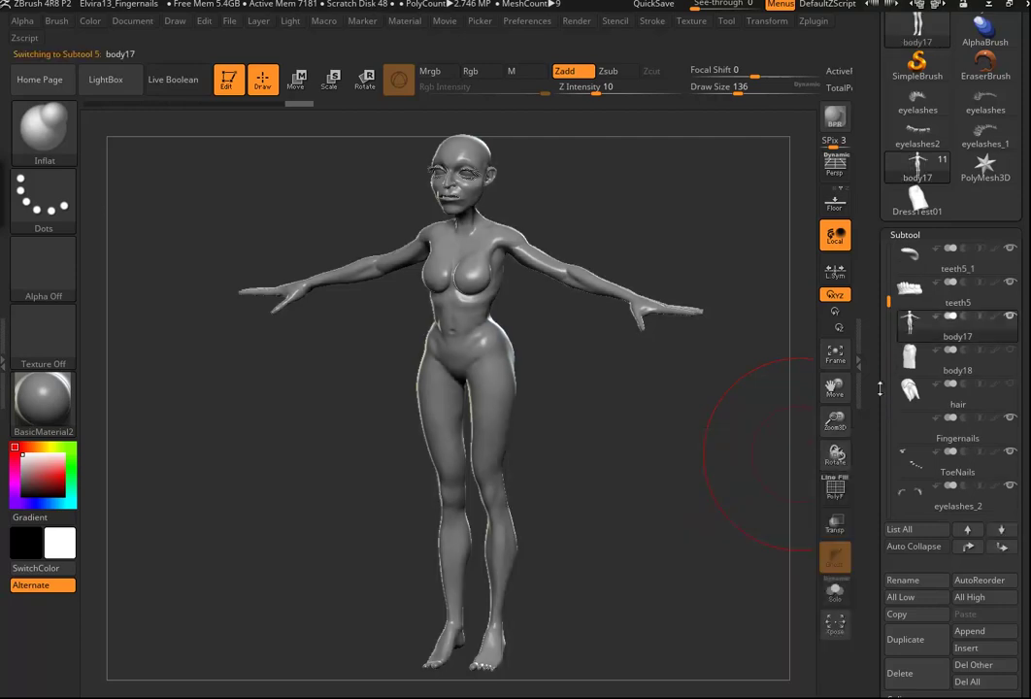
mouse_move(617, 469)
left_mouse_down()
mouse_move(671, 452)
mouse_move(600, 452)
left_mouse_up()
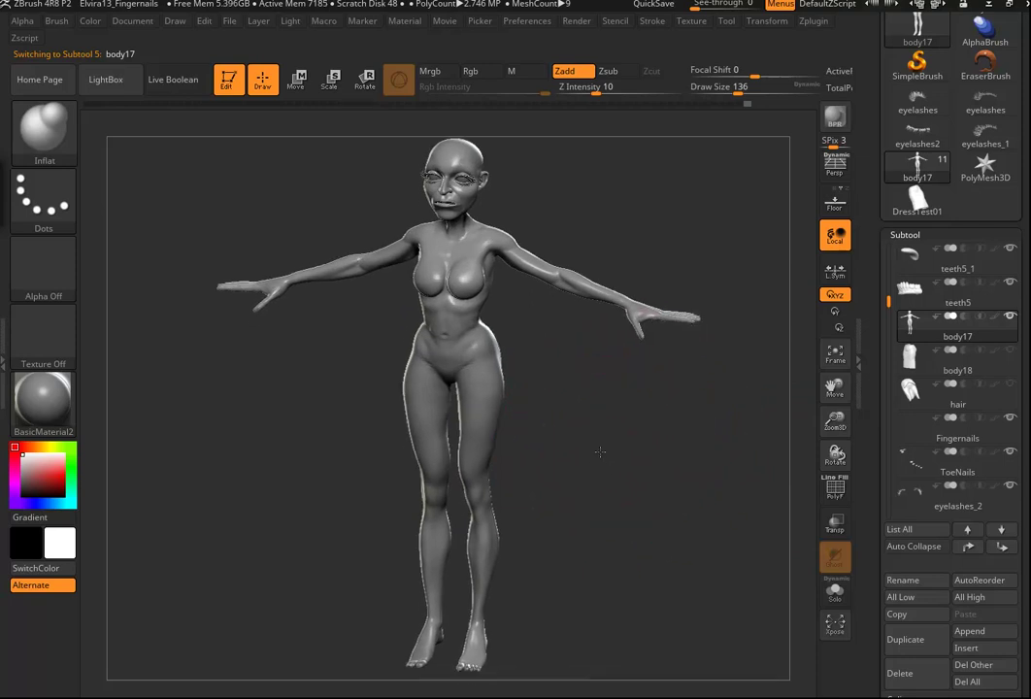
left_click(814, 20)
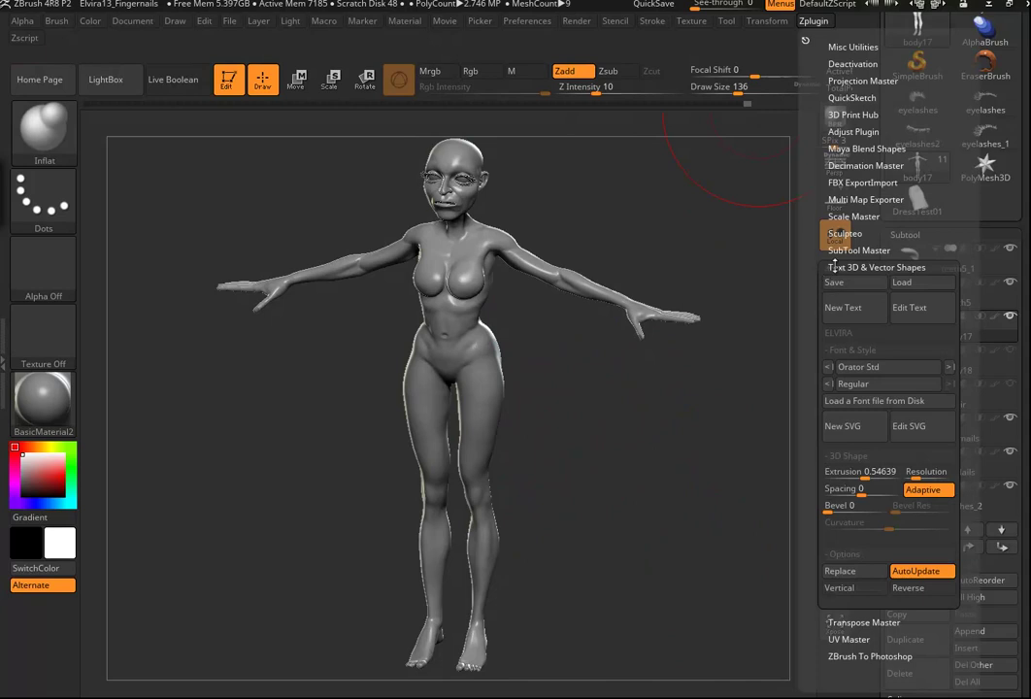
left_click(836, 268)
left_click(841, 215)
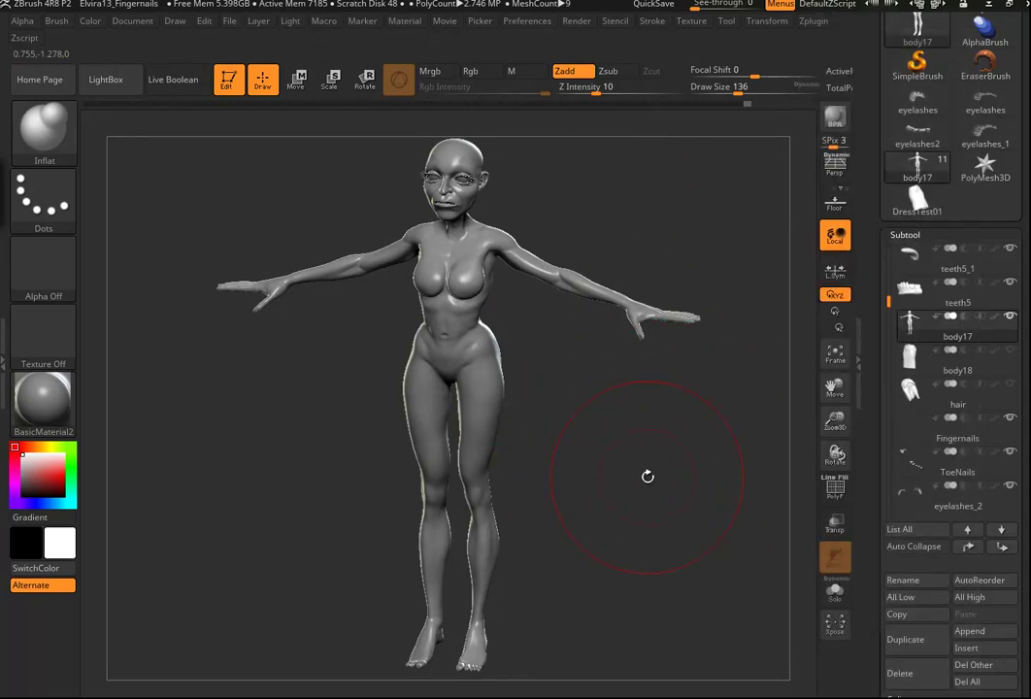
left_click_drag(647, 476, 648, 472)
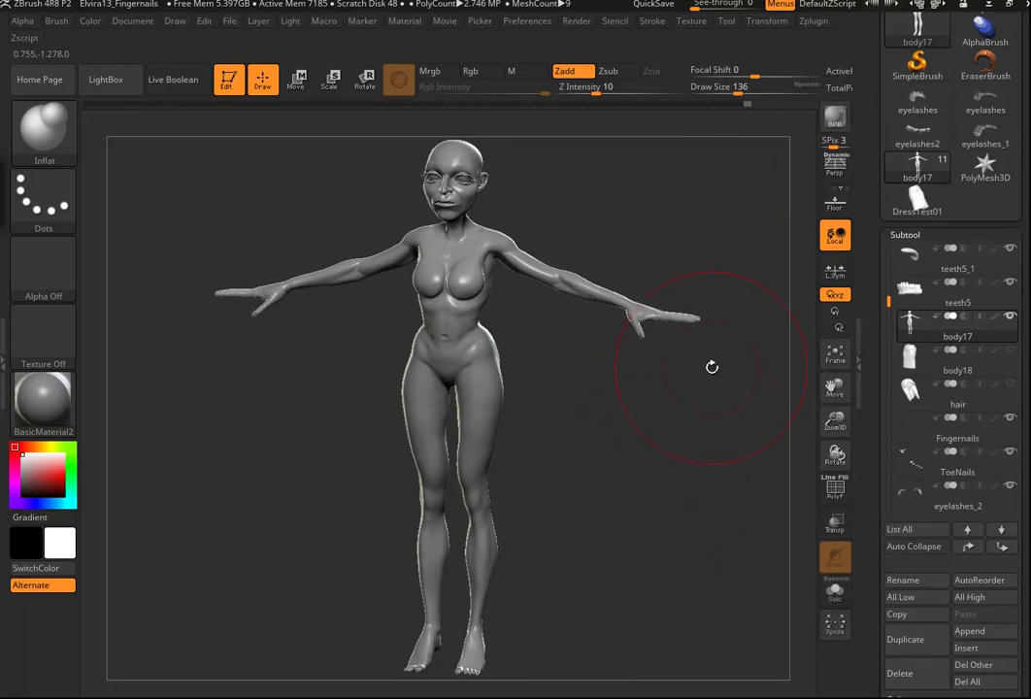
Step: Check the active and total point counts of the body17 model before exporting it
left_click_drag(1021, 130, 1022, 303)
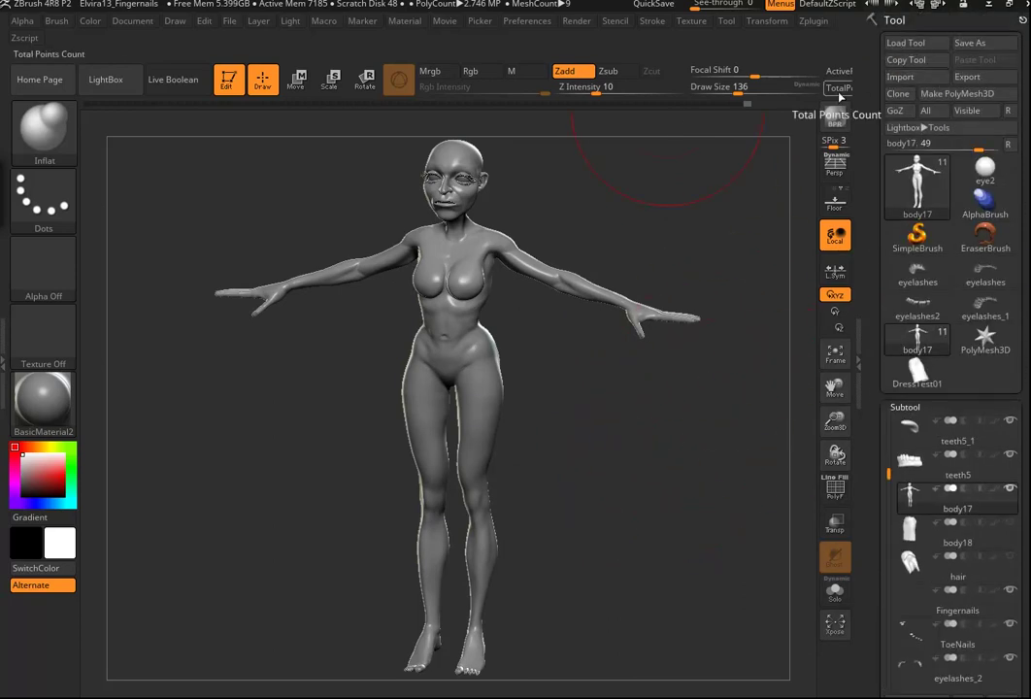
left_click(861, 368)
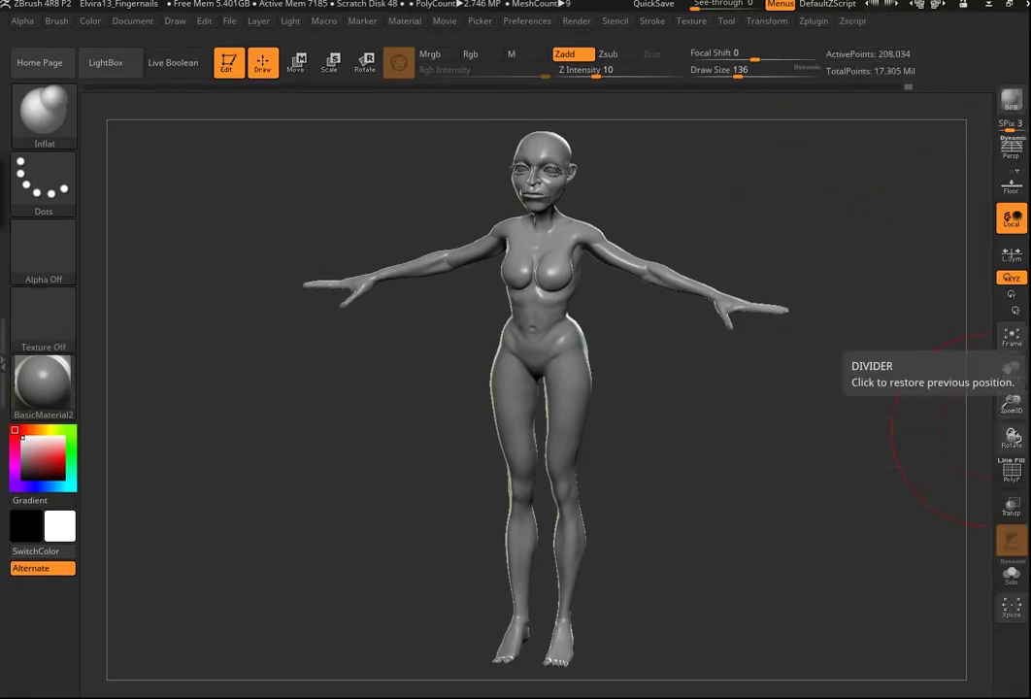
left_click(1026, 367)
left_click_drag(668, 501, 653, 486)
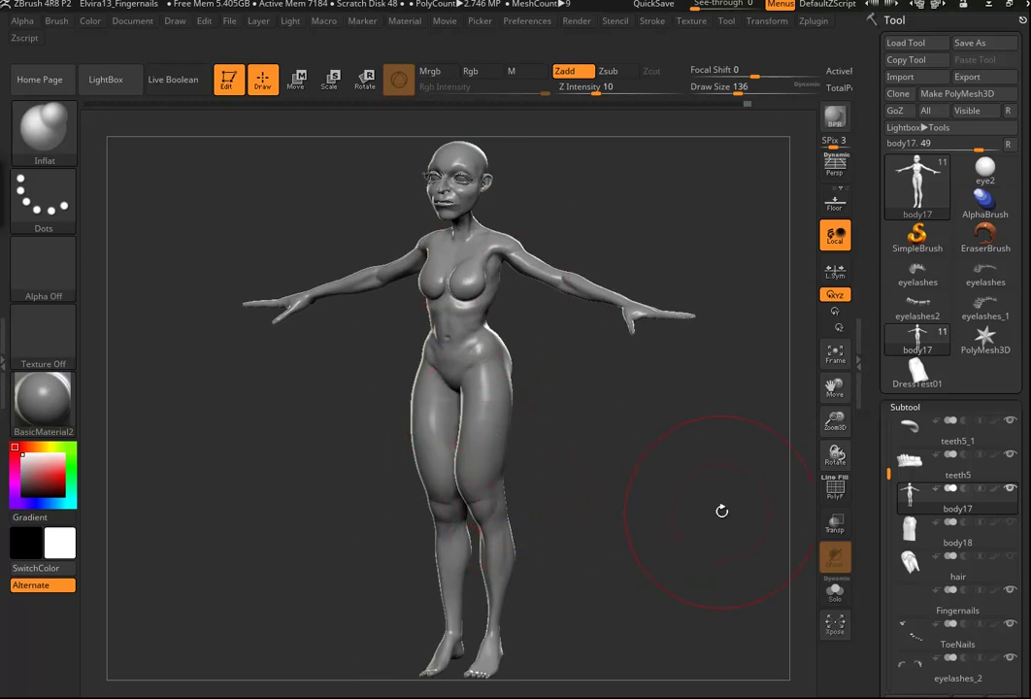
key("ctrl+z")
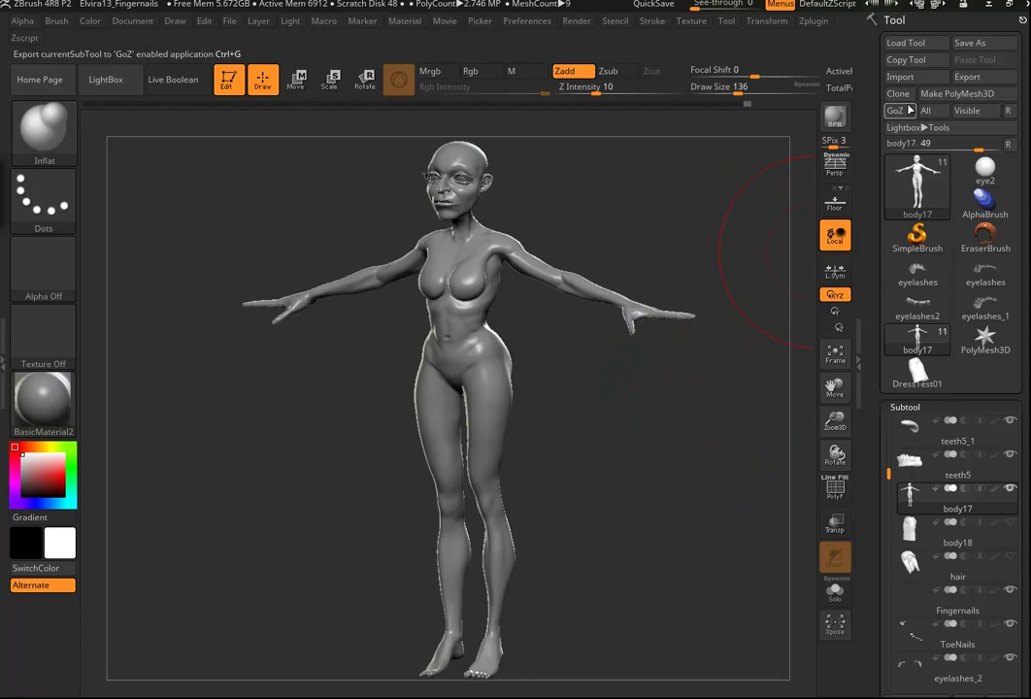
Step: Export the body17 subtool in OBJ format to the Elvira_Project folder under the file name body20
left_click(983, 76)
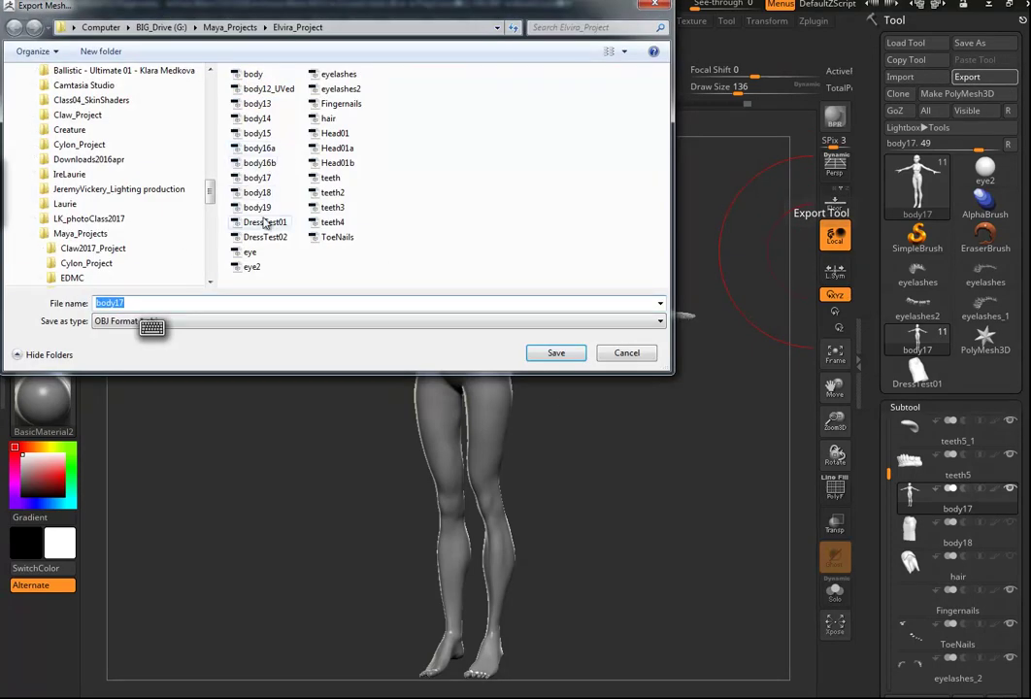
left_click(259, 210)
left_click(153, 304)
left_click(155, 304)
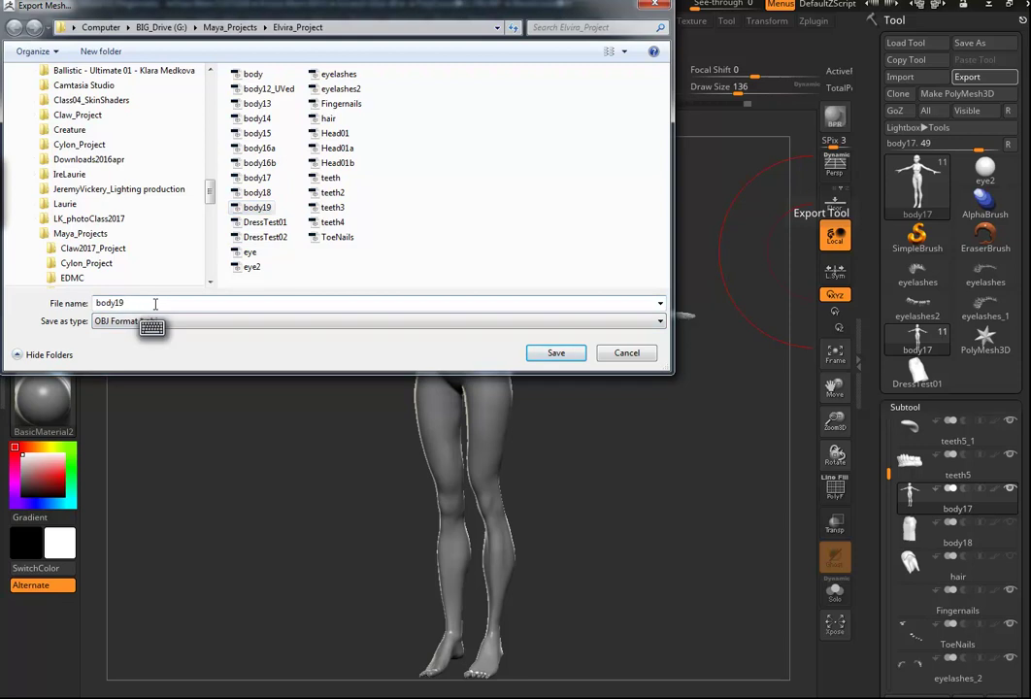
key("BackSpace")
key("BackSpace")
type("2")
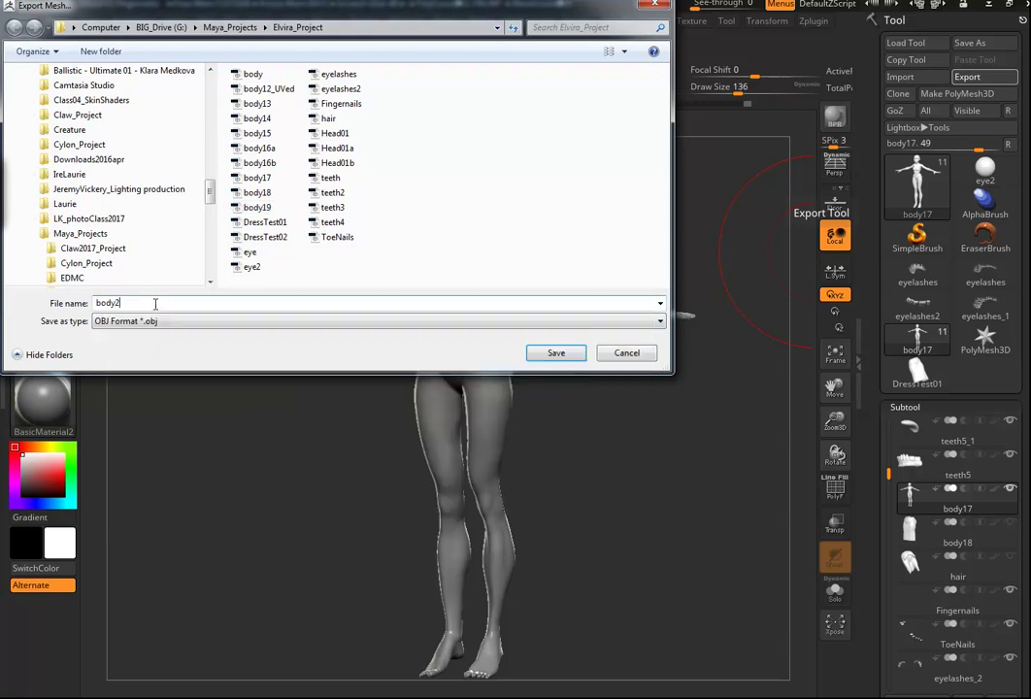
key("Return")
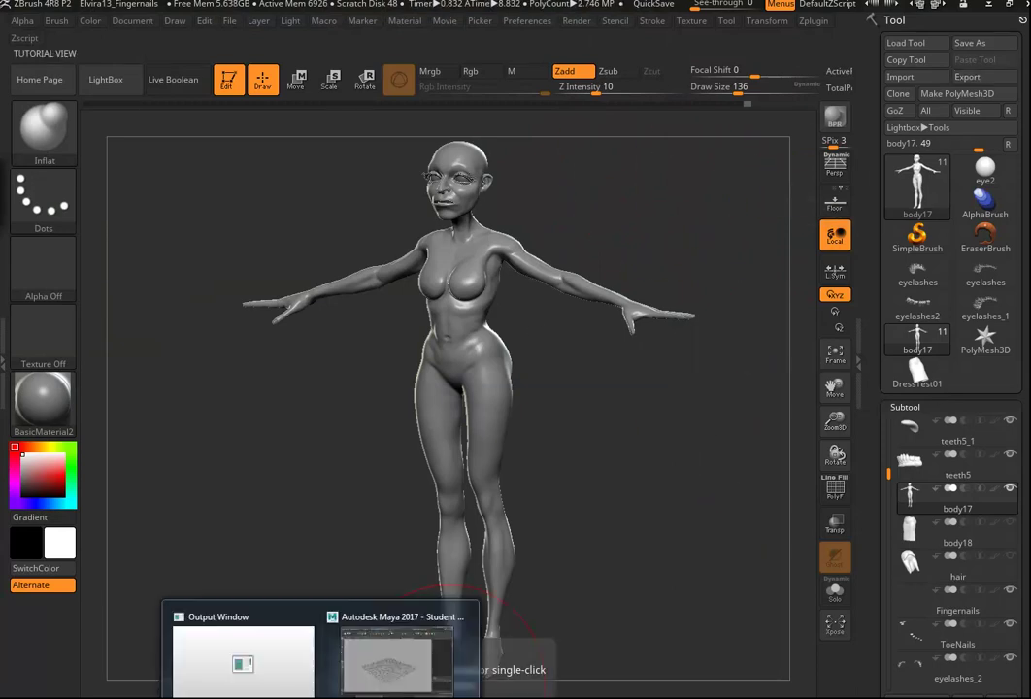
Step: Switch to Maya and import body20.OBJ from the Elvira_Project folder as a single object
left_click(384, 680)
left_click(9, 15)
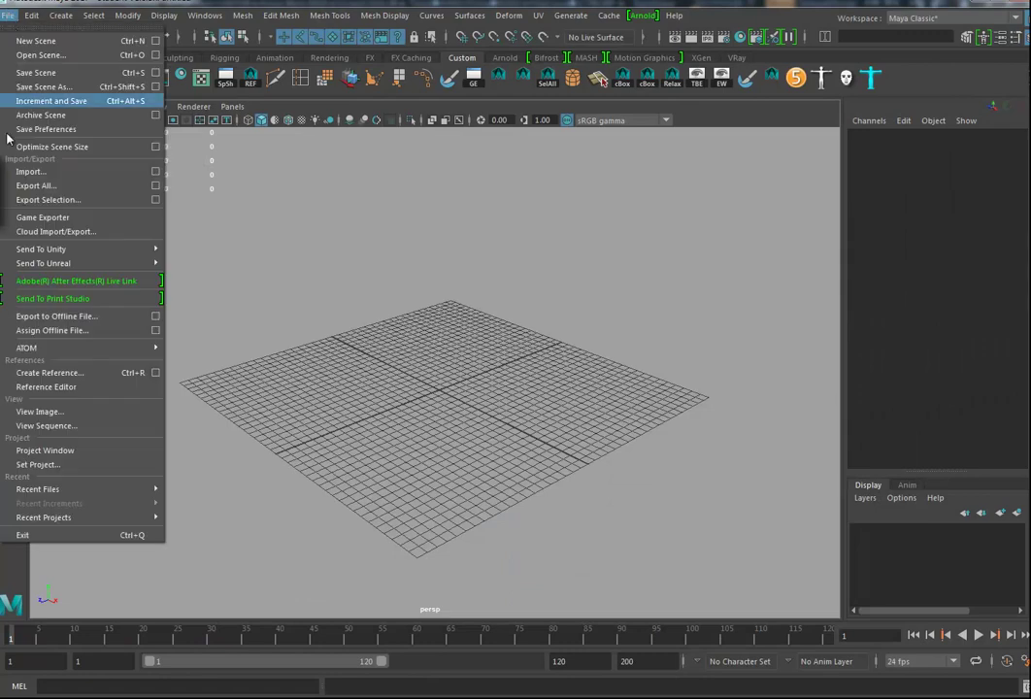
left_click(54, 173)
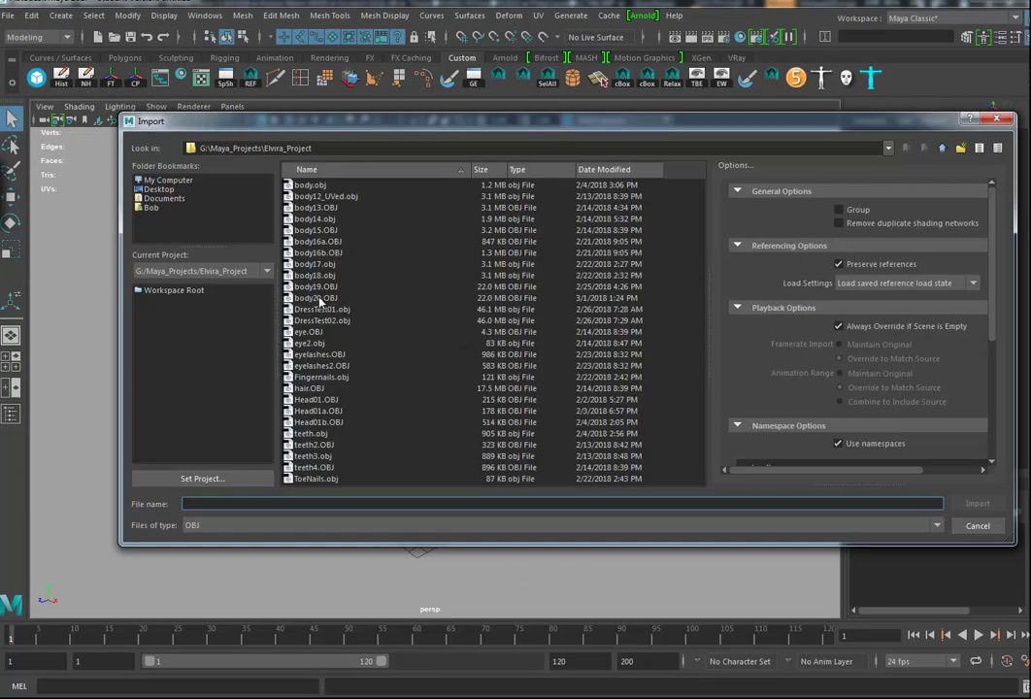
left_click(320, 299)
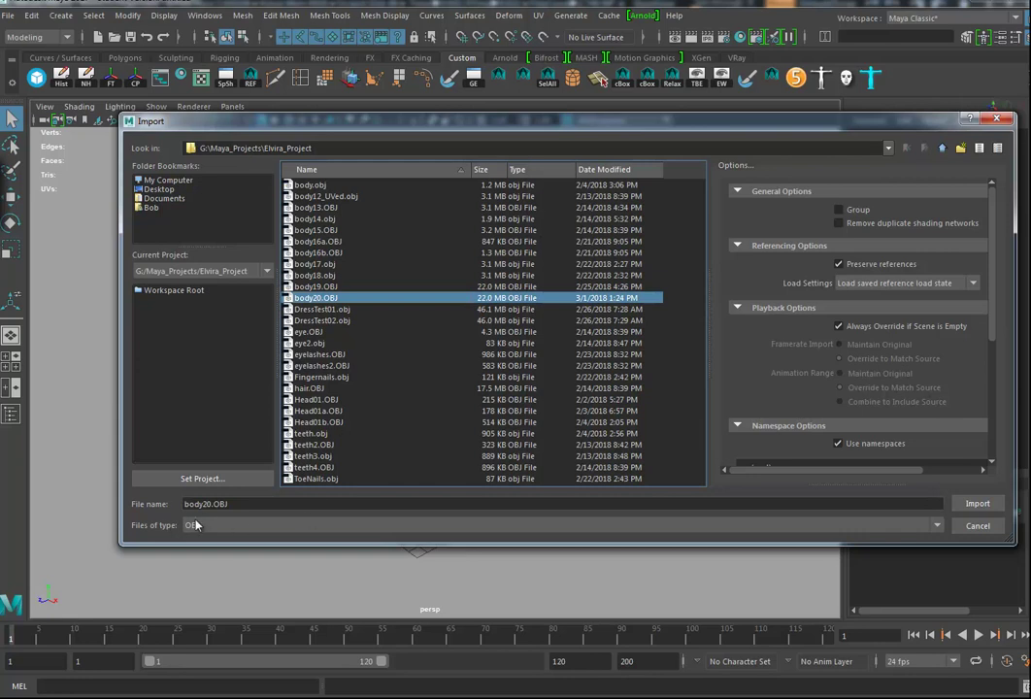
scroll(956, 437, "down", 5)
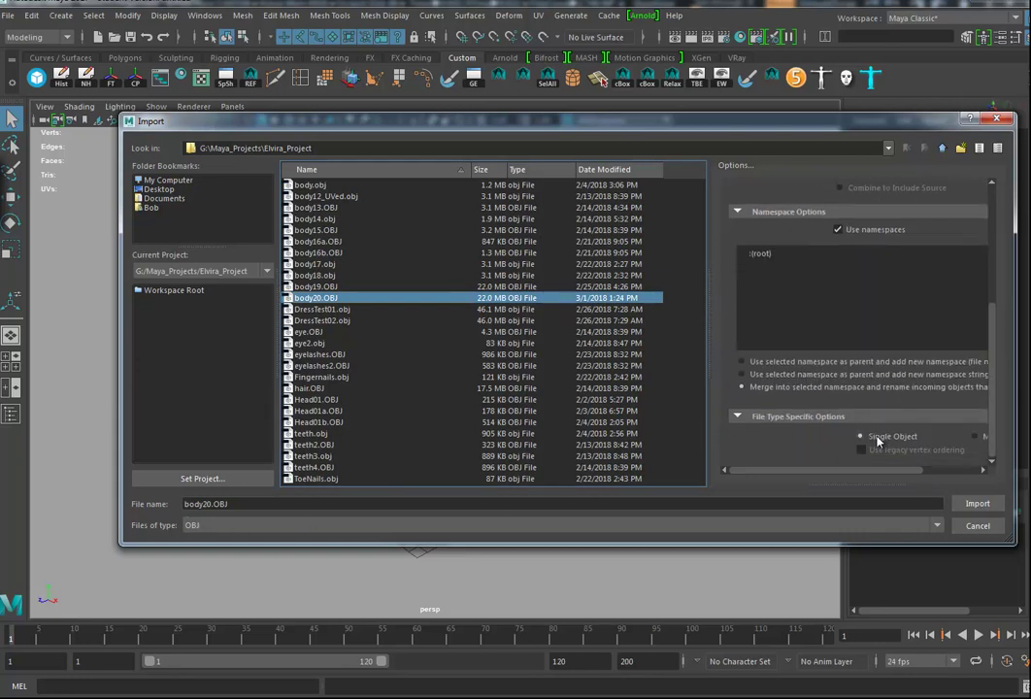
left_click(979, 505)
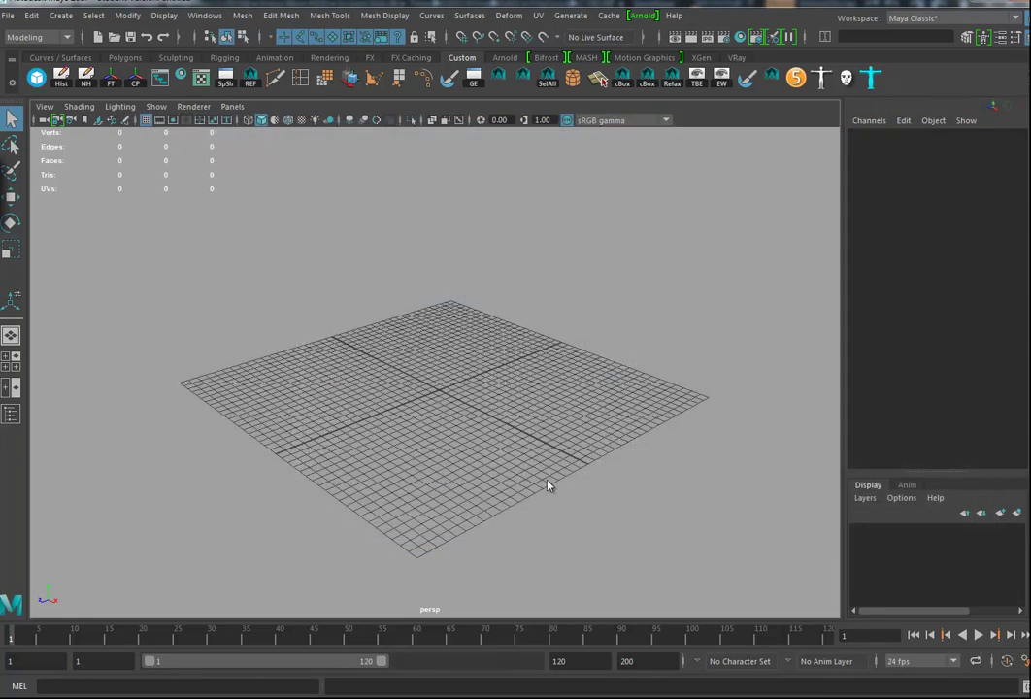
Step: Show front and perspective views side by side, select the imported body and frame it in the front view
left_click_drag(449, 470, 466, 445, "alt")
left_click(11, 389)
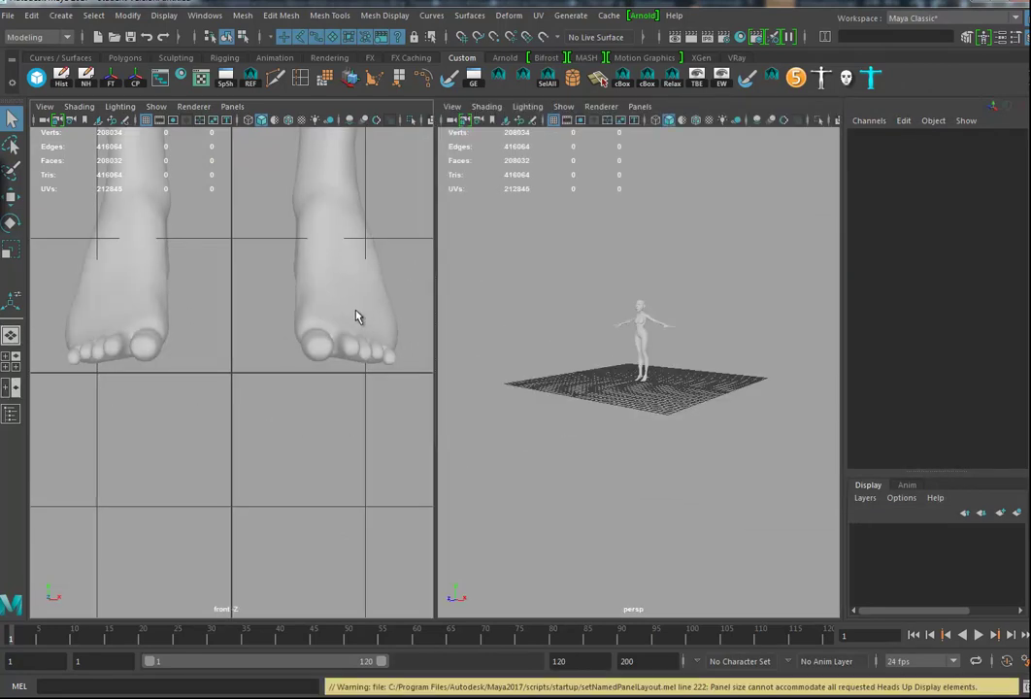
scroll(356, 316, "down", 10)
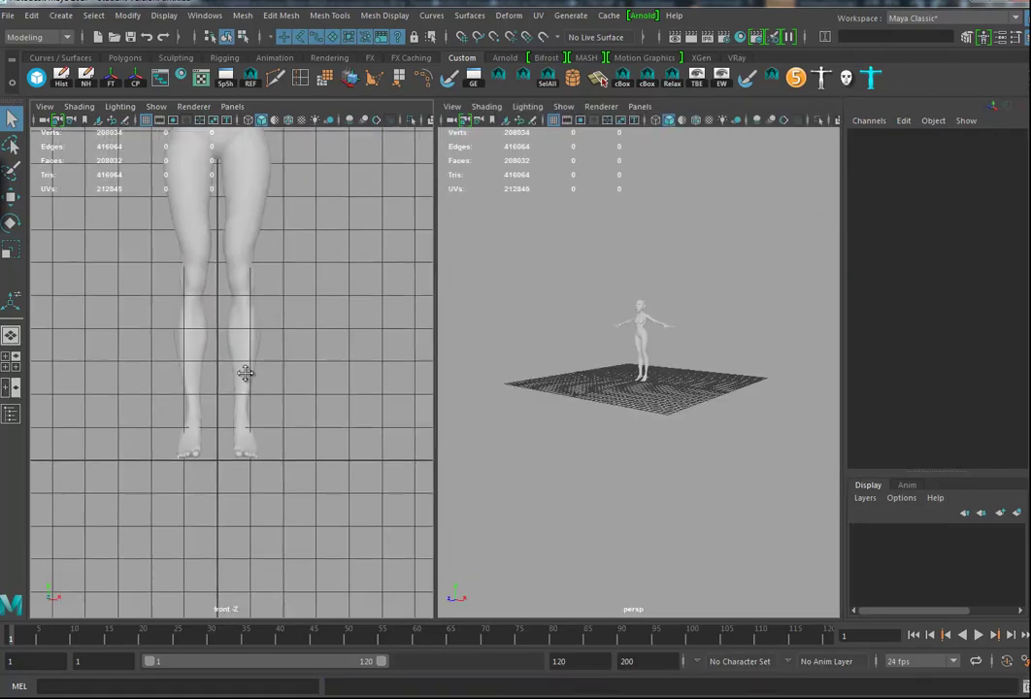
scroll(246, 373, "down", 3)
scroll(272, 235, "up", 2)
left_click(252, 326)
key("f")
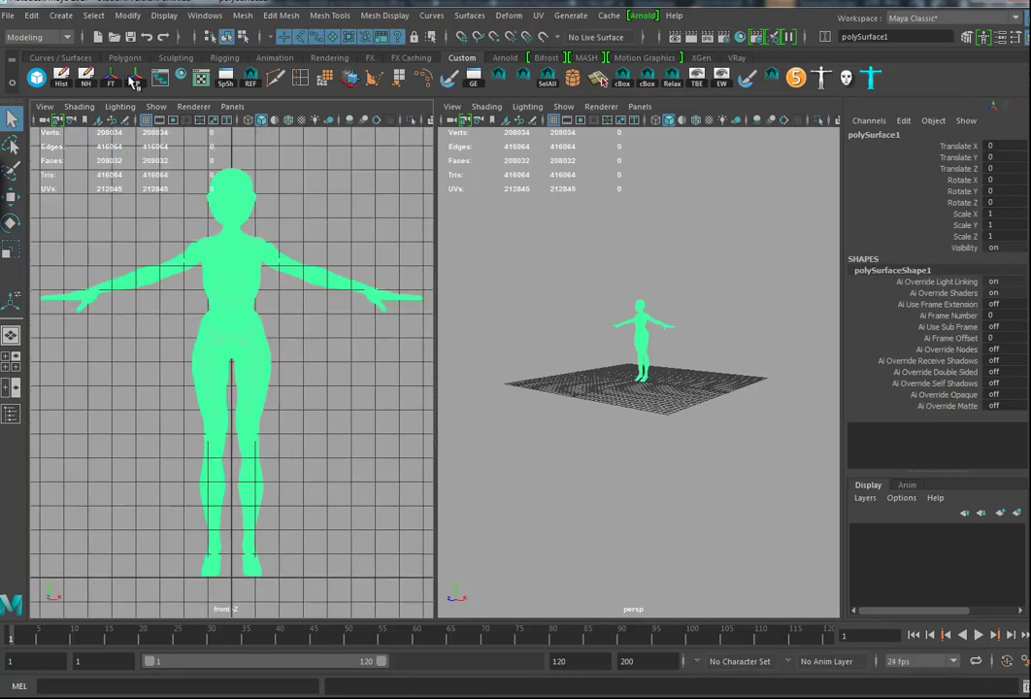
Step: Measure the body's height with the Distance Tool, snapping from the grid origin at the feet to the top of the head
left_click(60, 16)
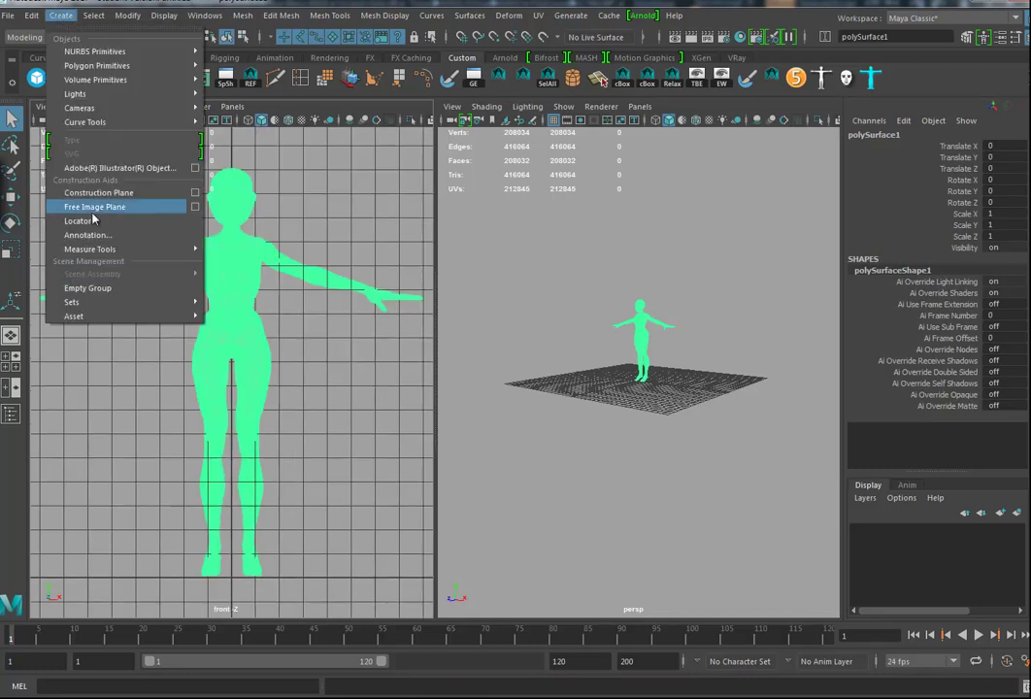
mouse_move(86, 252)
left_click(245, 261)
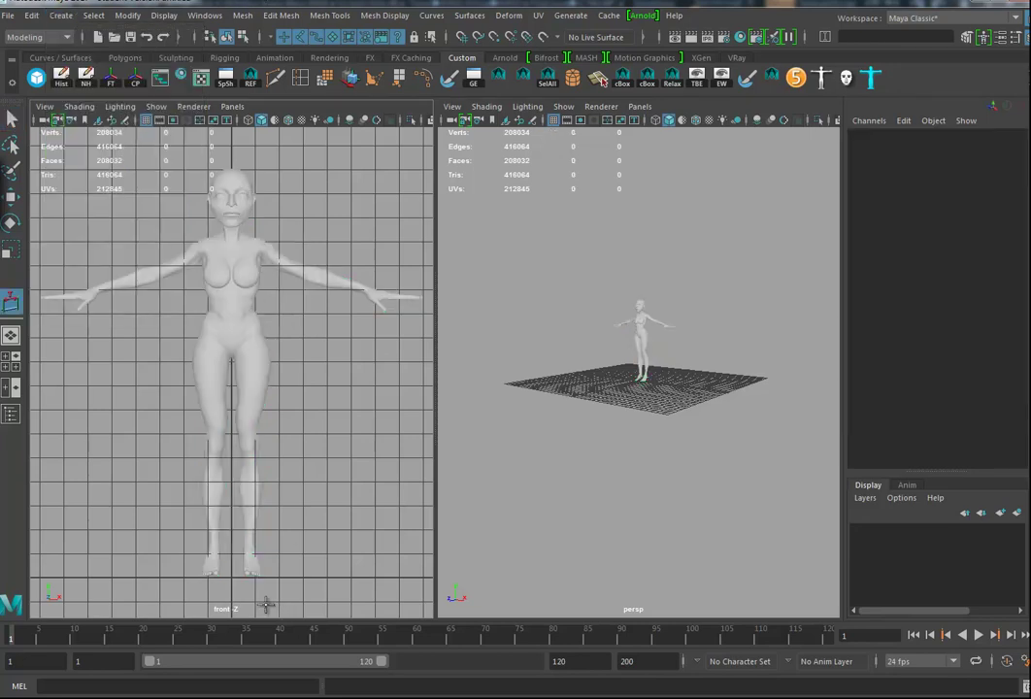
key("x")
left_click(236, 580)
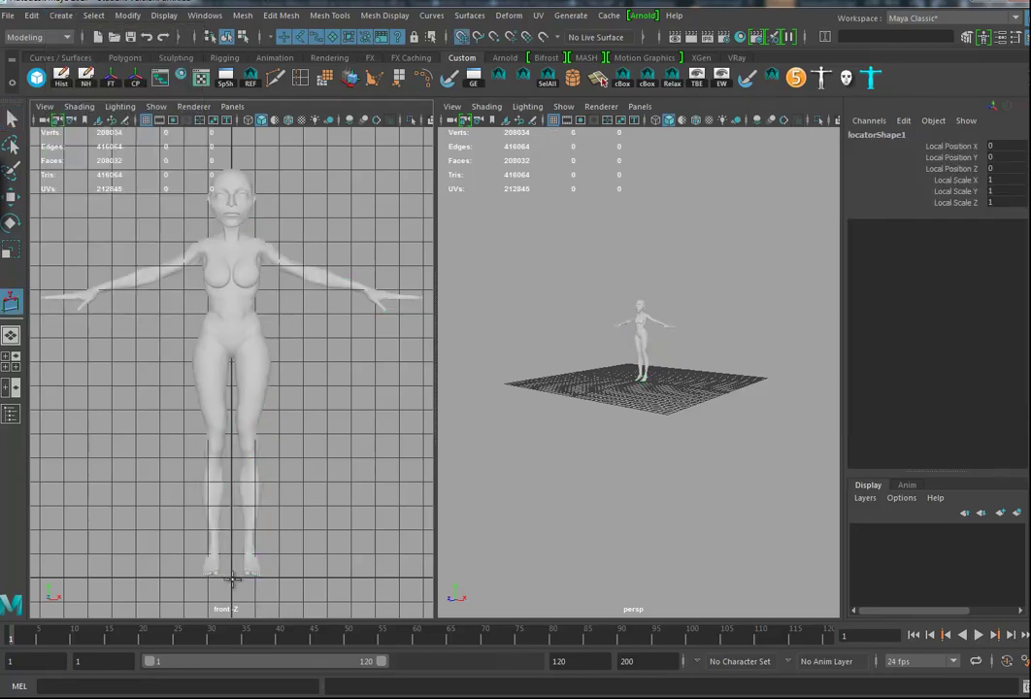
left_click(231, 171)
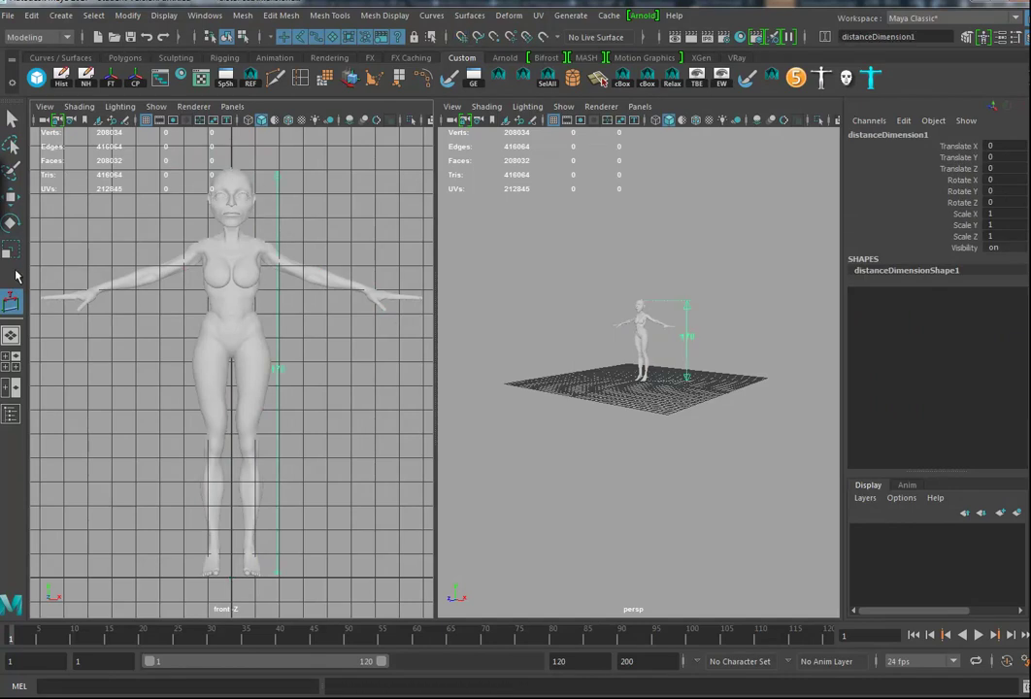
Step: Raise the distance measurement's upper locator to the crown of the head, at a Translate Y of about 170.5
left_click(14, 198)
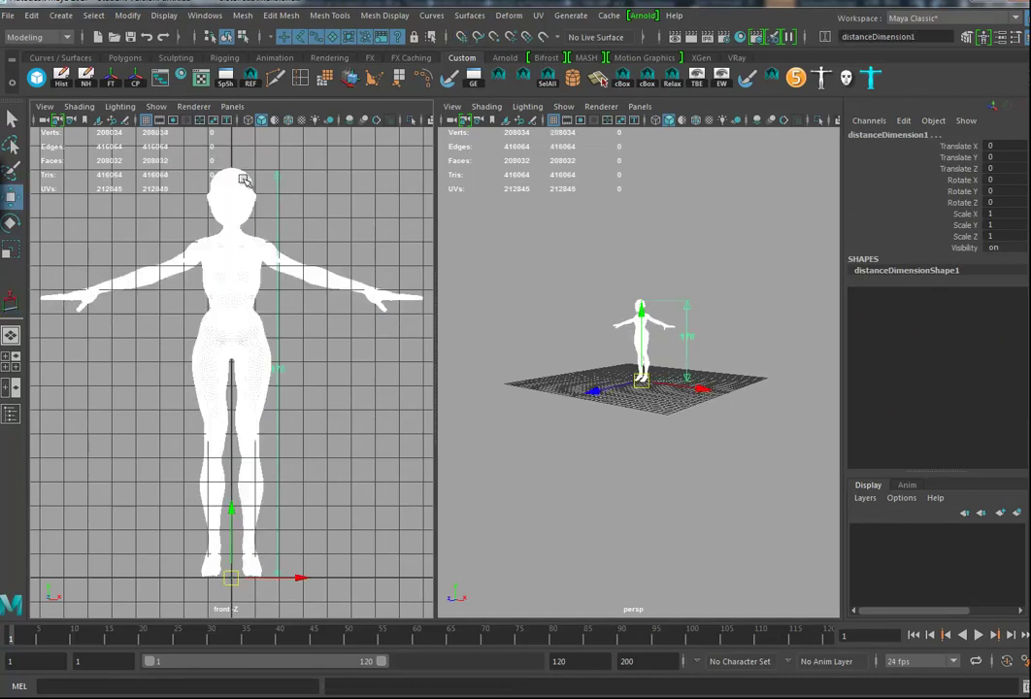
left_click(233, 172)
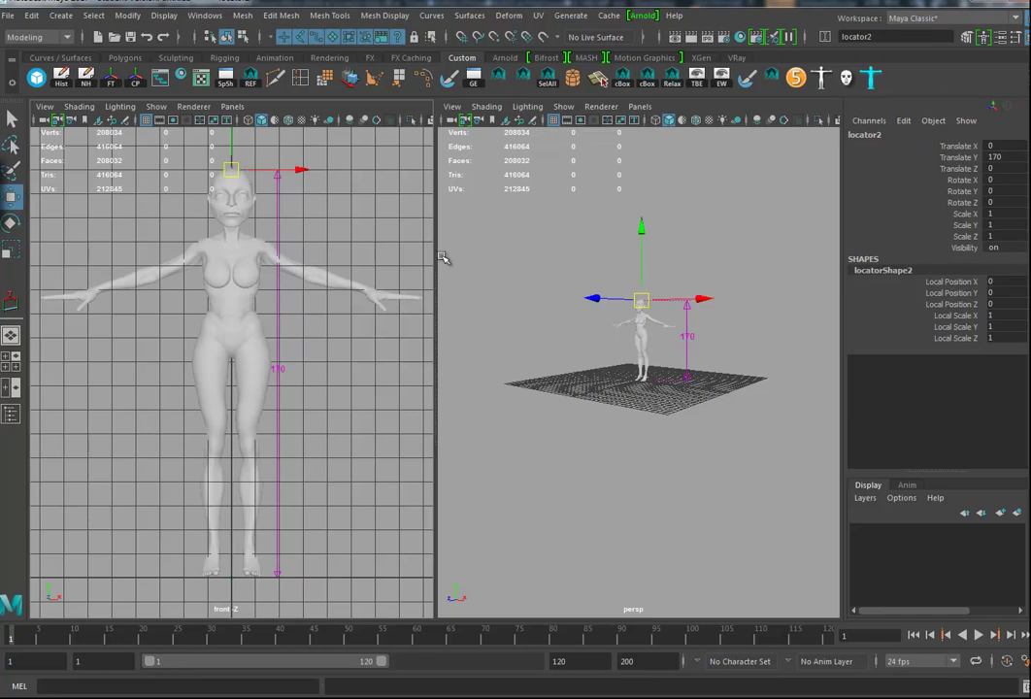
right_click_drag(603, 356, 798, 359, "alt")
left_click_drag(798, 360, 695, 417, "alt")
left_click_drag(659, 360, 700, 442, "alt")
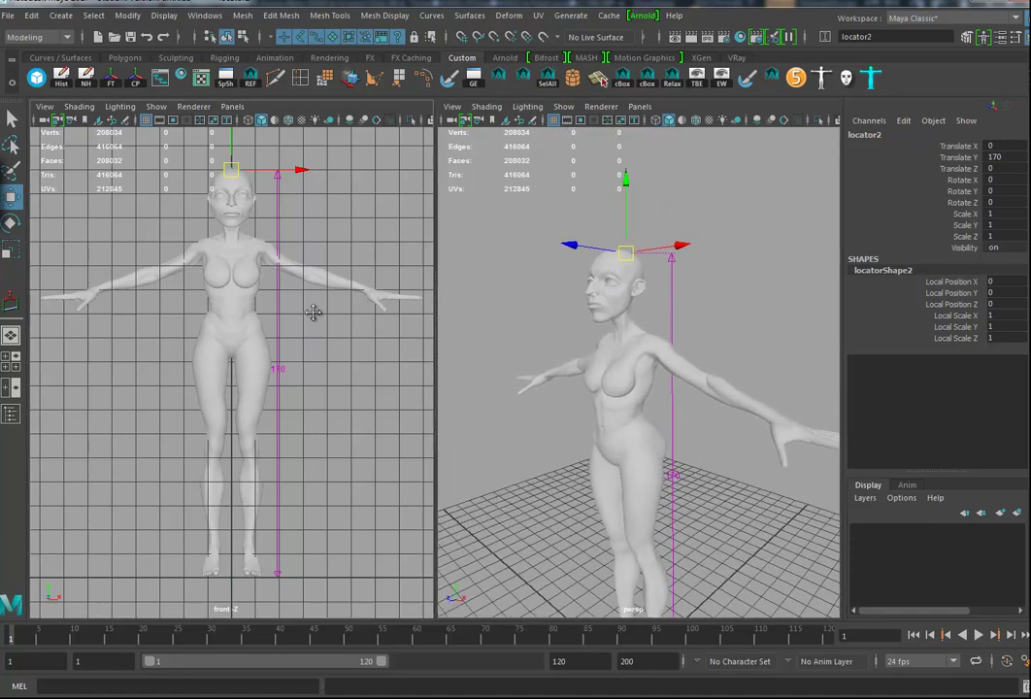
middle_click_drag(312, 313, 308, 392, "alt")
right_click_drag(255, 350, 405, 364, "alt")
middle_click_drag(344, 248, 342, 308, "alt")
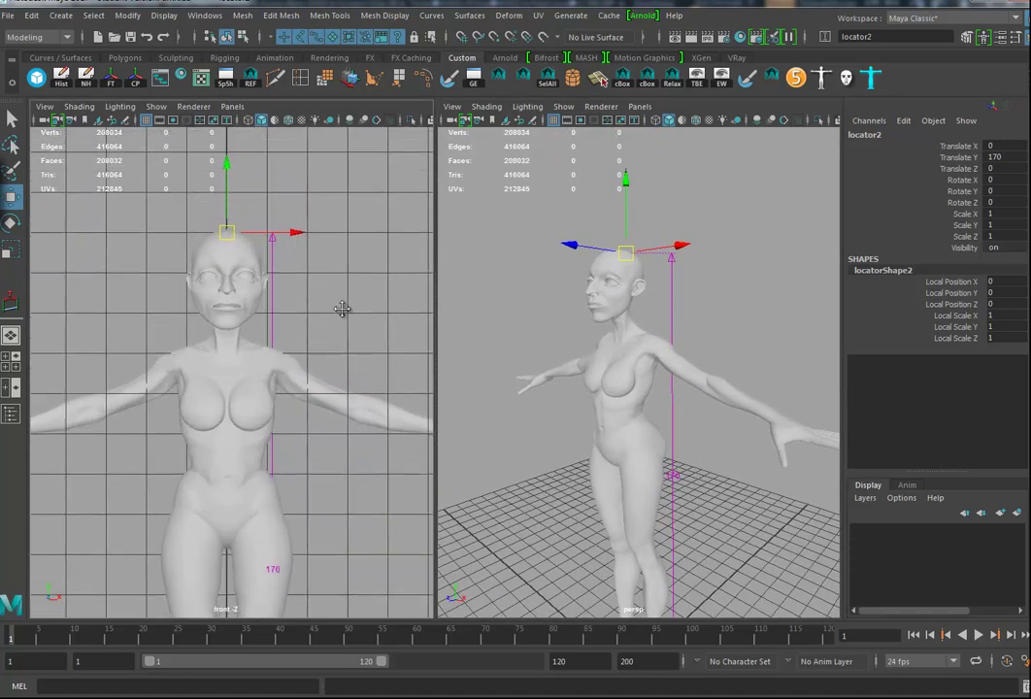
right_click_drag(245, 262, 428, 275, "alt")
middle_click_drag(299, 261, 295, 415, "alt")
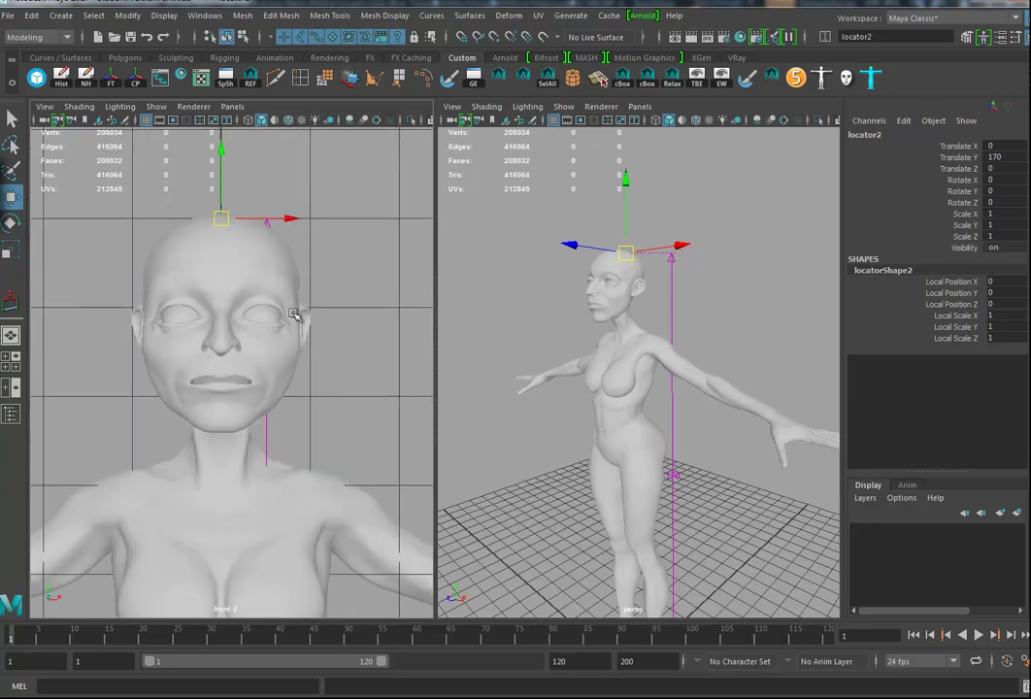
left_click(222, 184)
left_click_drag(221, 185, 222, 178)
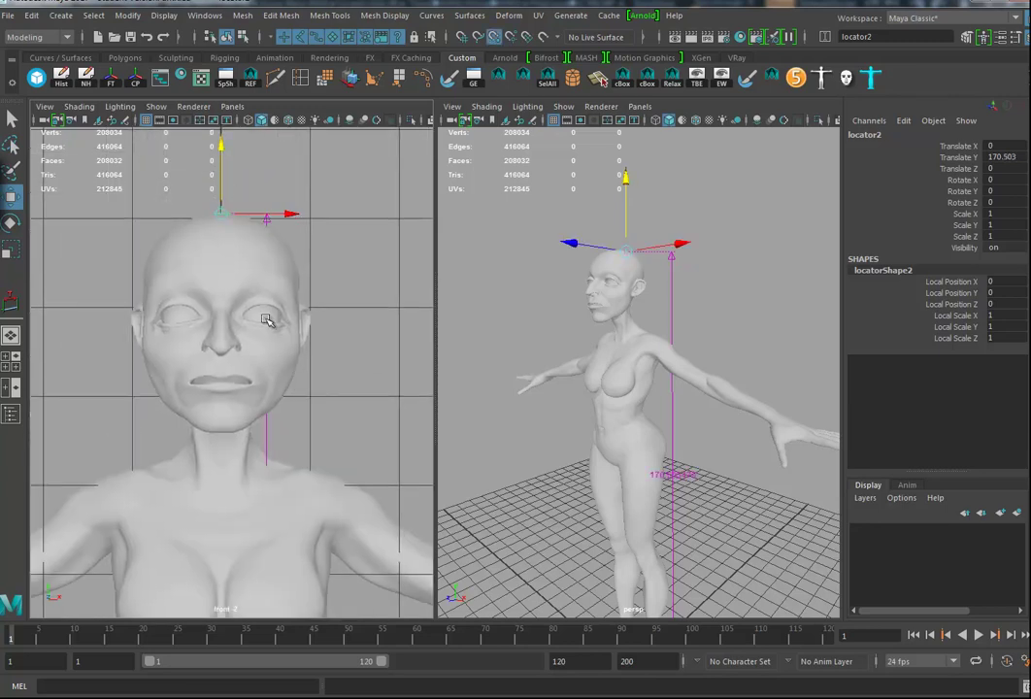
Step: Examine the height measurement beside the whole body in the perspective view
left_click_drag(668, 483, 587, 263, "alt")
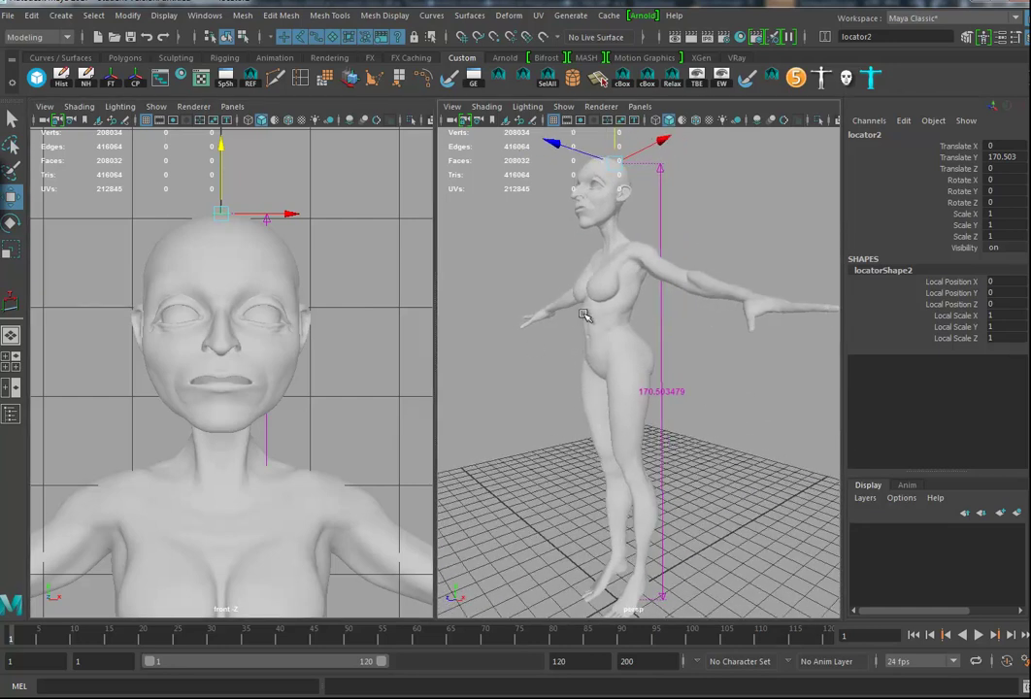
left_click_drag(627, 405, 626, 370, "alt")
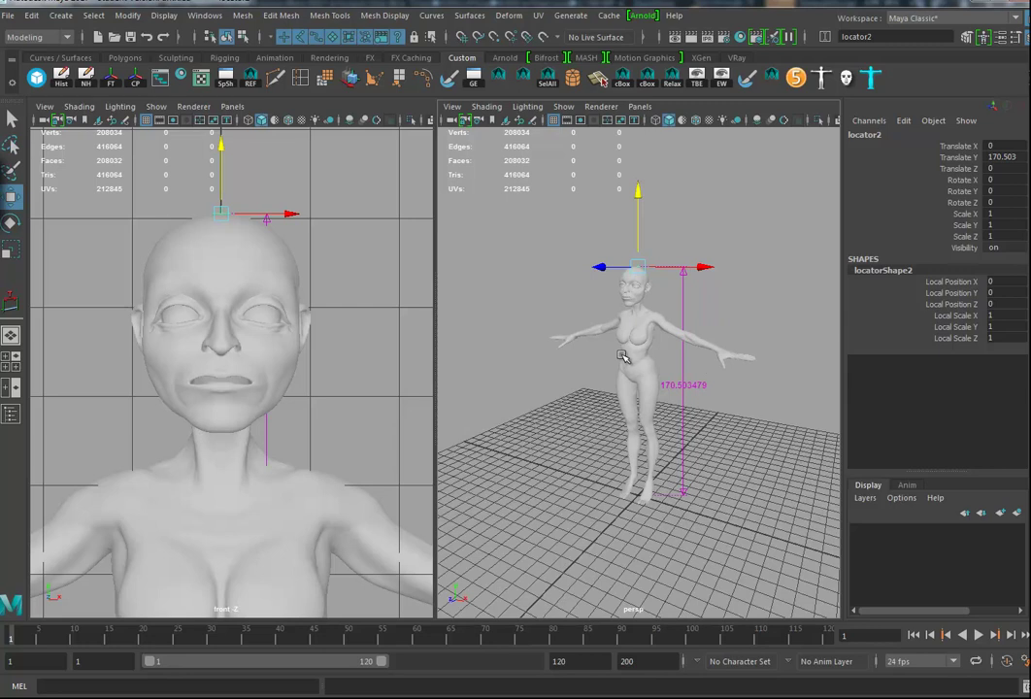
left_click(624, 346)
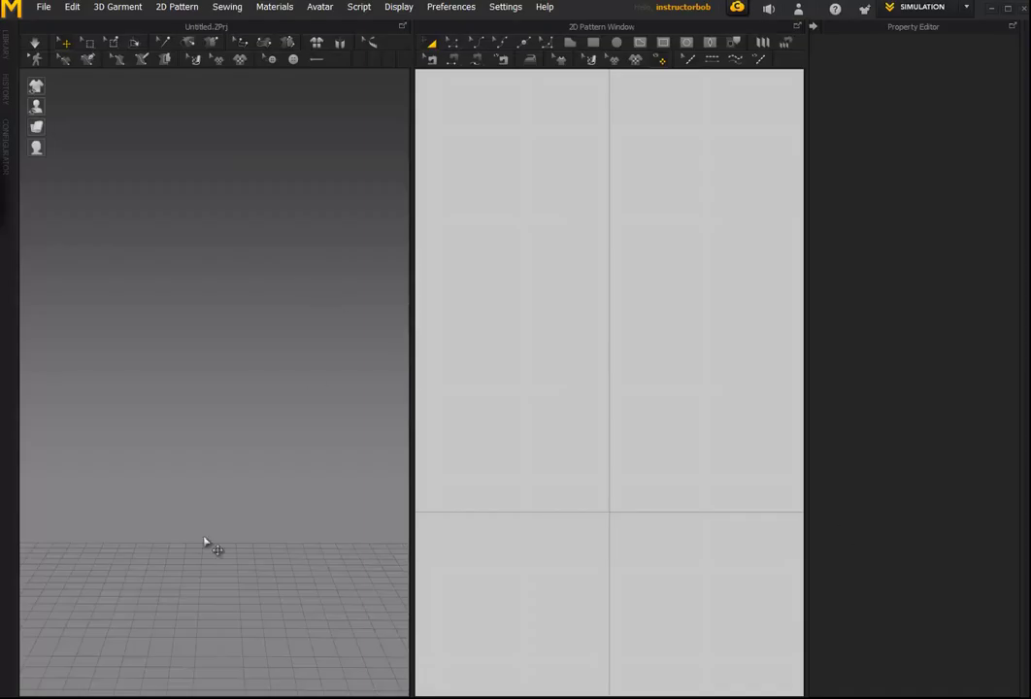
Step: Switch to Marvelous Designer and view the empty 3D window's ground grid from an angle above
left_click(208, 430)
right_click_drag(260, 446, 200, 376)
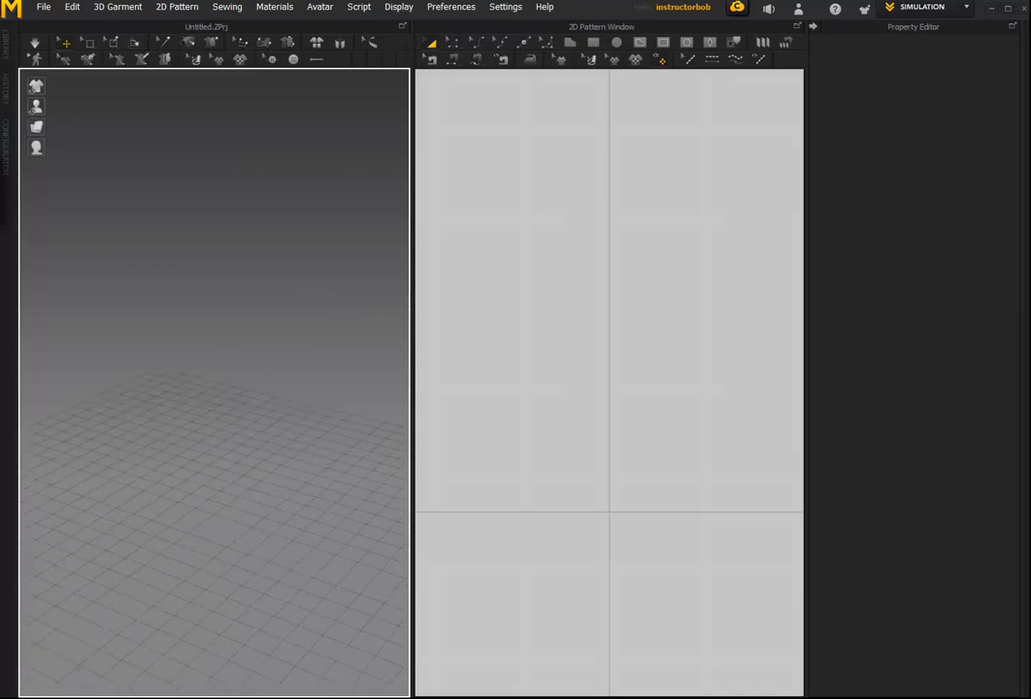
left_click(401, 7)
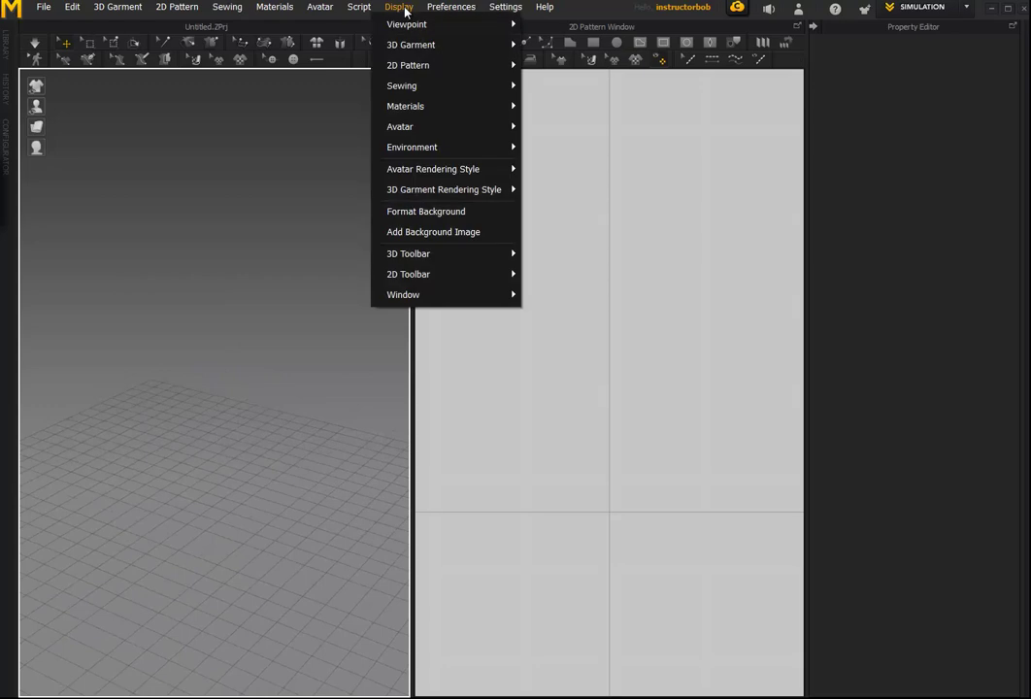
mouse_move(448, 14)
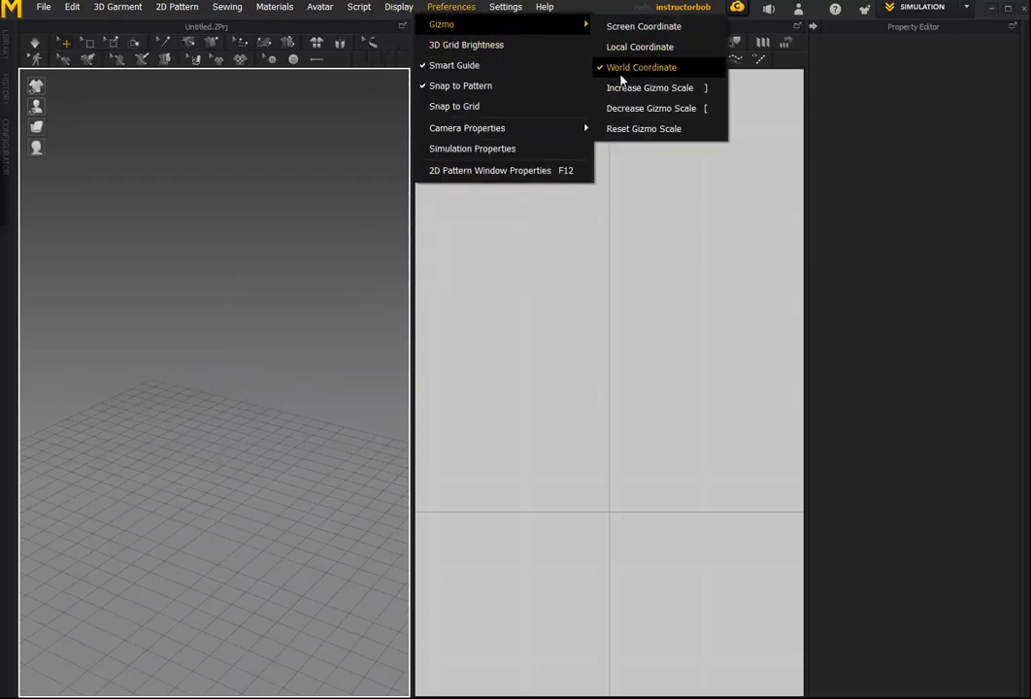
mouse_move(480, 135)
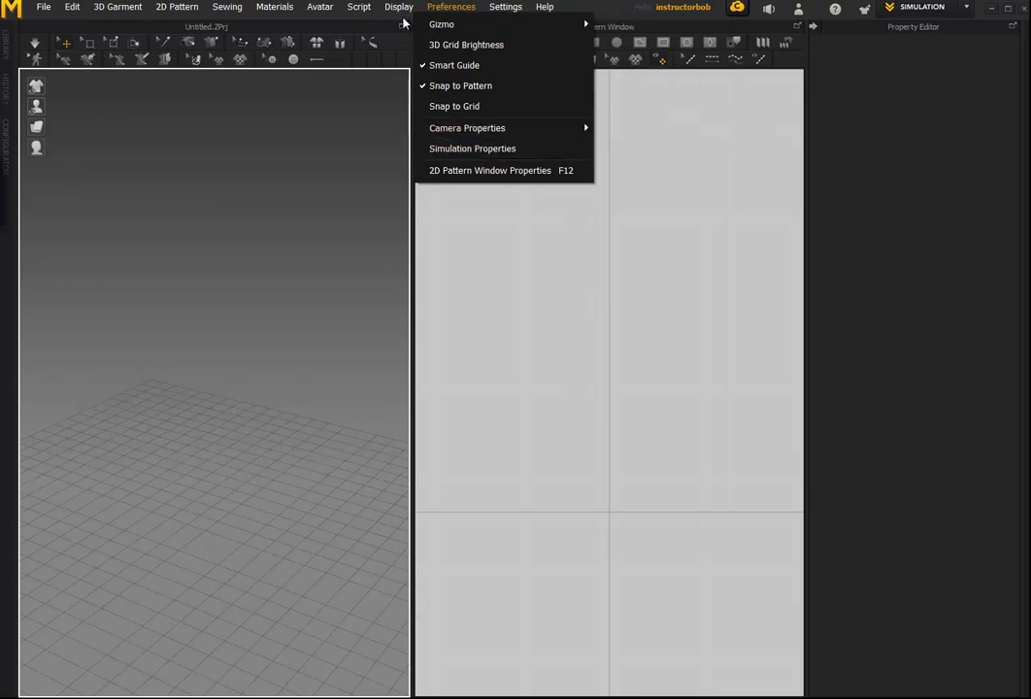
mouse_move(396, 12)
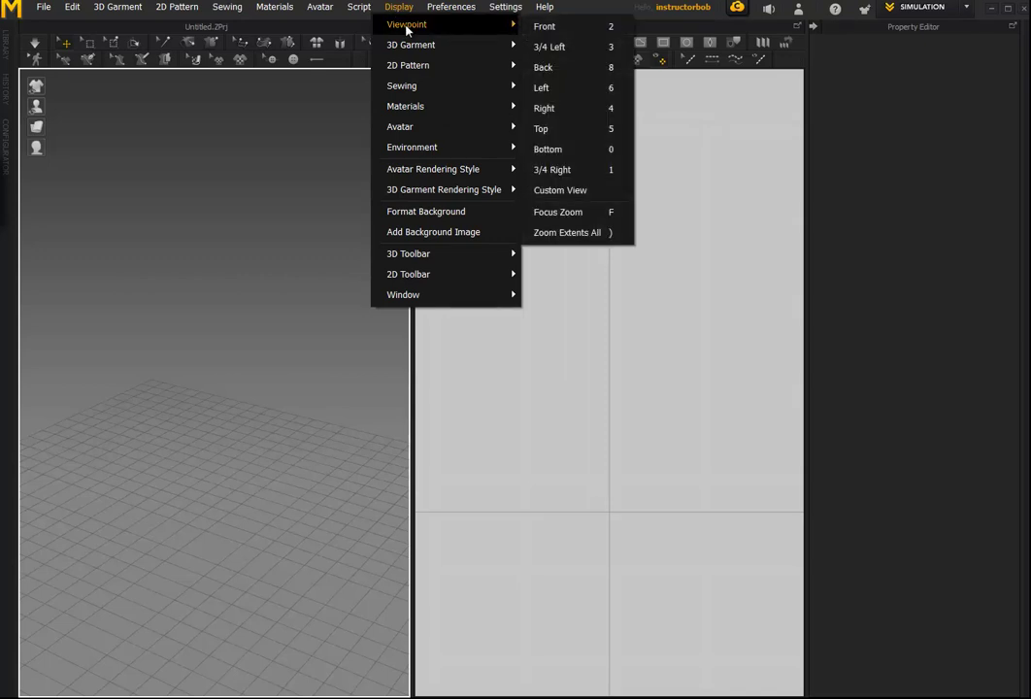
mouse_move(424, 134)
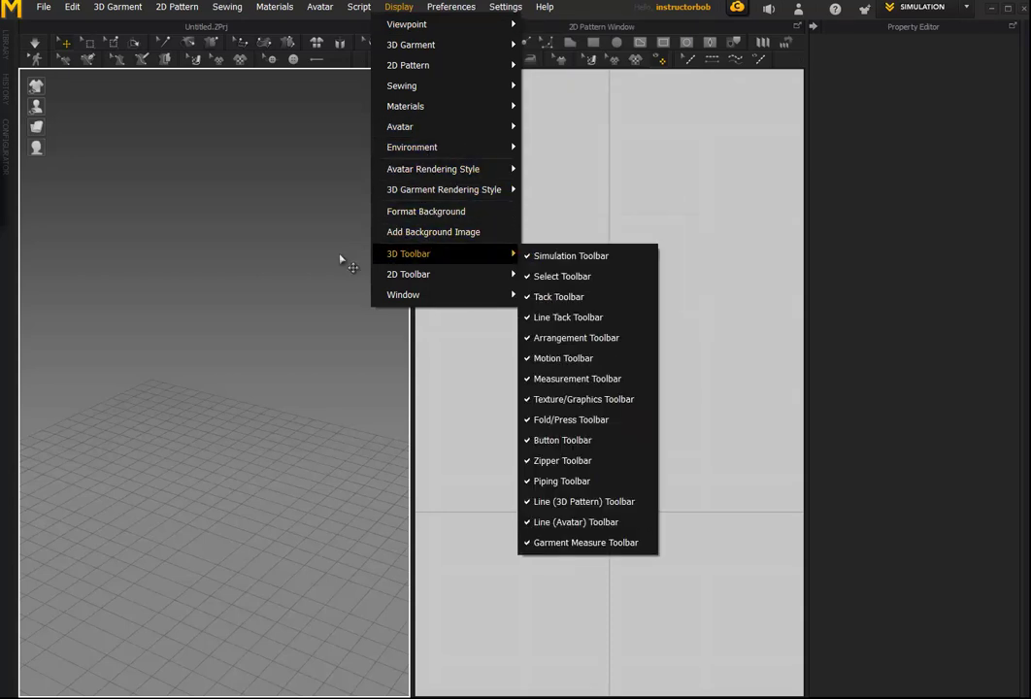
Step: Set the view controls preset to Maya in the user settings
mouse_move(505, 7)
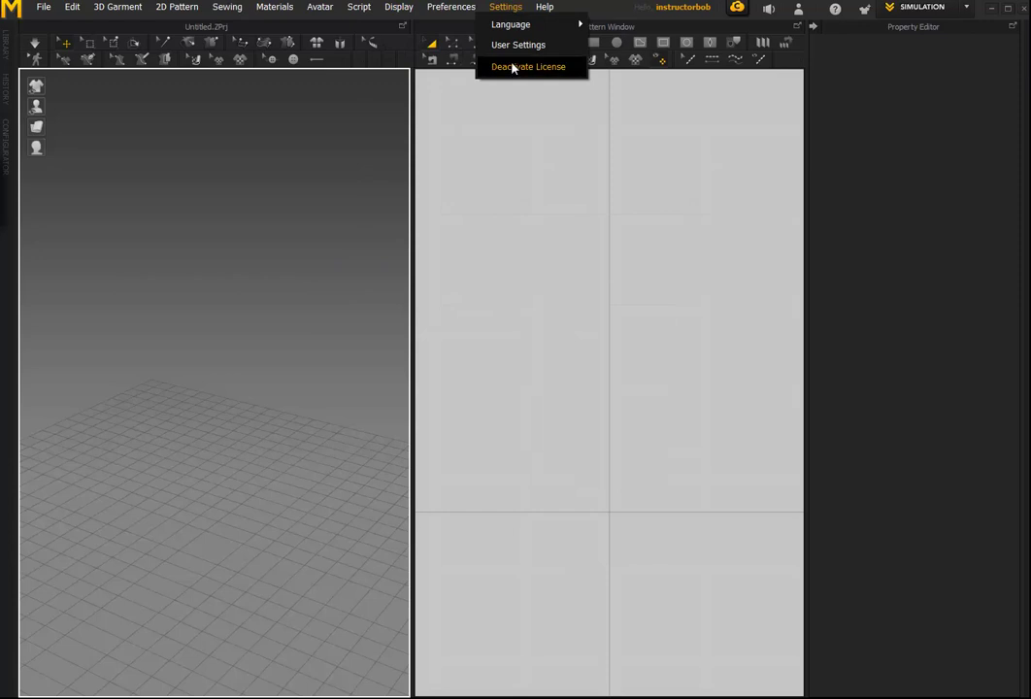
left_click(512, 46)
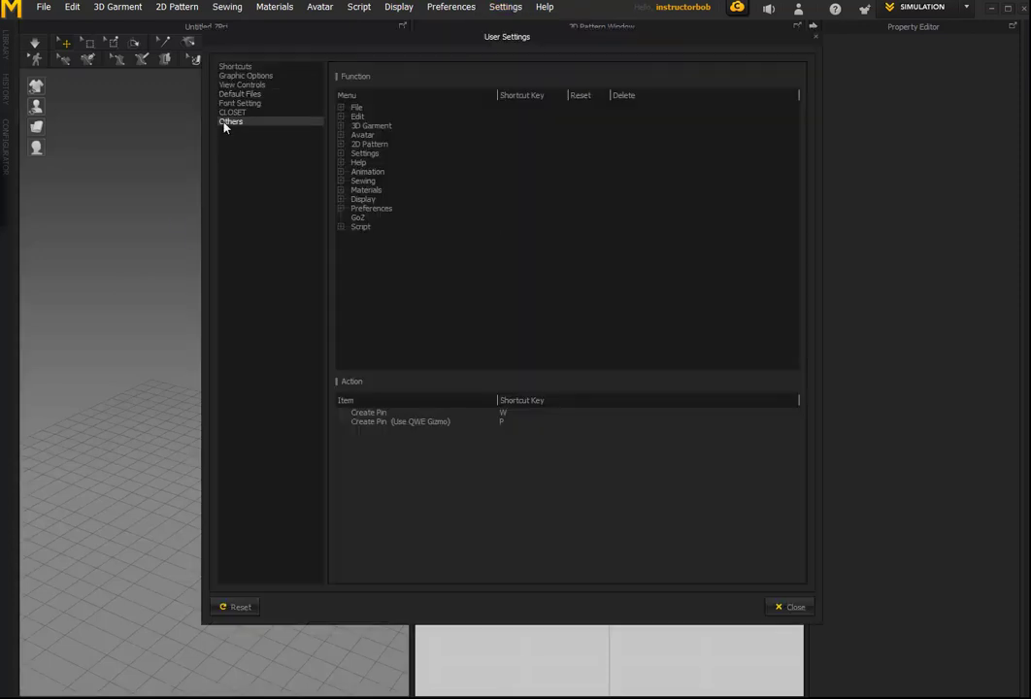
left_click(231, 87)
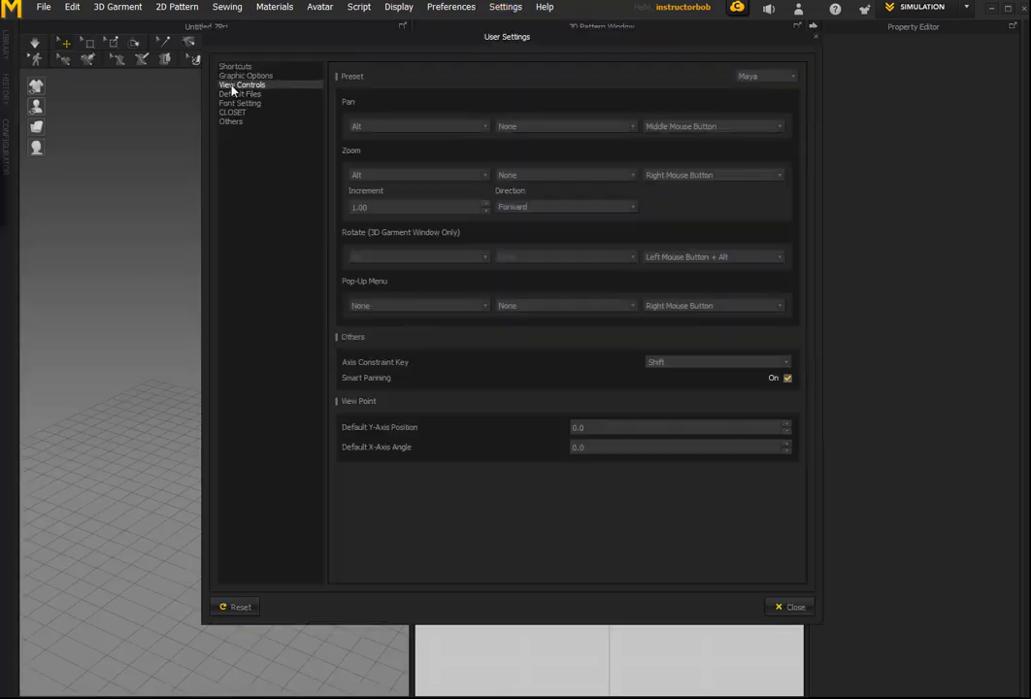
left_click(758, 77)
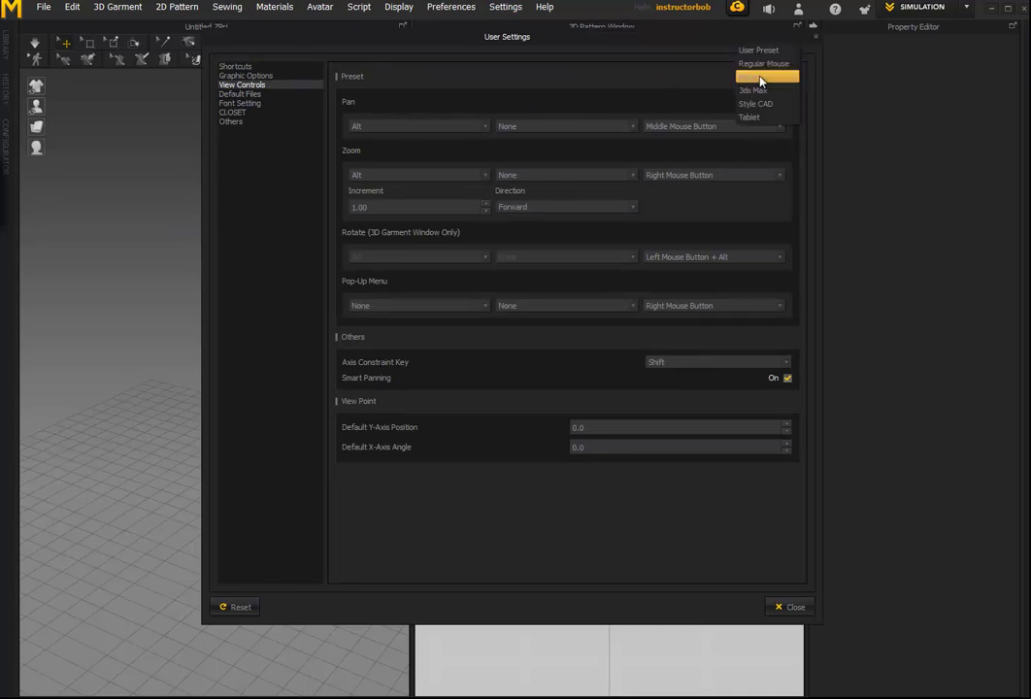
left_click(761, 78)
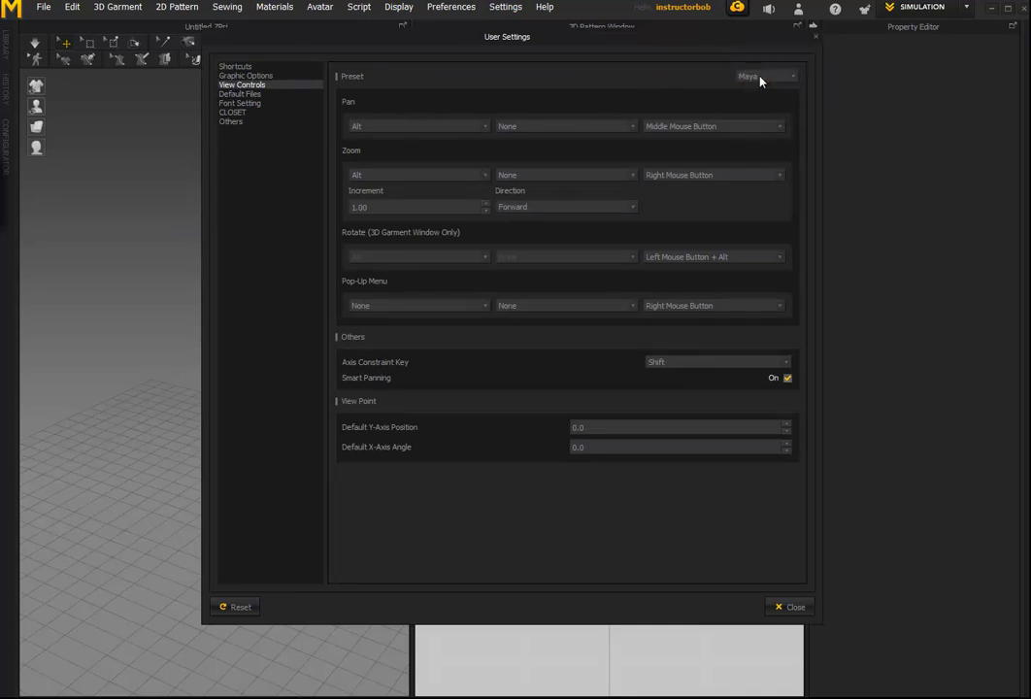
left_click(795, 609)
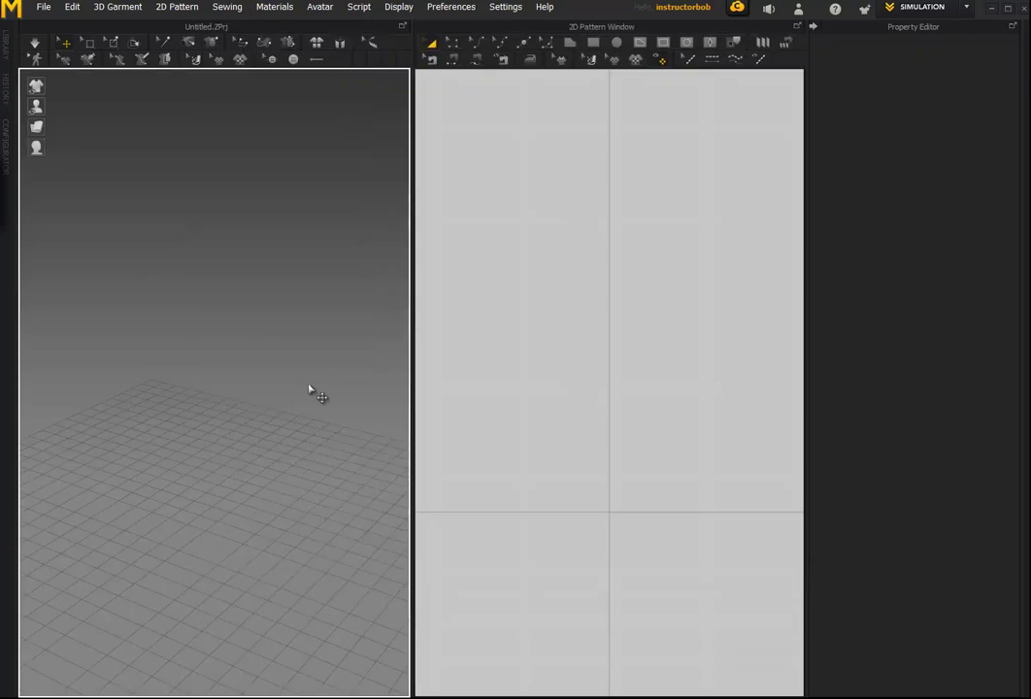
Step: Try the Maya-style orbiting, panning and zooming on the ground grid in the 3D window
right_click_drag(302, 386, 271, 356)
middle_click_drag(270, 355, 284, 377)
scroll(224, 375, "down", 3)
middle_click_drag(209, 398, 232, 433)
right_click_drag(232, 433, 223, 437)
mouse_move(232, 437)
middle_mouse_down()
mouse_move(240, 444)
mouse_move(219, 440)
middle_mouse_up()
scroll(255, 444, "down", 1)
scroll(253, 444, "up", 3)
Step: Import the body20 OBJ as an avatar with the scale in cm (DAZ Studio) and view it from several angles
left_click(43, 7)
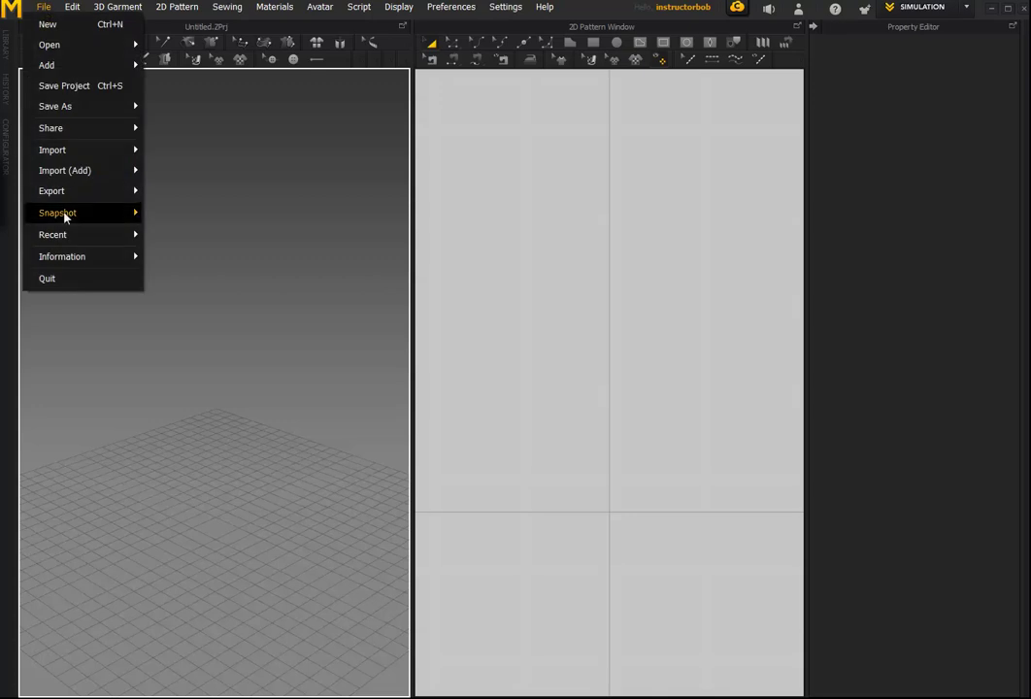
mouse_move(53, 152)
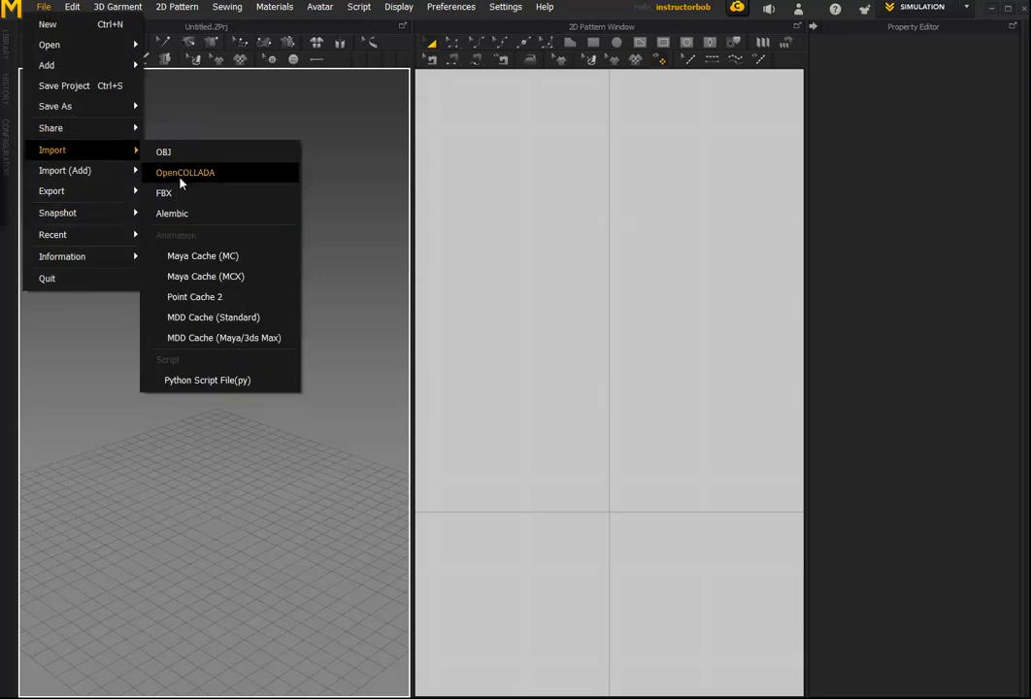
left_click(165, 152)
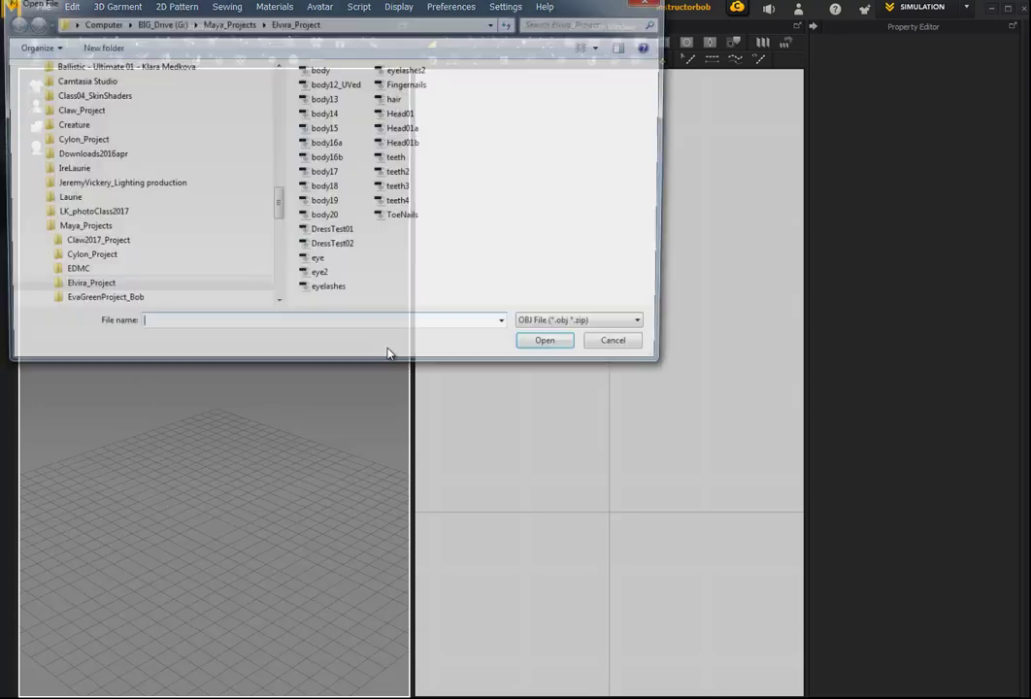
left_click(325, 217)
left_click(553, 349)
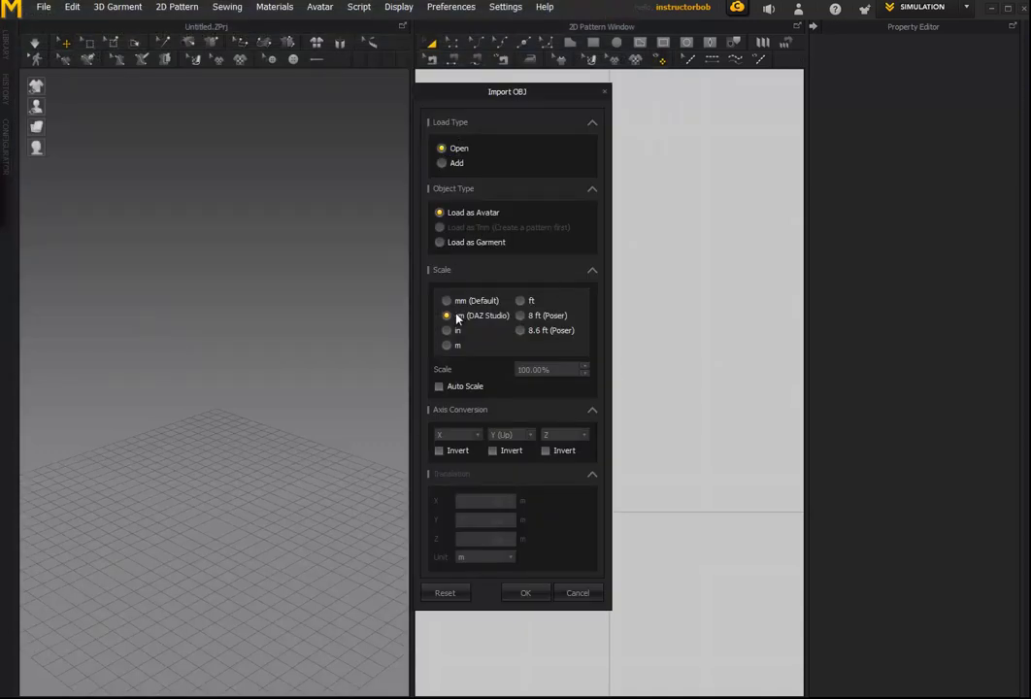
left_click(512, 597)
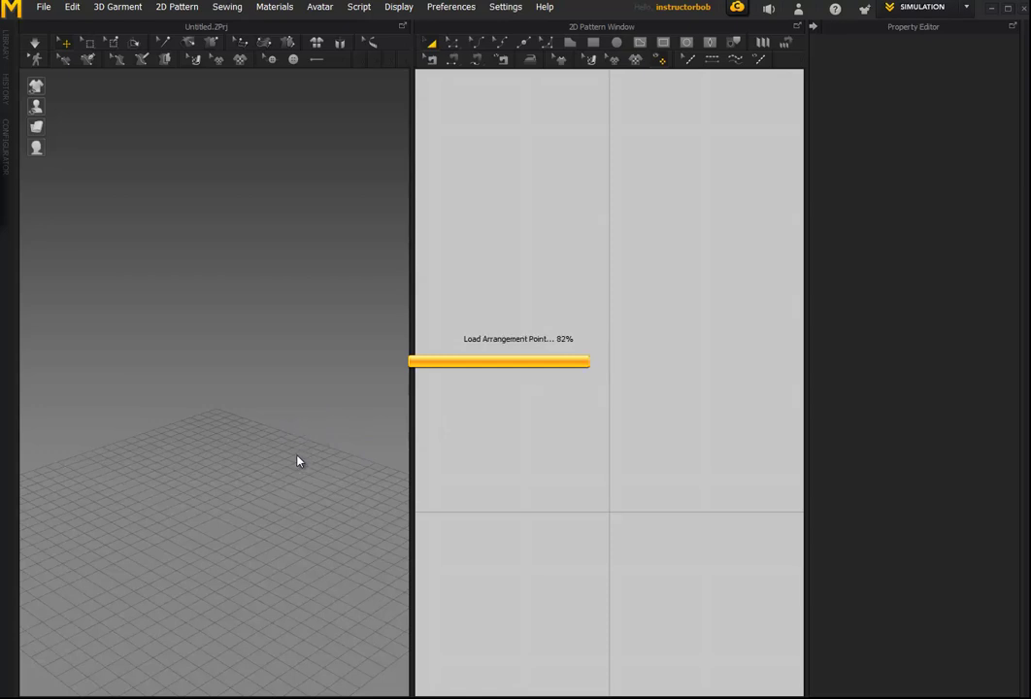
right_click_drag(301, 496, 165, 175)
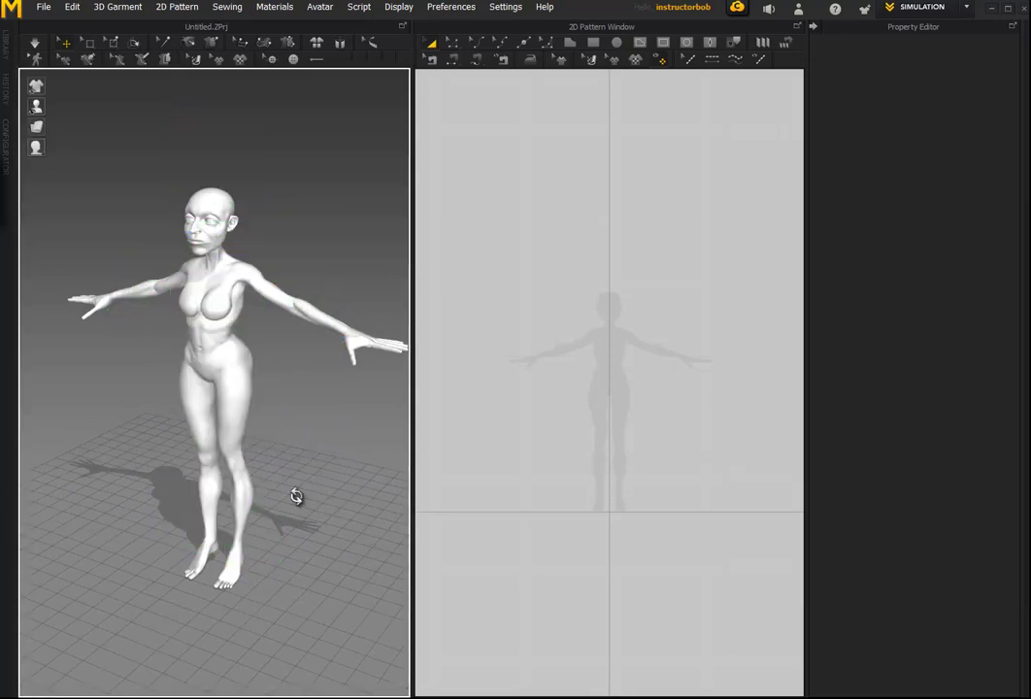
right_click_drag(294, 495, 466, 439)
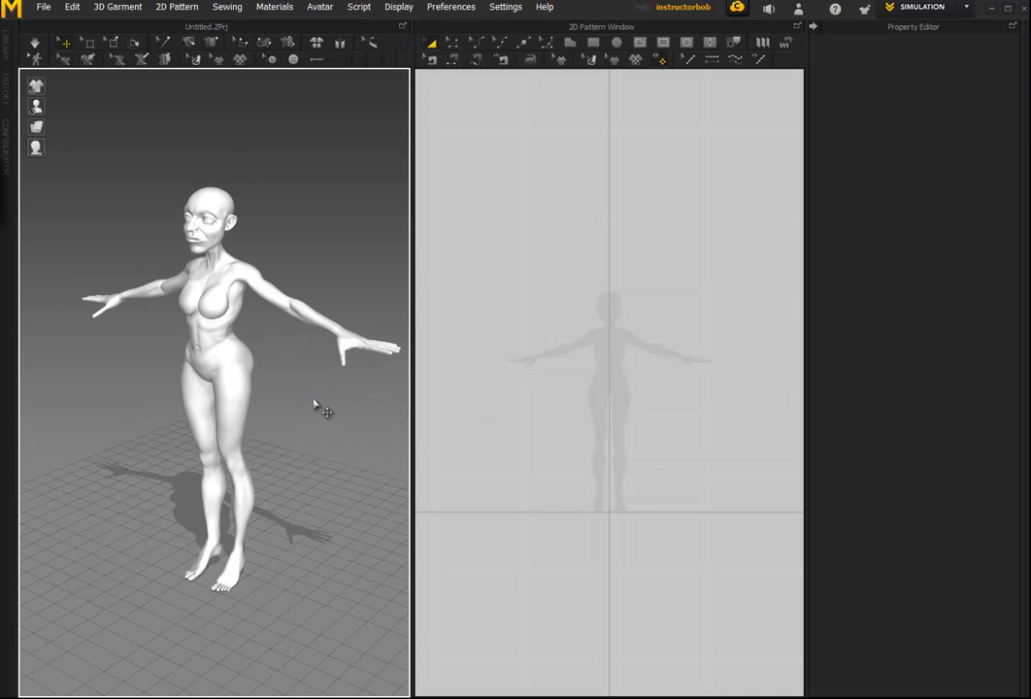
mouse_move(309, 415)
right_mouse_down()
mouse_move(267, 417)
mouse_move(328, 416)
right_mouse_up()
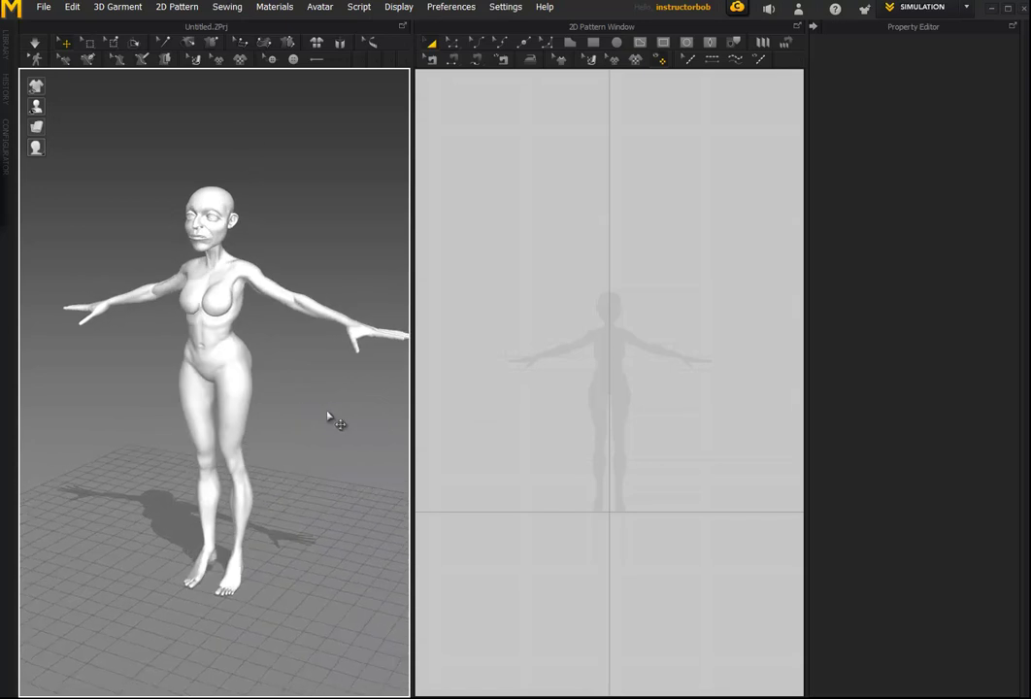
right_click_drag(343, 416, 505, 91)
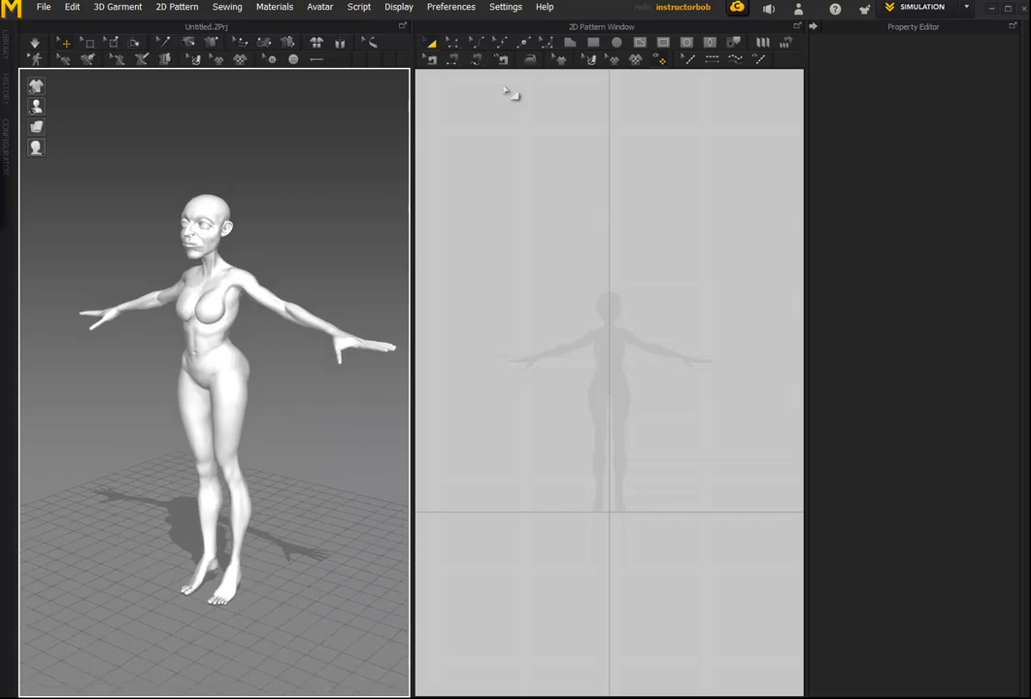
left_click(593, 44)
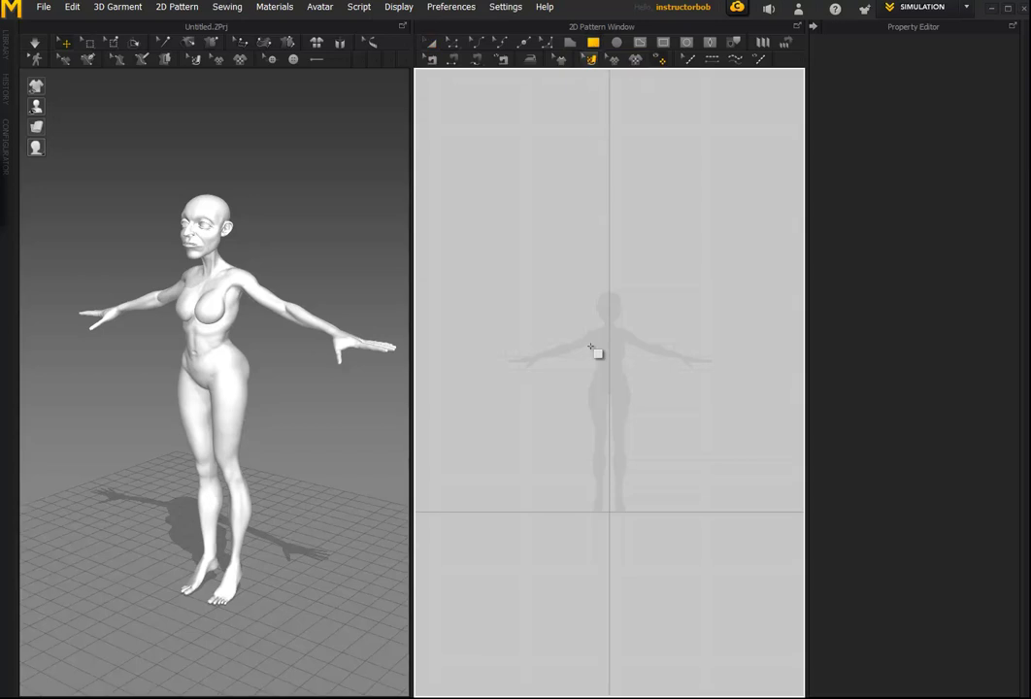
left_click(593, 369)
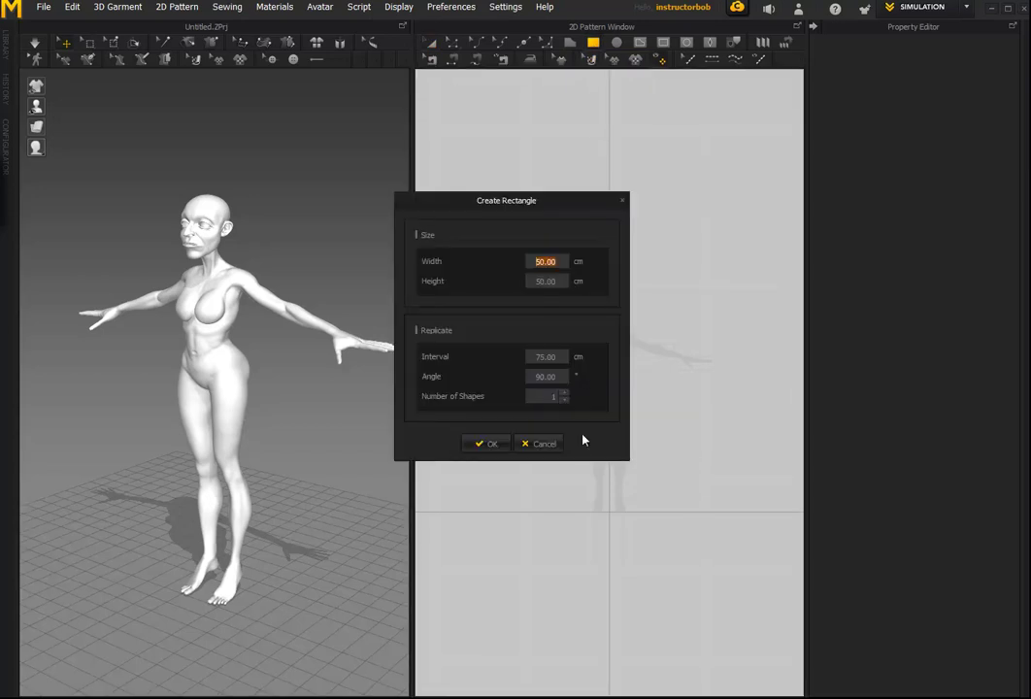
left_click(540, 446)
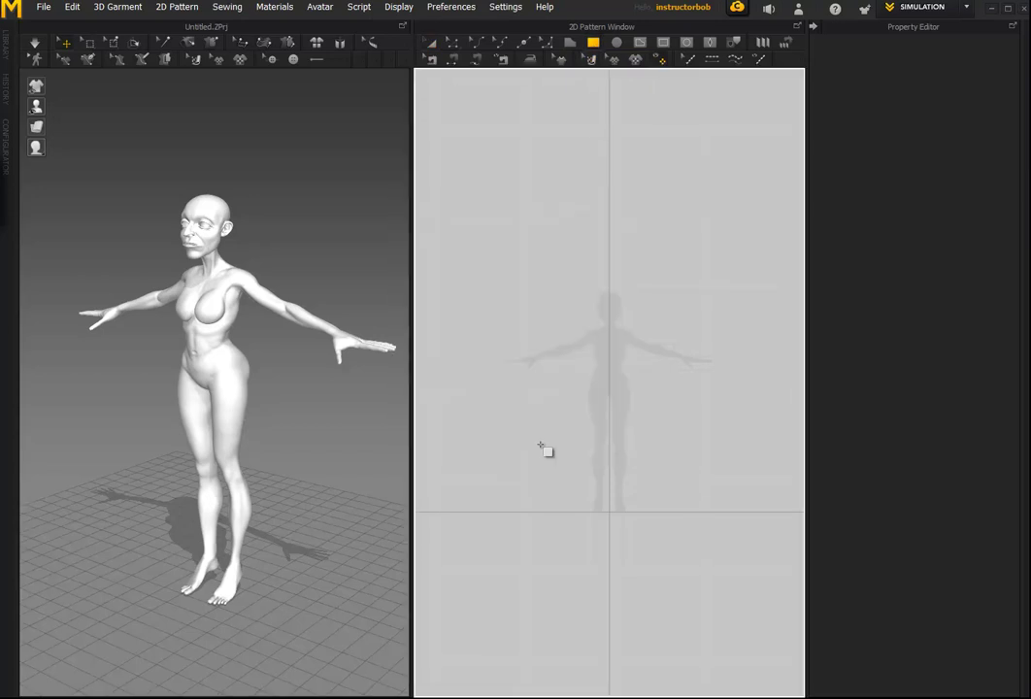
Step: Draw a rectangular pattern over the avatar silhouette, reaching from the waist to the shins and slightly wider than the hips
left_click_drag(583, 366, 638, 482)
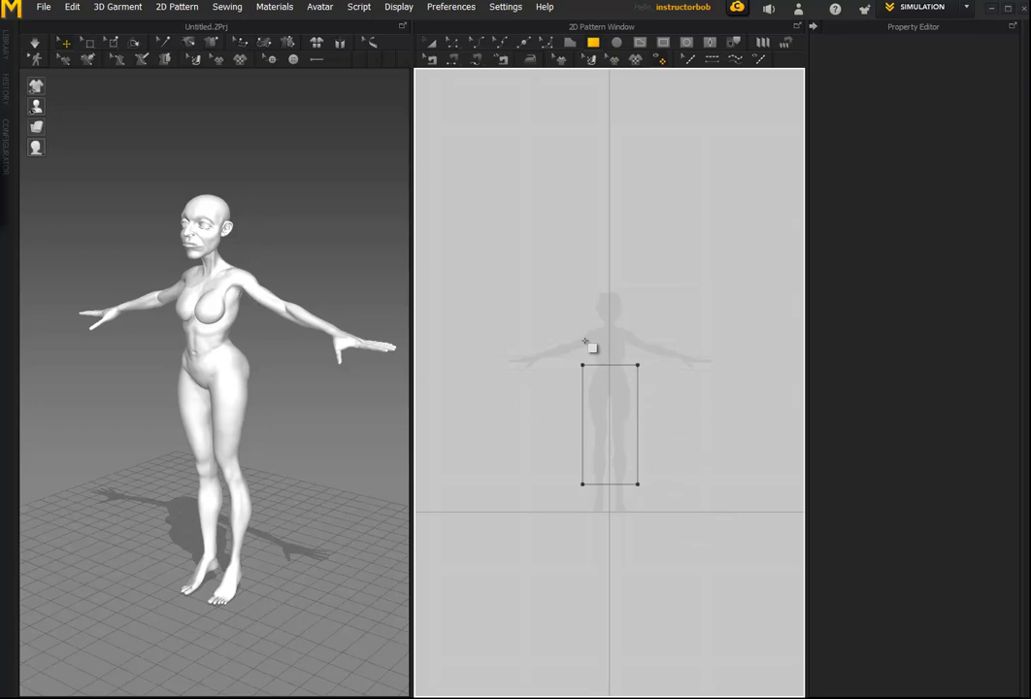
left_click(647, 401)
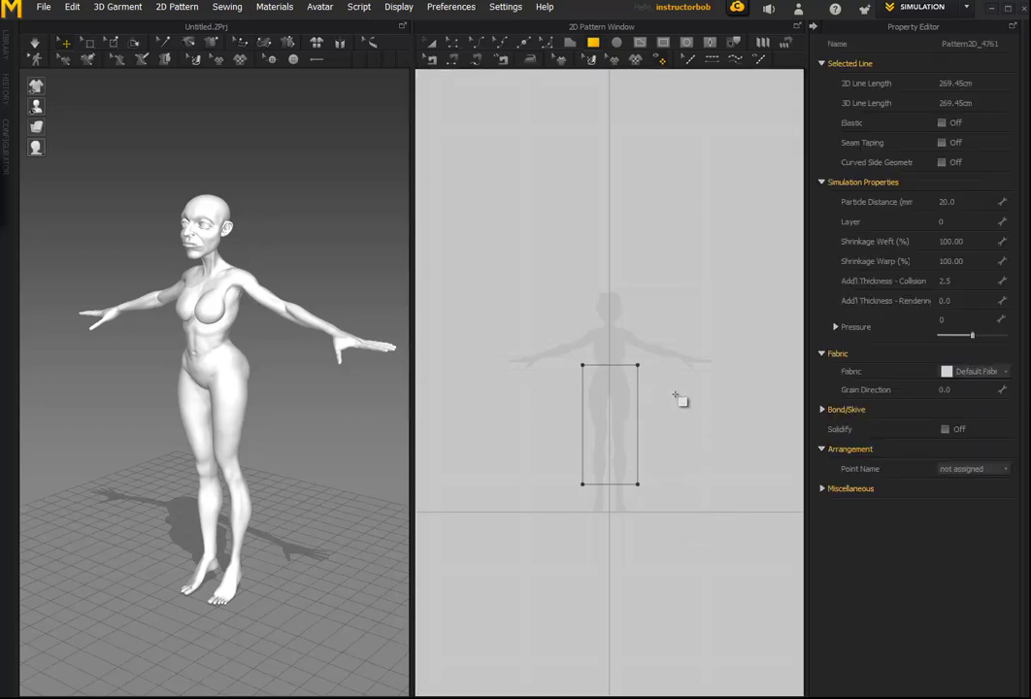
right_click_drag(305, 474, 334, 472)
scroll(575, 496, "up", 2)
scroll(575, 496, "up", 2)
right_click_drag(598, 496, 593, 470)
Step: Try transforming the rectangular pattern by moving, resizing and rotating it, undoing the changes
left_click(433, 49)
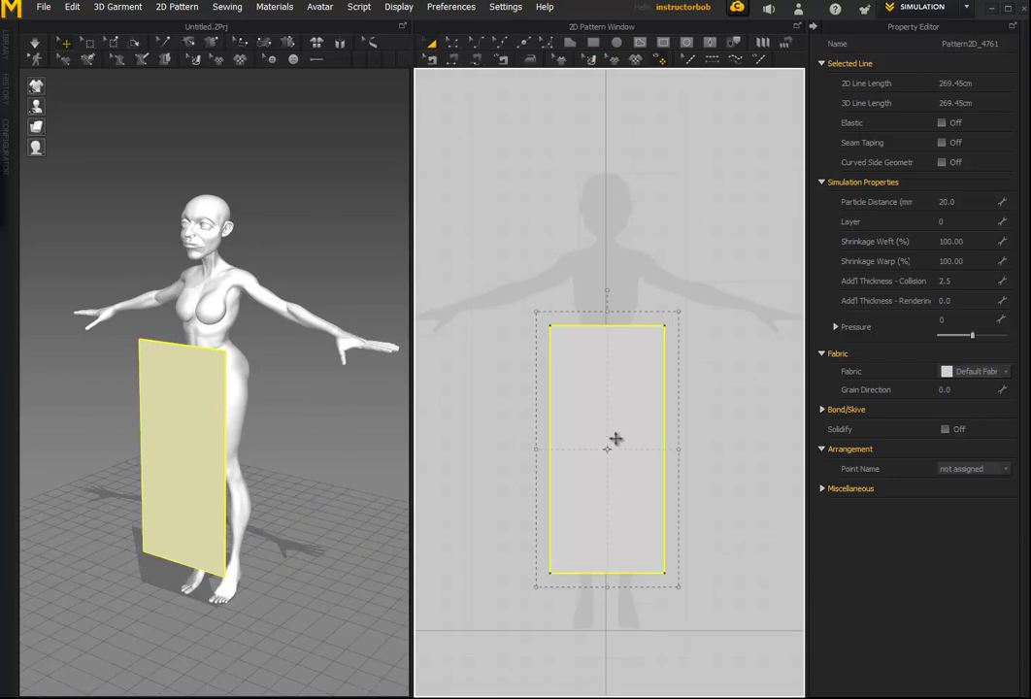
left_click_drag(605, 413, 642, 412, "shift")
key("ctrl+z")
left_click_drag(677, 312, 682, 336)
key("ctrl+z")
left_click_drag(617, 290, 600, 202)
Step: Flare the rectangular pattern into a skirt shape by moving its two bottom corners outward by equal amounts
left_click(451, 43)
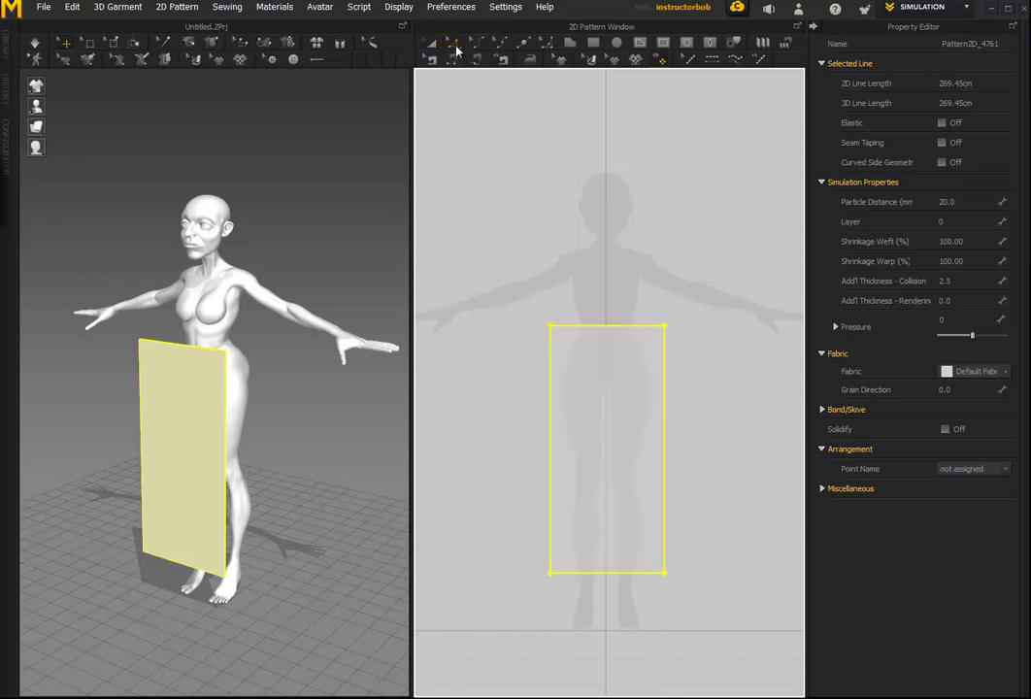
left_click(681, 586)
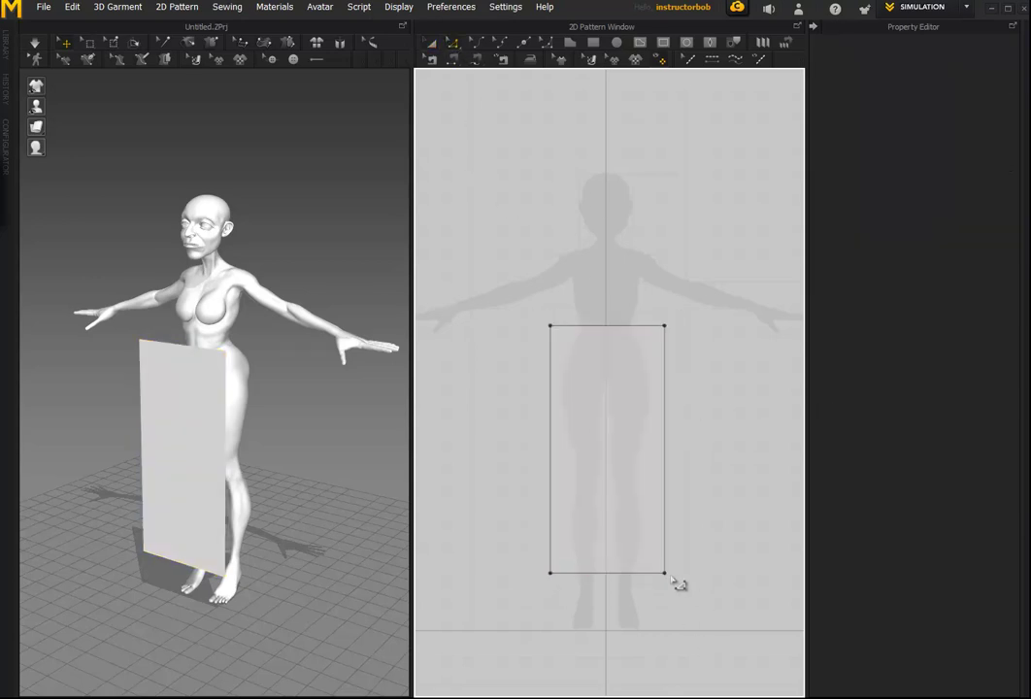
left_click_drag(665, 574, 694, 574)
left_click_drag(552, 574, 521, 574)
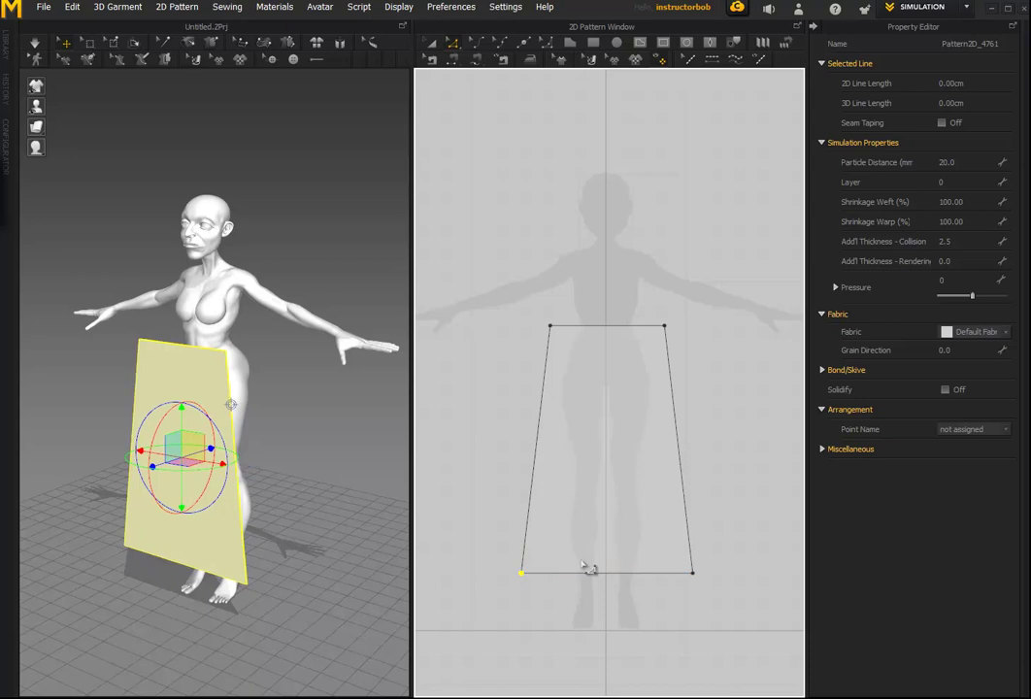
Step: Copy the flared skirt pattern and paste the duplicate directly on top of the original
right_click_drag(269, 425, 239, 440)
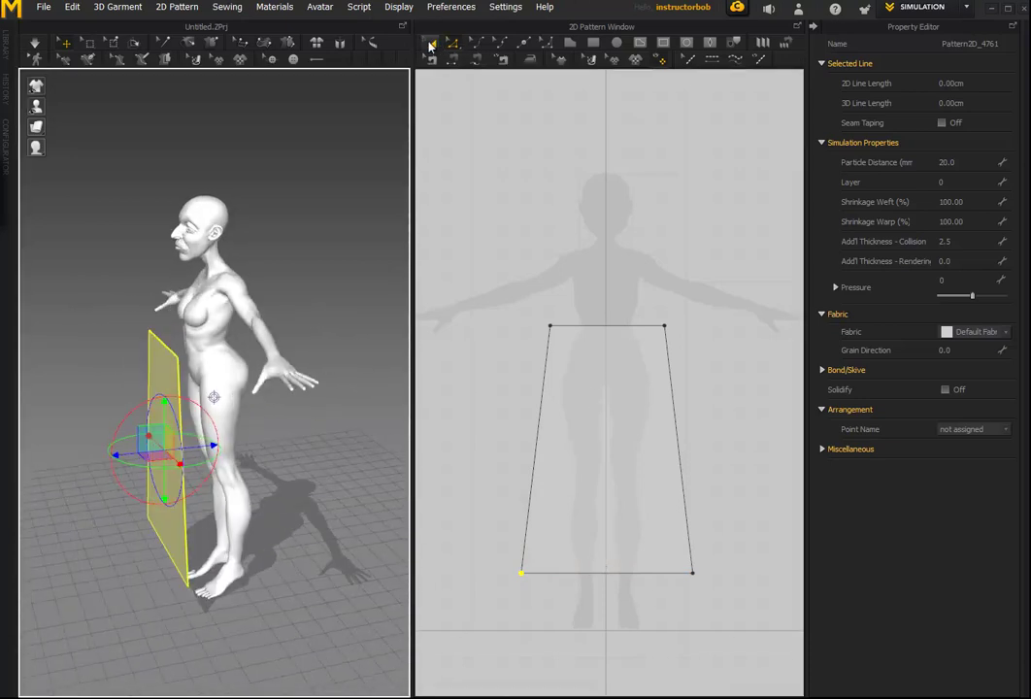
left_click(432, 46)
left_click(589, 397)
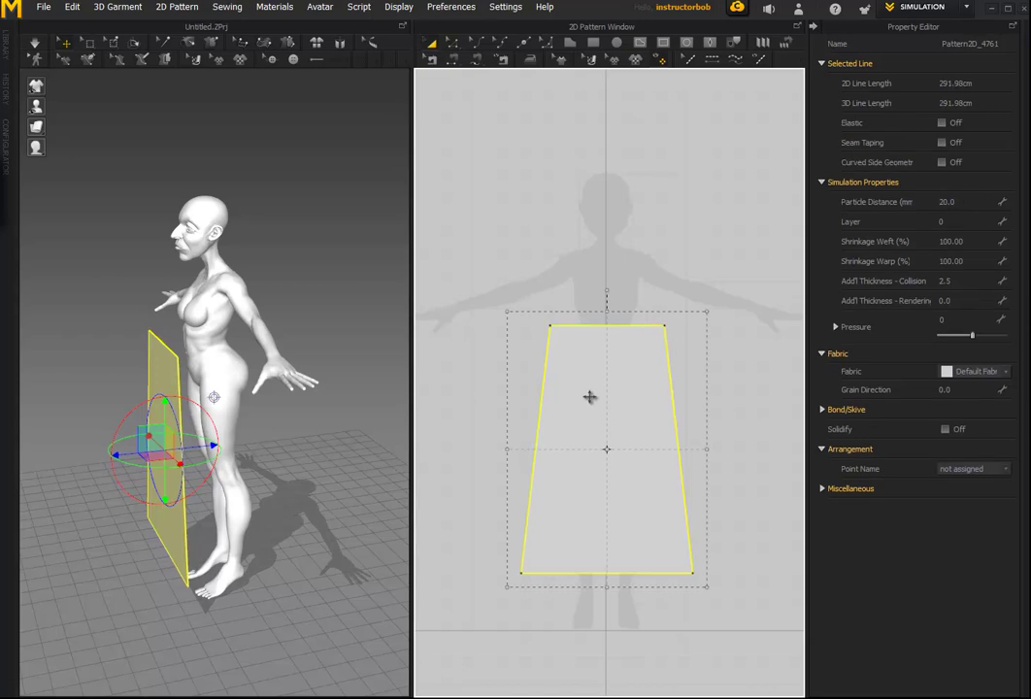
right_click(489, 329)
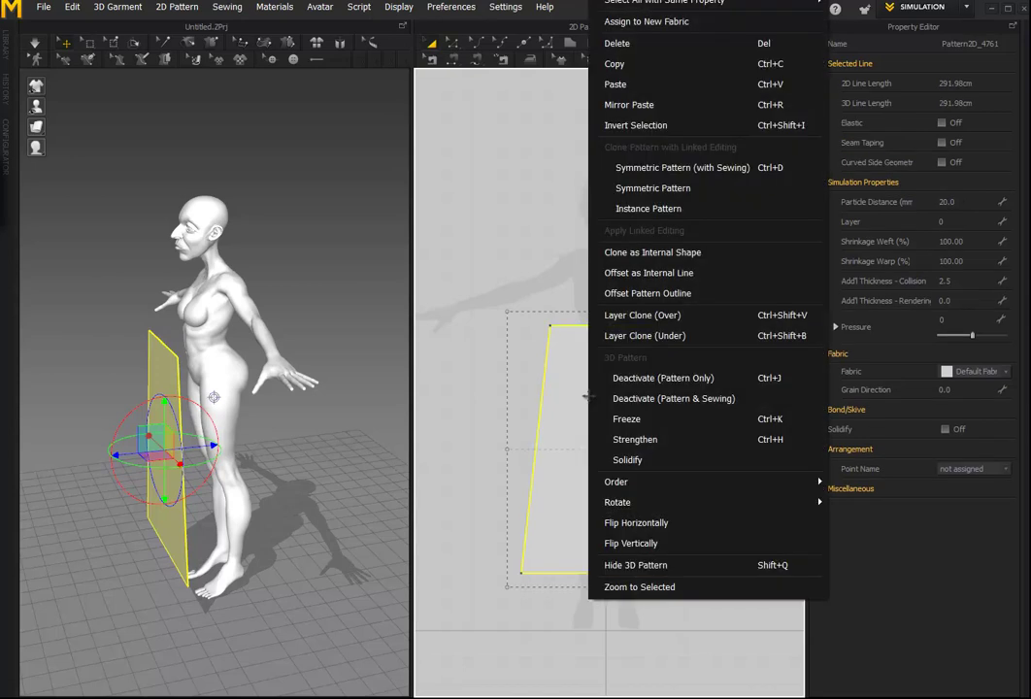
left_click(623, 65)
right_click(571, 363)
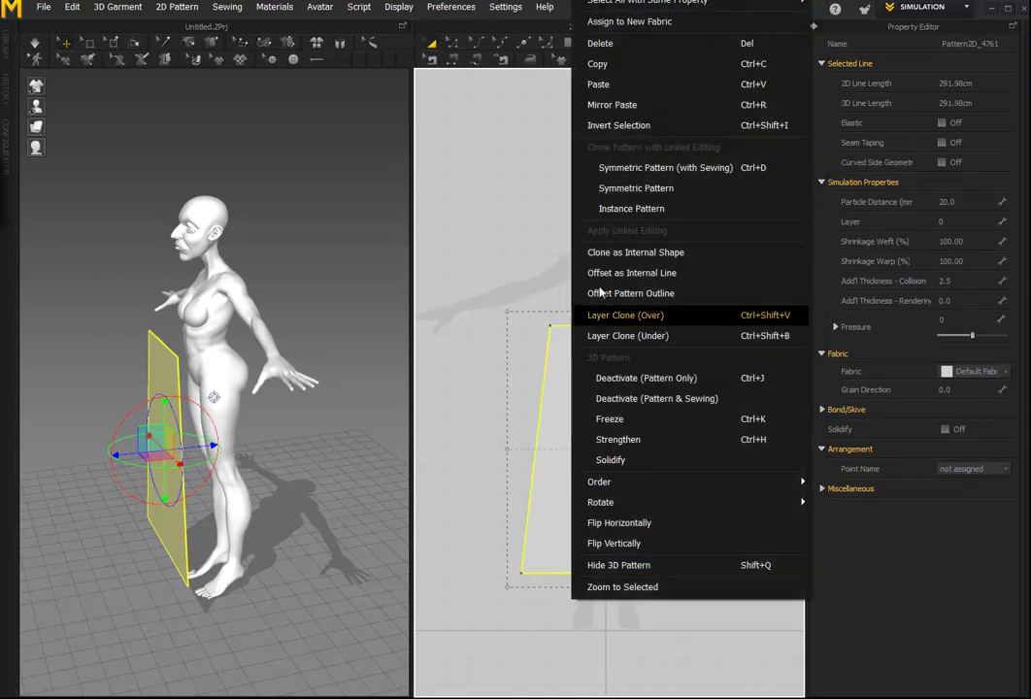
left_click(622, 87)
left_click(608, 451)
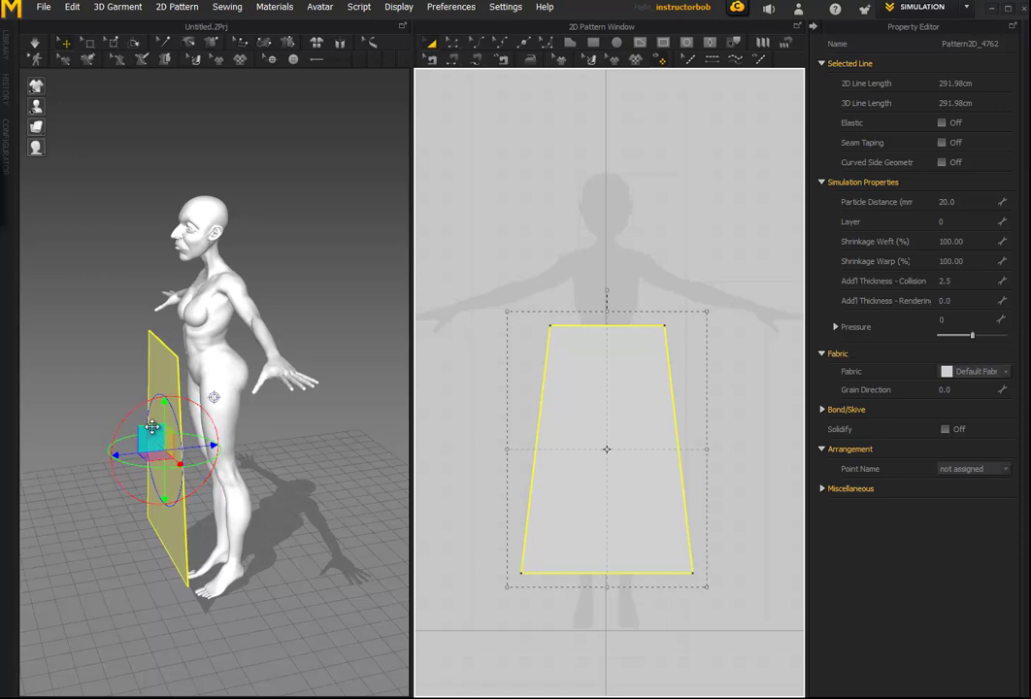
Step: Move the duplicated skirt pattern straight back through the avatar until it stands behind the body
left_click(468, 8)
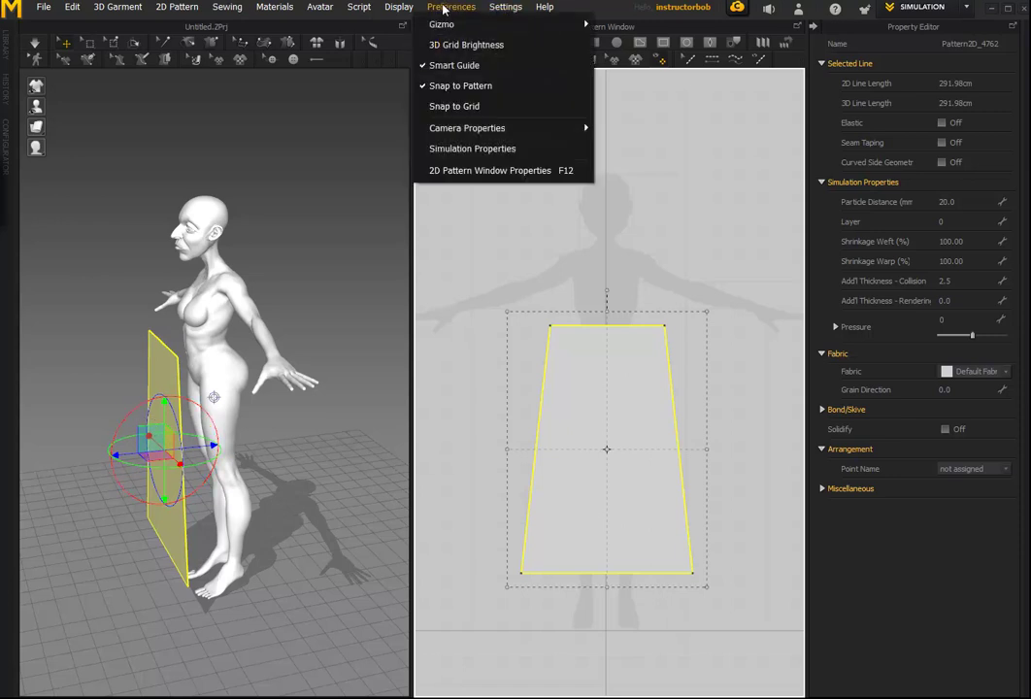
mouse_move(581, 24)
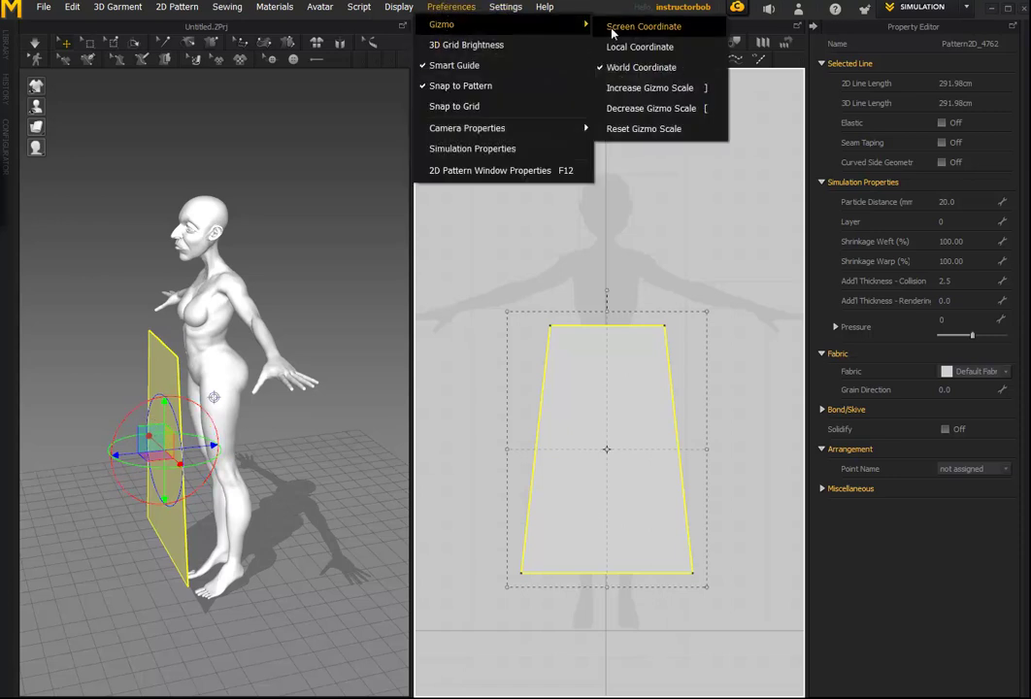
left_click(120, 457)
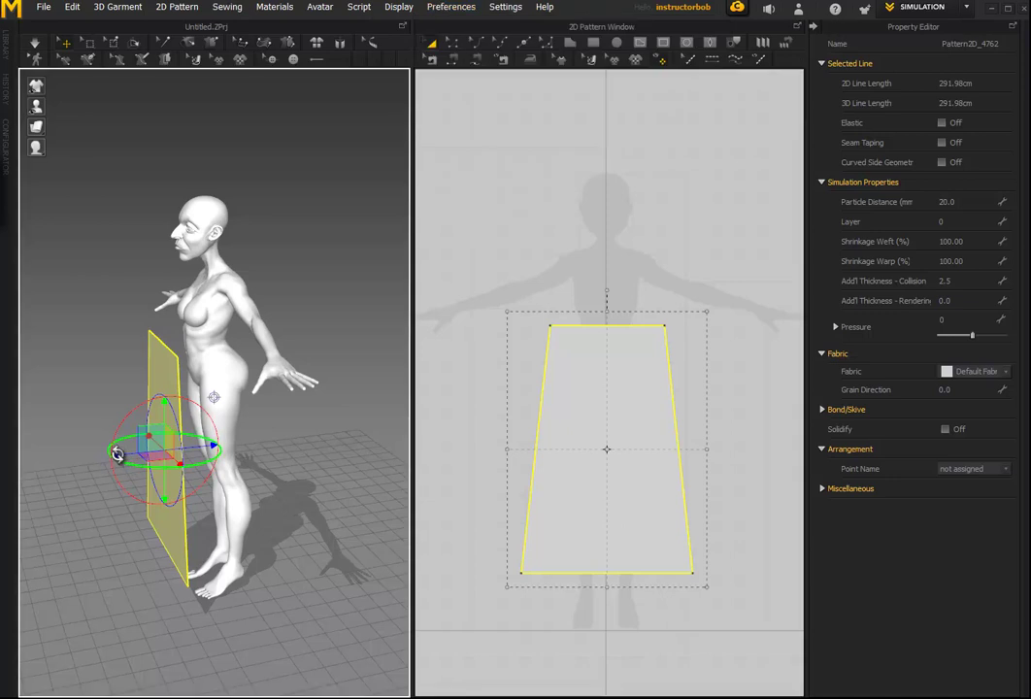
left_click_drag(127, 452, 265, 438)
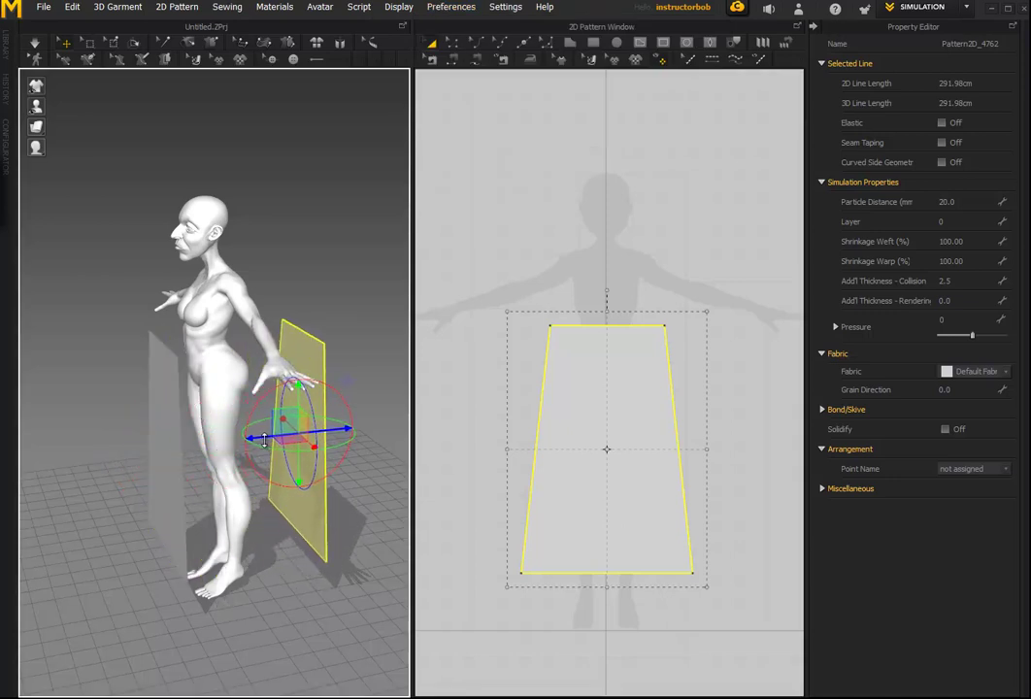
Step: Flip the back skirt pattern horizontally in 3D so its outer fabric side faces away from the avatar
right_click(310, 364)
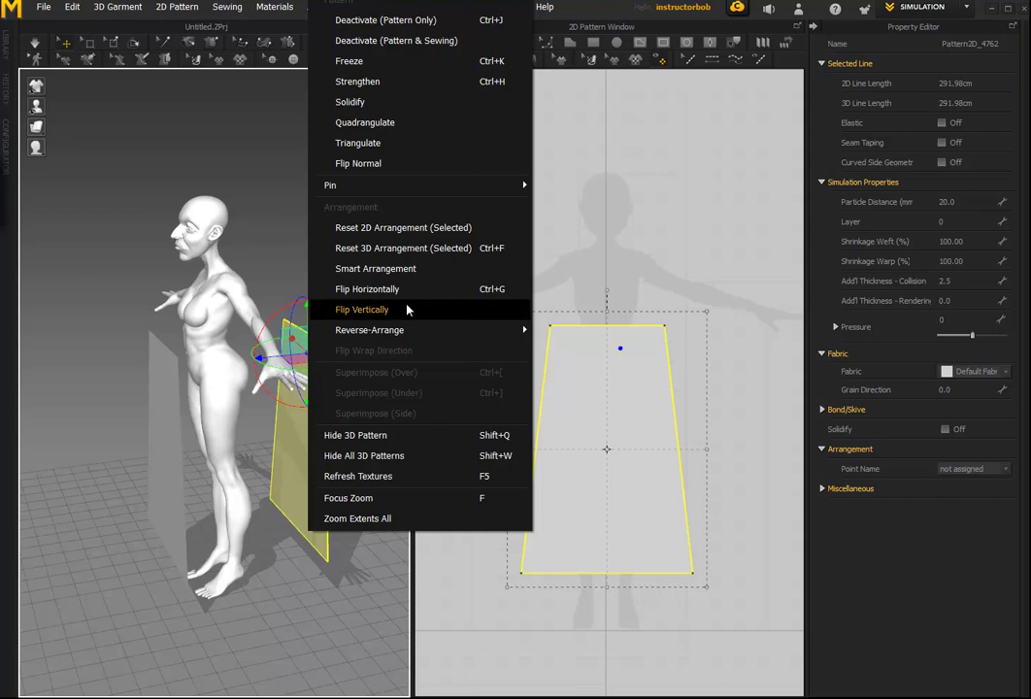
left_click(367, 290)
right_click_drag(279, 431, 331, 285)
left_click(331, 286)
right_click_drag(351, 463, 405, 443)
right_click_drag(329, 421, 128, 387)
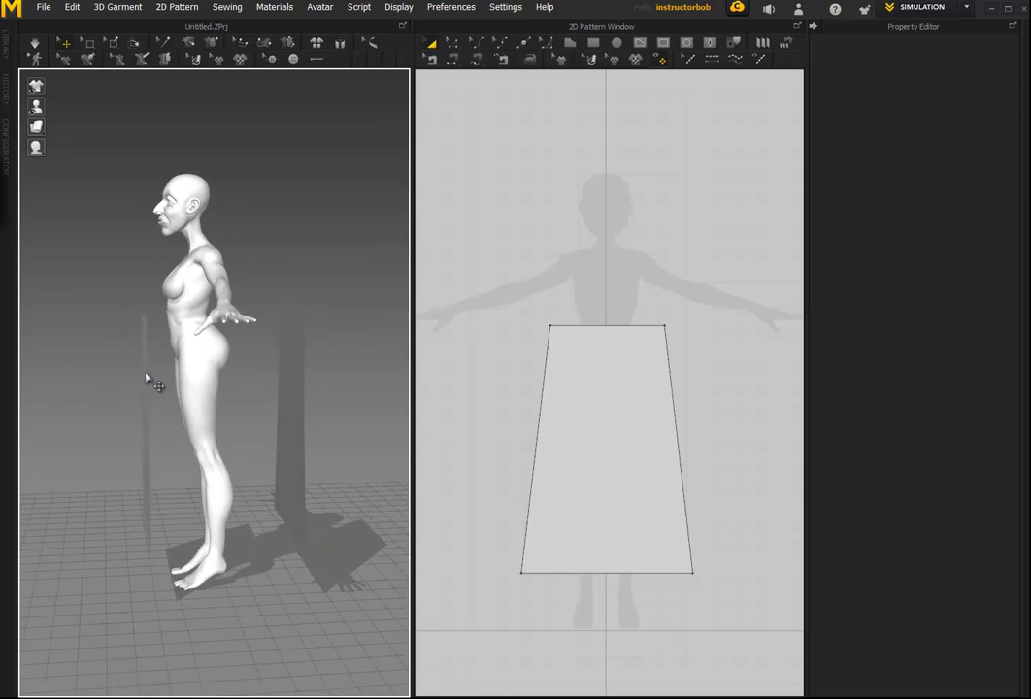
Step: Tilt the front and back patterns in 3D so their waist edges lean toward the body and their hems flare outward
left_click(146, 379)
left_click(148, 420)
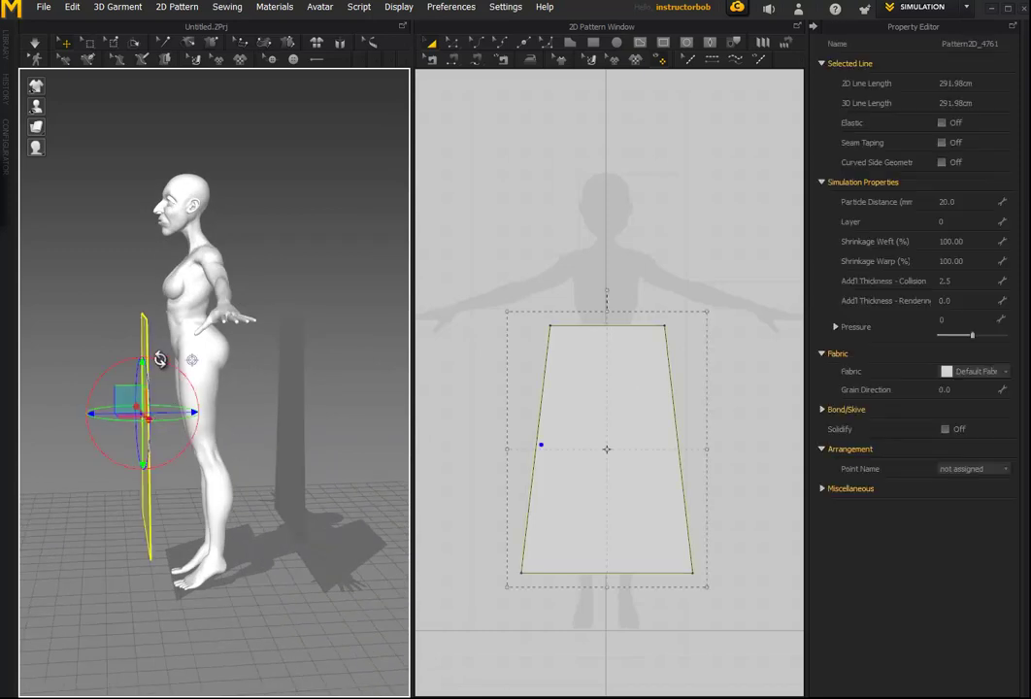
left_click_drag(157, 361, 168, 361)
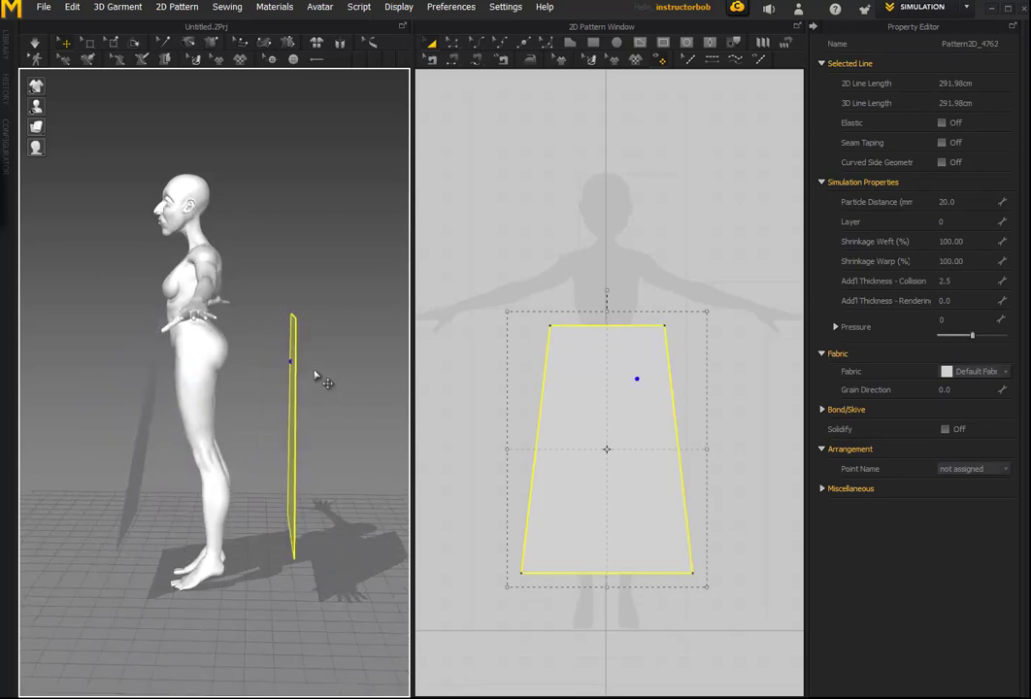
left_click(297, 408)
left_click_drag(322, 352, 299, 353)
mouse_move(328, 360)
right_mouse_down()
mouse_move(293, 368)
mouse_move(332, 377)
right_mouse_up()
left_click_drag(332, 375, 304, 376)
right_click_drag(272, 445, 353, 385)
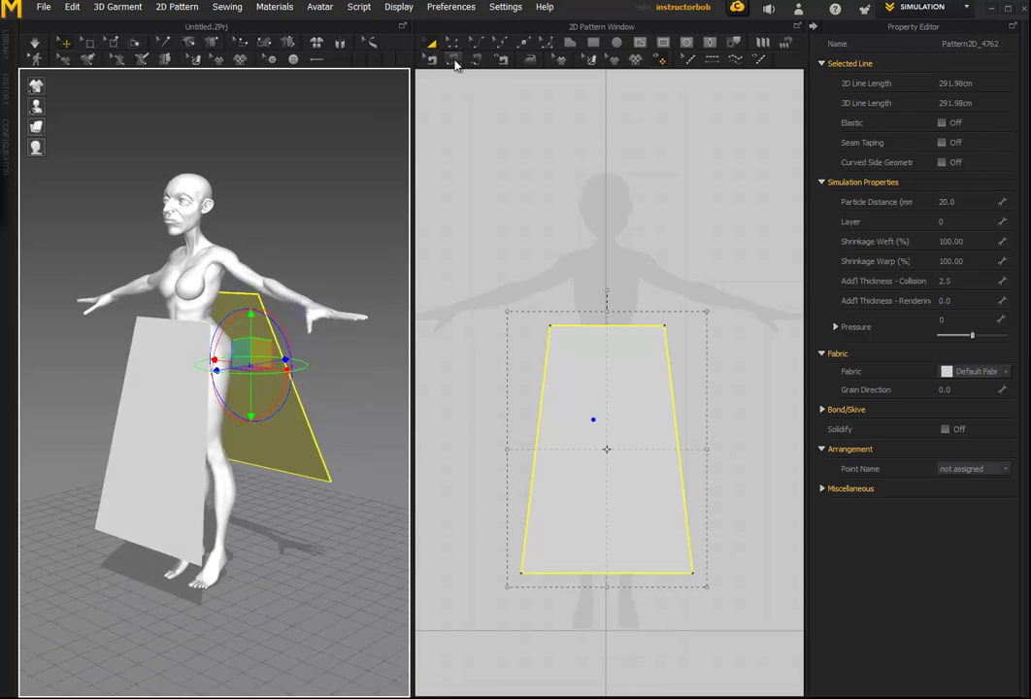
Step: Move the overlapping back pattern sideways in 2D so it sits beside the front pattern, clear of it
left_click(455, 60)
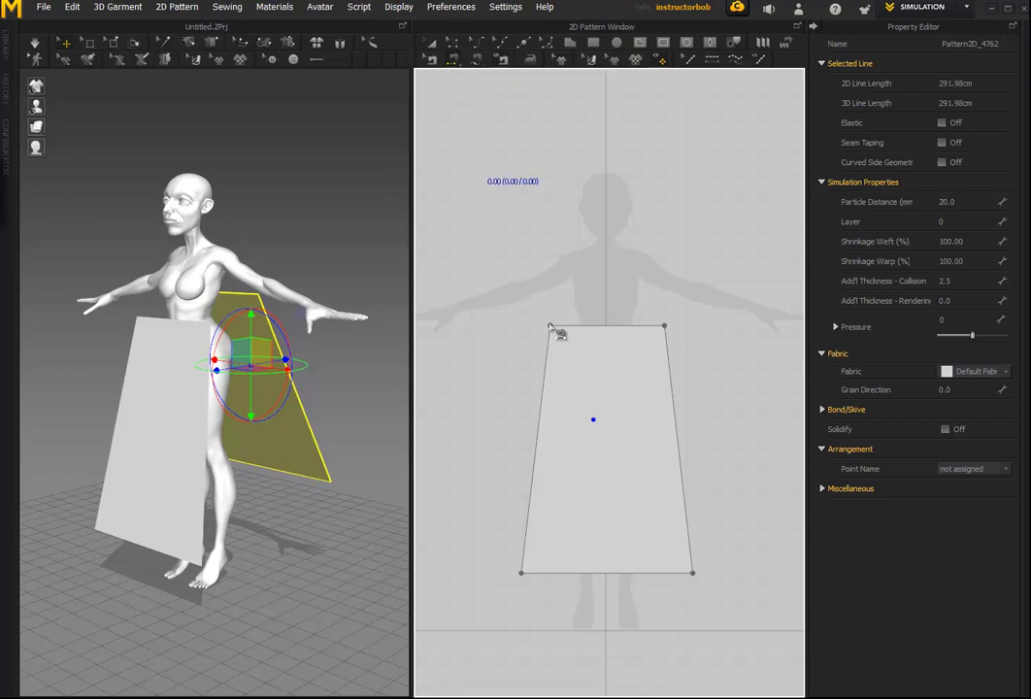
left_click(431, 45)
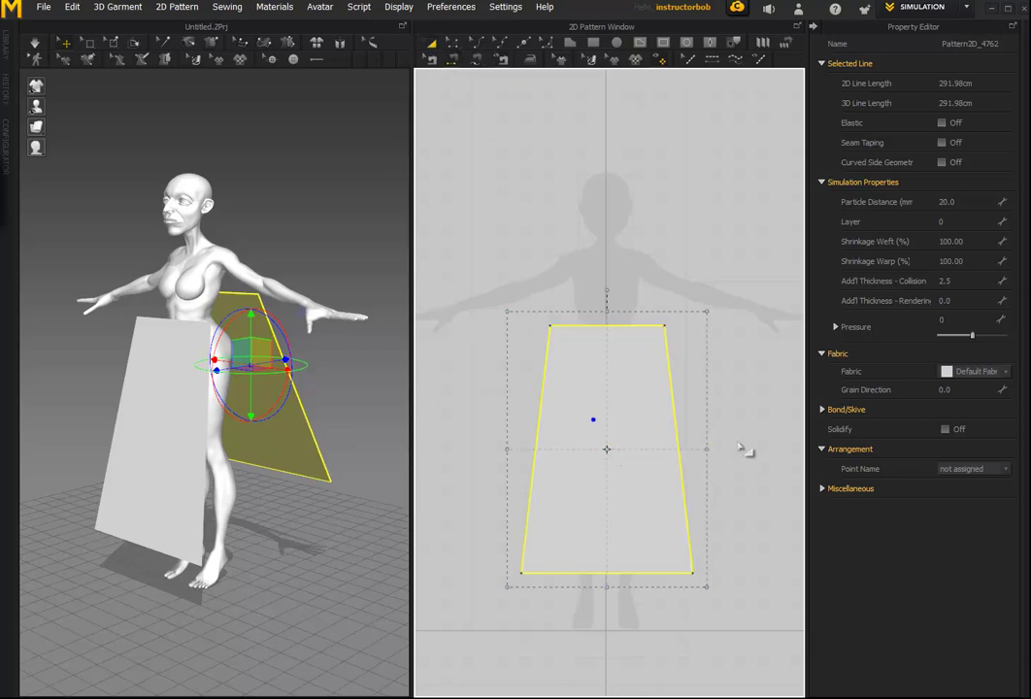
scroll(746, 453, "down", 5)
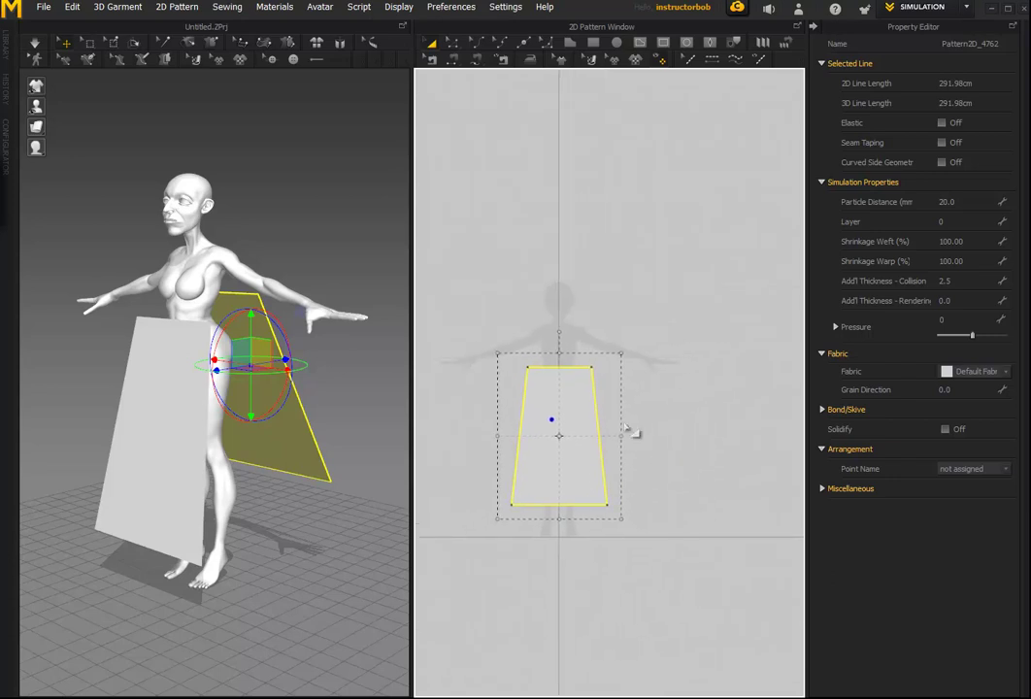
left_click_drag(571, 410, 697, 415, "ctrl")
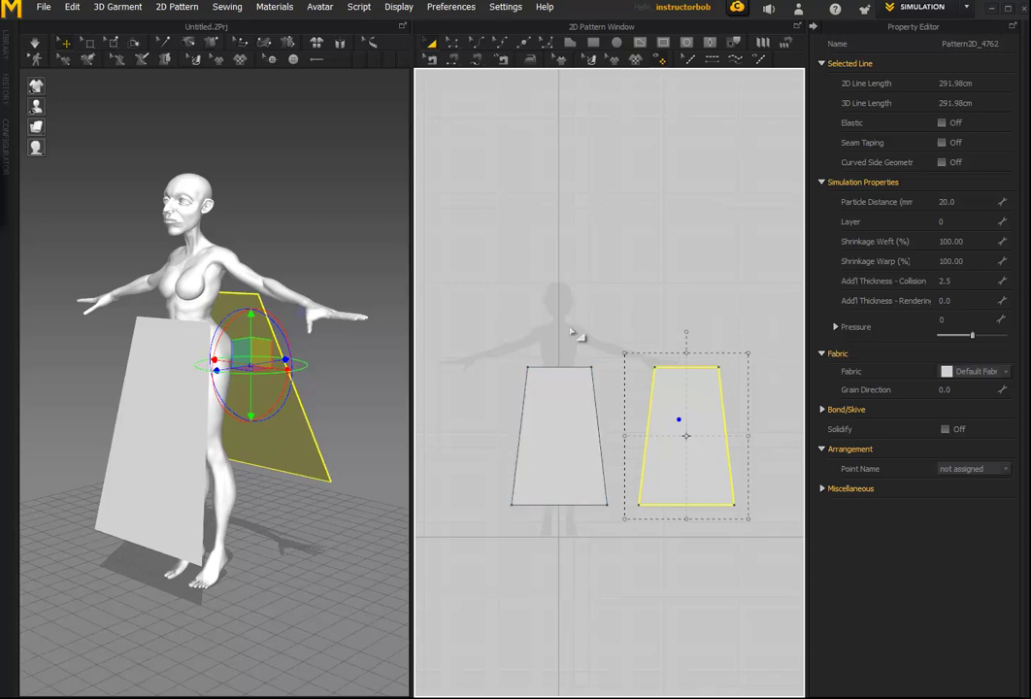
Step: Sew the front and back patterns together with segment seams, joining their facing side edges and their outer side edges
left_click(452, 61)
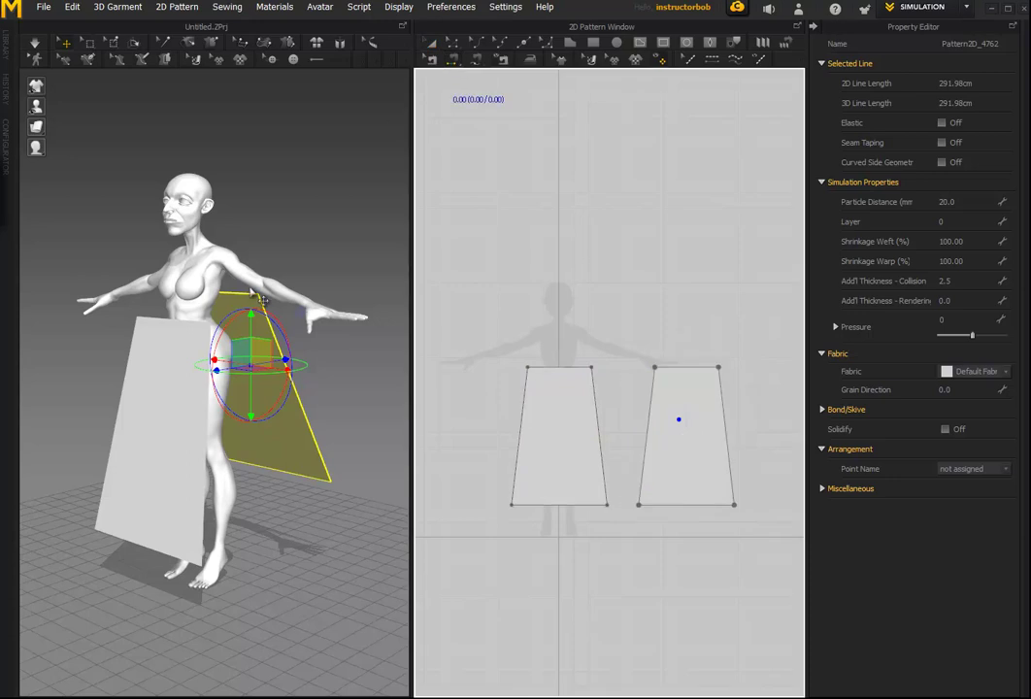
left_click(599, 403)
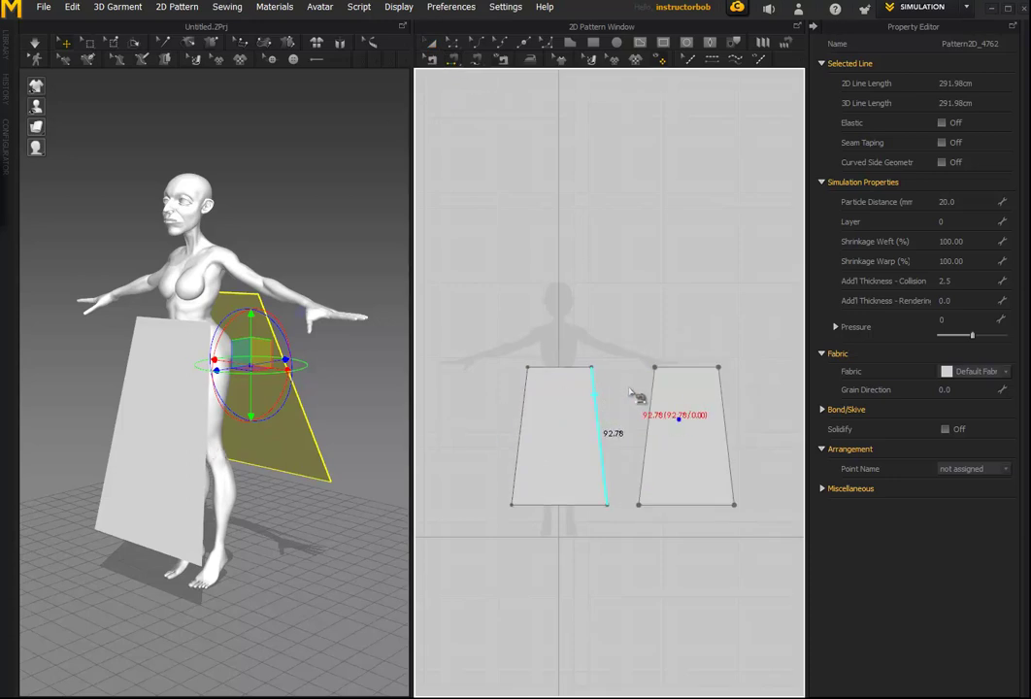
left_click(656, 404)
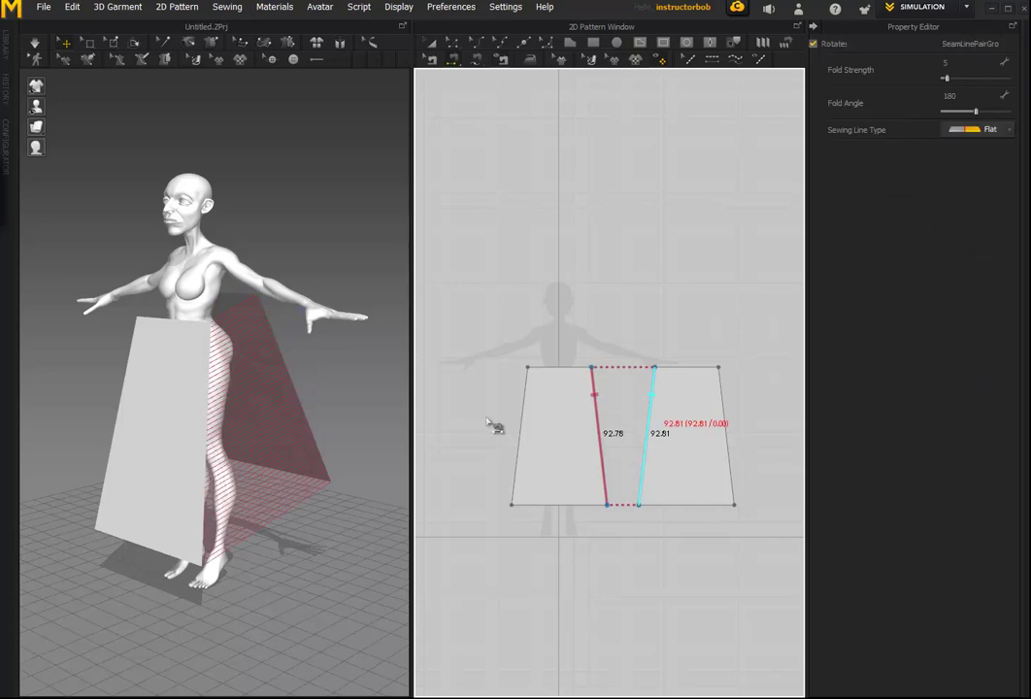
right_click_drag(360, 370, 515, 372)
left_click(121, 335)
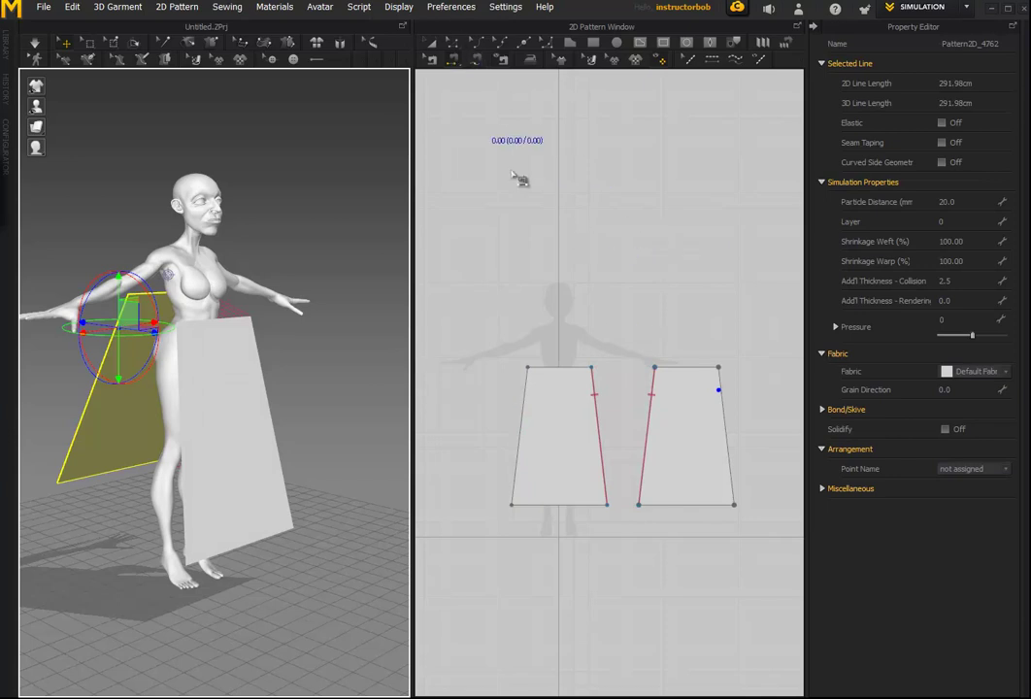
left_click(541, 408)
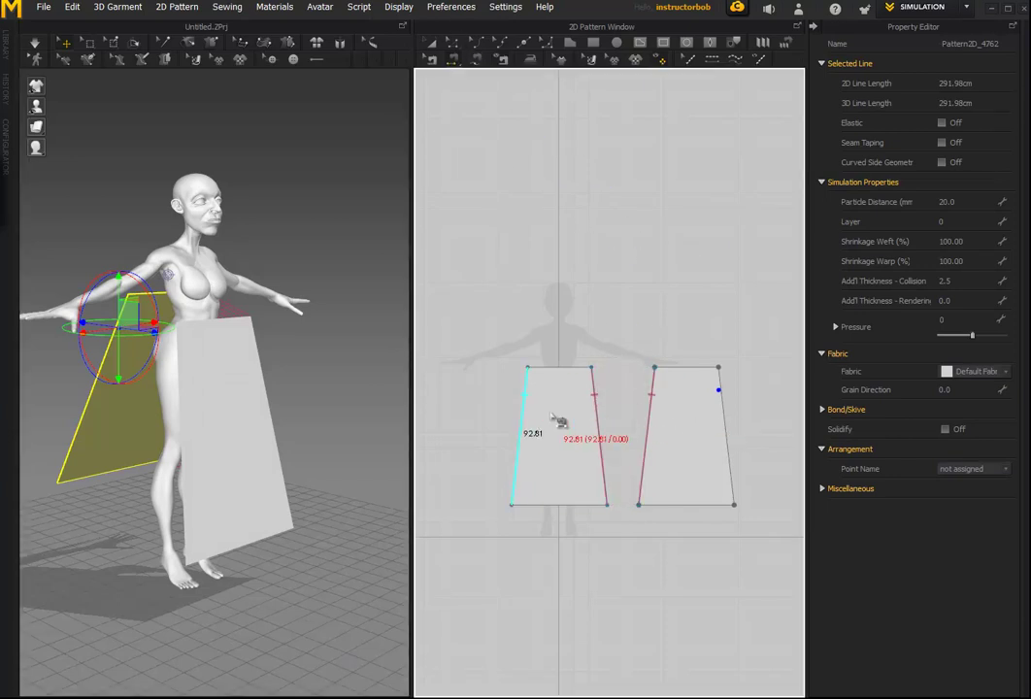
left_click(724, 424)
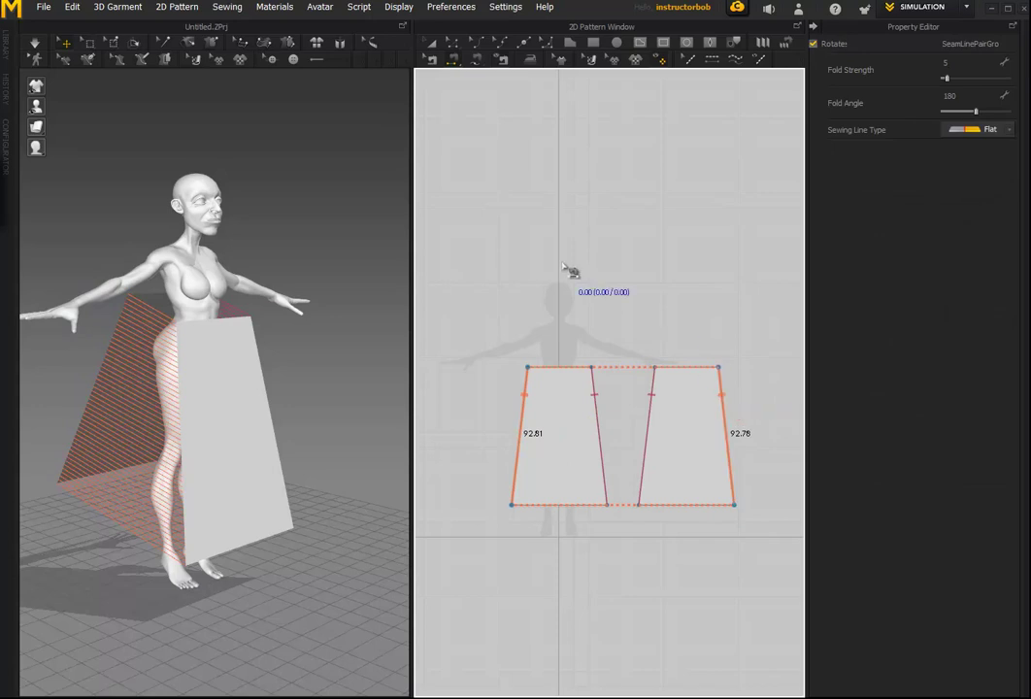
Step: Test-drape the sewn skirt by running the simulation, and reset the 3D arrangement of all patterns
right_click_drag(294, 410, 201, 401)
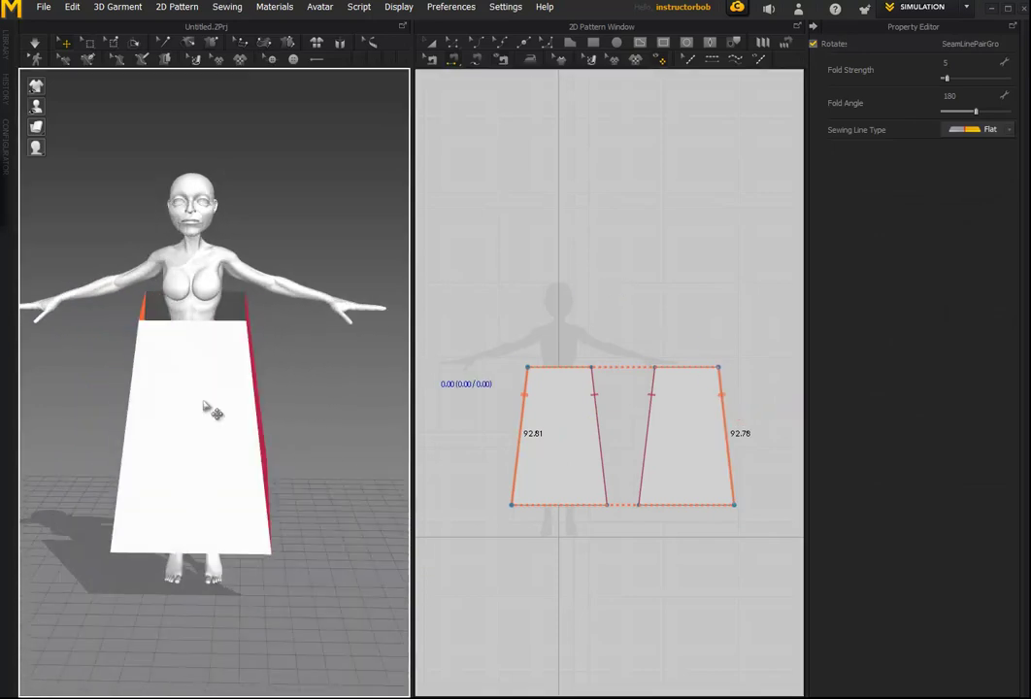
right_click_drag(270, 390, 304, 414)
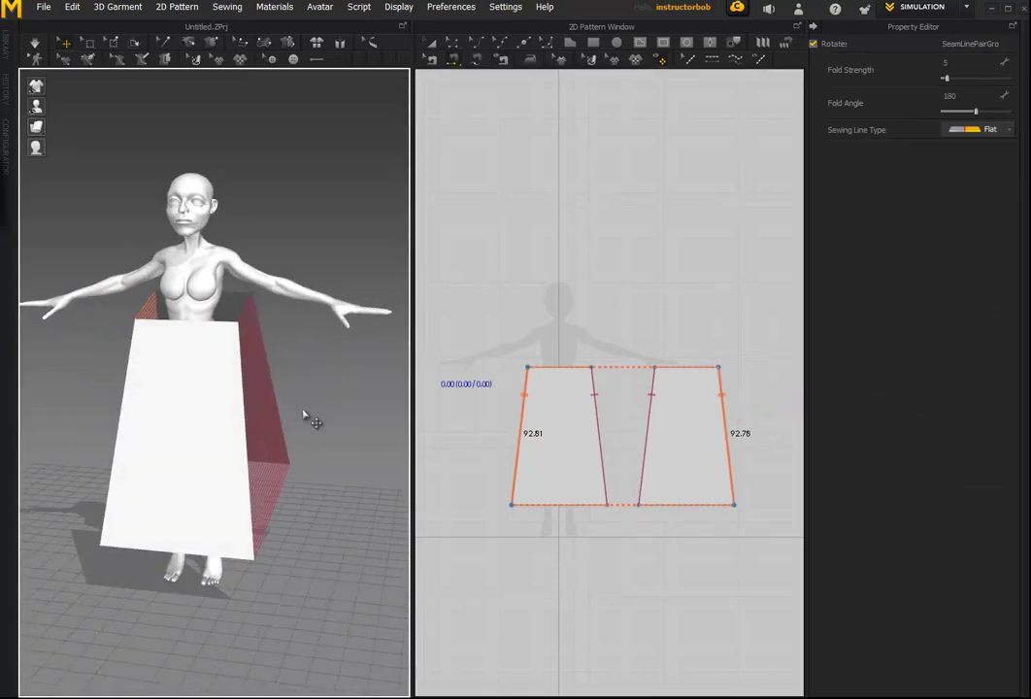
key("space")
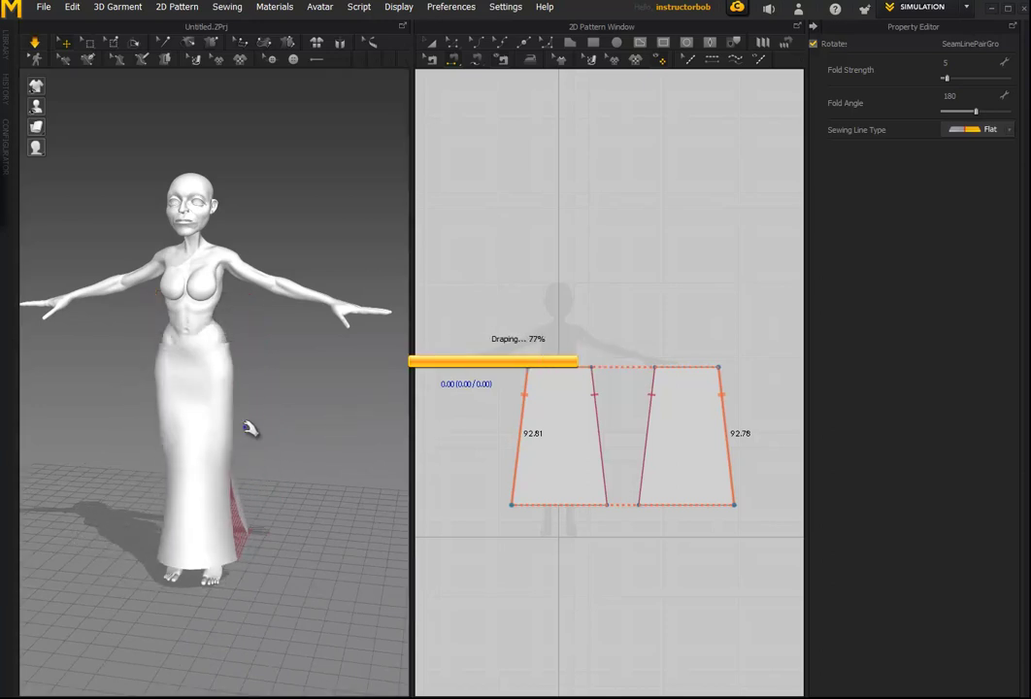
right_click_drag(292, 422, 348, 411)
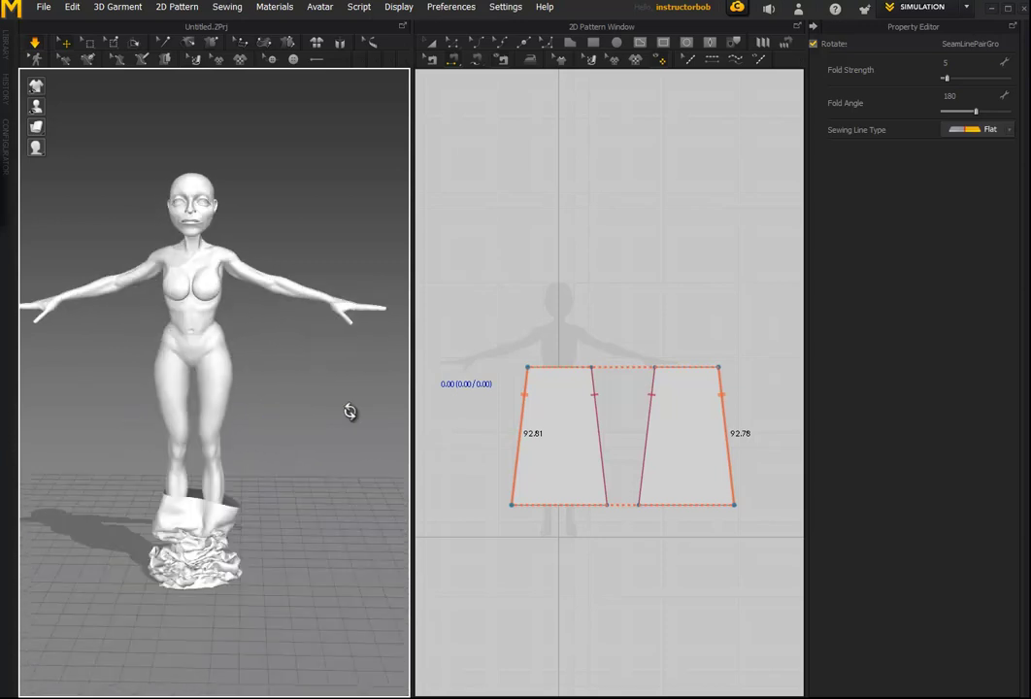
right_click_drag(309, 492, 334, 491)
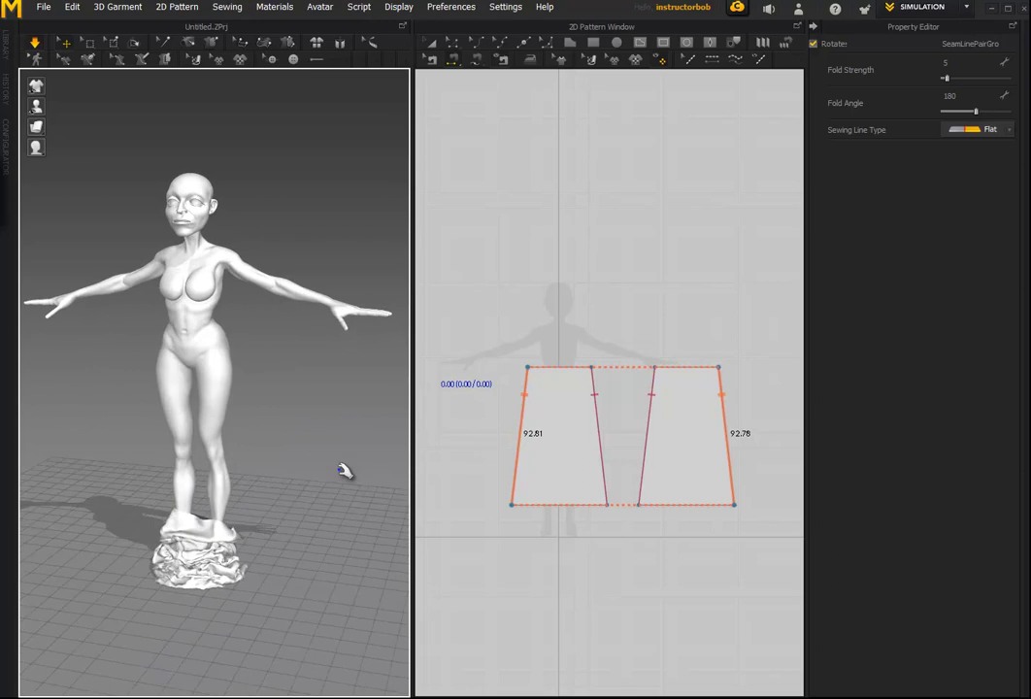
left_click(117, 11)
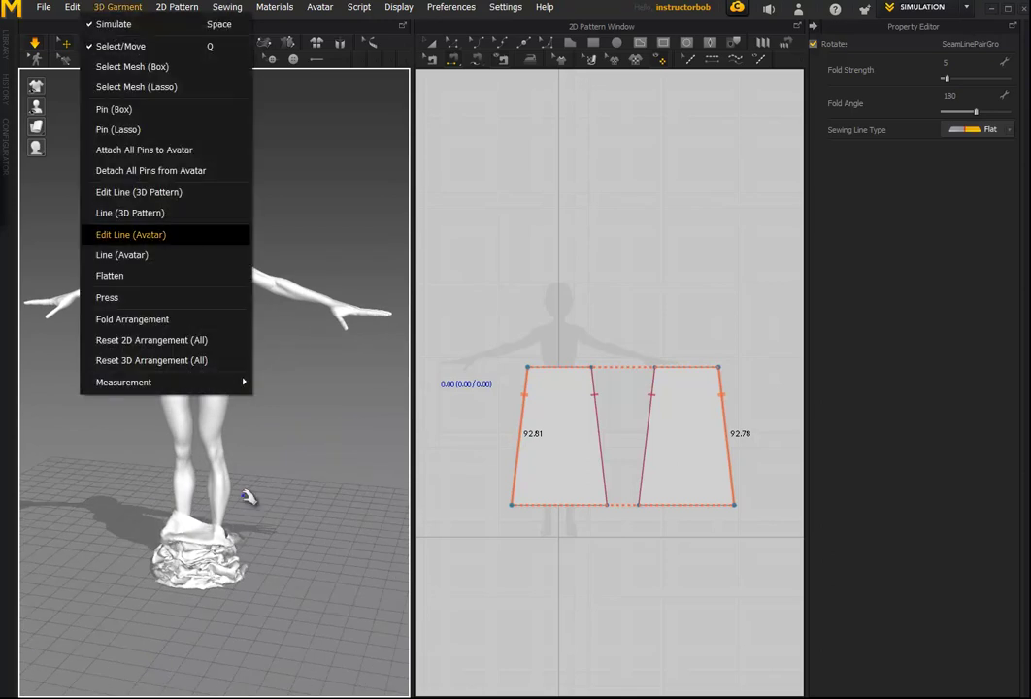
left_click(151, 361)
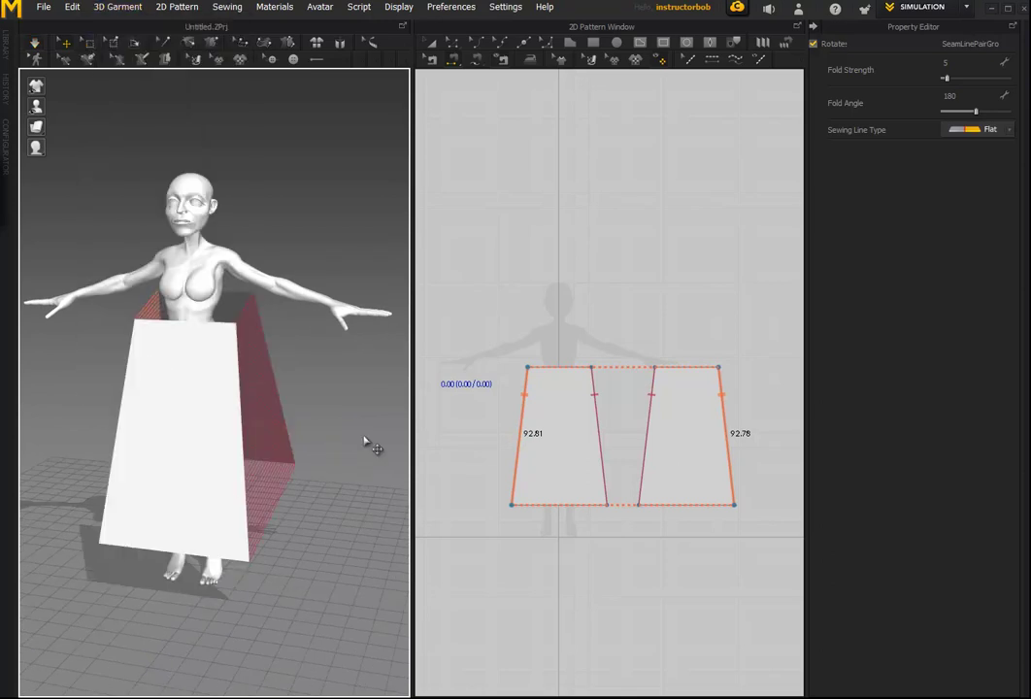
Step: Narrow the front pattern's waist by moving its two top corner points inward by equal amounts
scroll(608, 335, "up", 1)
scroll(608, 335, "up", 2)
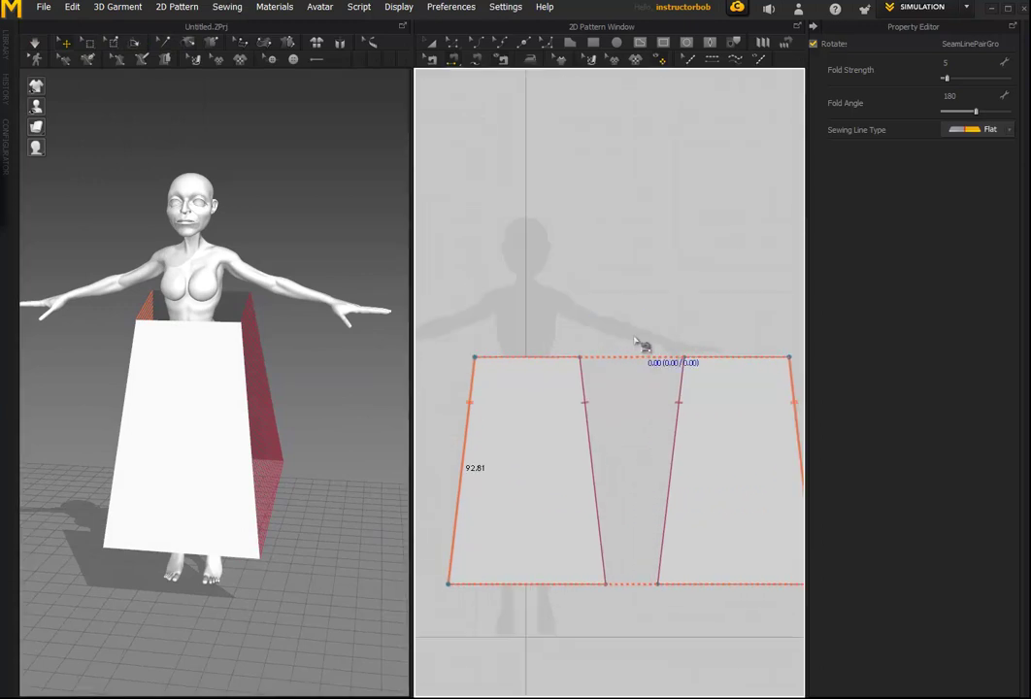
left_click(453, 46)
left_click_drag(588, 366, 568, 366)
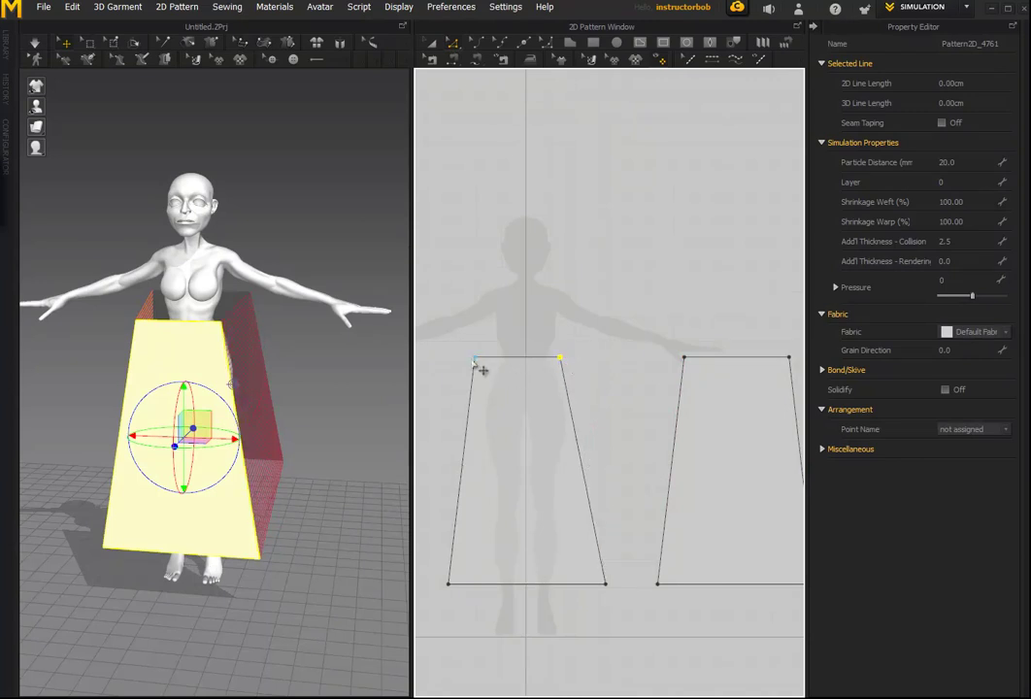
left_click_drag(475, 358, 495, 359)
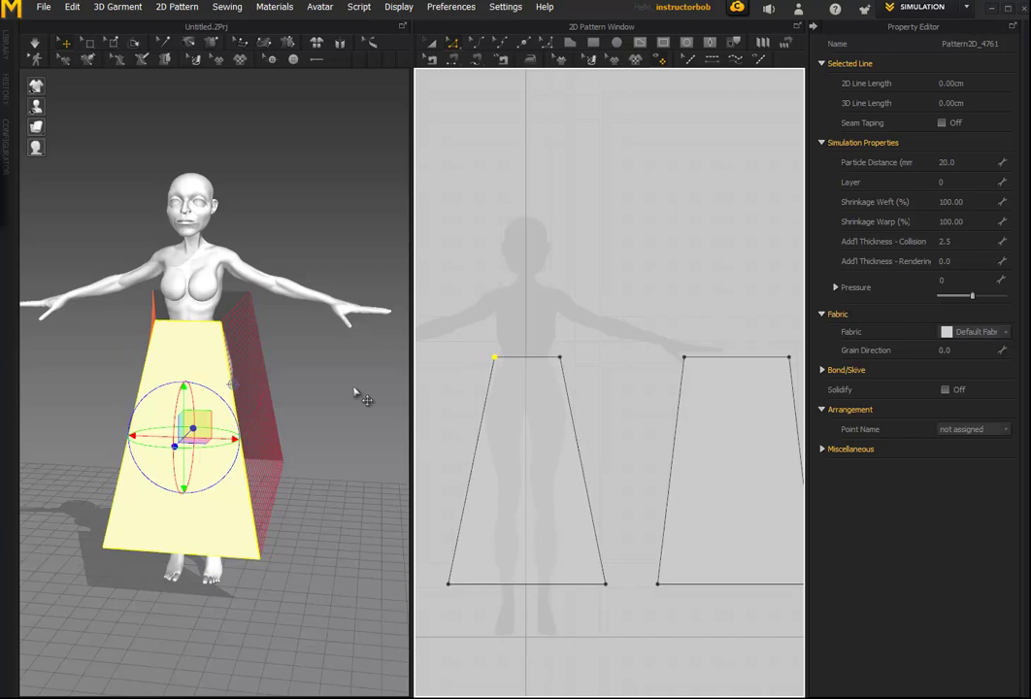
Step: Simulate the skirt with the narrowed front waist so it drapes on the avatar
right_click_drag(357, 456, 349, 452)
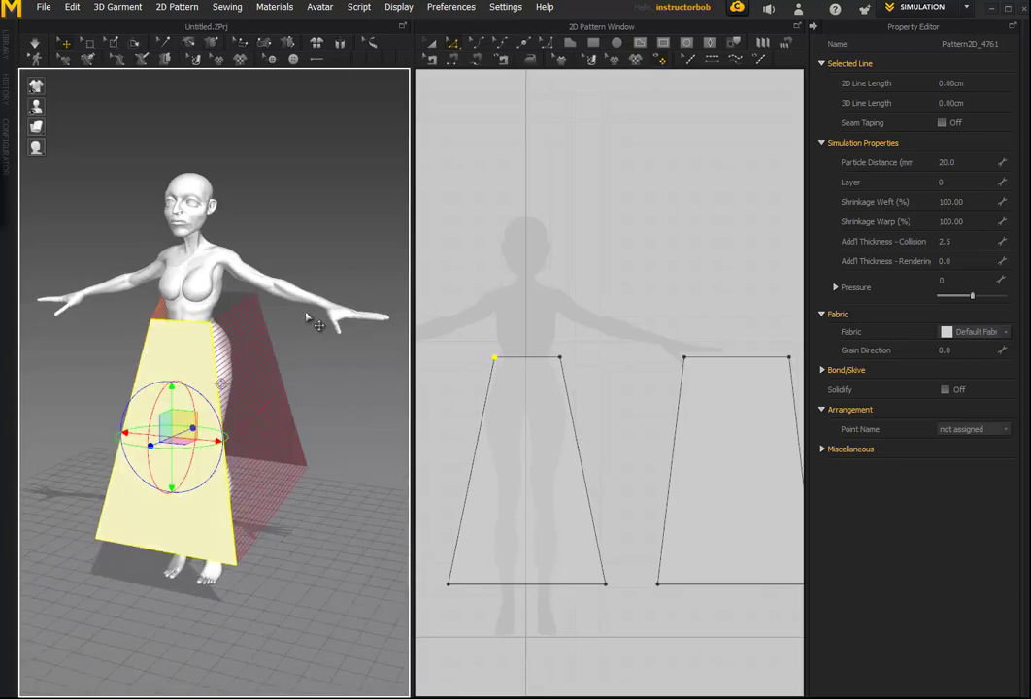
key("space")
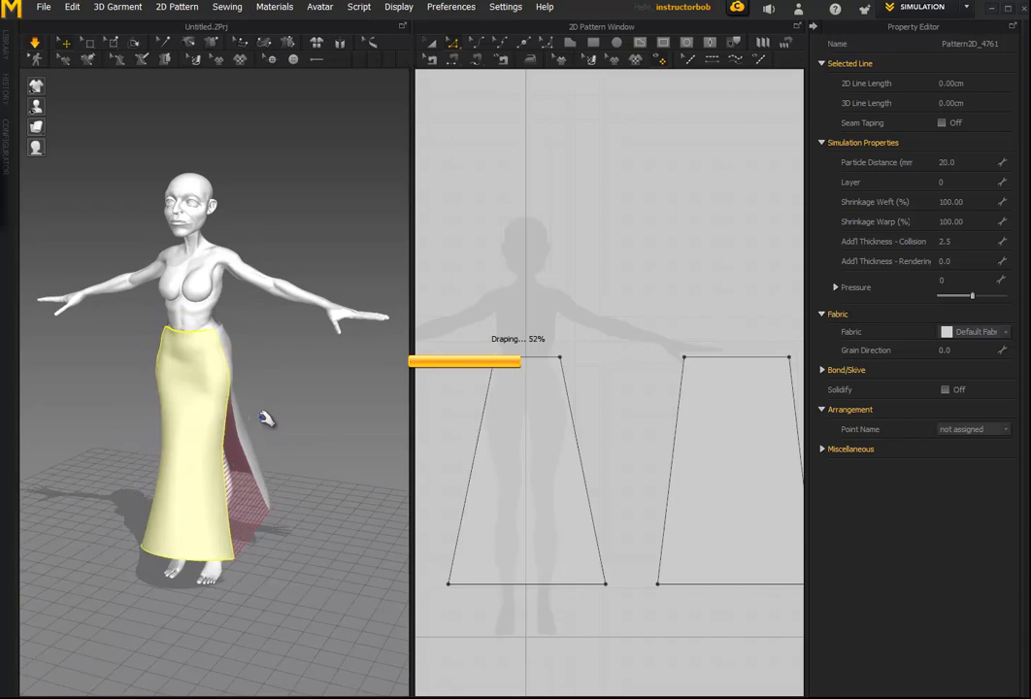
right_click_drag(293, 405, 246, 350)
scroll(272, 351, "up", 5)
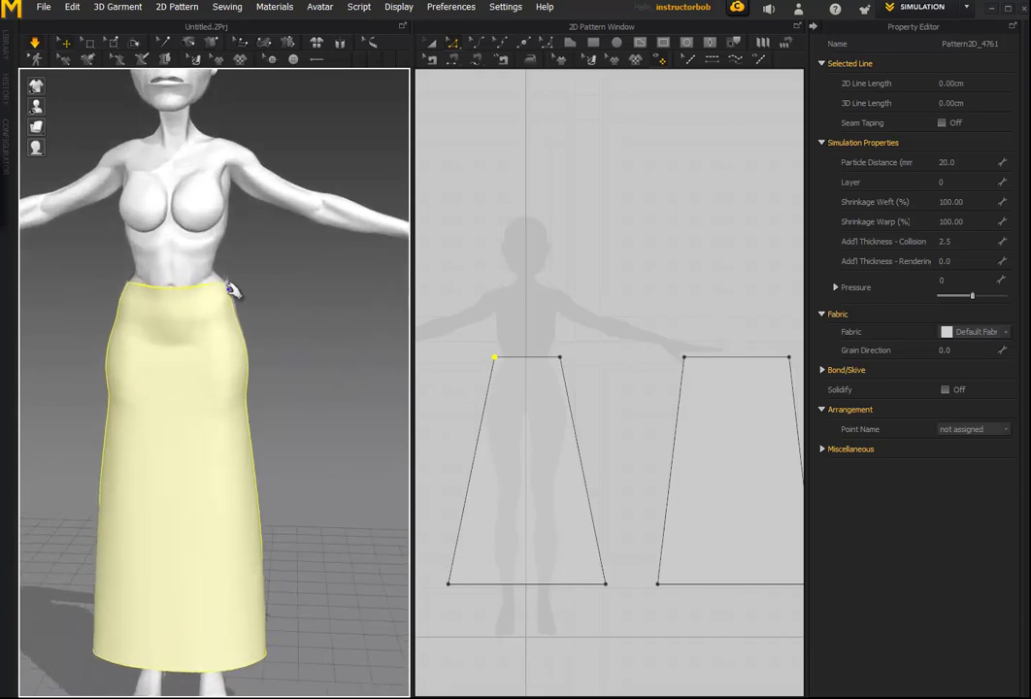
Step: Pull both upper corners of the skirt front up to the avatar's waist while the simulation runs
left_click(229, 288)
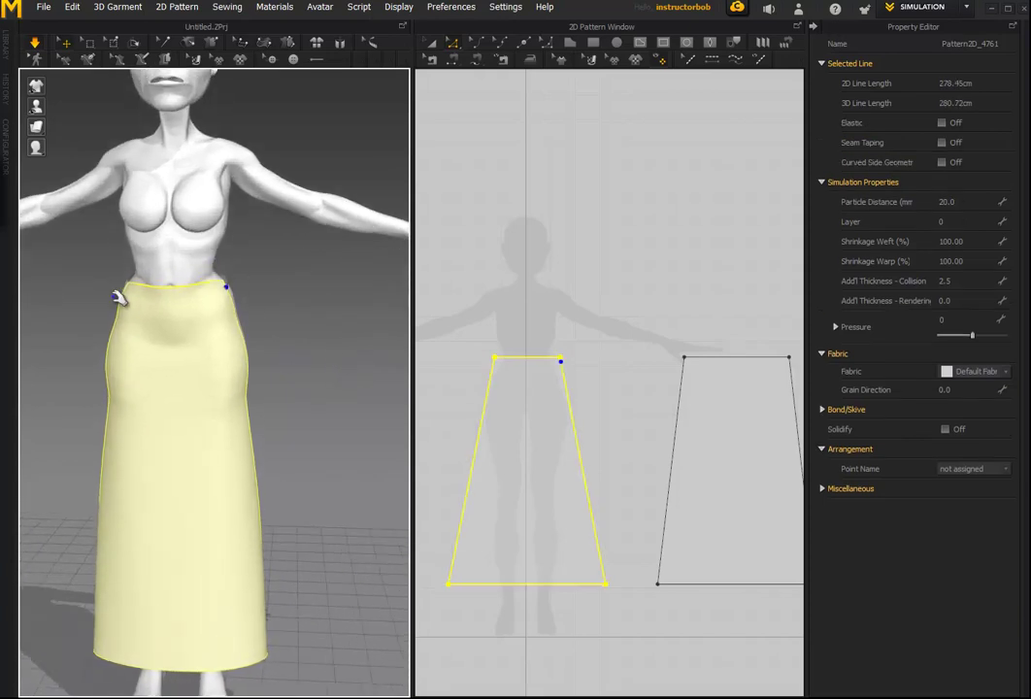
left_click_drag(127, 272, 170, 104)
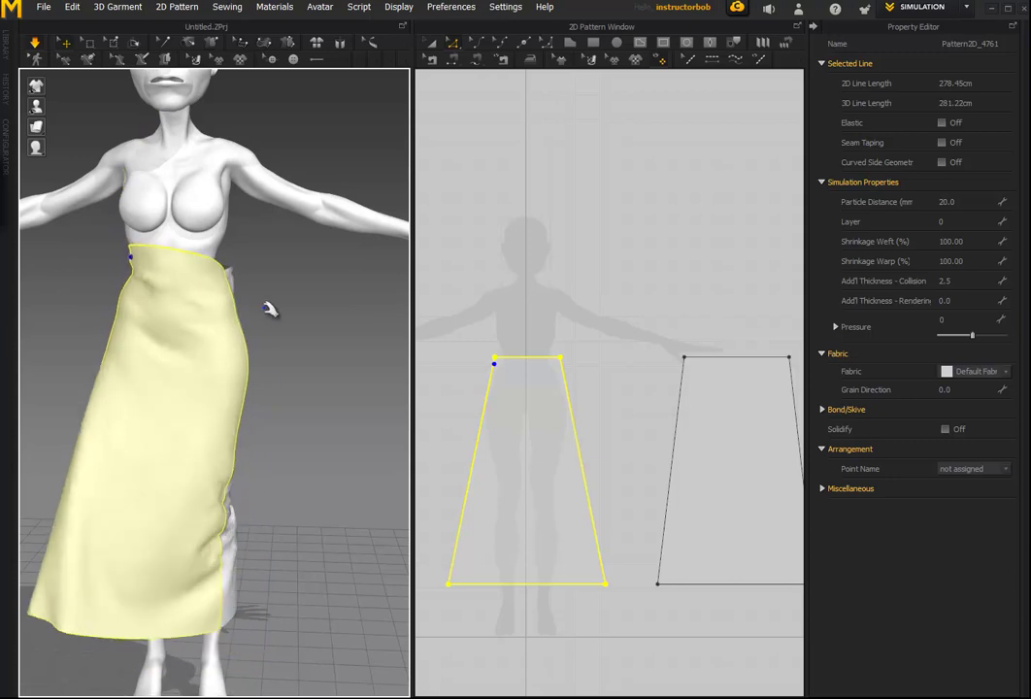
left_click_drag(231, 281, 184, 154)
right_click_drag(320, 405, 380, 401)
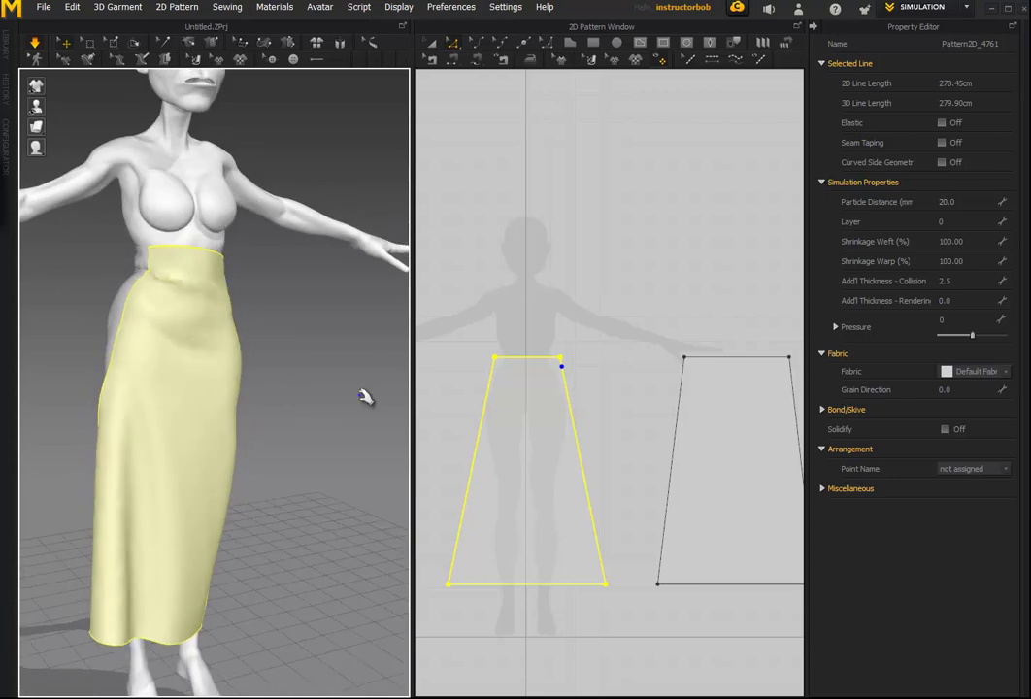
Step: Pull the skirt's front and back waist corners into place on the avatar while the simulation runs
mouse_move(123, 309)
left_mouse_down()
mouse_move(99, 329)
mouse_move(126, 281)
mouse_move(126, 294)
left_mouse_up()
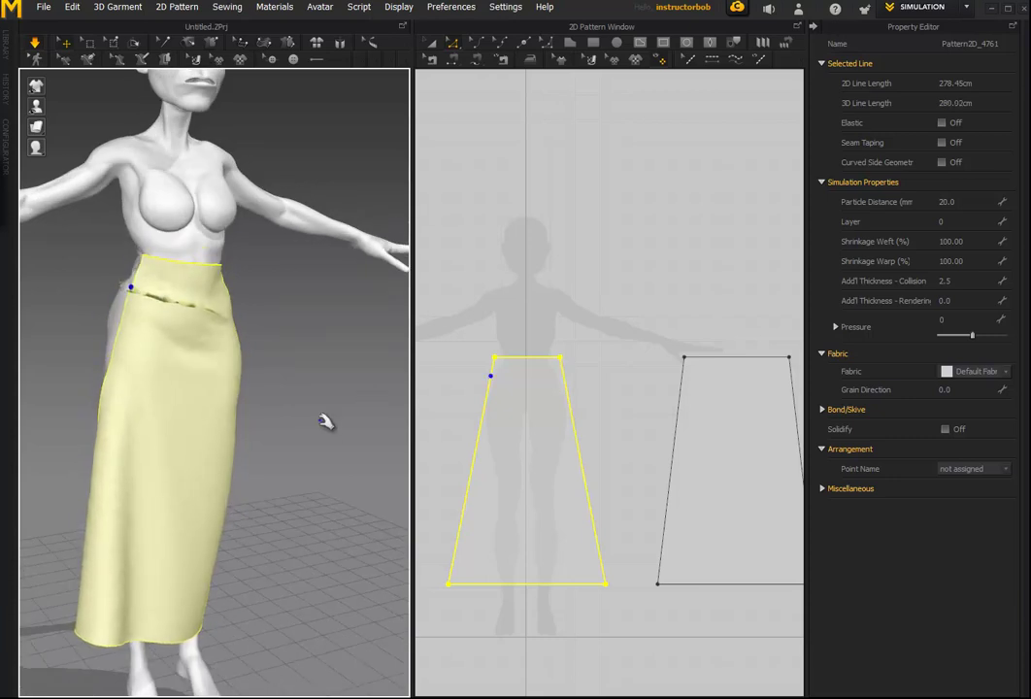
right_click_drag(325, 426, 486, 440)
left_click_drag(216, 345, 222, 419)
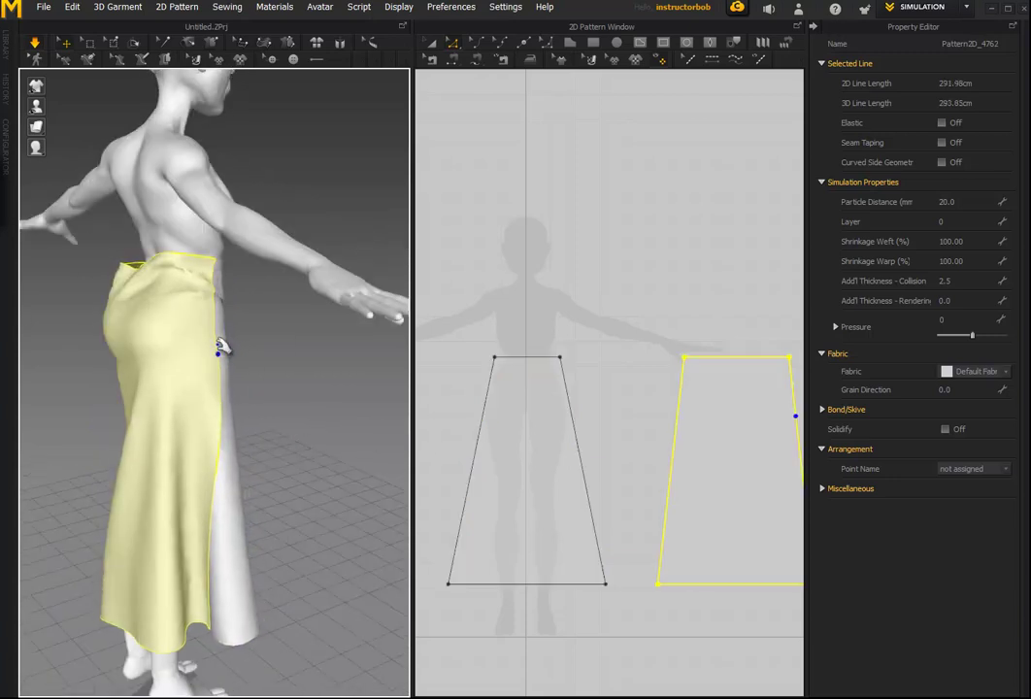
right_click_drag(322, 398, 525, 405)
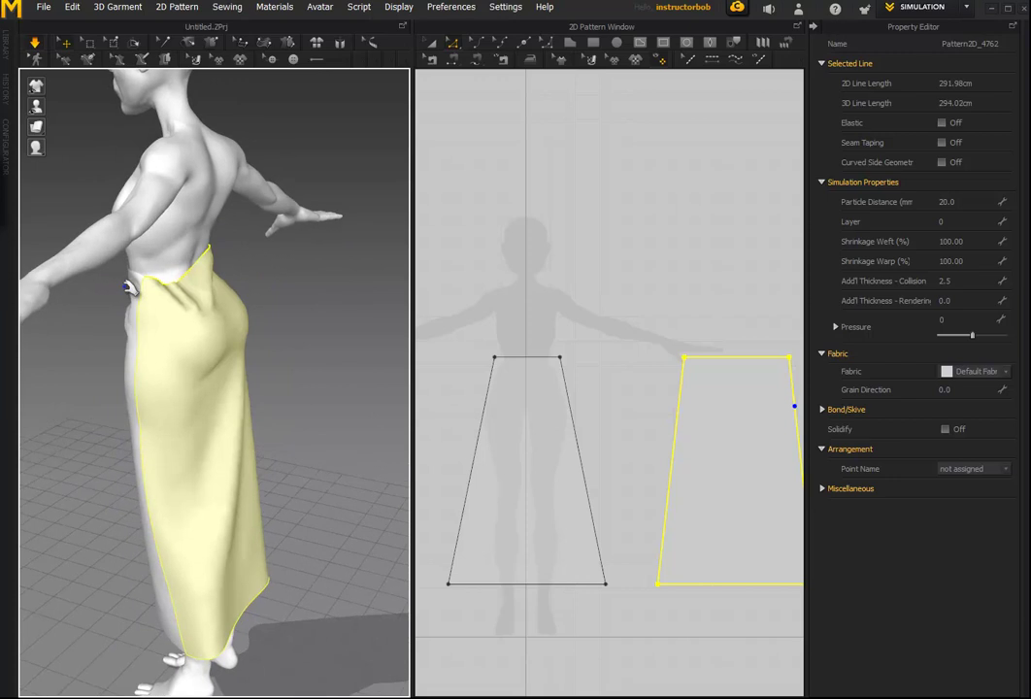
right_click_drag(285, 368, 355, 348)
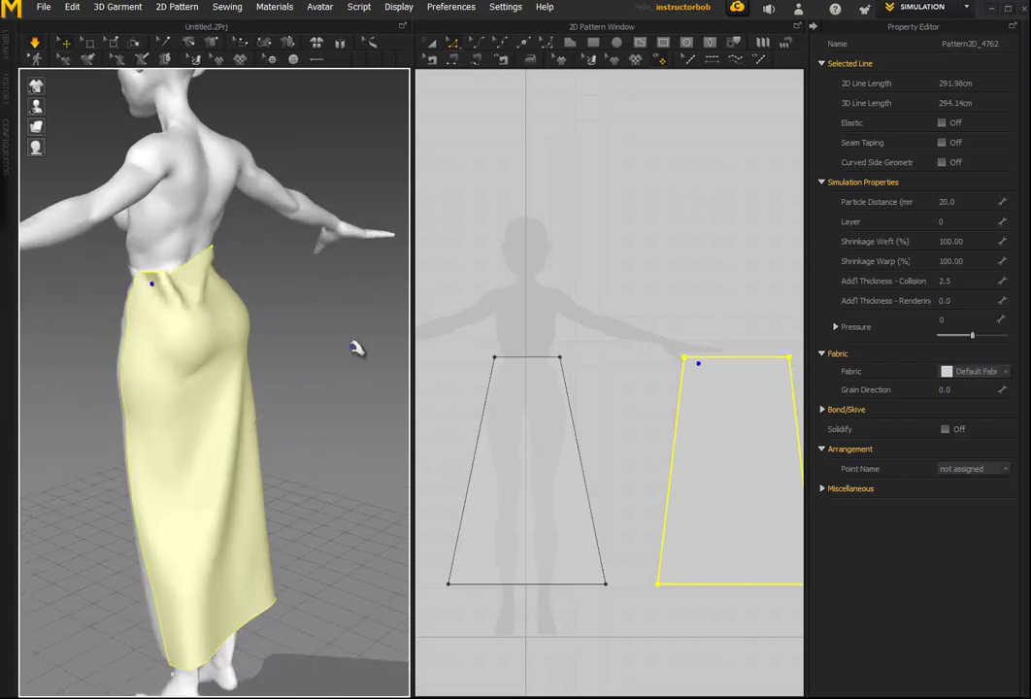
Step: Reset the 3D arrangement of all patterns and narrow the back pattern's waist, moving both top corners inward, the first about 4.58 cm
left_click(117, 6)
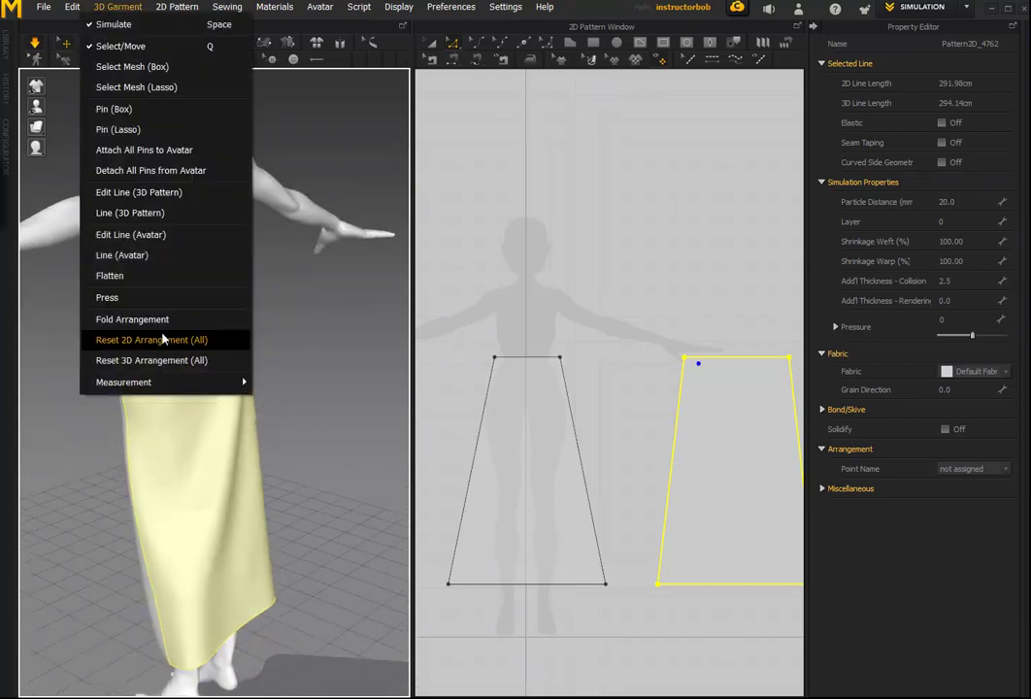
left_click(125, 366)
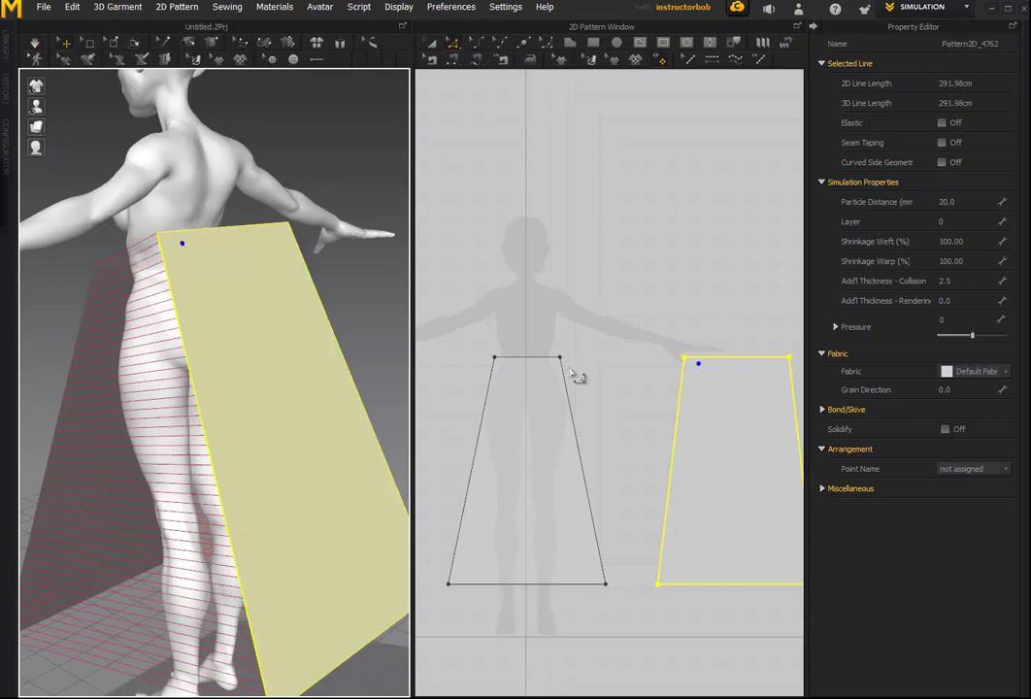
right_click_drag(763, 415, 679, 421)
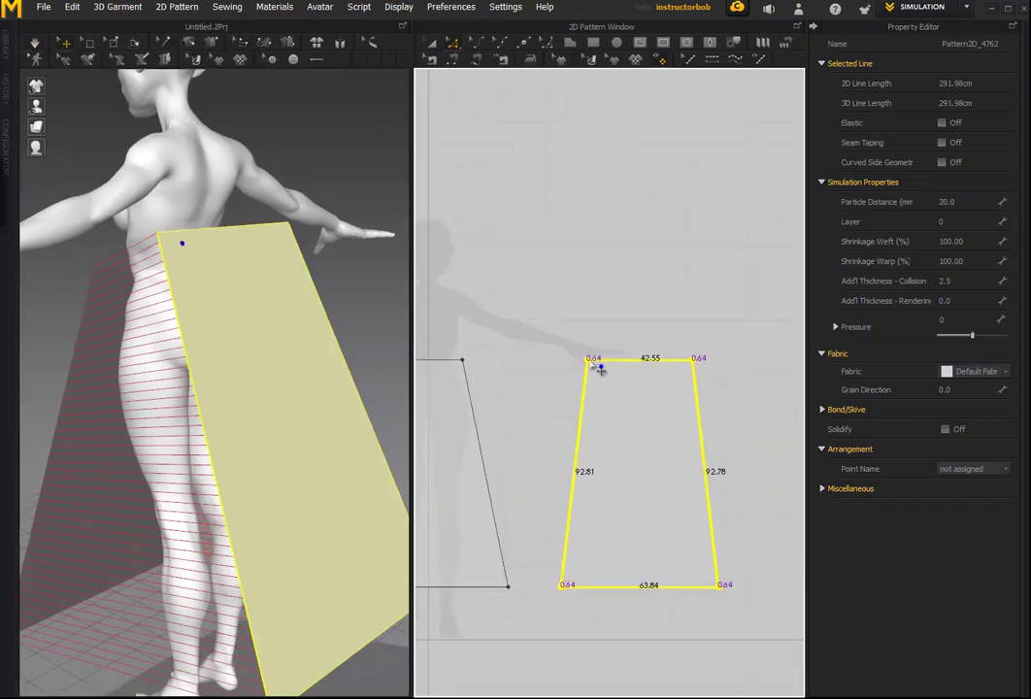
left_click(589, 362)
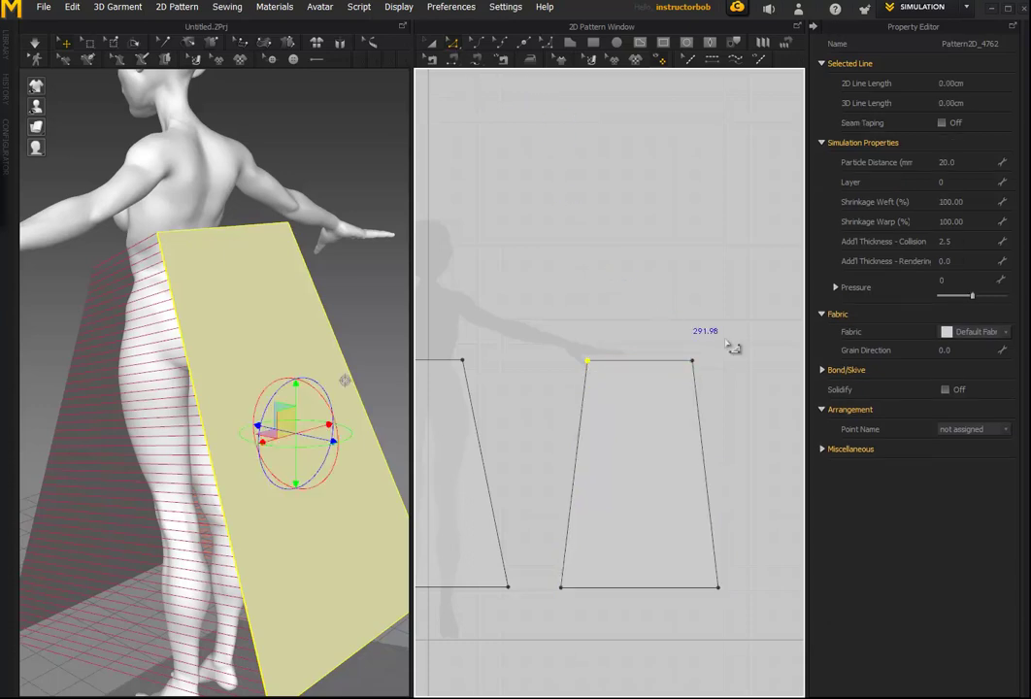
left_click_drag(590, 365, 649, 368)
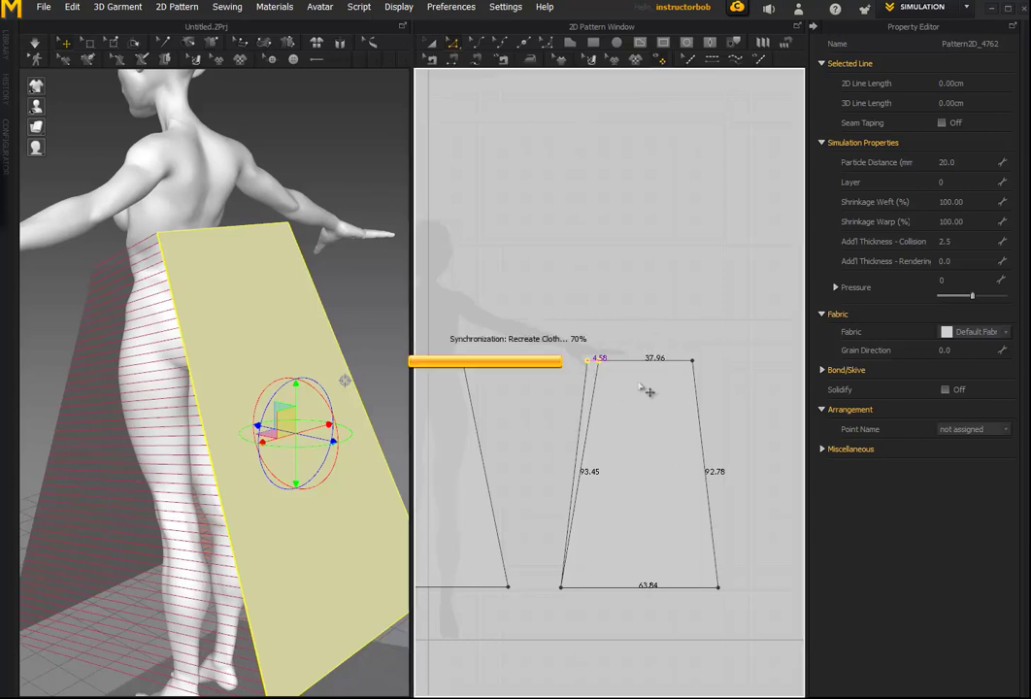
left_click_drag(693, 360, 681, 361)
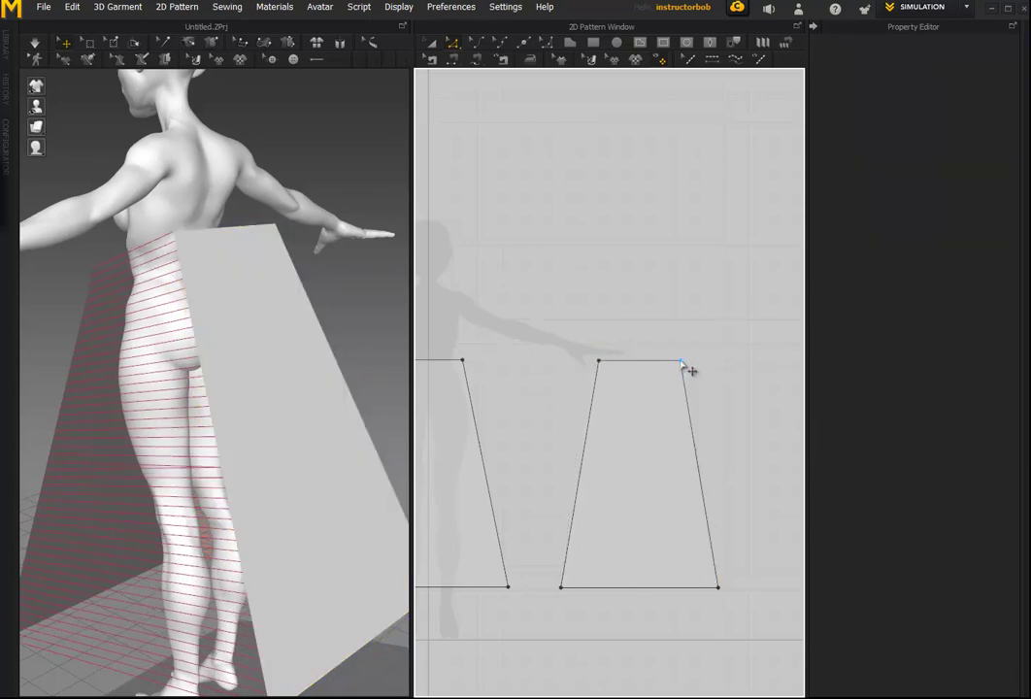
left_click(684, 365)
Step: Simulate the skirt with the narrowed back waist and view the drape from the front
key("space")
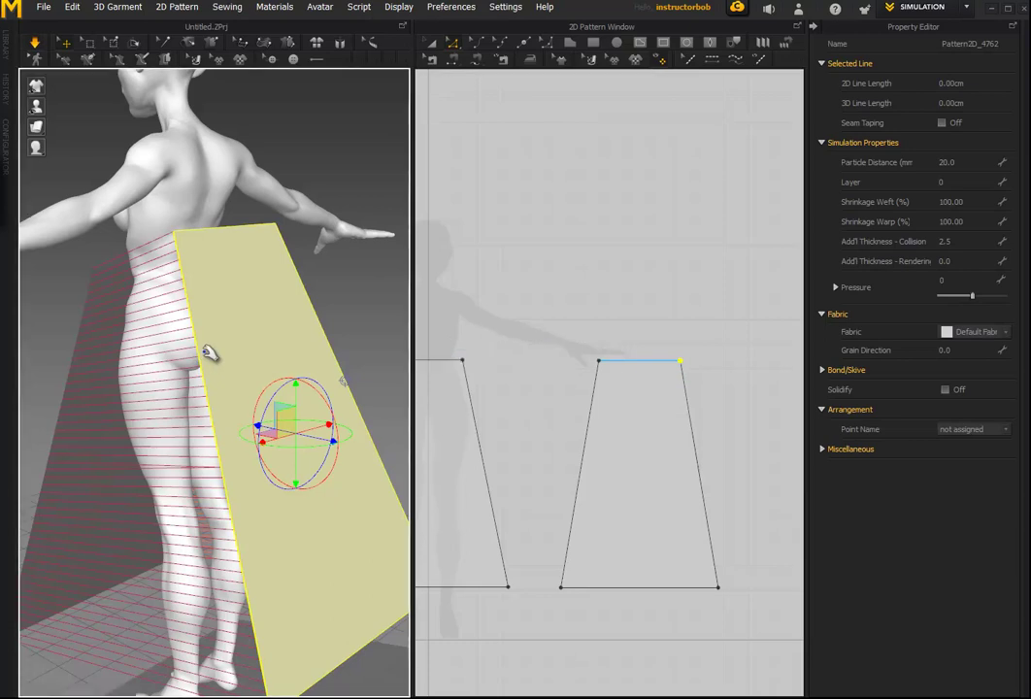
right_click_drag(255, 384, 330, 391)
middle_click_drag(330, 419, 327, 377)
right_click_drag(327, 377, 334, 451)
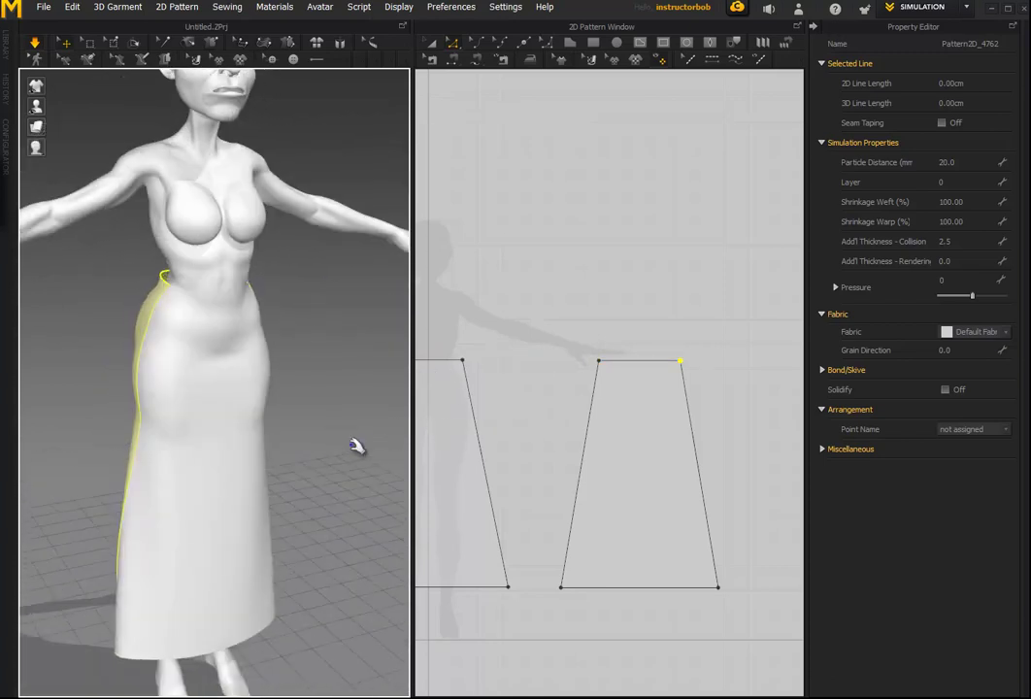
middle_click_drag(274, 467, 368, 425)
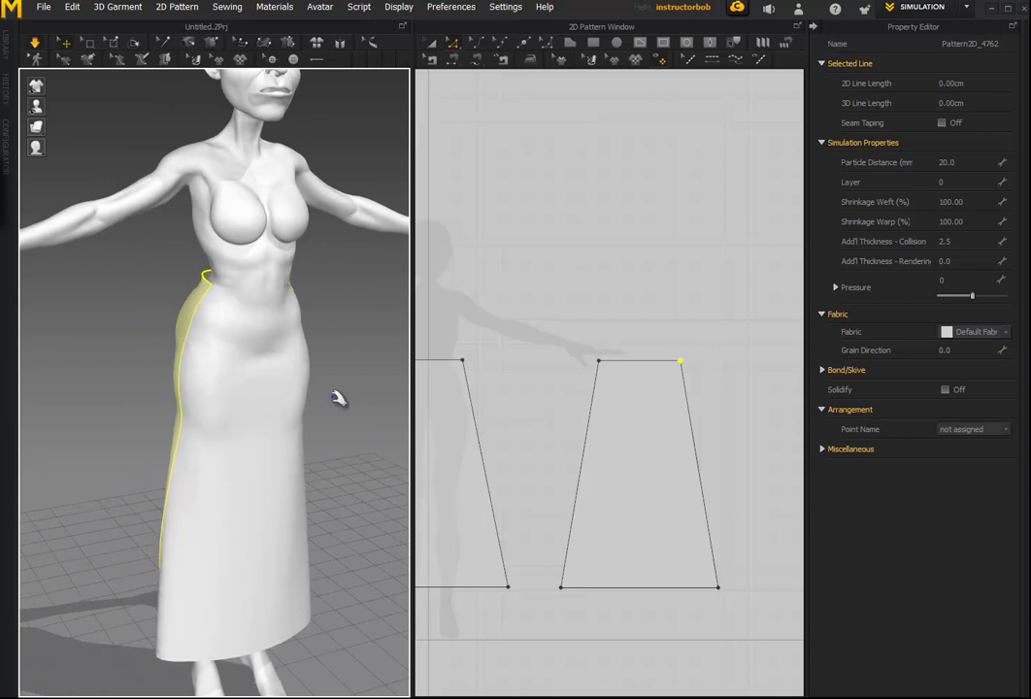
right_click_drag(329, 391, 319, 408)
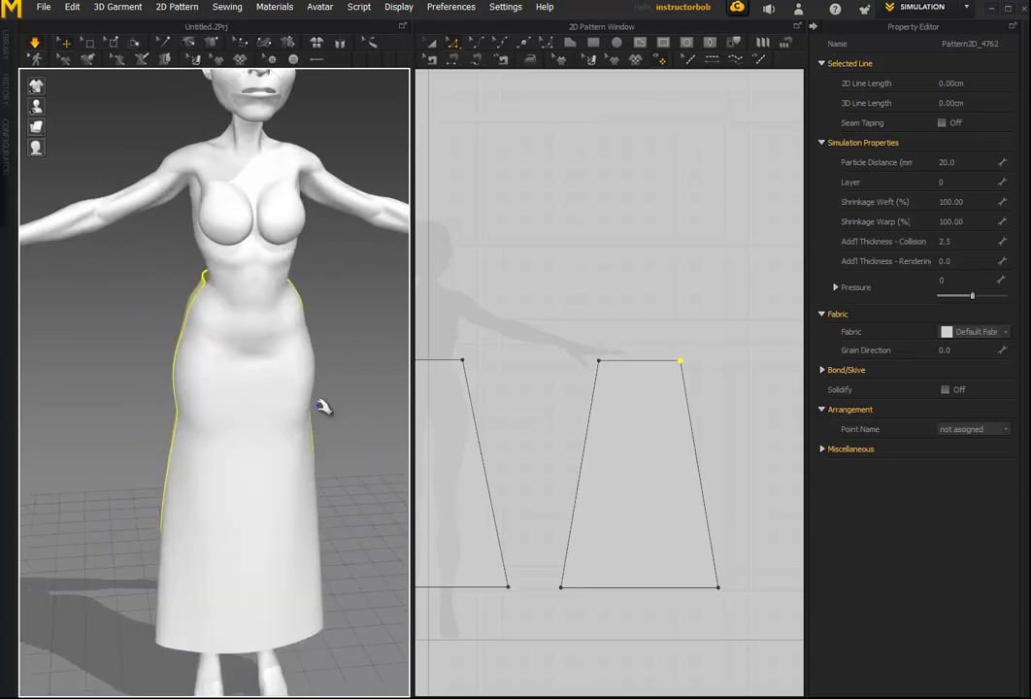
Step: Switch the 3D garment rendering style to Mesh and bring the skirt's mesh into close view
key("5")
left_click(329, 502)
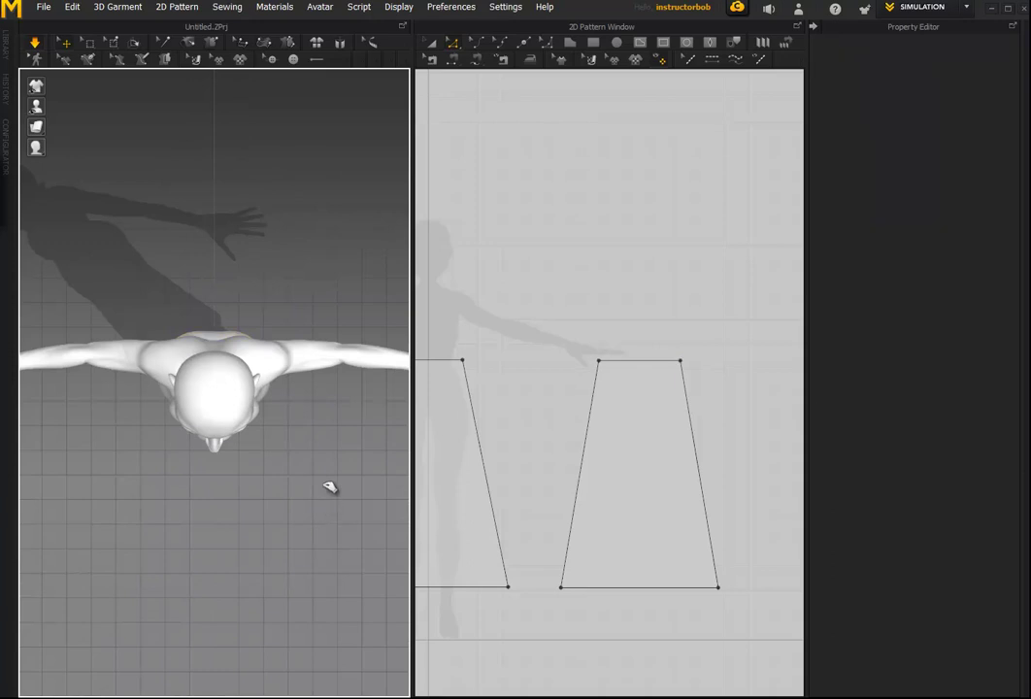
right_click_drag(293, 547, 322, 385)
key("alt+5")
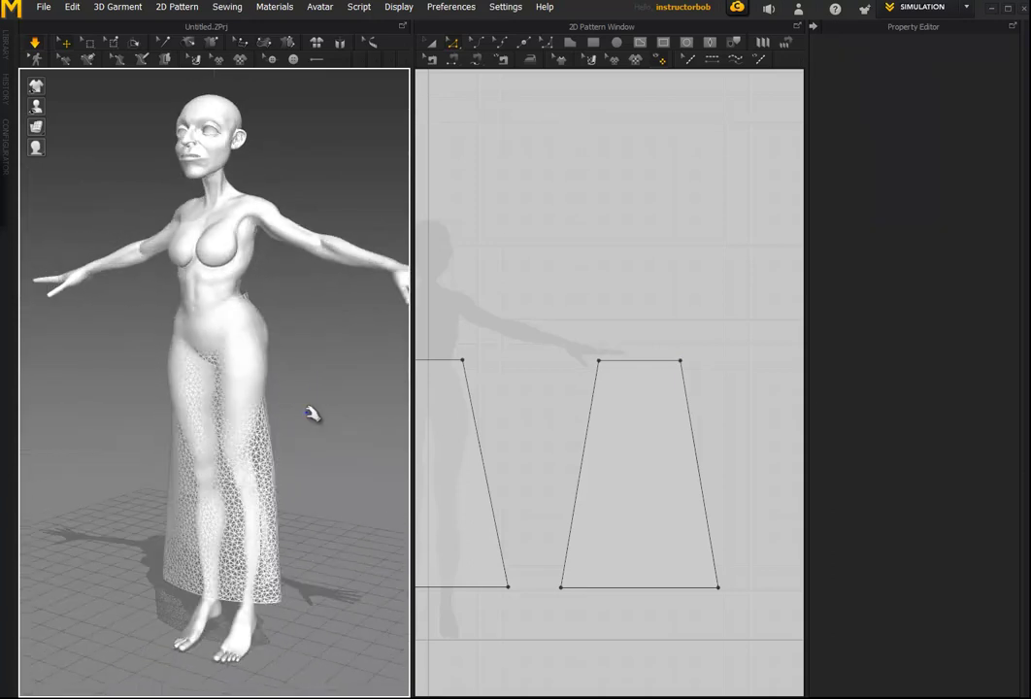
mouse_move(329, 519)
right_mouse_down()
mouse_move(343, 518)
mouse_move(326, 515)
right_mouse_up()
right_click_drag(297, 432, 357, 428)
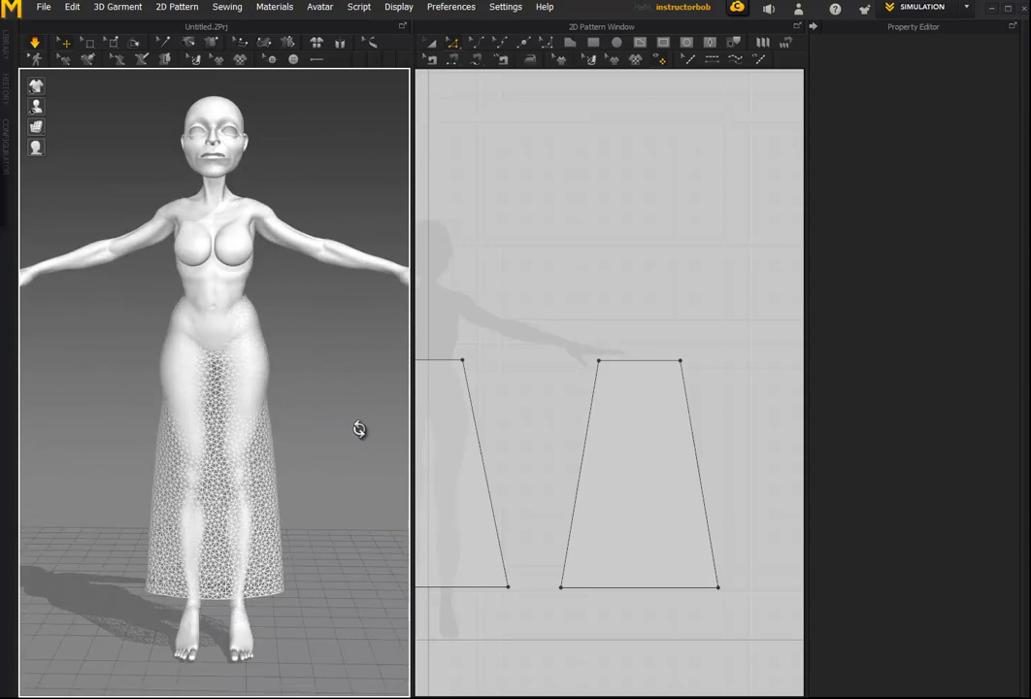
left_click(398, 7)
mouse_move(419, 189)
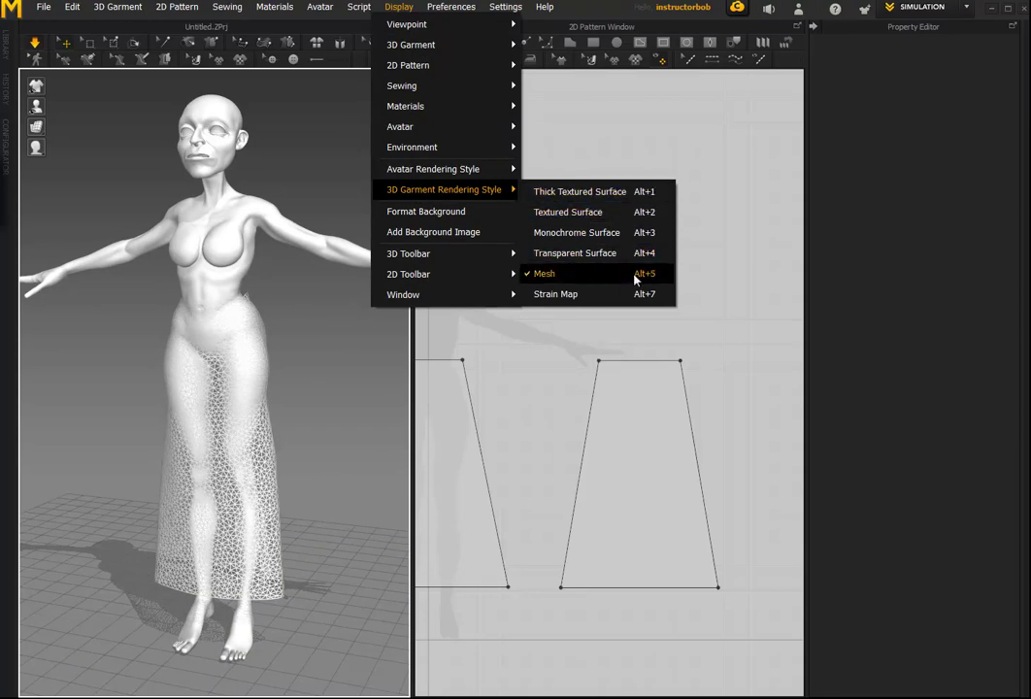
mouse_move(371, 398)
right_mouse_down()
mouse_move(343, 410)
mouse_move(367, 412)
right_mouse_up()
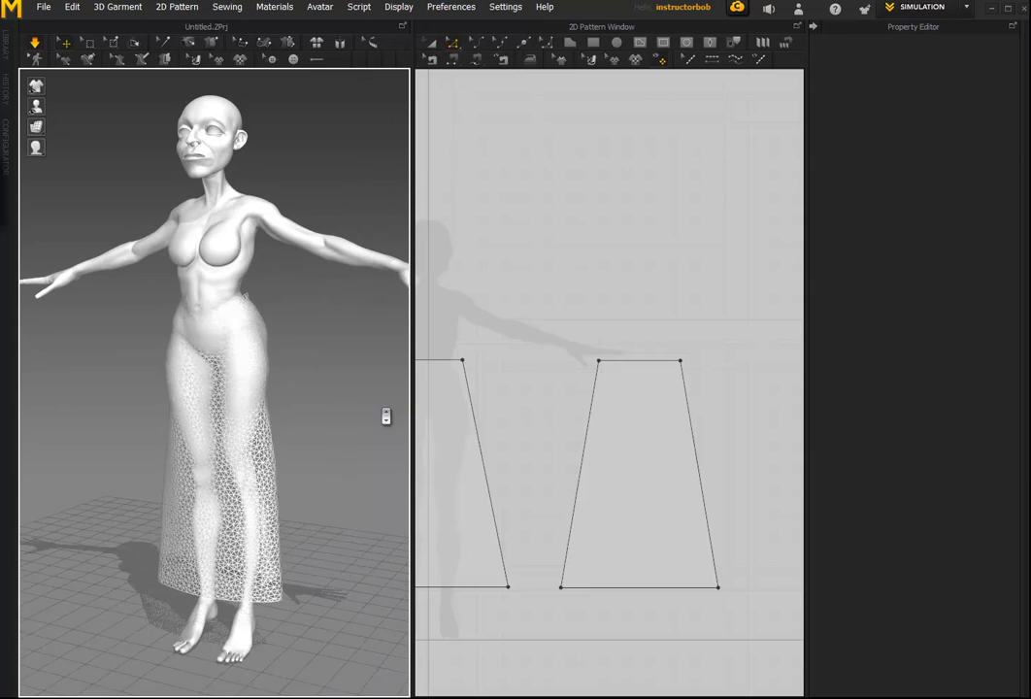
scroll(388, 416, "down", 2)
middle_click_drag(337, 435, 331, 383)
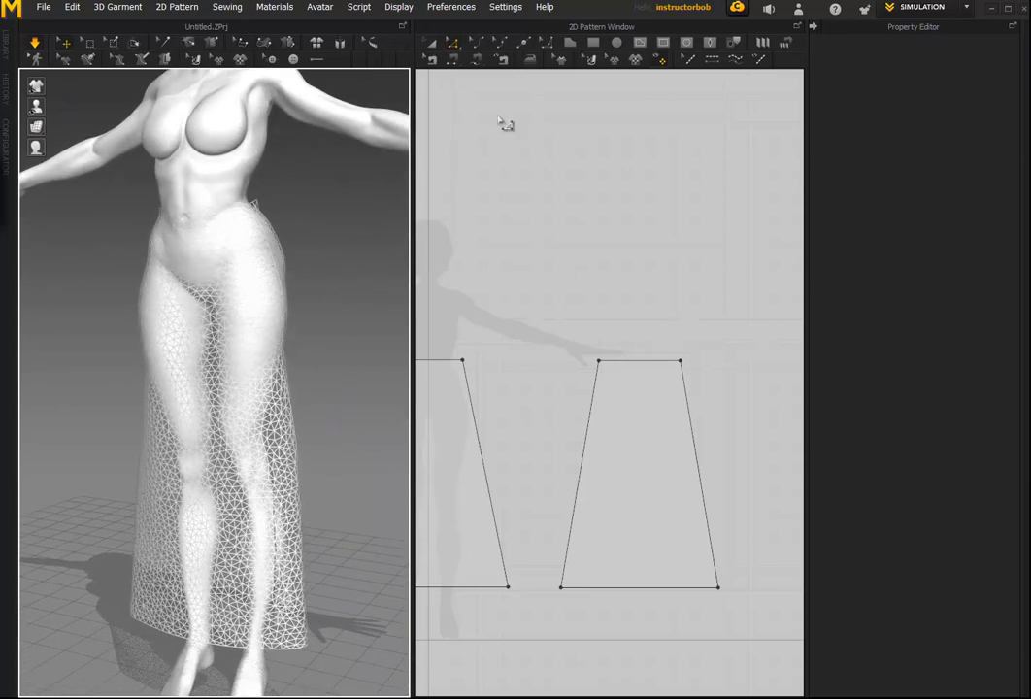
Step: Set the particle distance of both the front and back skirt patterns to 5 mm
left_click(430, 43)
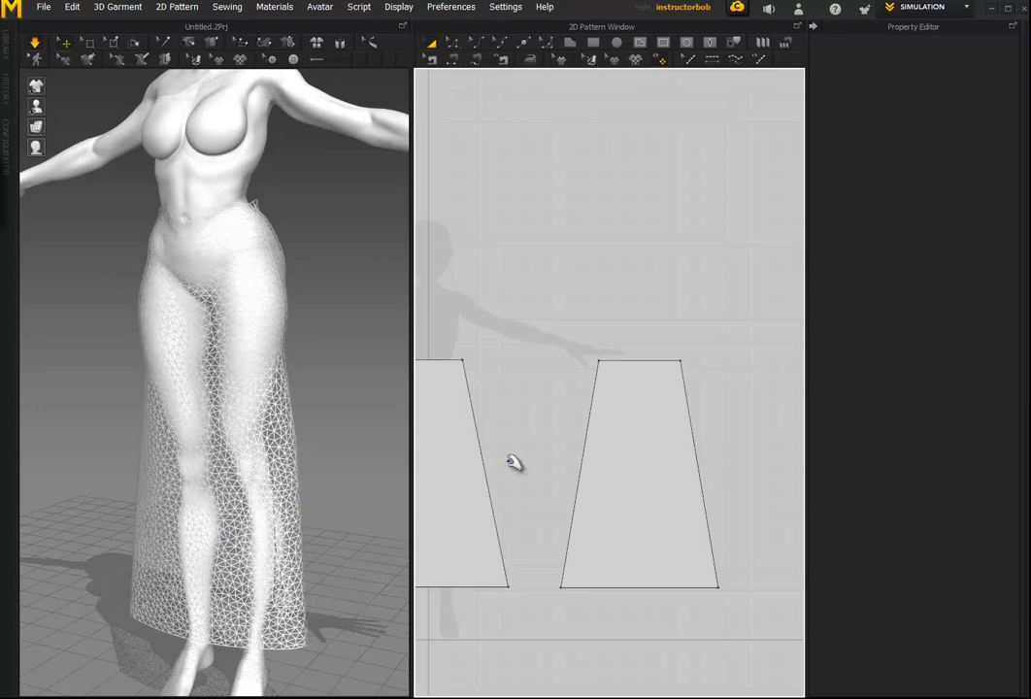
left_click(444, 479)
left_click(617, 481, "shift")
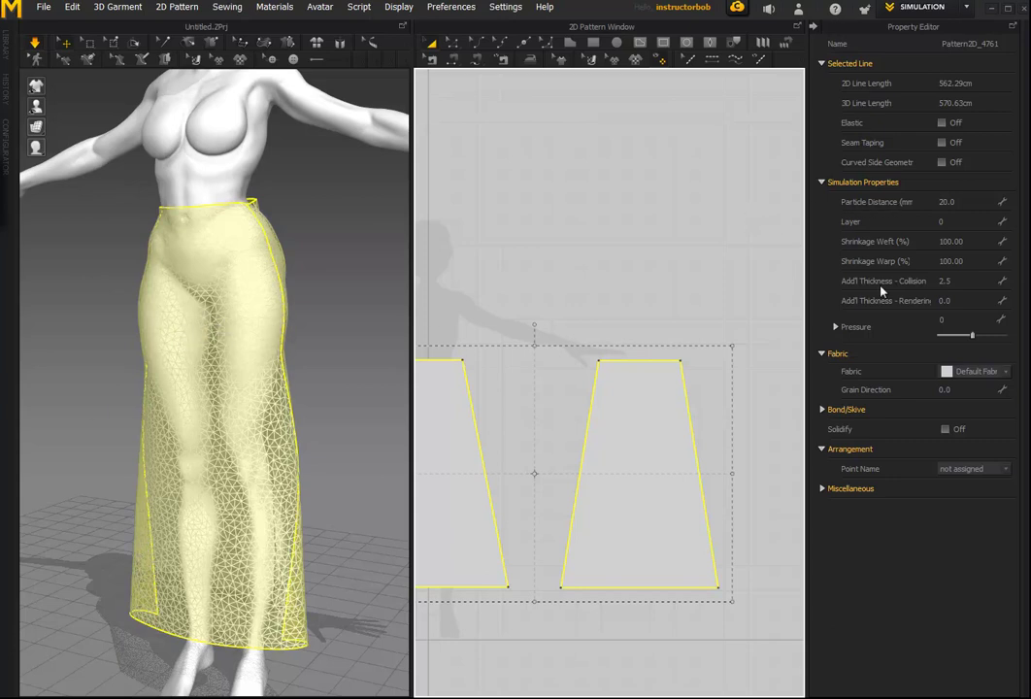
left_click(965, 203)
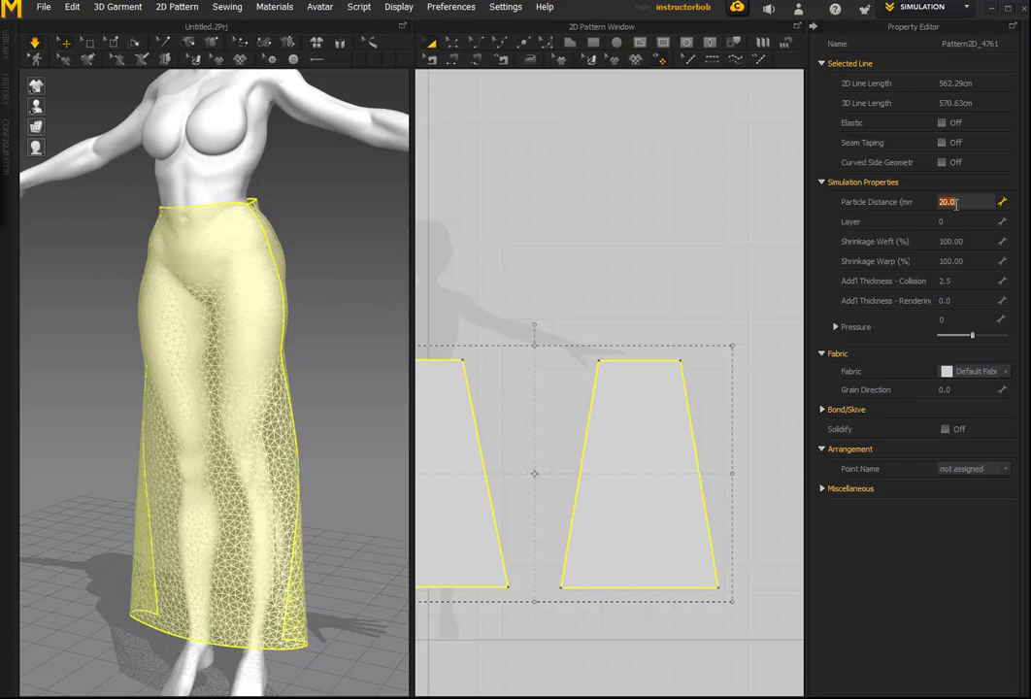
key("Return")
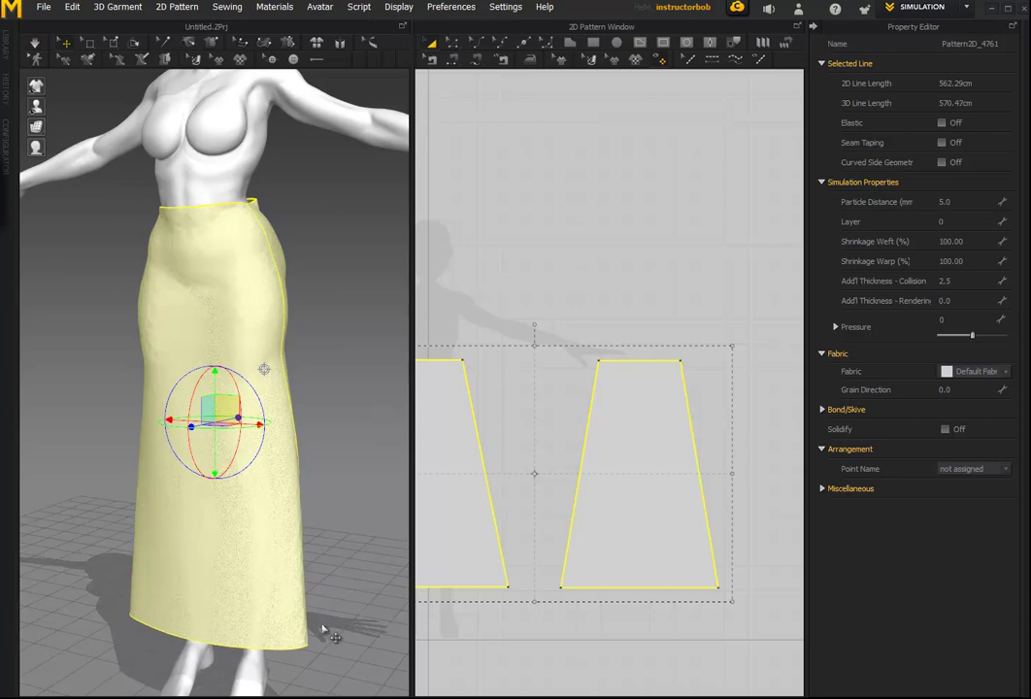
Step: Reset the 3D arrangement of all patterns, then drape the finer-mesh skirt on the avatar and stop the simulation
left_click(118, 8)
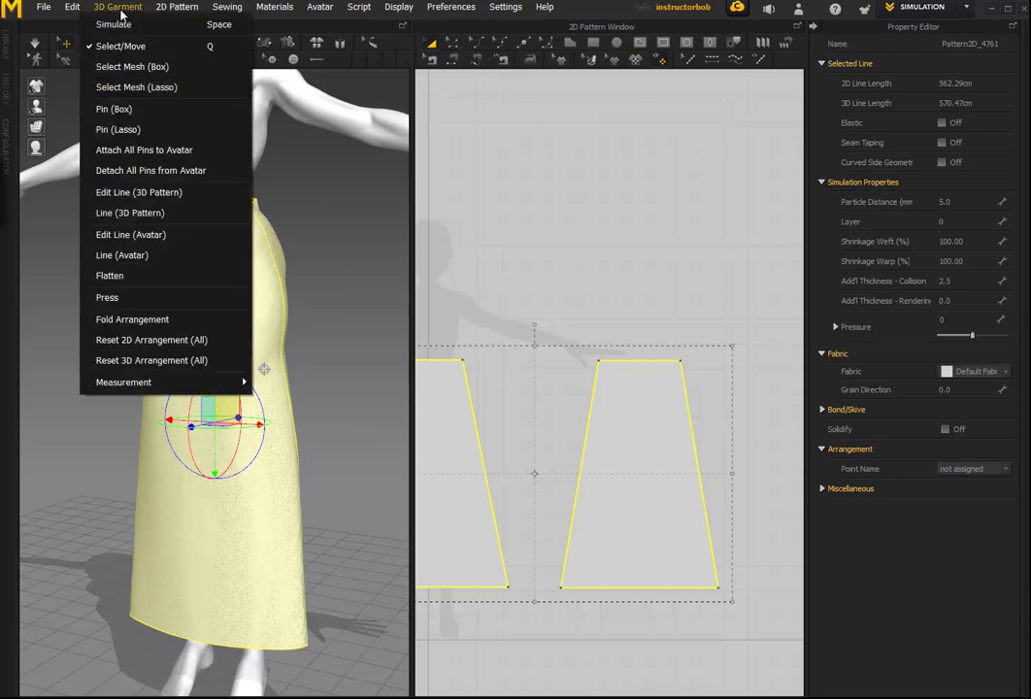
left_click(130, 361)
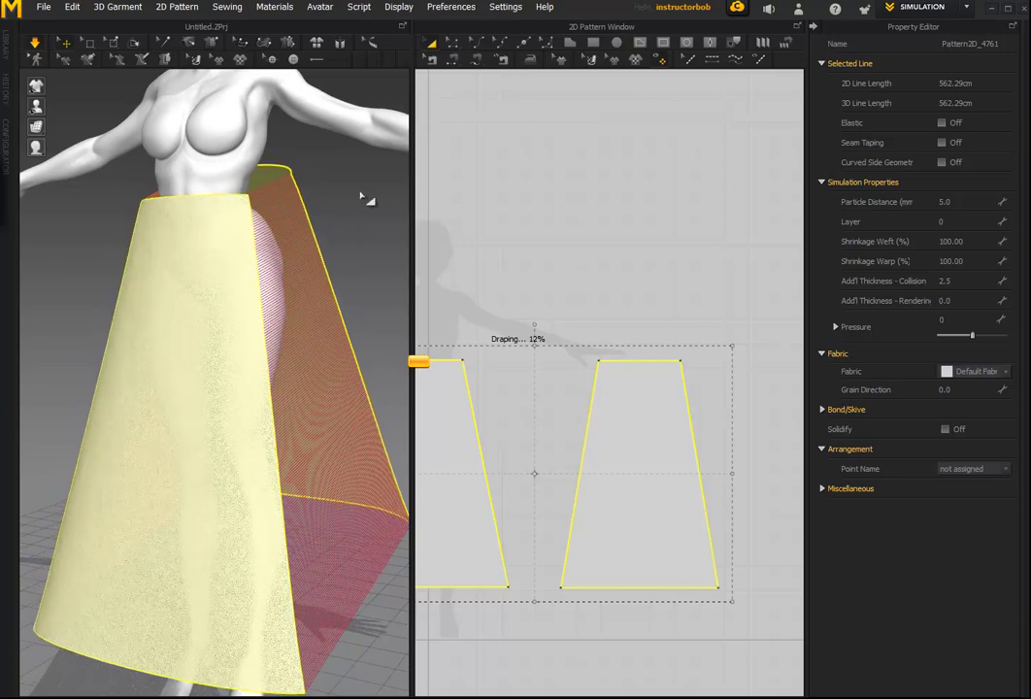
left_click(516, 215)
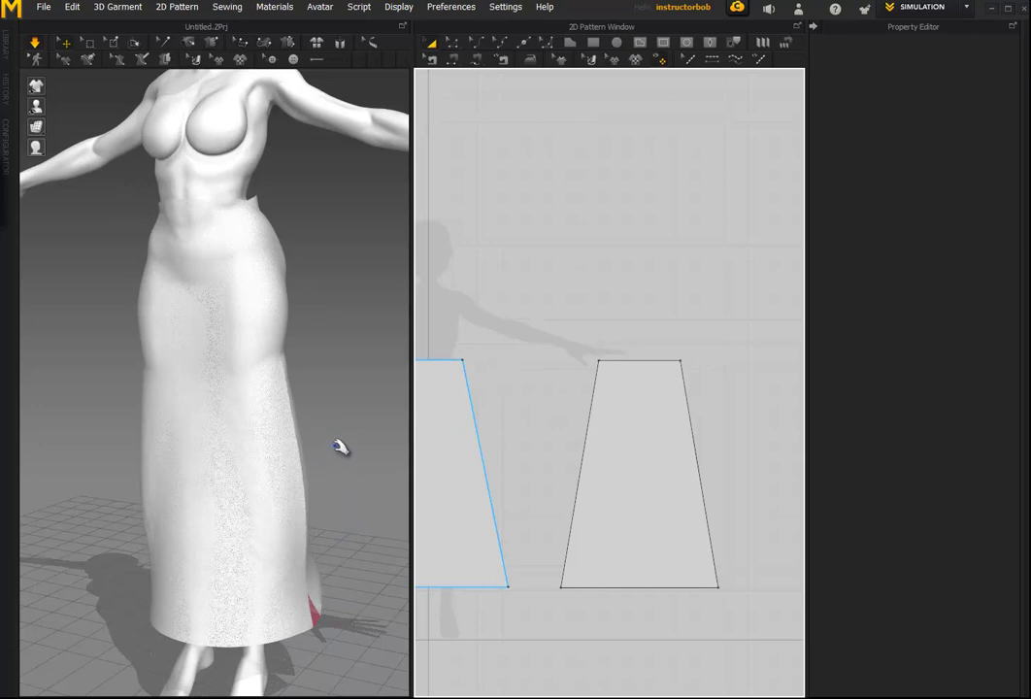
left_click(252, 200)
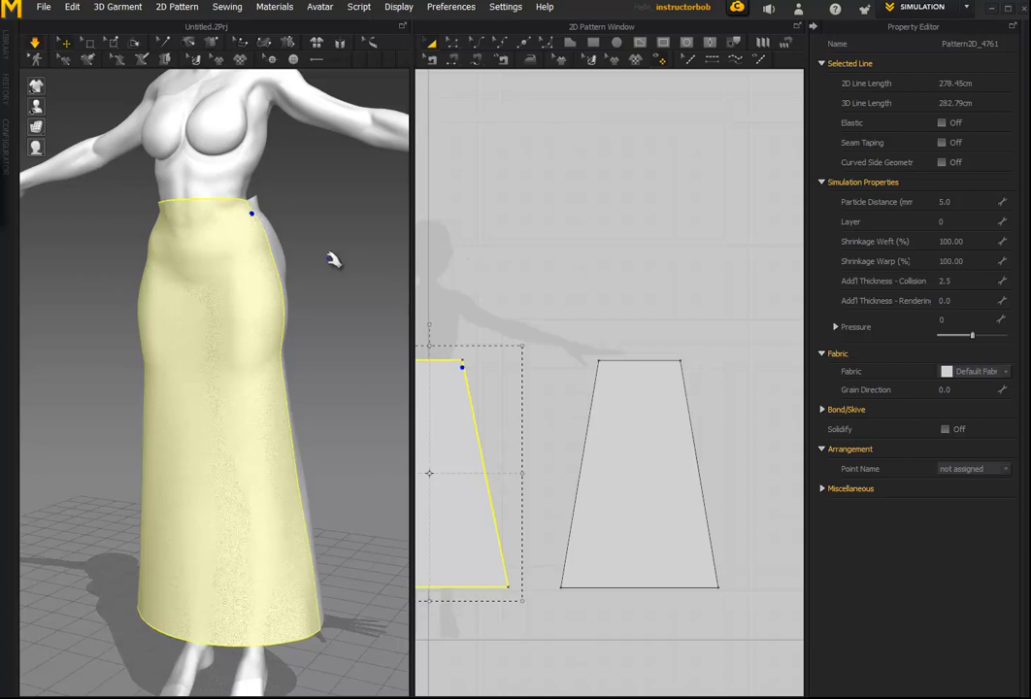
key("space")
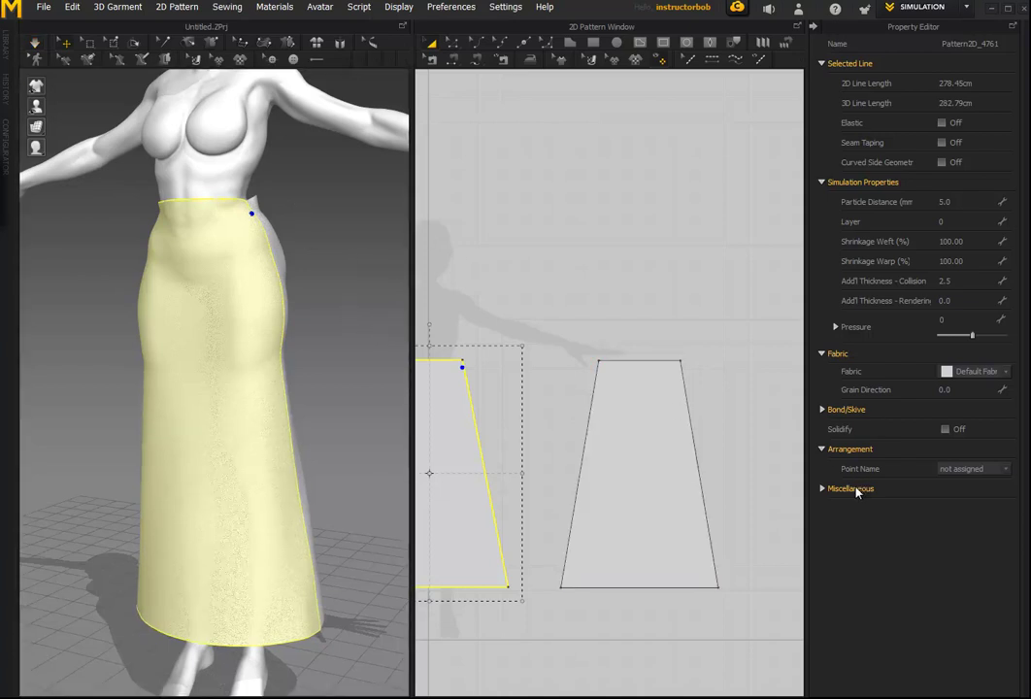
Step: Change the mesh type of both skirt patterns to Quad and deselect them
left_click(825, 490)
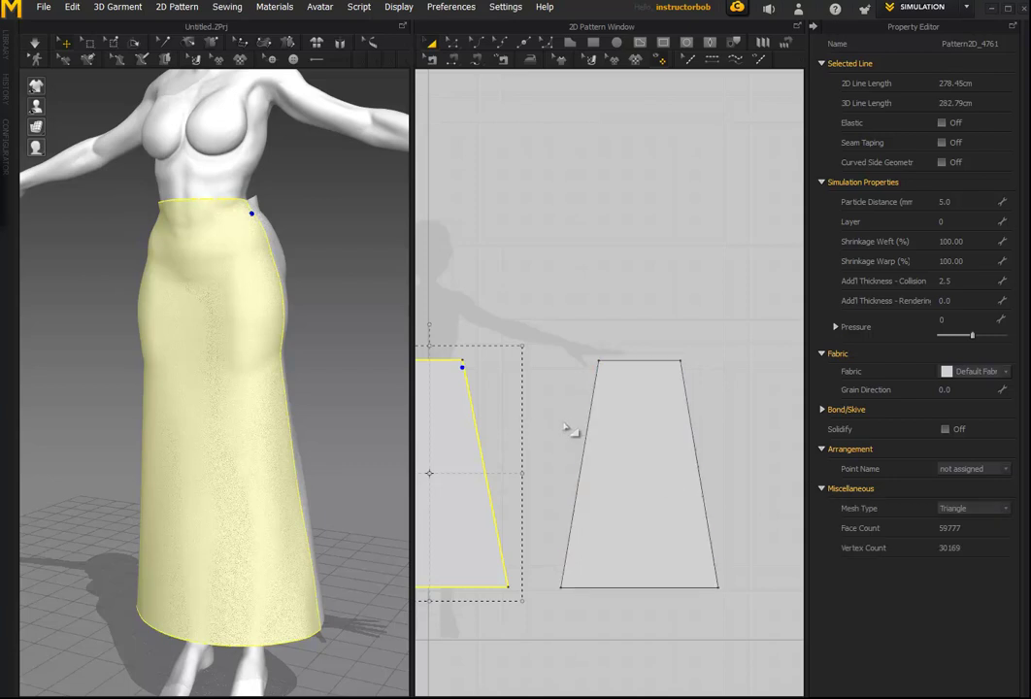
left_click(600, 426, "shift")
left_click(982, 512)
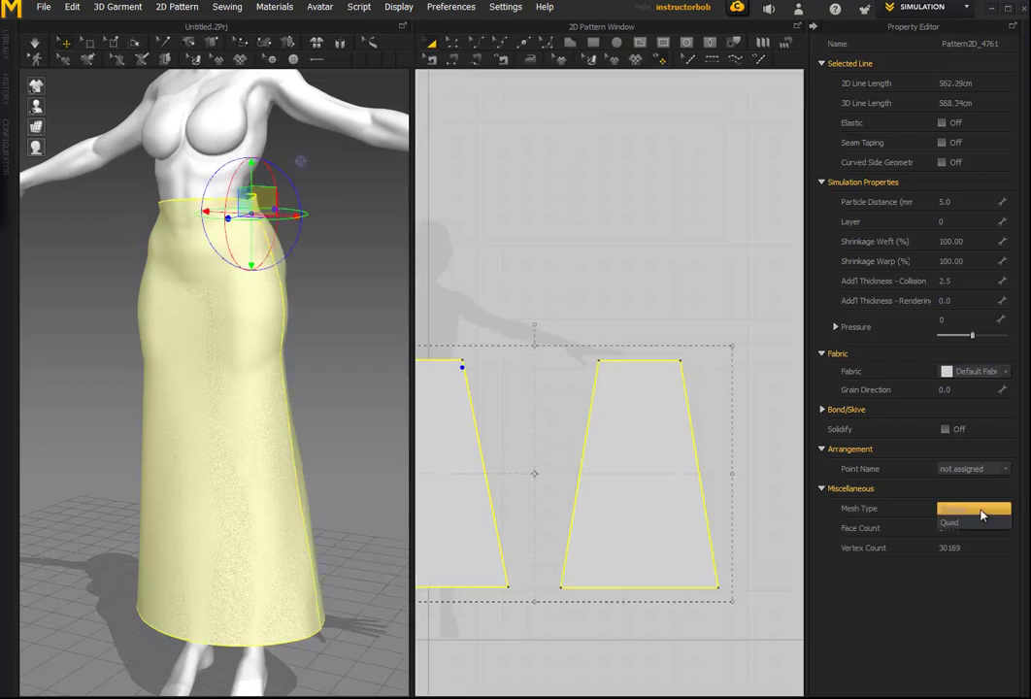
left_click(961, 527)
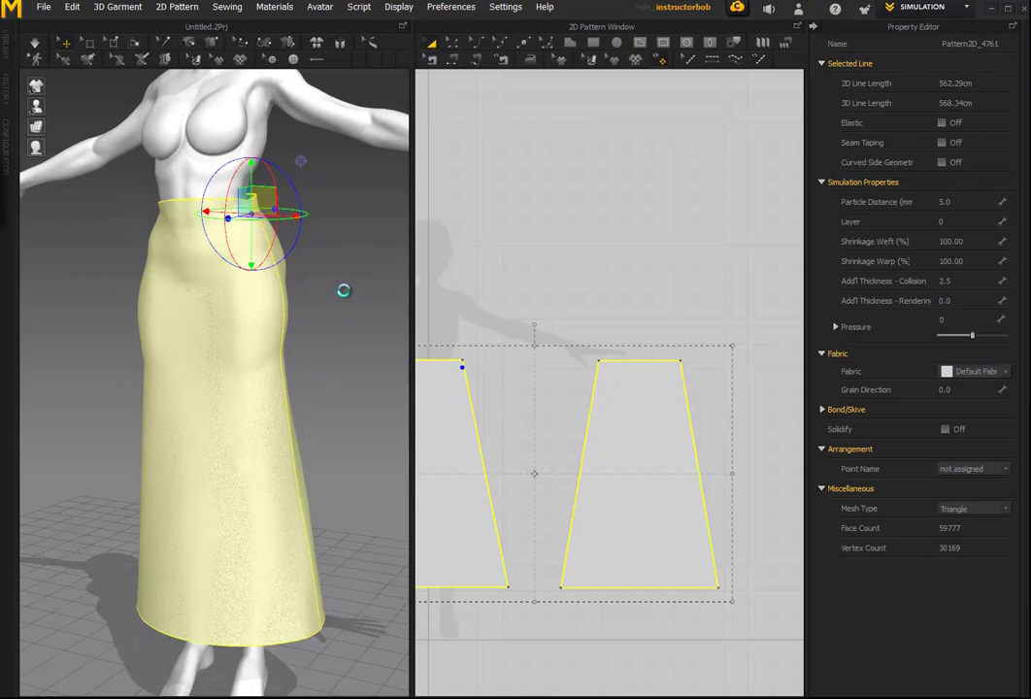
left_click(222, 413)
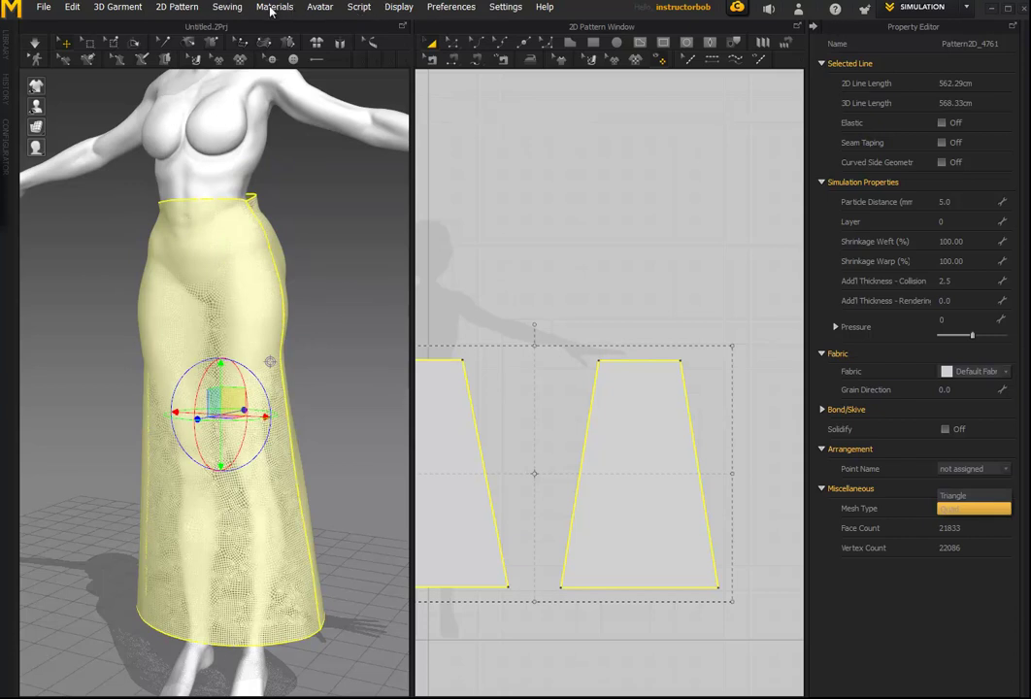
left_click(400, 7)
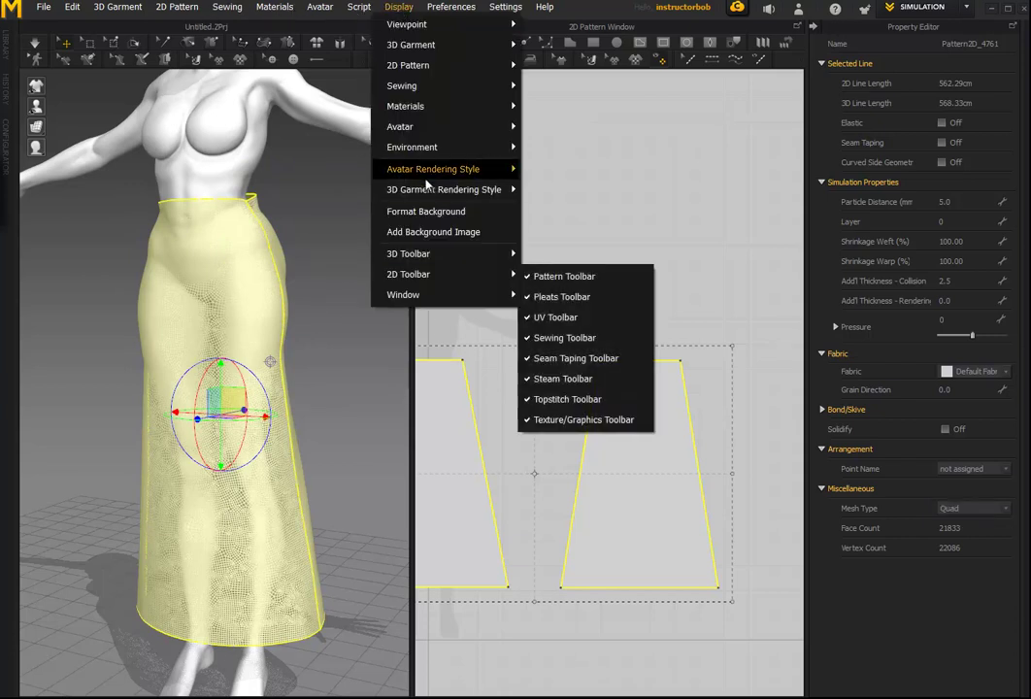
mouse_move(408, 254)
left_click(330, 417)
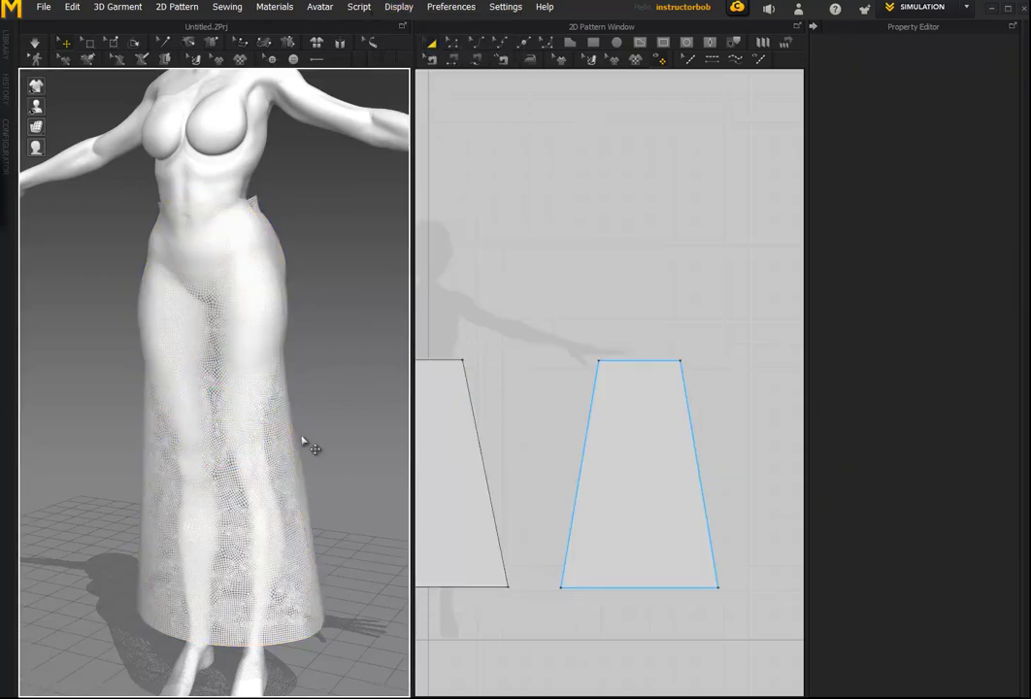
Step: Select both the front and back skirt patterns and switch the garment from mesh display to a solid surface
left_click(284, 409)
left_click(617, 491, "shift")
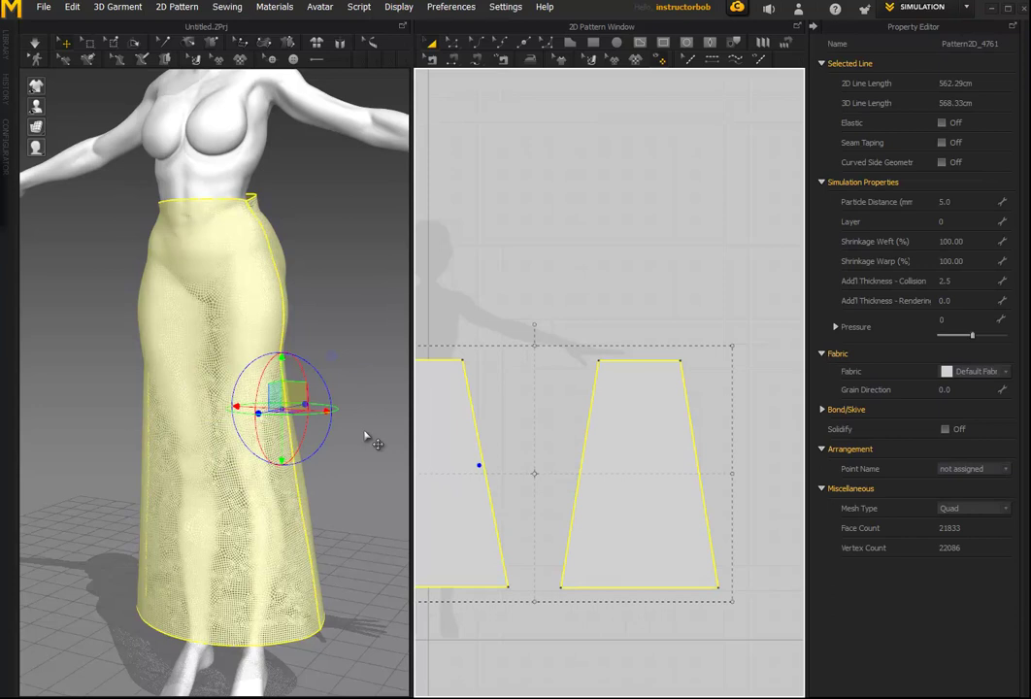
key("space")
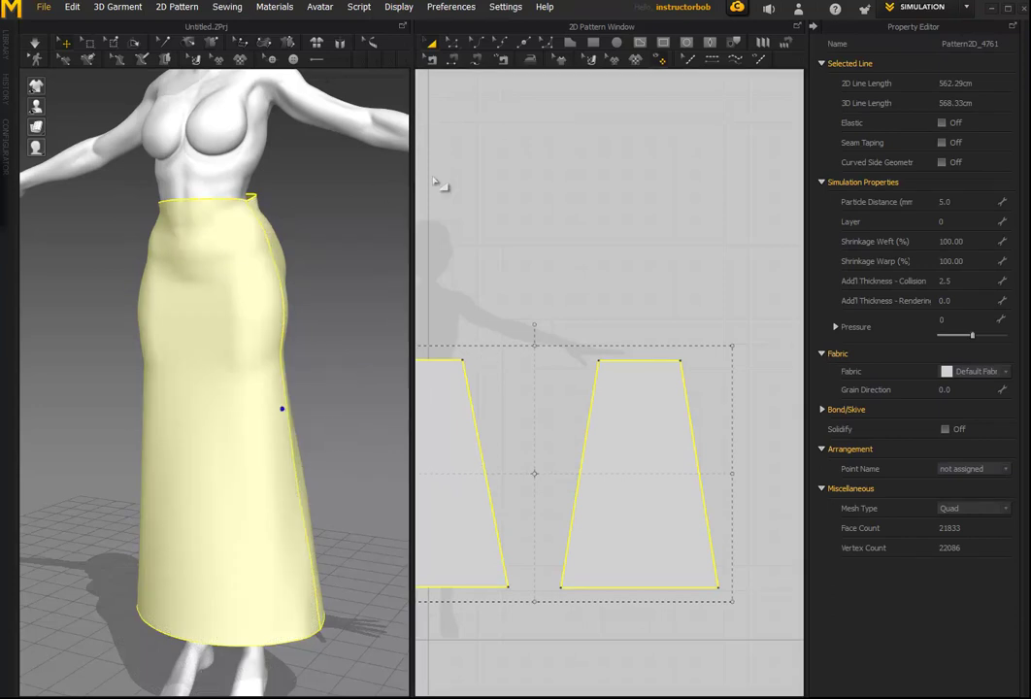
Step: Export the selected draped patterns as DressTest03 in OBJ format, as a single, unwelded, thin object with cm (DAZ Studio) scale
left_click(45, 7)
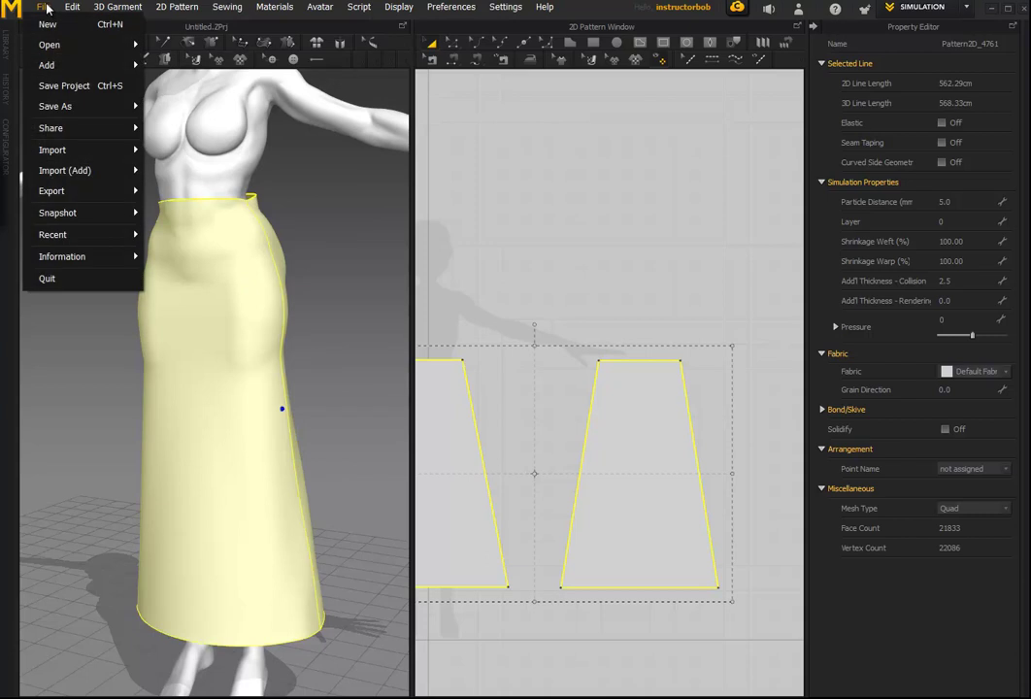
mouse_move(109, 191)
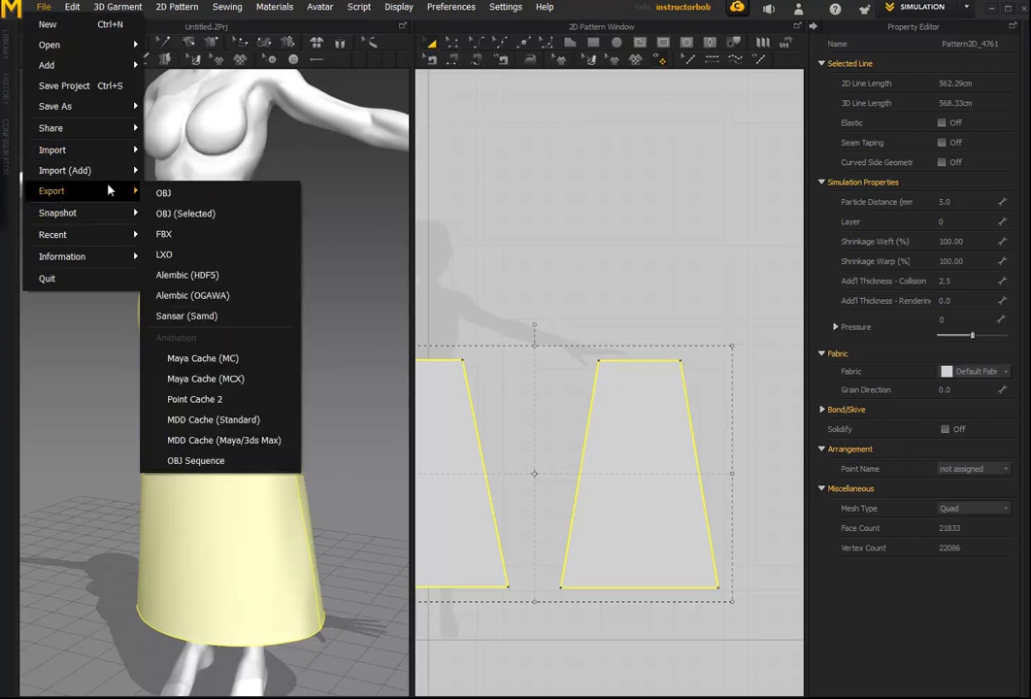
left_click(170, 213)
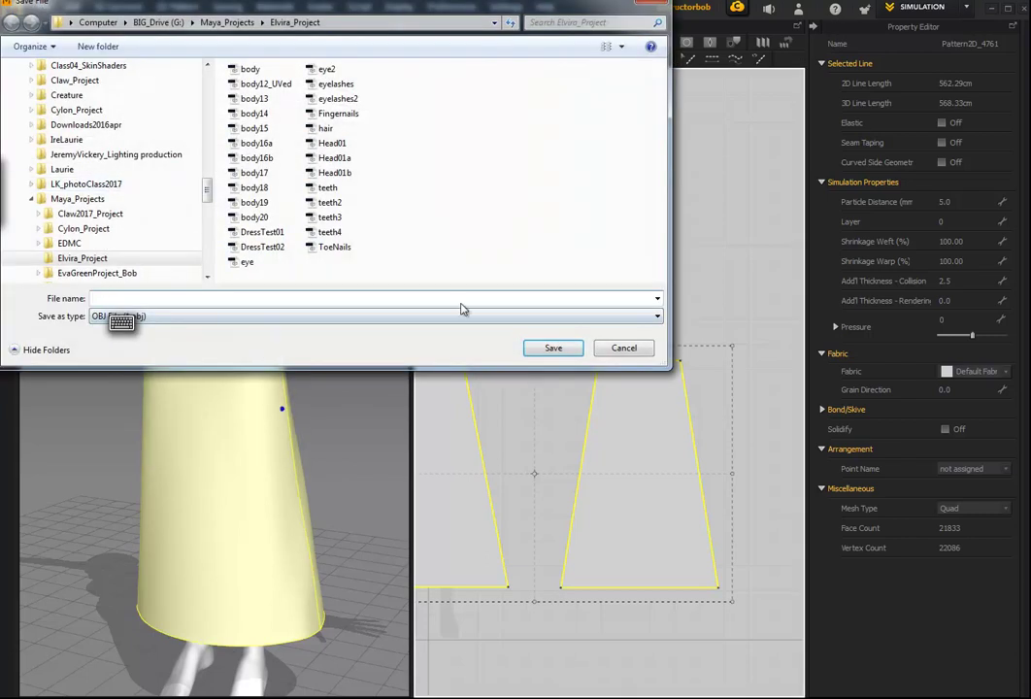
left_click(262, 248)
left_click(192, 299)
left_click(171, 299)
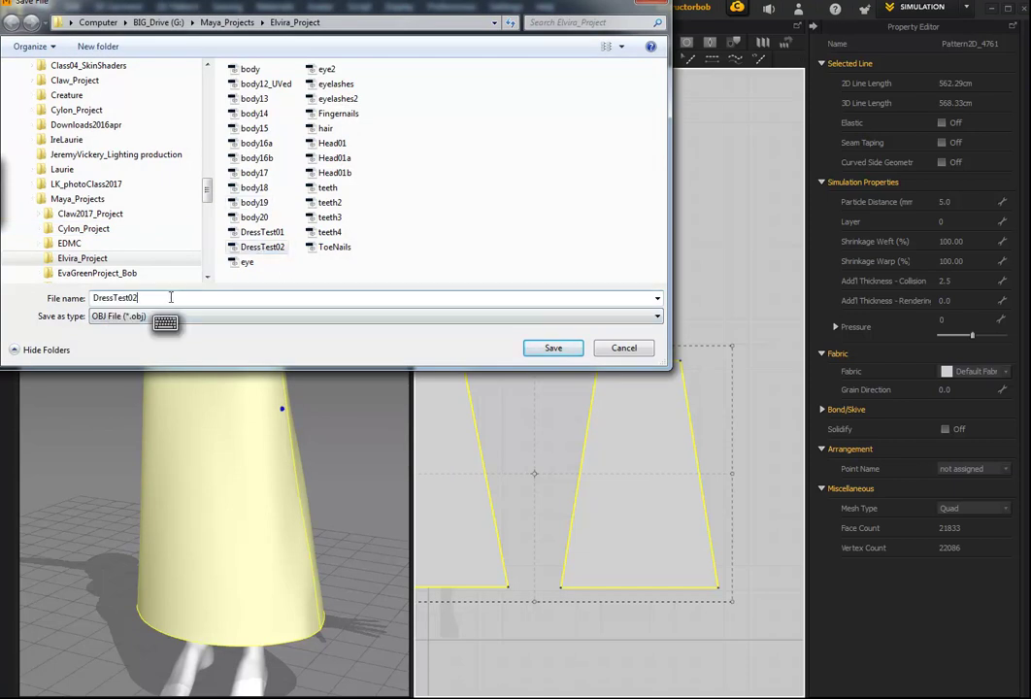
key("BackSpace")
type("3")
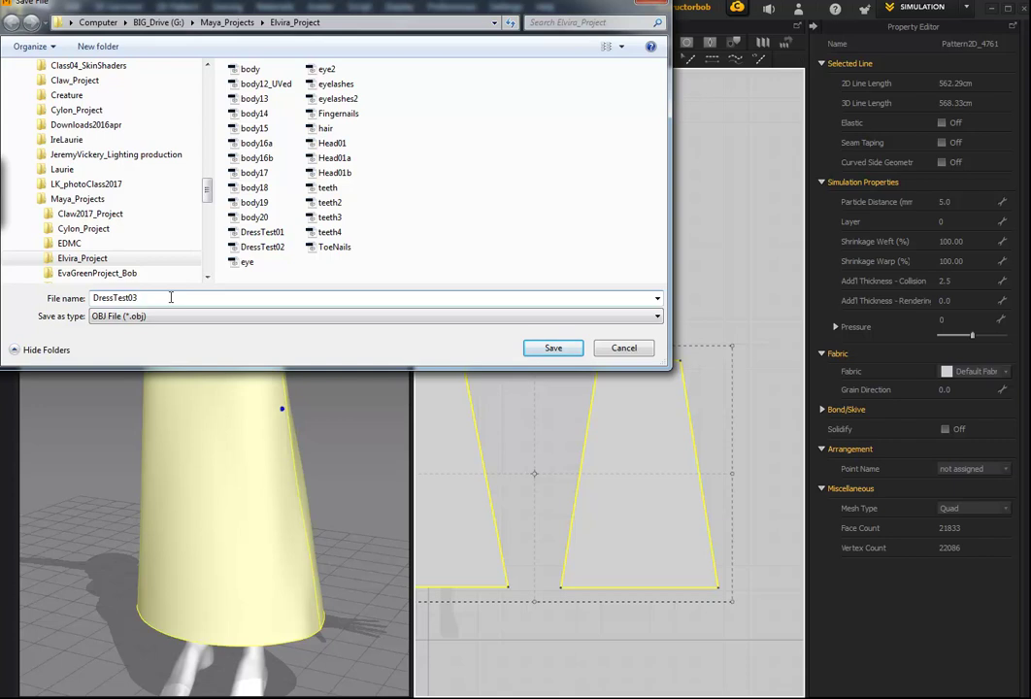
left_click(568, 356)
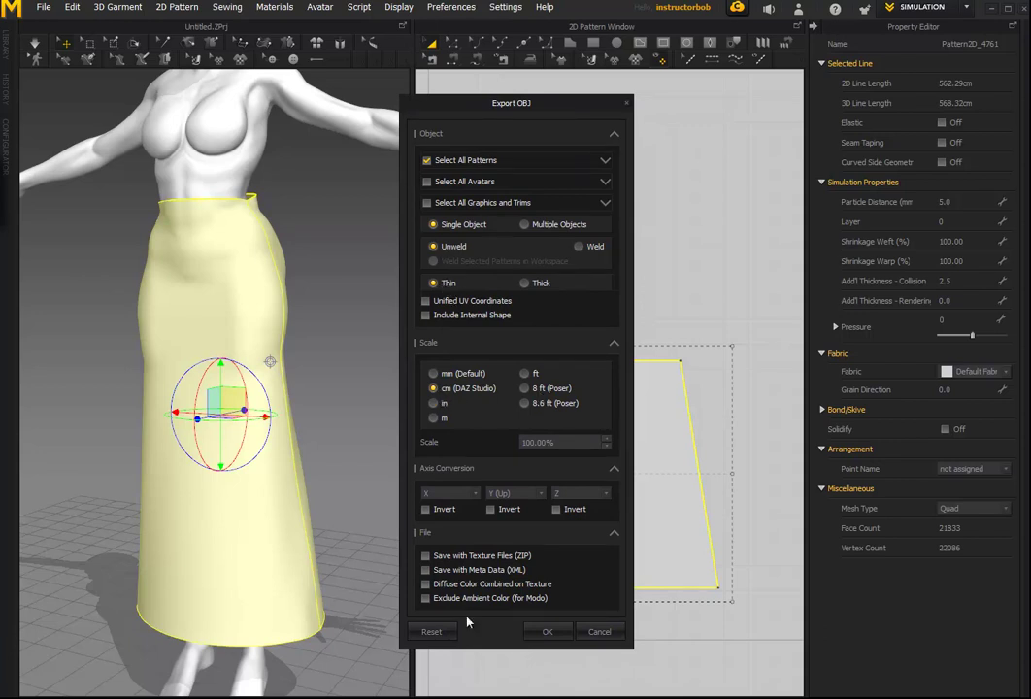
left_click(547, 632)
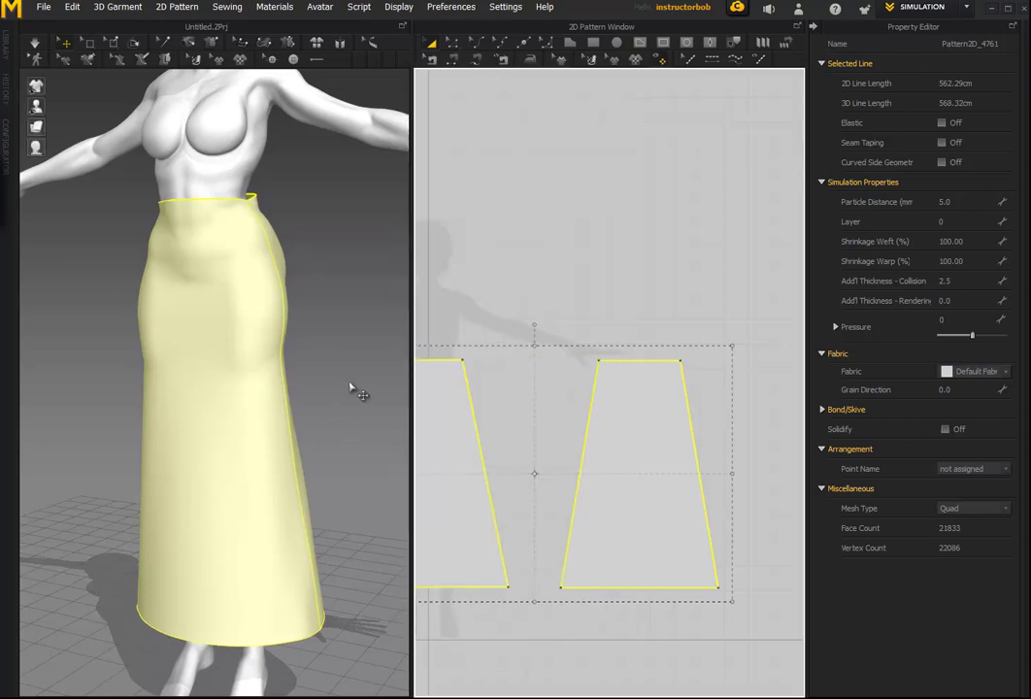
Step: Reset the 3D arrangement of the skirt patterns so they lie flat around the avatar
scroll(333, 371, "down", 5)
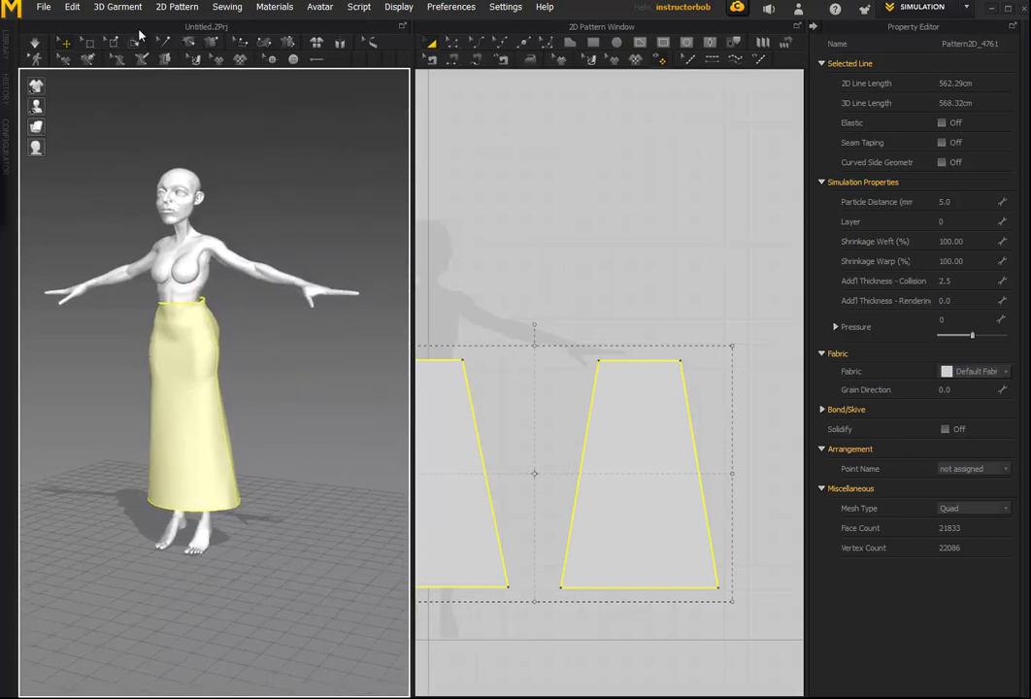
left_click(317, 45)
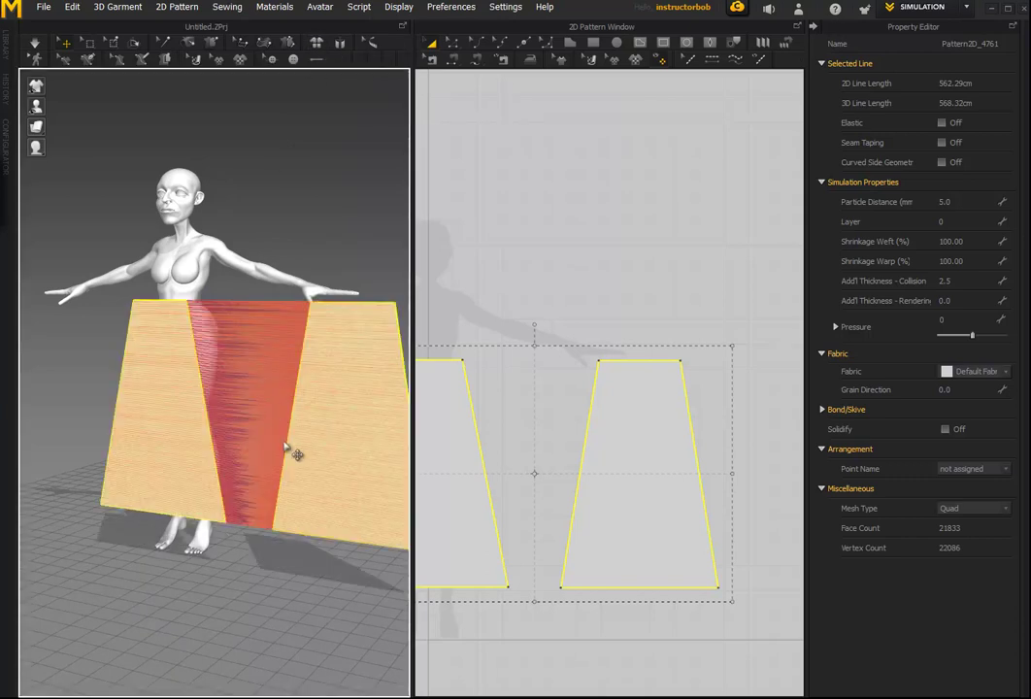
right_click_drag(296, 236, 306, 267)
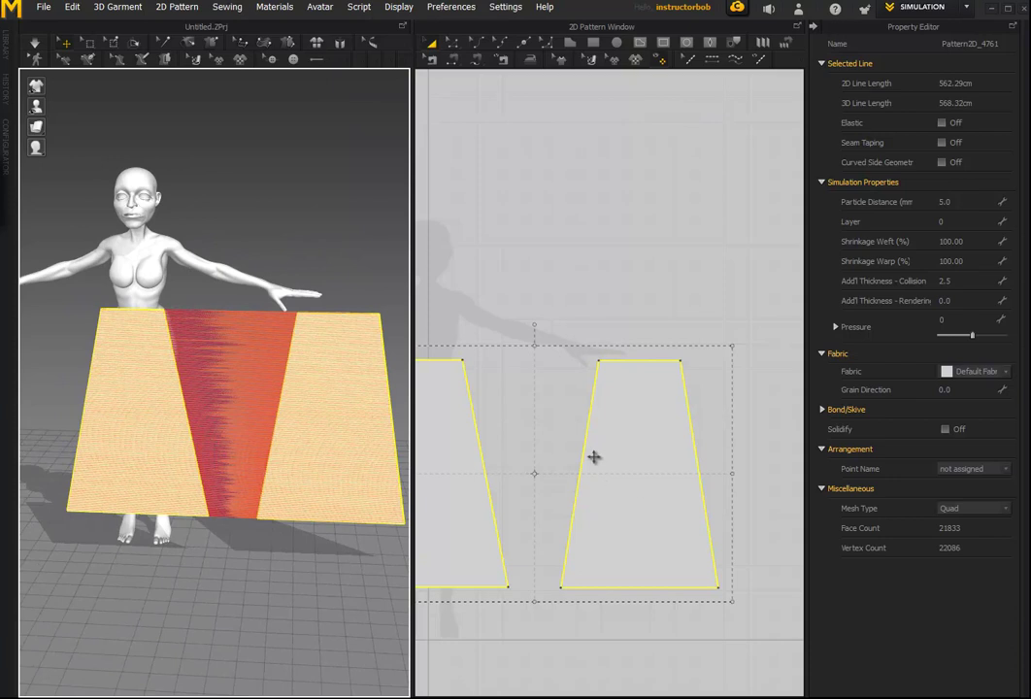
Step: Export the selected flat patterns as DressTest04 in OBJ format, as a single, unwelded, thin object with cm (DAZ Studio) scale
left_click(44, 7)
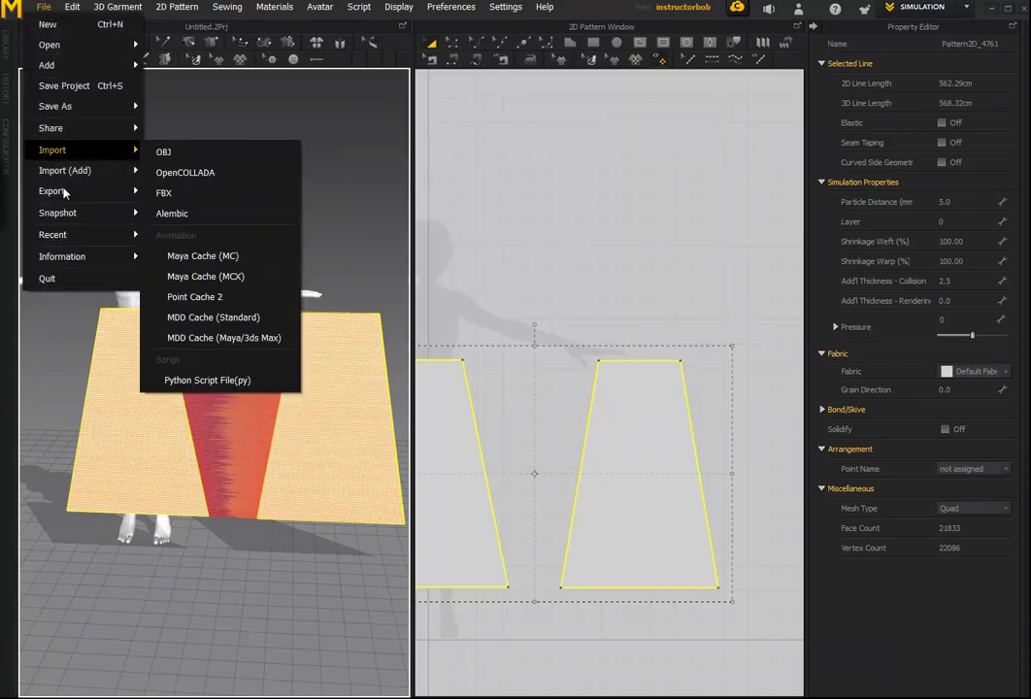
mouse_move(56, 194)
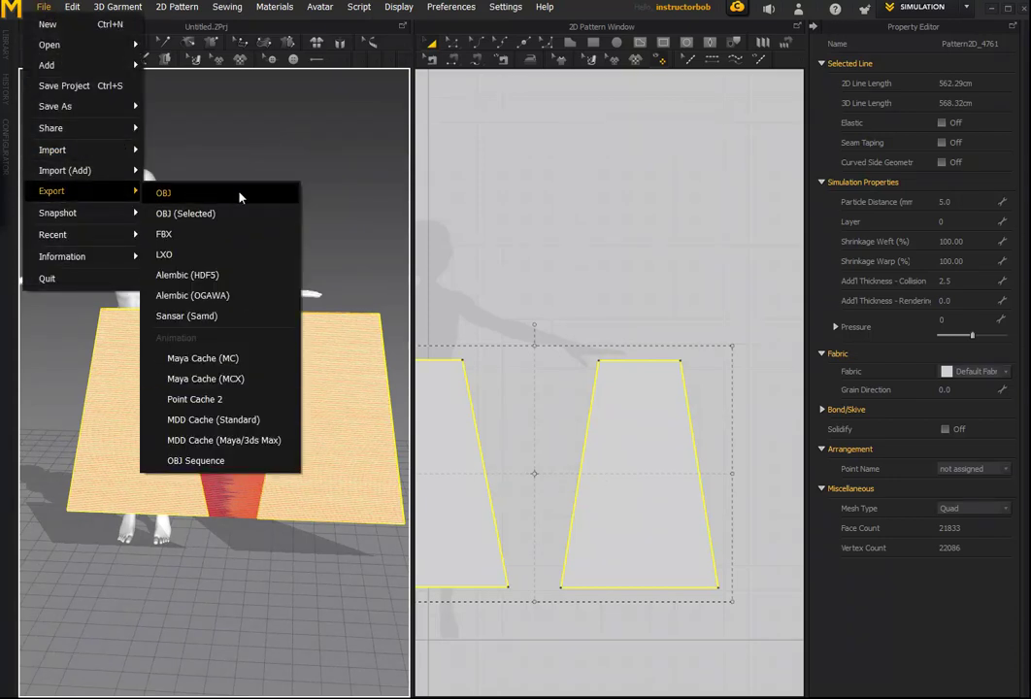
left_click(150, 214)
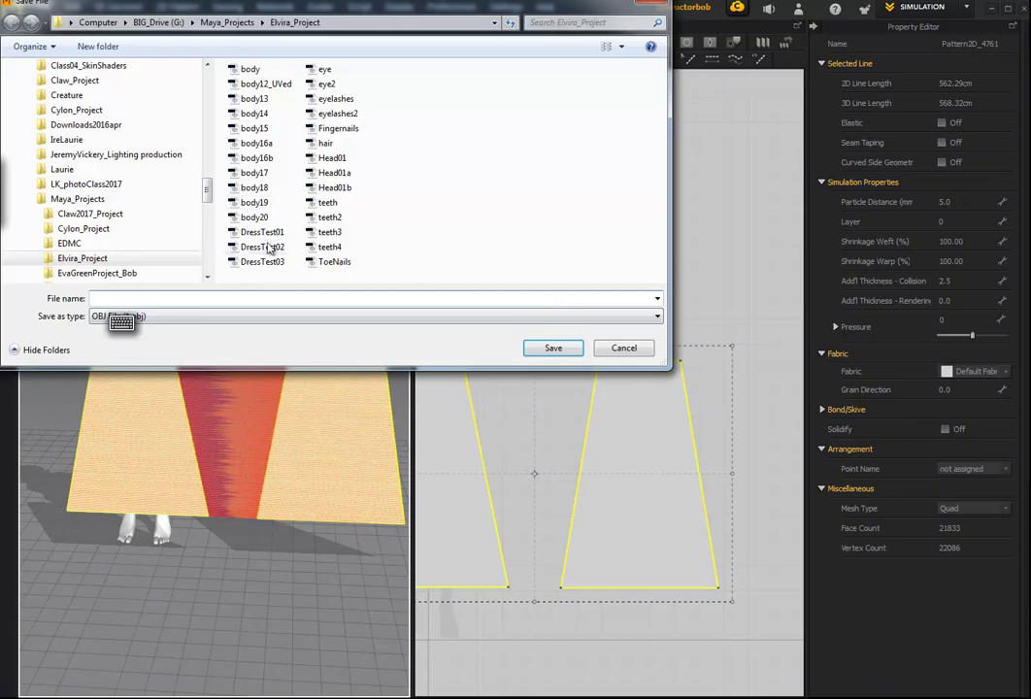
left_click(261, 262)
left_click(163, 298)
left_click(172, 297)
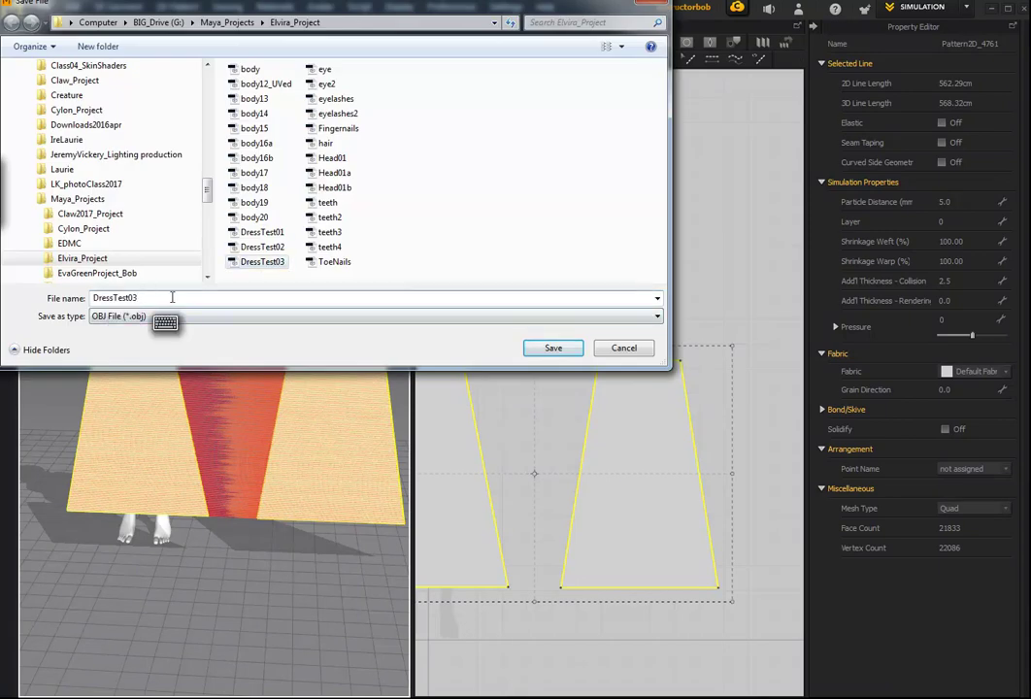
key("BackSpace")
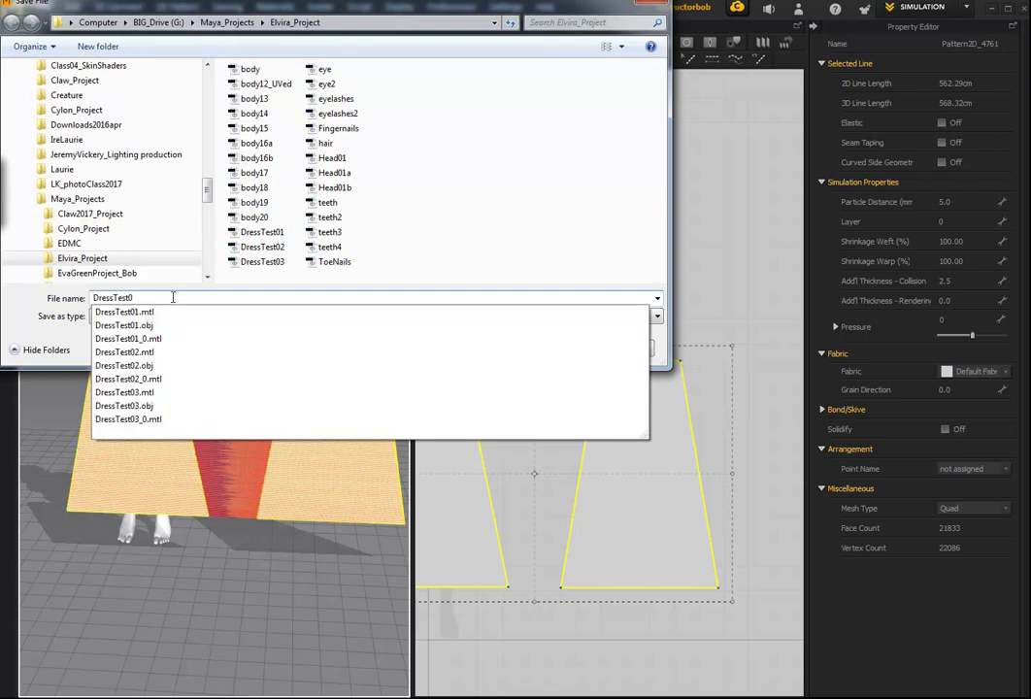
type("4")
key("Return")
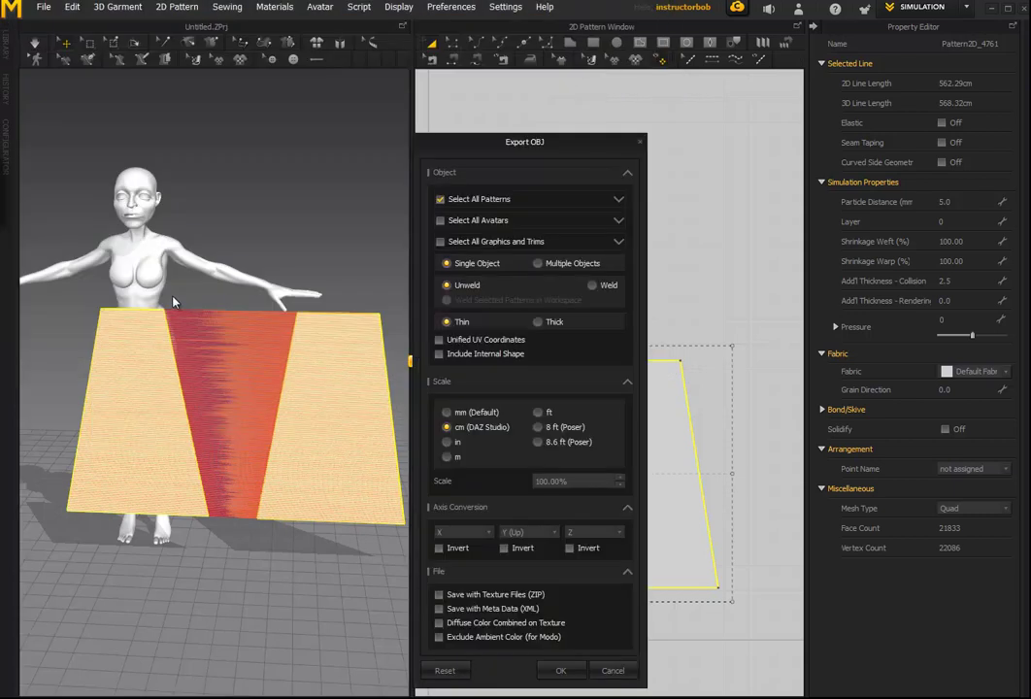
left_click(561, 671)
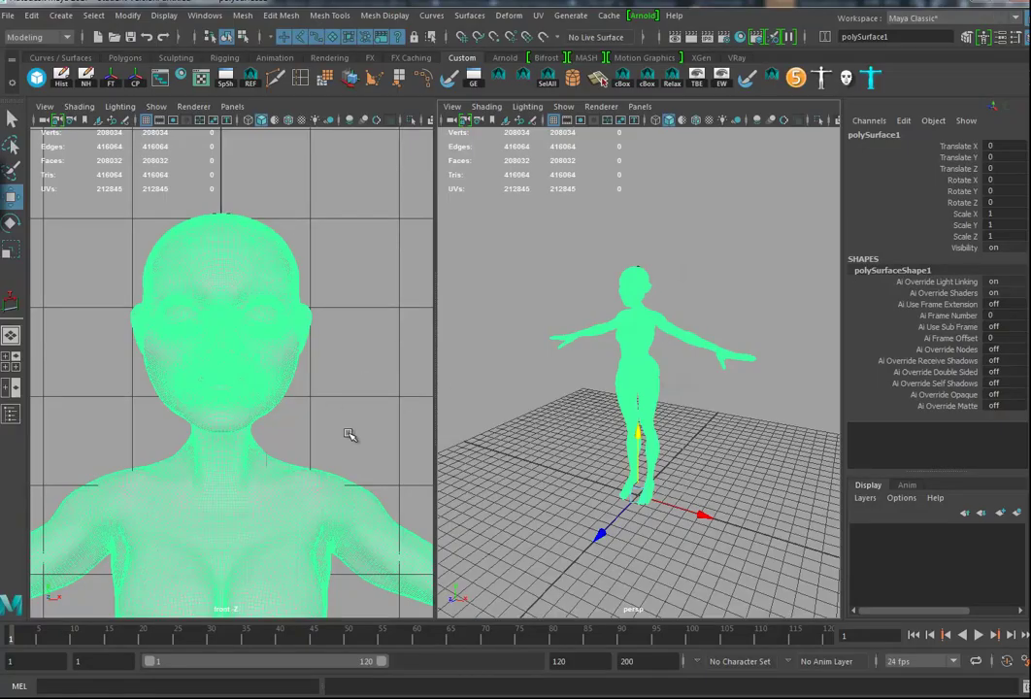
Step: Switch to Maya and add the selected avatar body to a new display layer
middle_click_drag(350, 435, 346, 346, "alt")
right_click_drag(380, 371, 153, 354, "alt")
middle_click_drag(223, 375, 227, 301, "alt")
mouse_move(558, 344)
left_mouse_down("alt")
mouse_move(579, 398)
mouse_move(553, 338)
left_mouse_up("alt")
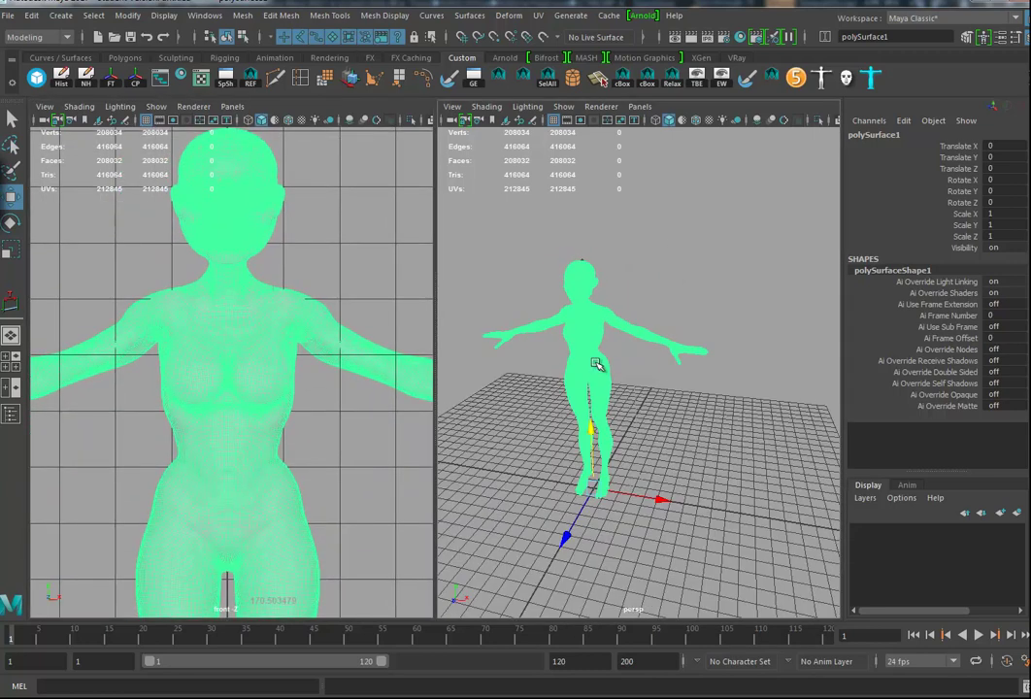
left_click(1017, 512)
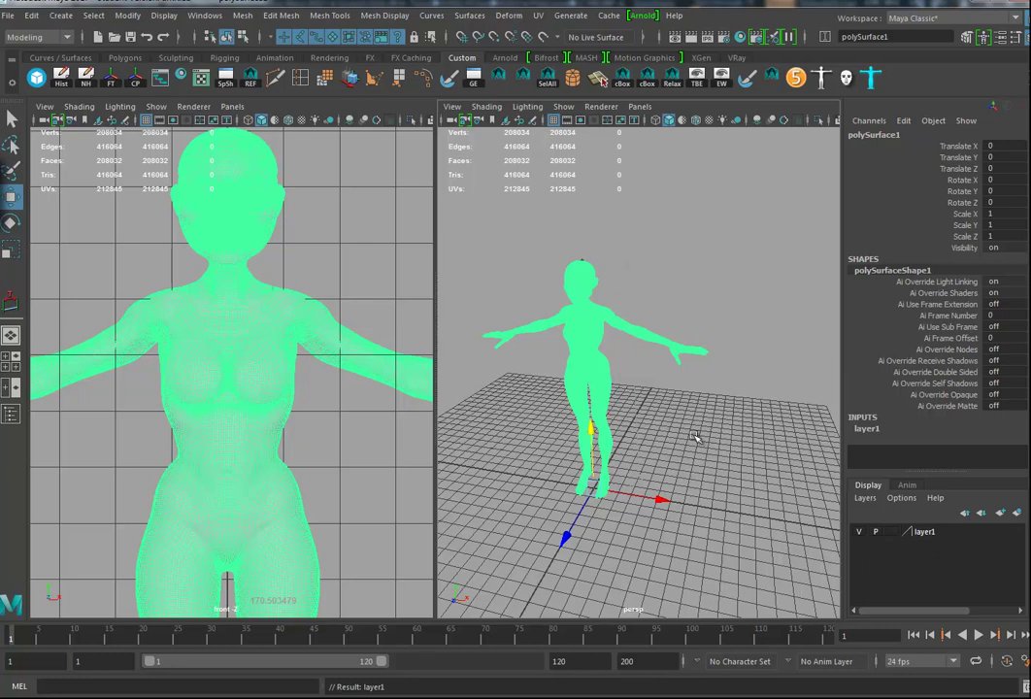
Step: Hide the body's layer, delete the distance dimension with its two locators, and show the layer again
left_click(860, 535)
left_click_drag(534, 183, 736, 600)
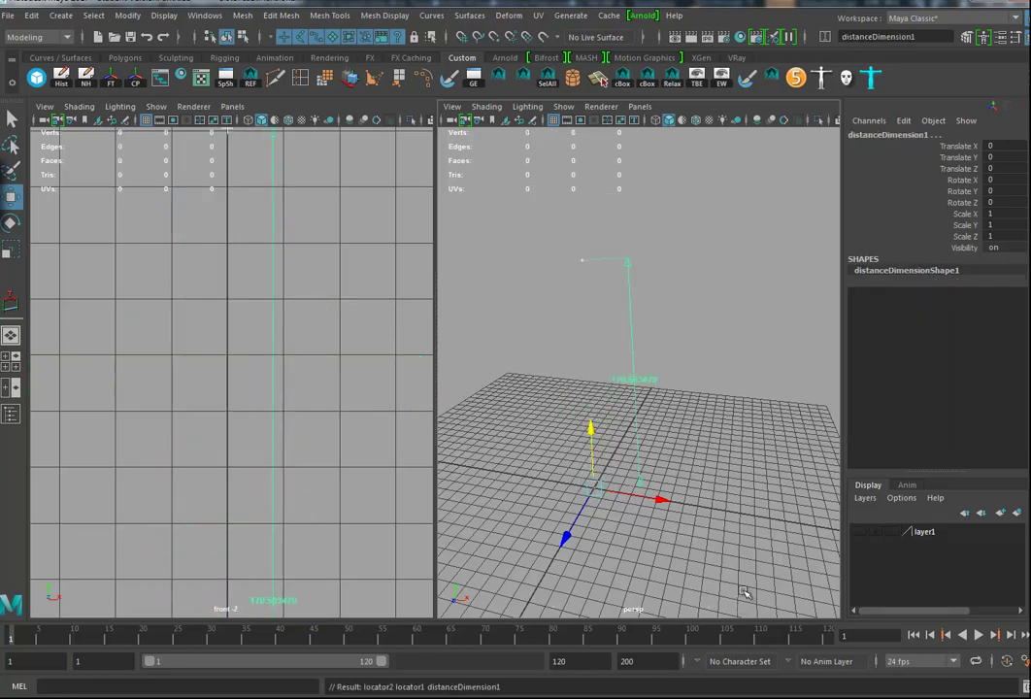
key("Delete")
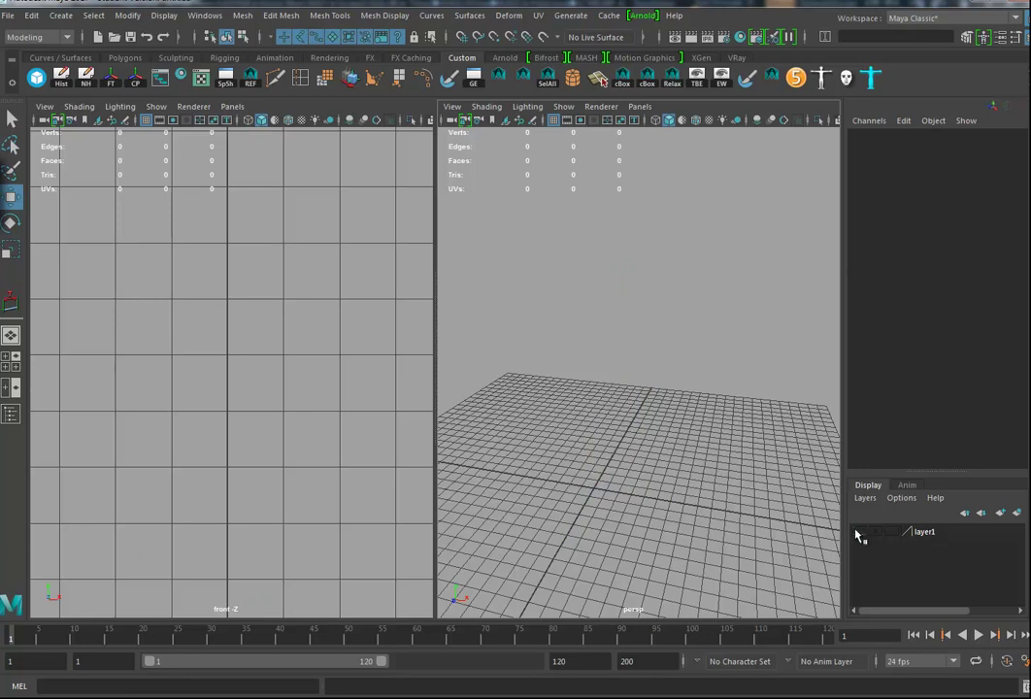
left_click(860, 532)
scroll(716, 437, "up", 3)
middle_click_drag(689, 403, 699, 402, "alt")
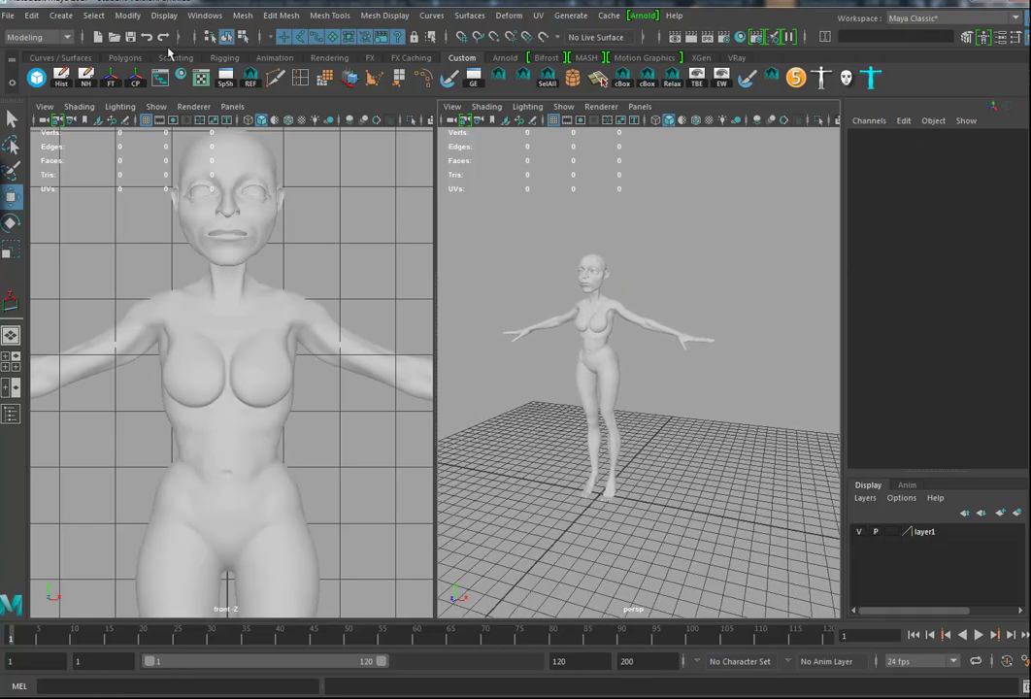
Step: Import the draped skirt file DressTest03.obj from the Elvira_Project folder with the Single Object option
left_click(8, 16)
left_click(29, 172)
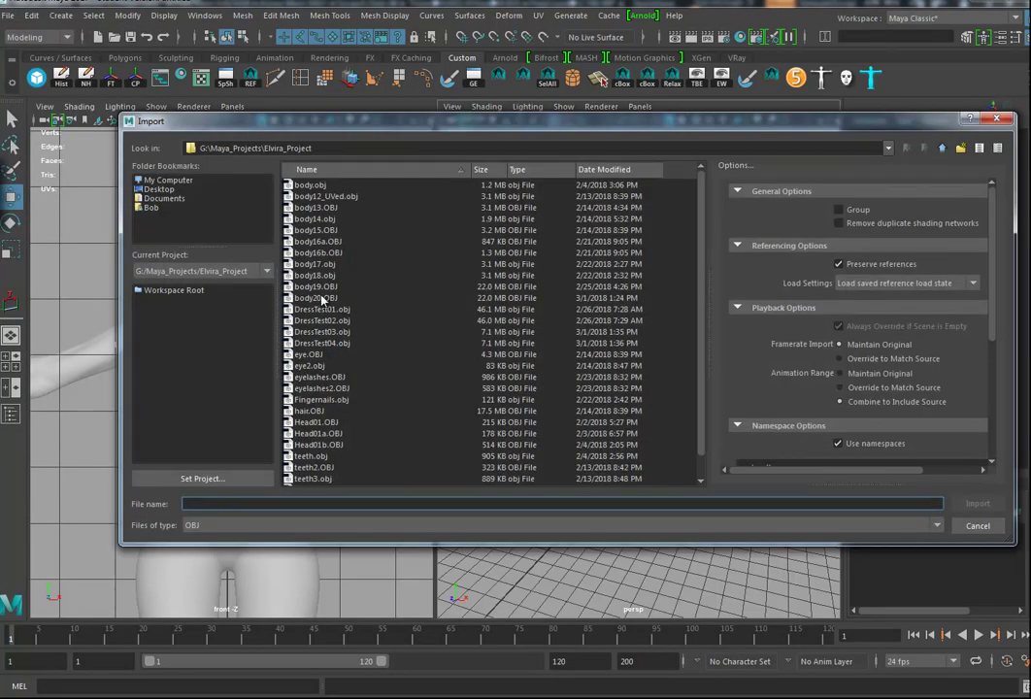
left_click(322, 332)
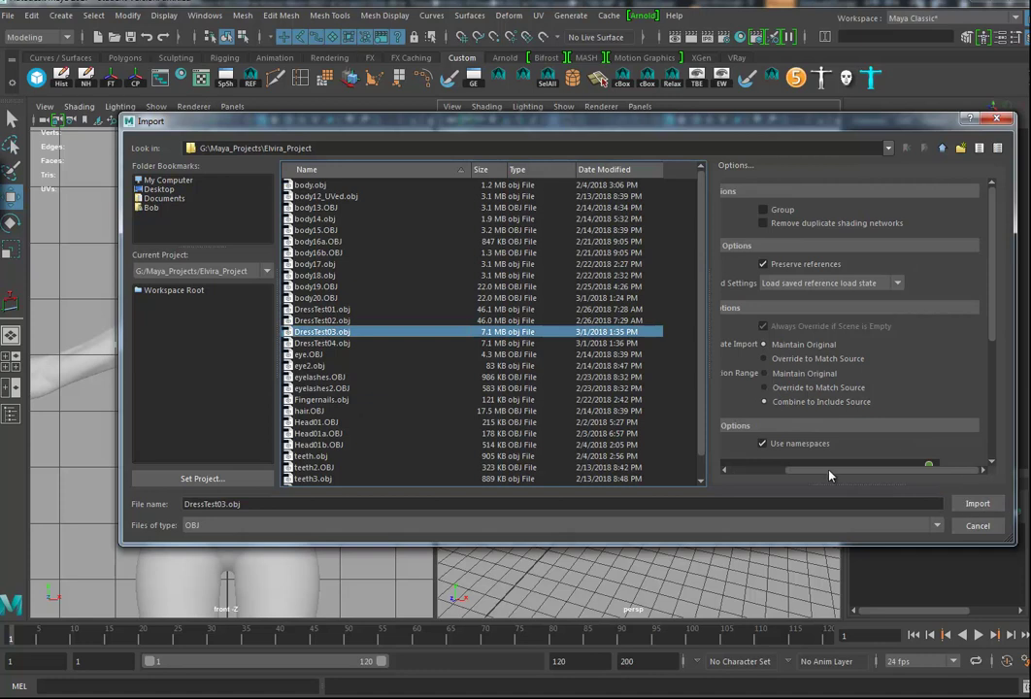
left_click_drag(991, 333, 993, 456)
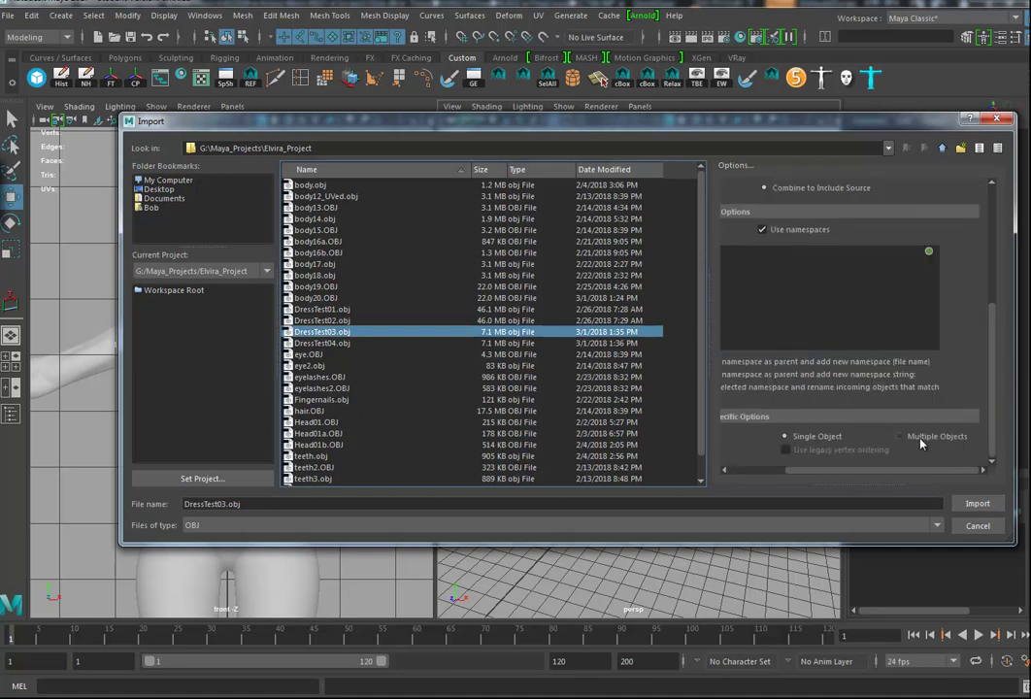
left_click(991, 504)
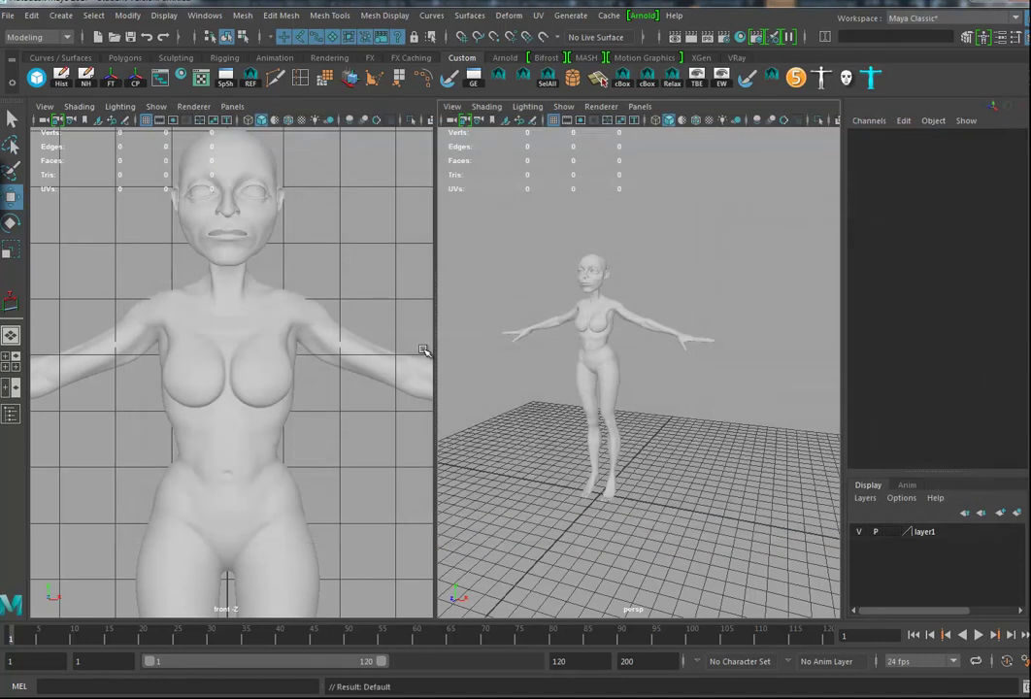
Step: Import the flat pattern file DressTest04.obj from the Elvira_Project folder
left_click(9, 16)
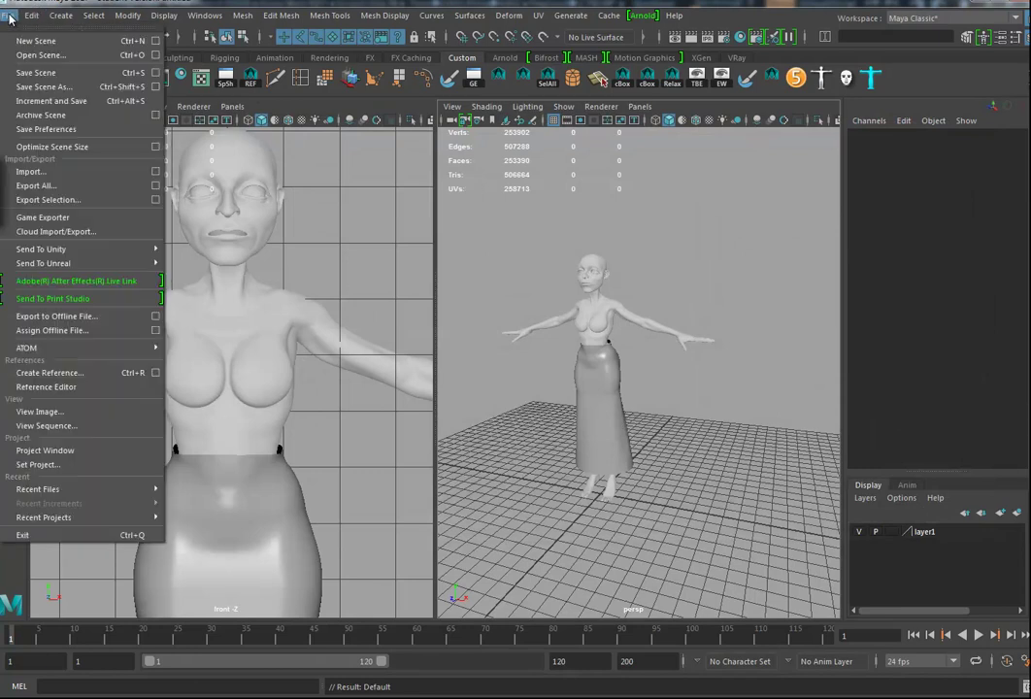
left_click(46, 176)
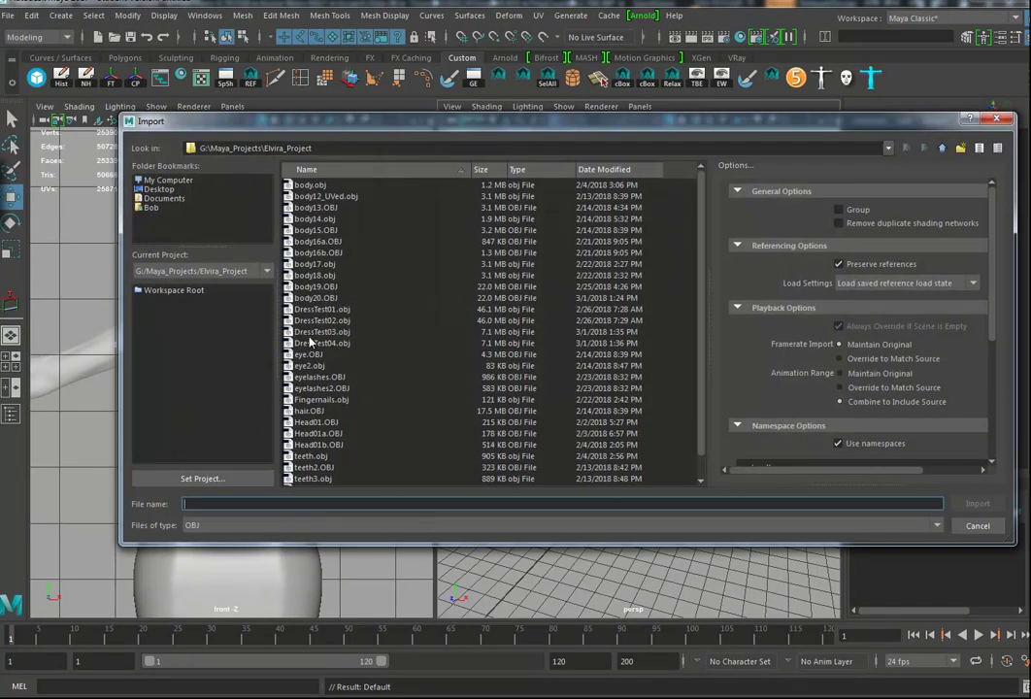
left_click(322, 343)
left_click(978, 503)
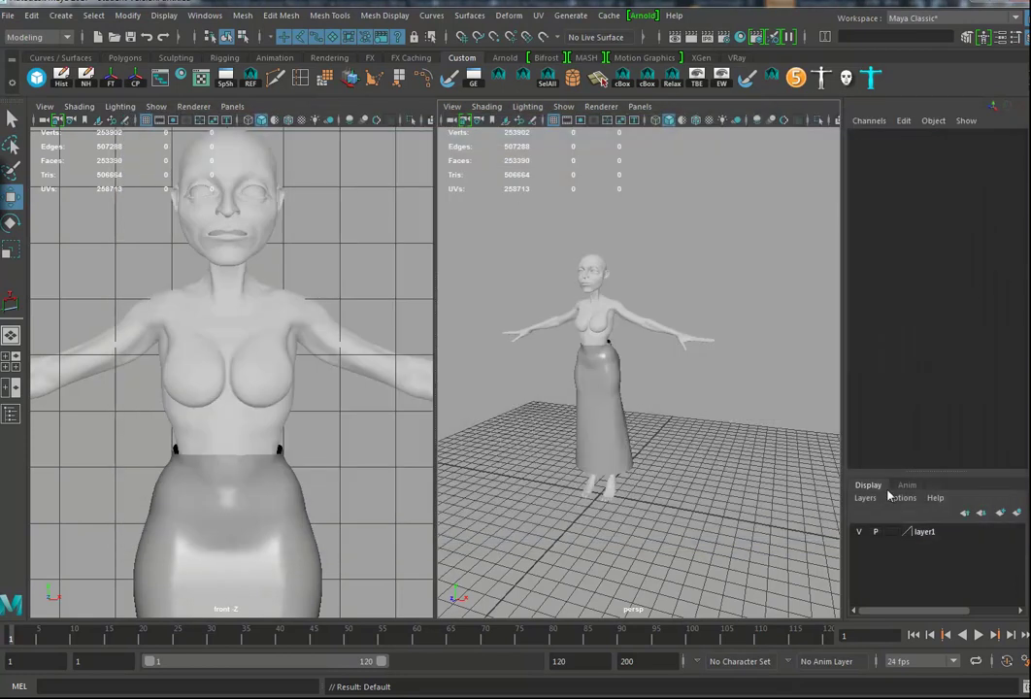
Step: Select the imported draped skirt and examine its quad mesh up close with smoothing preview off
mouse_move(733, 469)
left_mouse_down("alt")
mouse_move(704, 482)
mouse_move(733, 474)
left_mouse_up("alt")
right_click_drag(733, 474, 777, 466, "alt")
left_click_drag(640, 419, 616, 370, "alt")
left_click(627, 357)
left_click_drag(667, 387, 647, 422, "alt")
right_click_drag(646, 421, 794, 448, "alt")
middle_click_drag(794, 448, 576, 437, "alt")
left_click_drag(576, 437, 579, 437, "alt")
key("1")
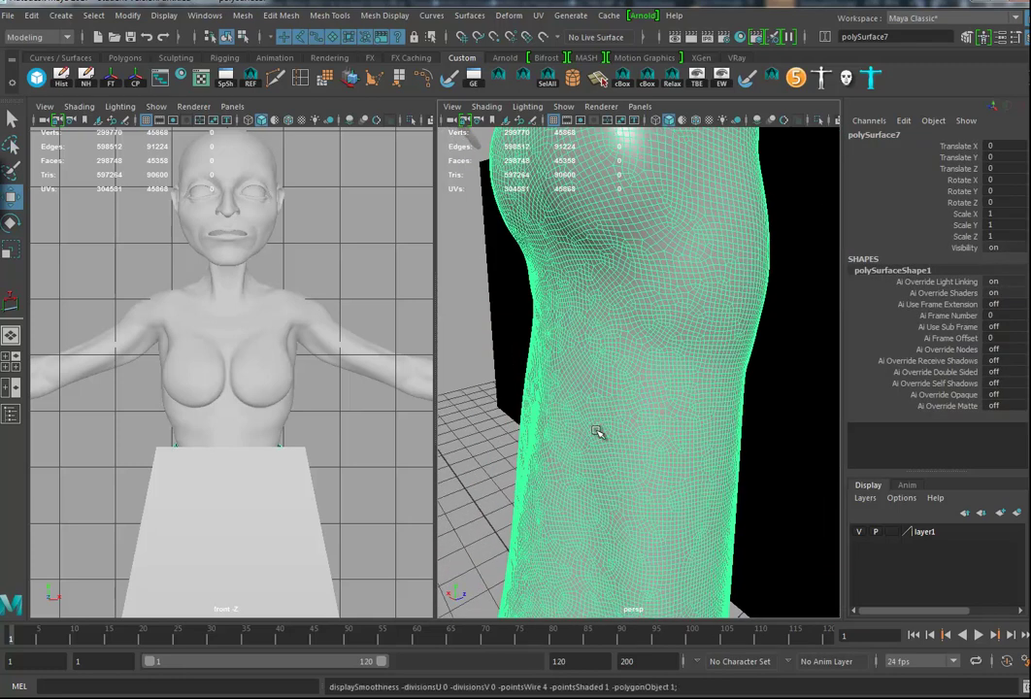
Step: Select all faces of the draped skirt's back panel and move them backward, away from the avatar's body
left_click(514, 382)
left_click_drag(514, 381, 610, 364, "alt")
right_click_drag(608, 348, 609, 387)
double_click(595, 344)
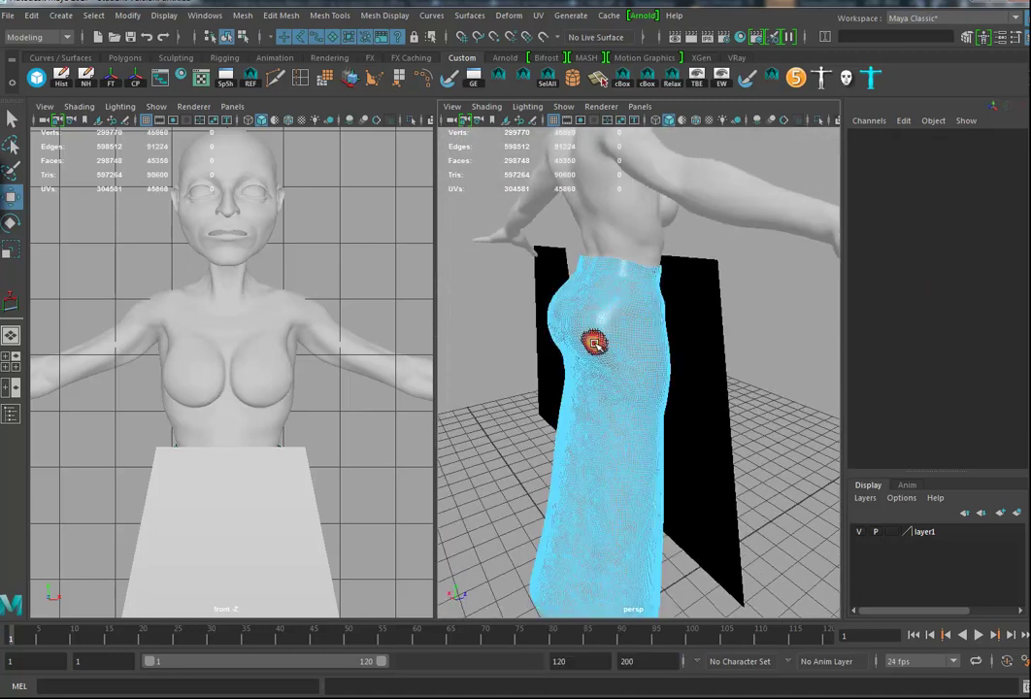
left_click_drag(606, 351, 664, 396, "alt")
left_click(663, 397)
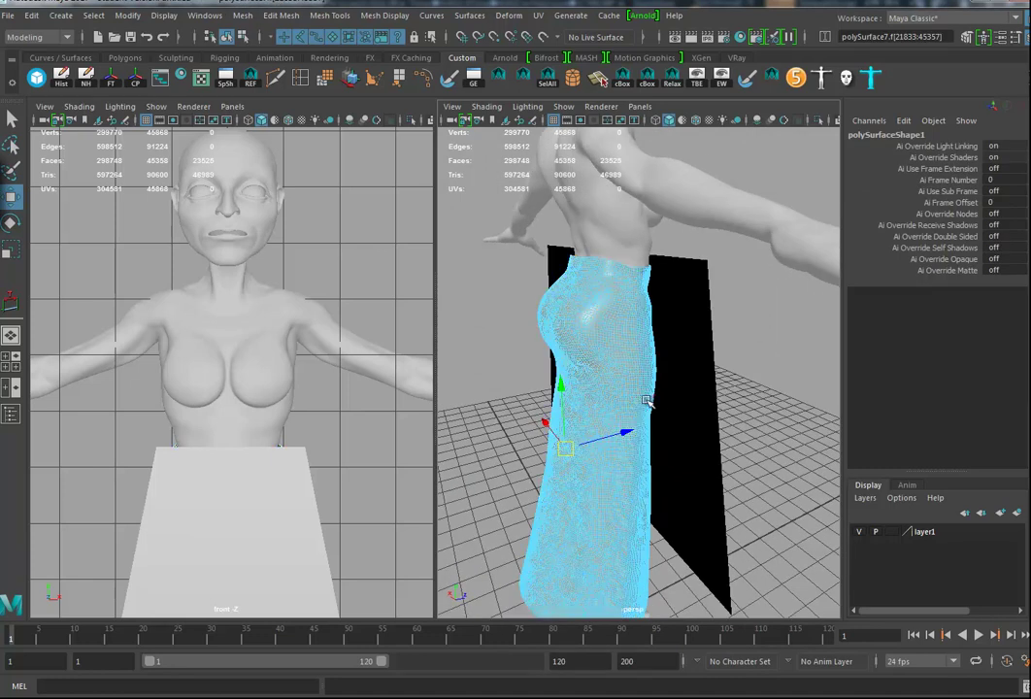
left_click_drag(659, 488, 633, 458, "alt")
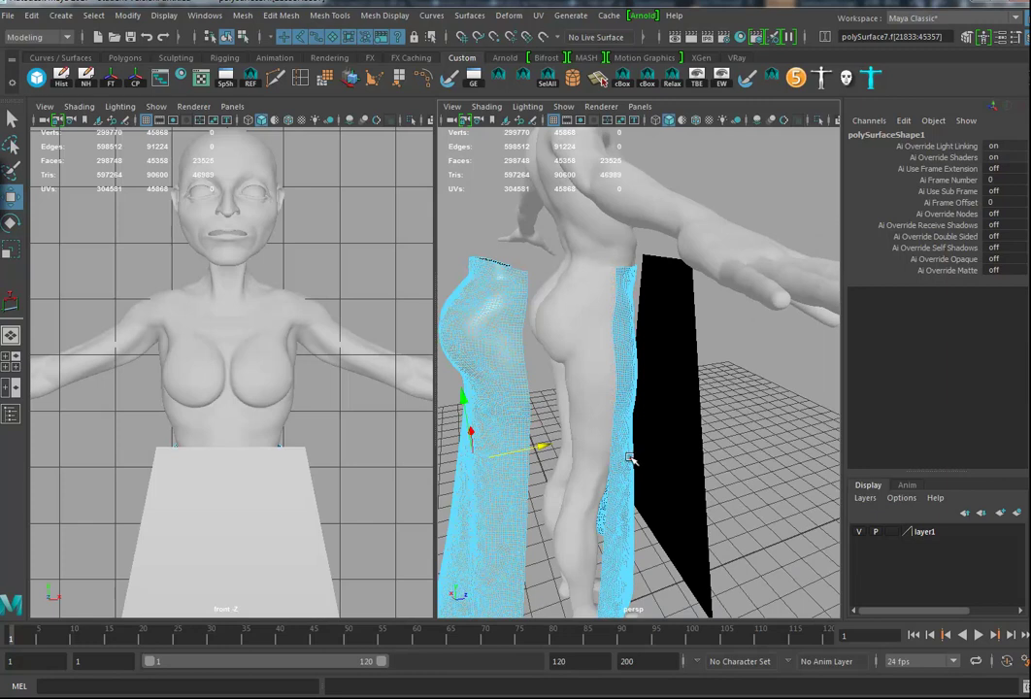
Step: Undo the back panel's face move and return the draped skirt to object selection
key("ctrl+z")
left_click_drag(695, 458, 661, 507, "alt")
right_click_drag(670, 349, 724, 325)
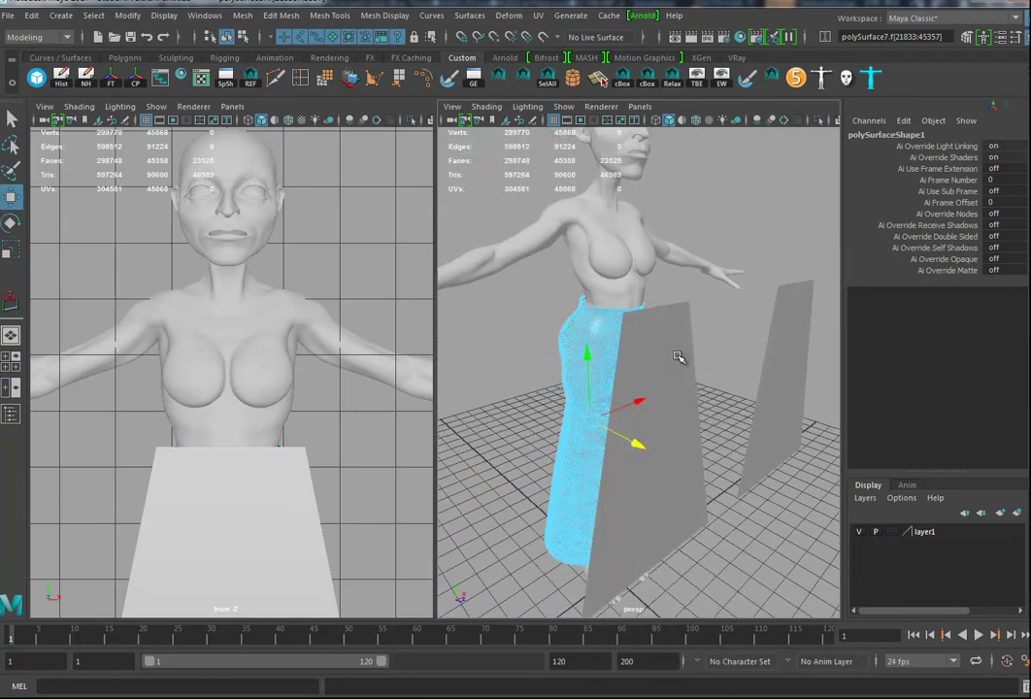
Step: Create a Blend Shape on the flat pattern with the draped skirt as its target
left_click(573, 331)
left_click(665, 396, "shift")
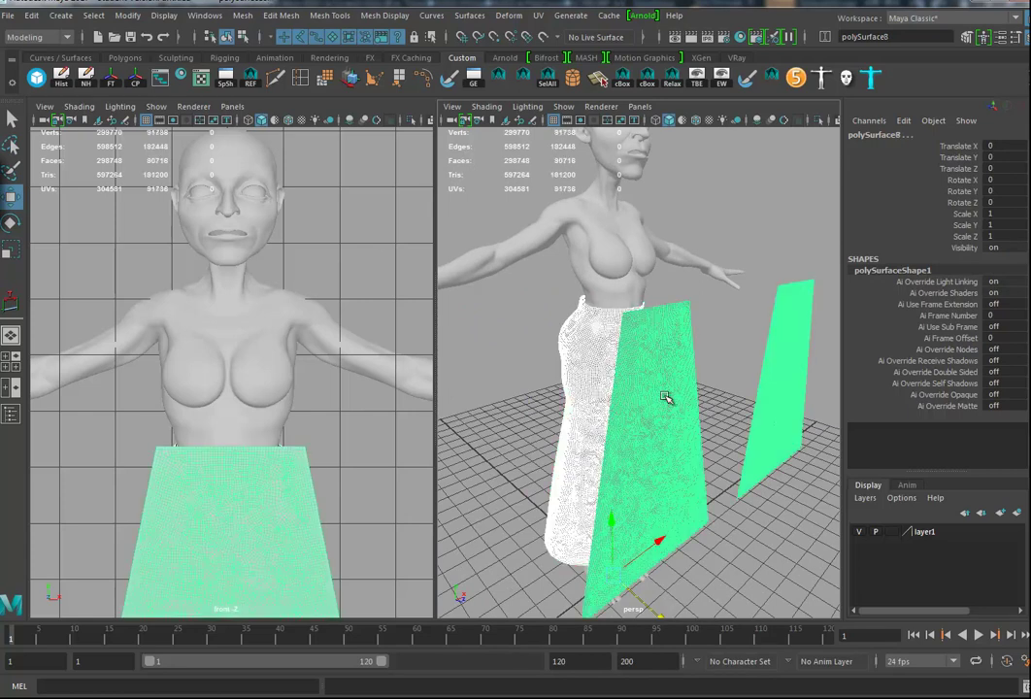
left_click(509, 16)
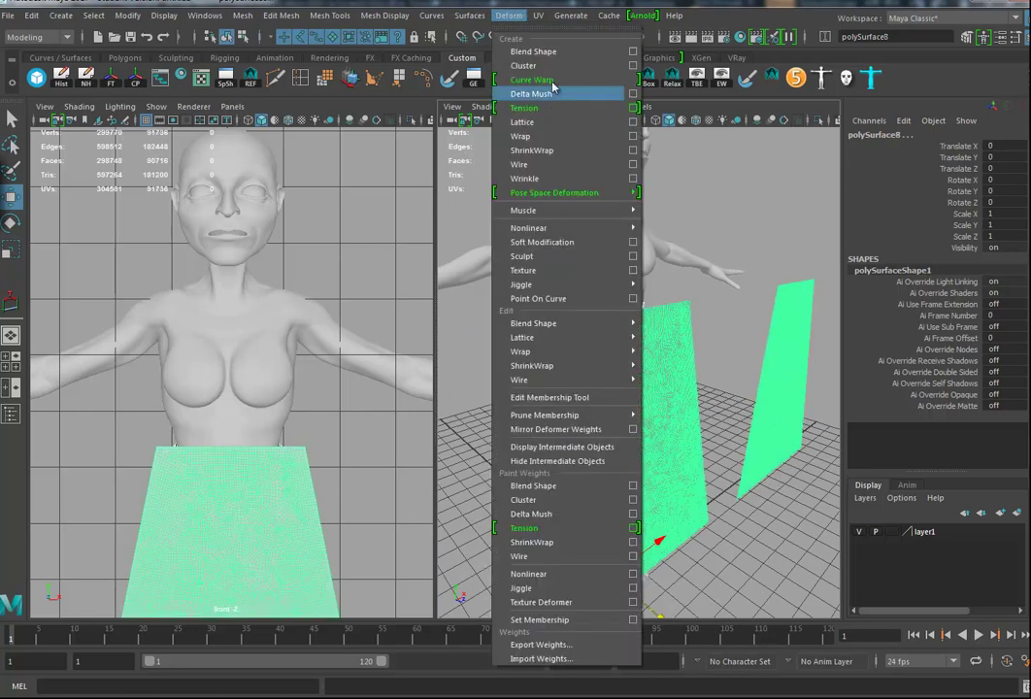
left_click(541, 53)
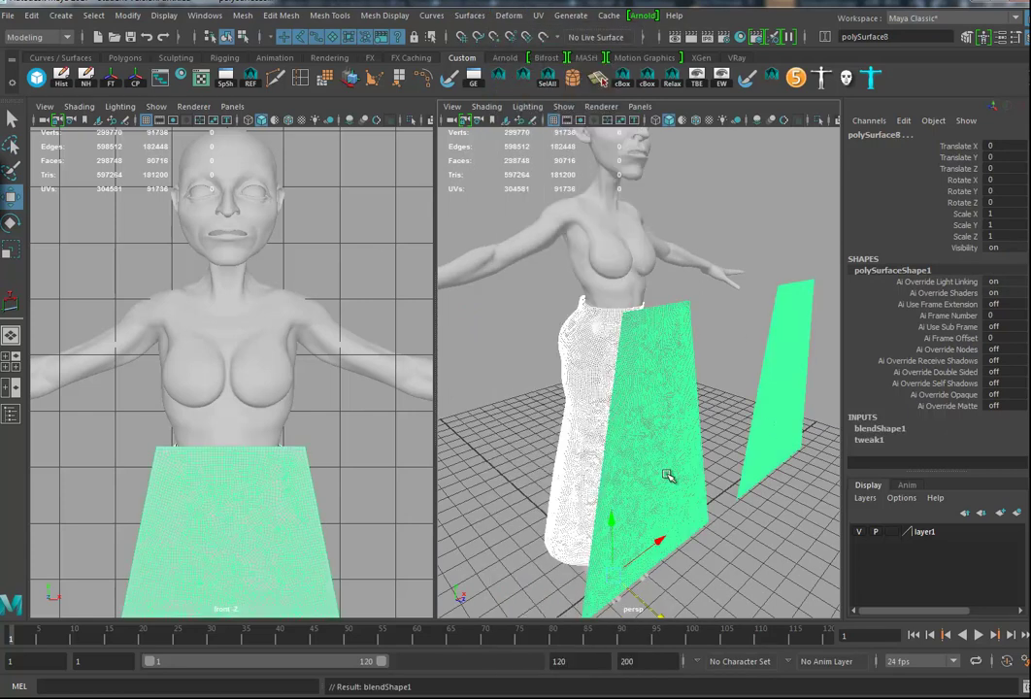
Step: Move the flat pattern about 99.5 units along X, clear of the avatar and the draped skirt
middle_click_drag(639, 432, 596, 413, "alt")
left_click_drag(596, 413, 610, 410, "alt")
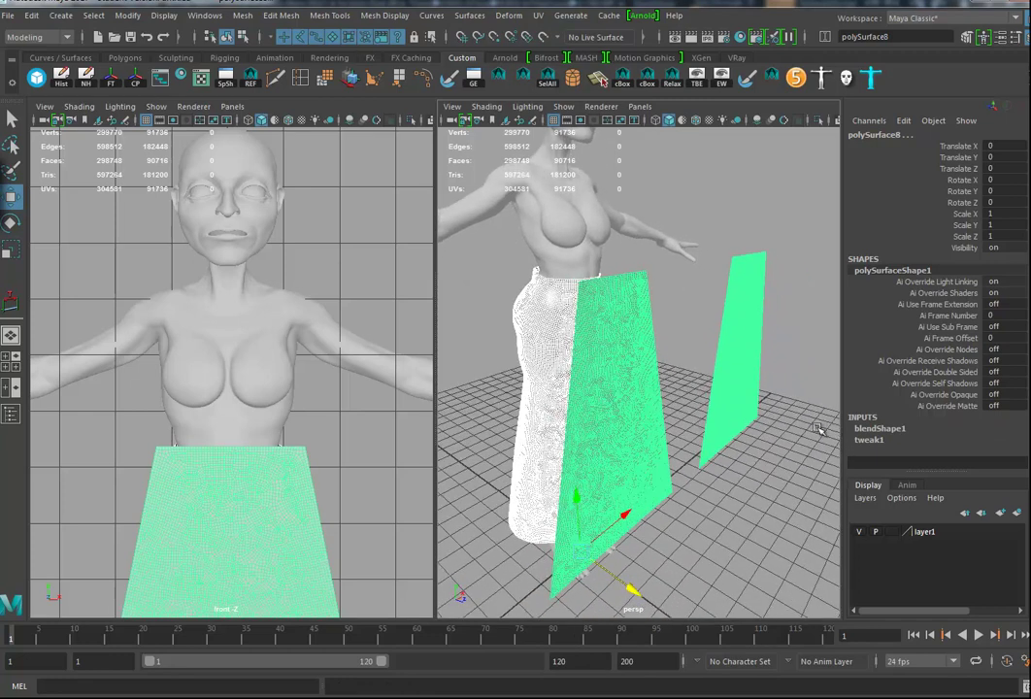
left_click(756, 356)
left_click_drag(674, 494, 731, 476, "alt")
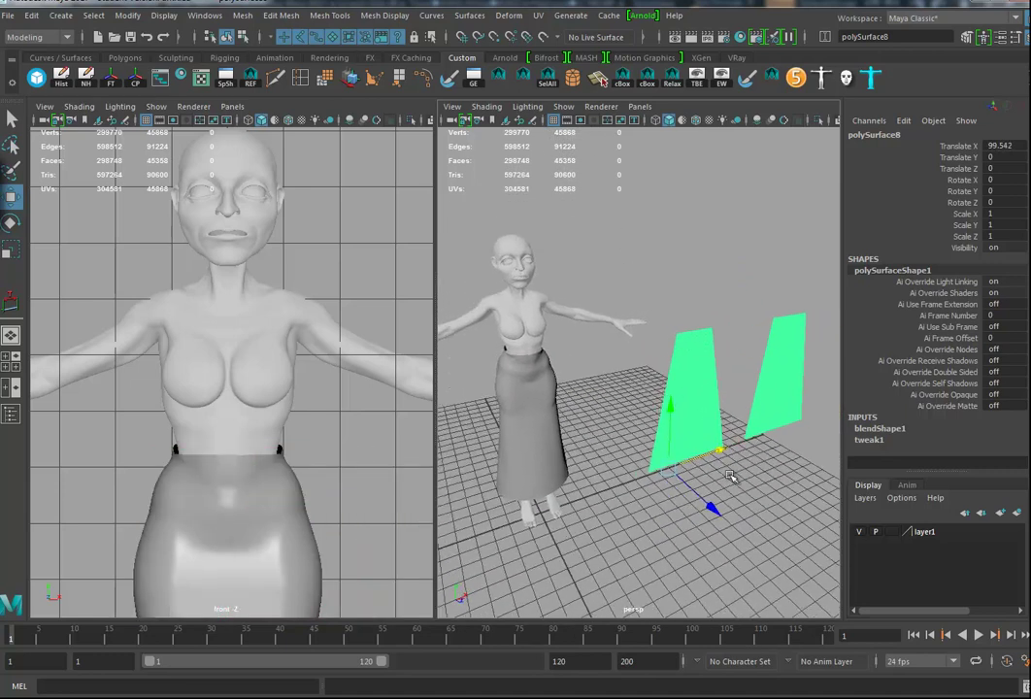
Step: Test the blend shape by raising its polySurface7 weight to 1 and returning it to 0
left_click(878, 429)
left_click(947, 452)
middle_click_drag(603, 488, 643, 488)
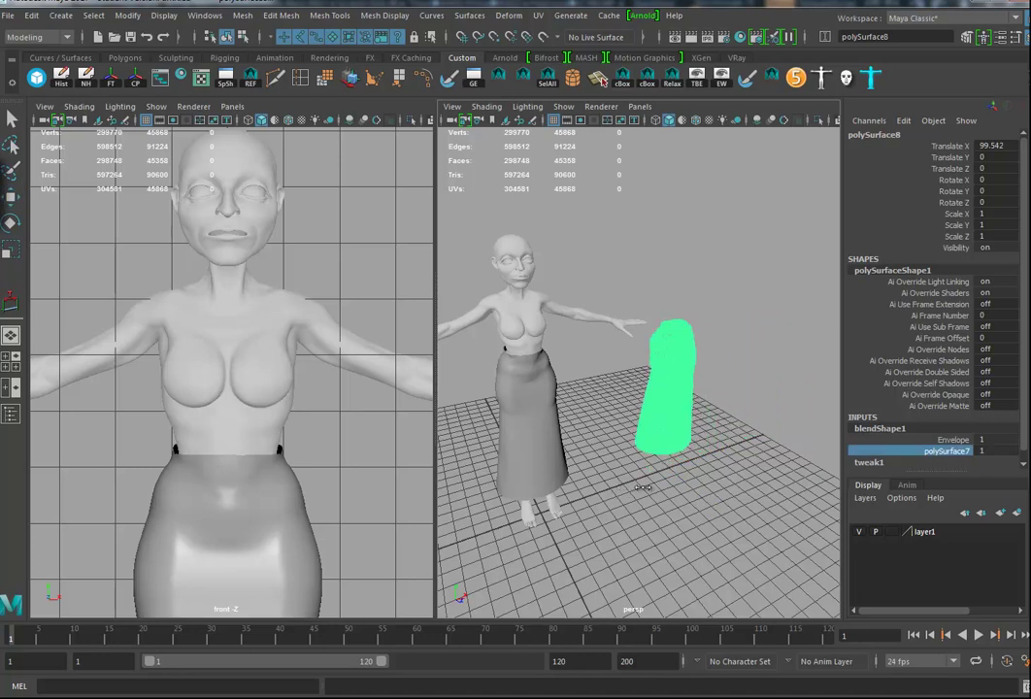
mouse_move(658, 499)
left_mouse_down("alt")
mouse_move(682, 496)
mouse_move(610, 479)
mouse_move(653, 478)
left_mouse_up("alt")
middle_click_drag(700, 475, 629, 475)
Step: Start a Create Polygon face at an upper corner of the flat panel nearer the avatar, hiding layer1 and showing wireframe on shaded surfaces
middle_click_drag(619, 520, 580, 520, "alt")
right_click_drag(580, 520, 715, 476, "alt")
middle_click_drag(715, 476, 695, 442, "alt")
right_click_drag(696, 441, 697, 315, "alt")
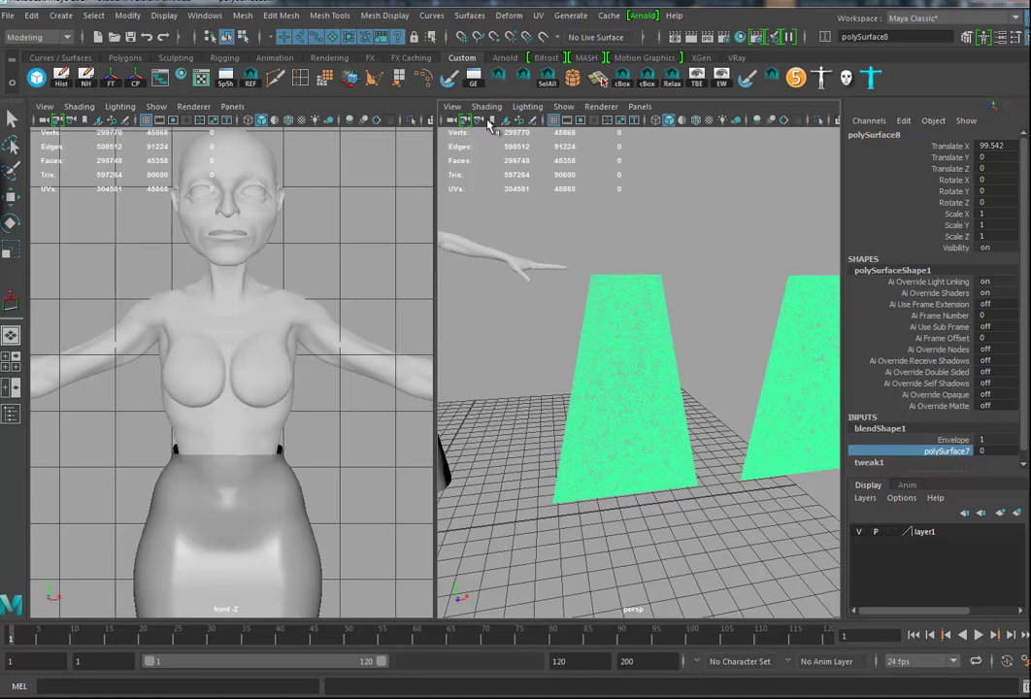
left_click(373, 82)
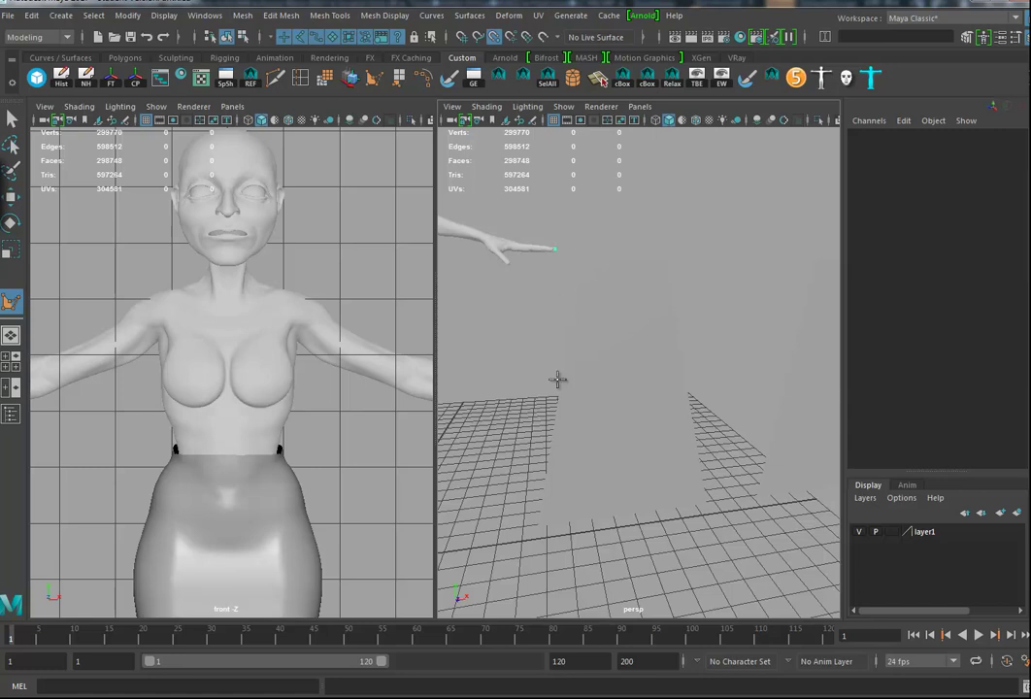
left_click(582, 252)
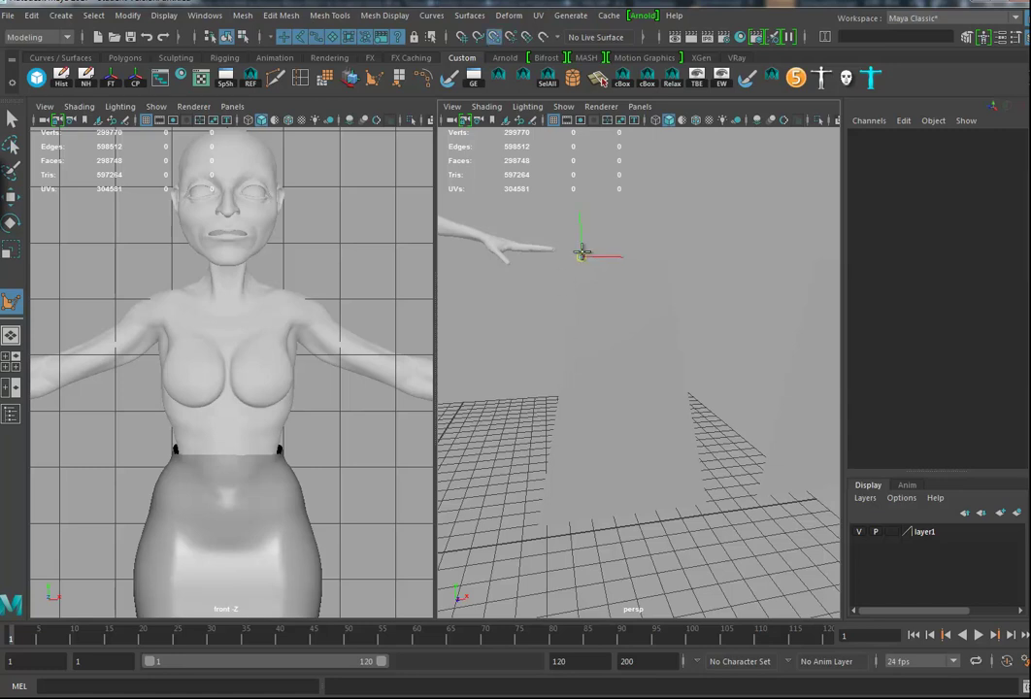
left_click(860, 534)
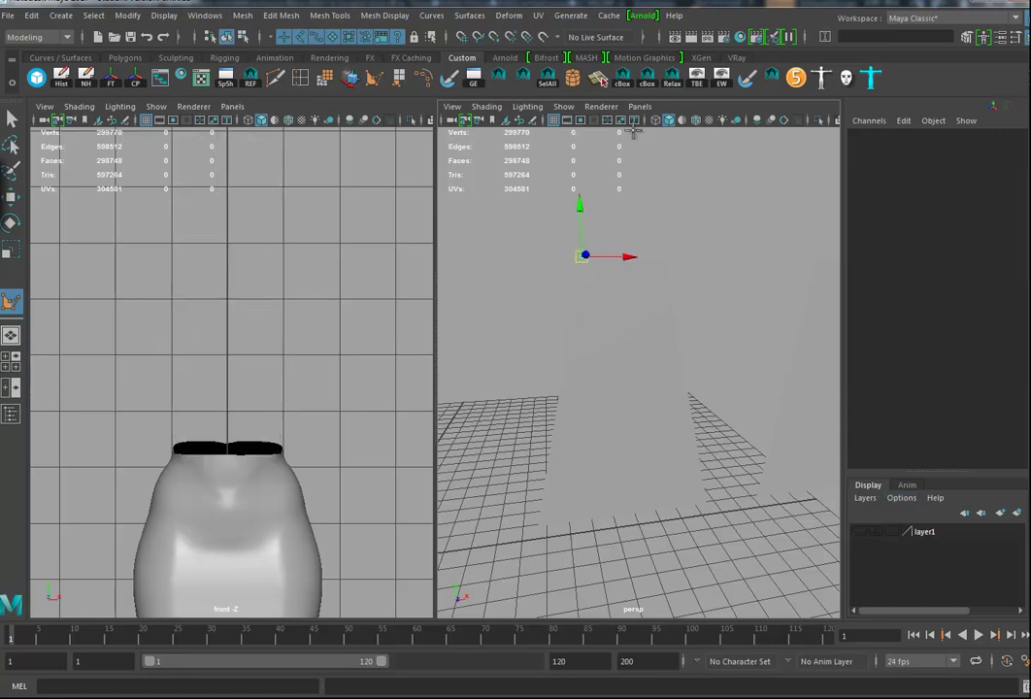
left_click(694, 121)
Step: Complete the four-sided polygon by vertex-snapping its remaining points to the flat panel's other corners
key("v")
left_click(537, 526)
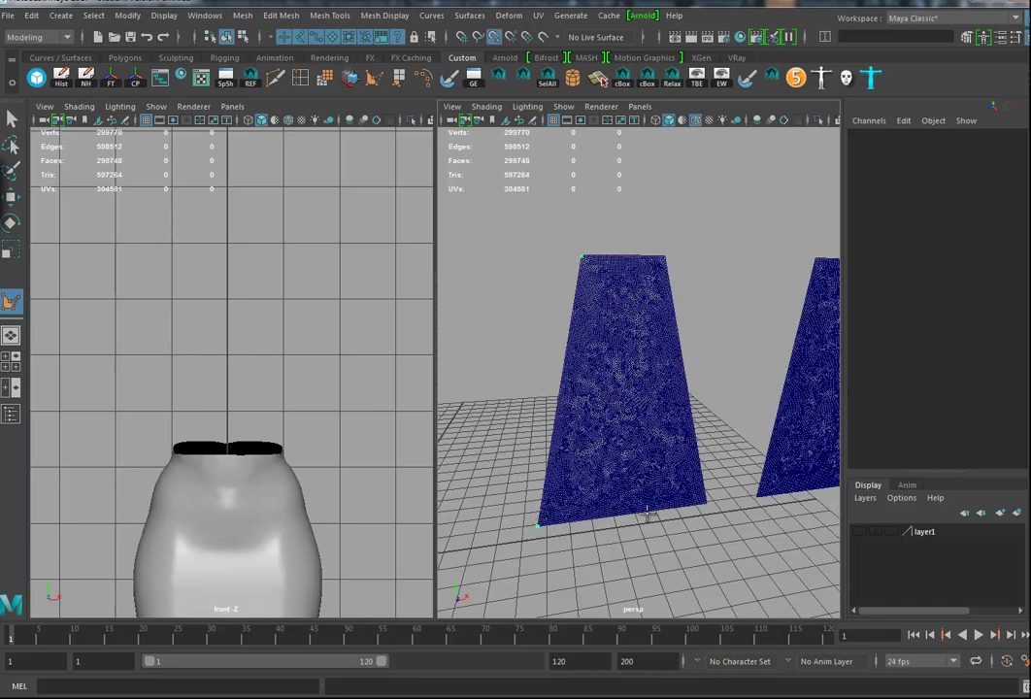
left_click(706, 502, "shift")
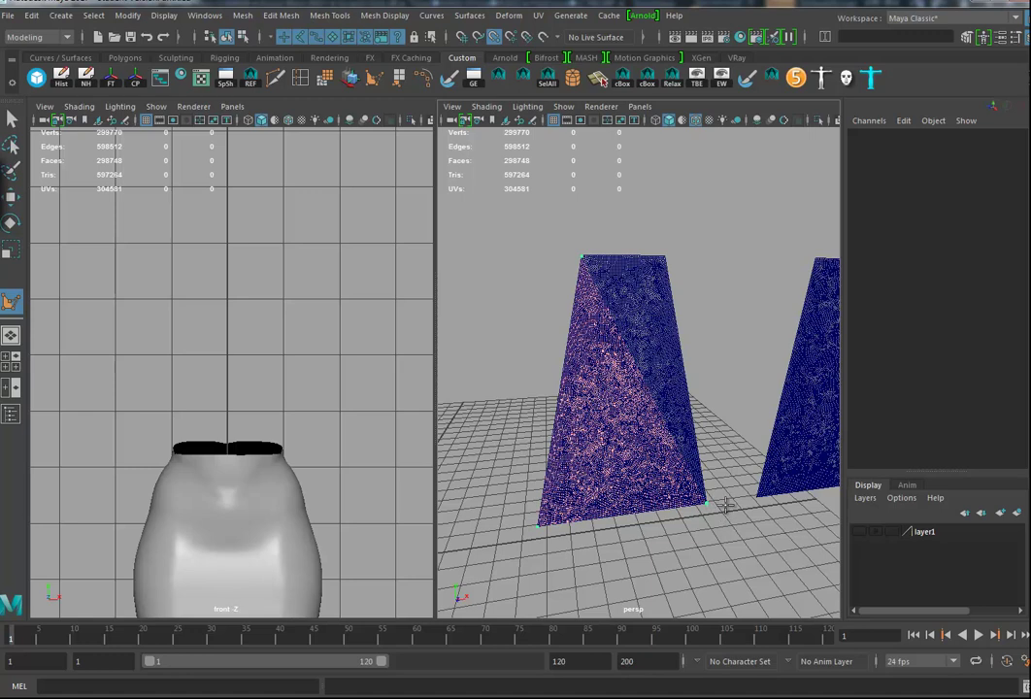
left_click(666, 259, "shift")
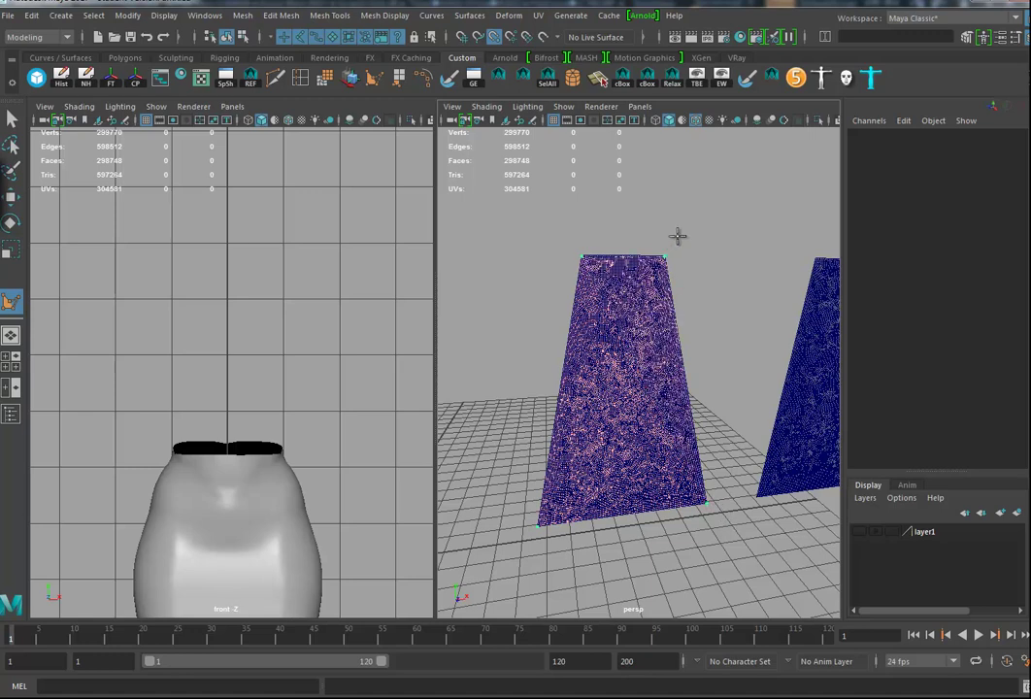
key("Return")
Step: Compare the new polygon's upper edge with the flat panel up close and reselect the polygon
right_click_drag(597, 396, 642, 325, "alt")
middle_click_drag(642, 325, 635, 430, "alt")
right_click_drag(635, 431, 691, 459, "alt")
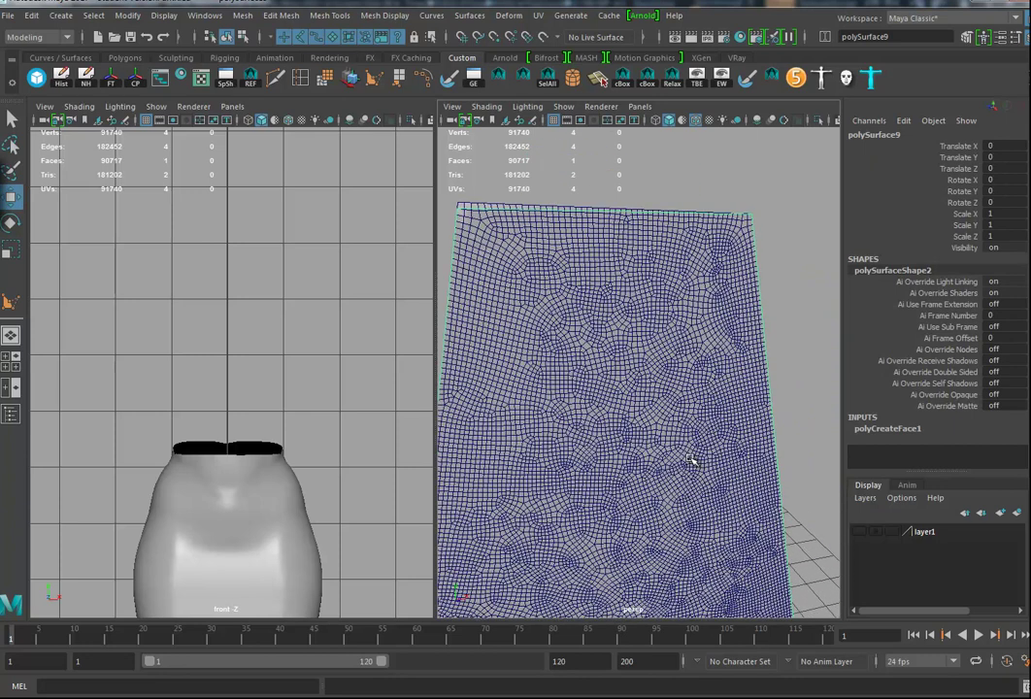
scroll(689, 458, "down", 3)
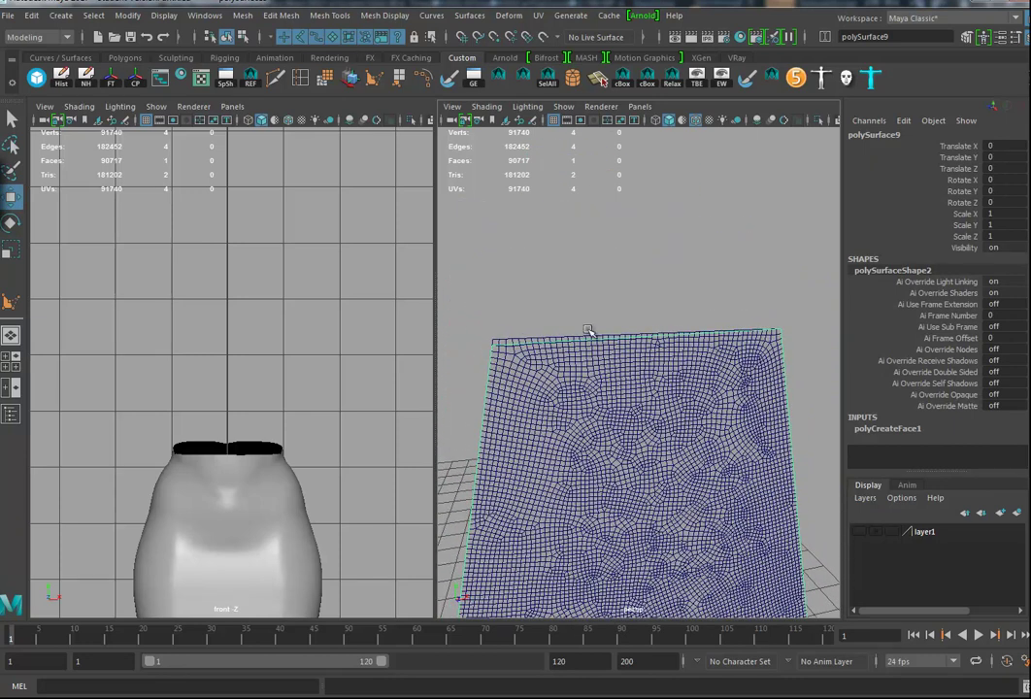
left_click_drag(548, 378, 551, 378, "alt")
left_click_drag(485, 311, 547, 374)
left_click(543, 355)
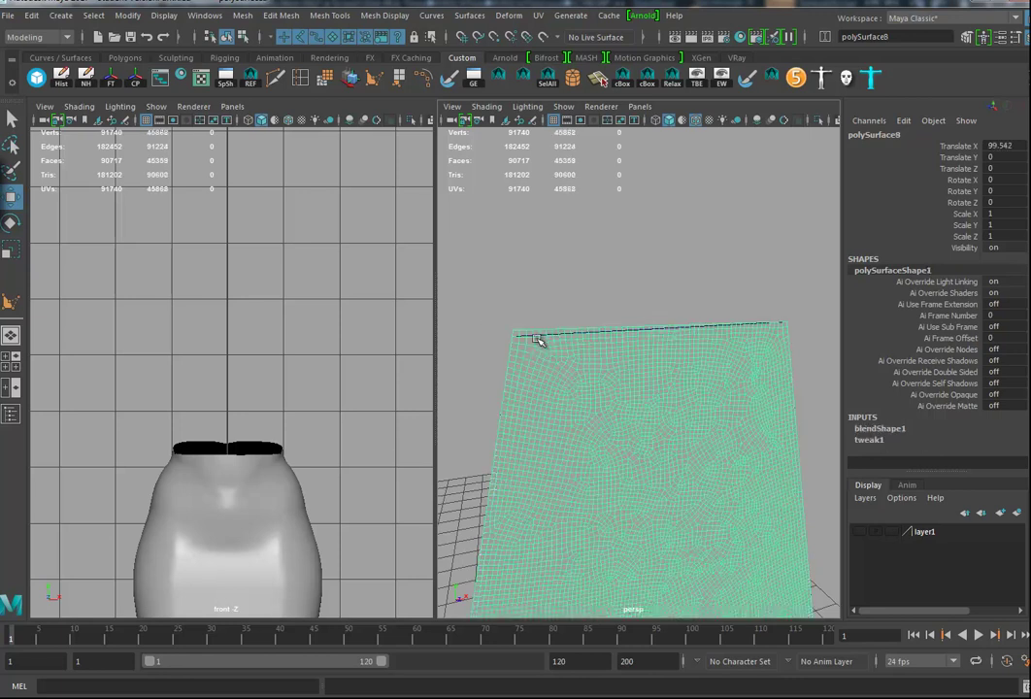
left_click_drag(493, 319, 546, 367, "shift")
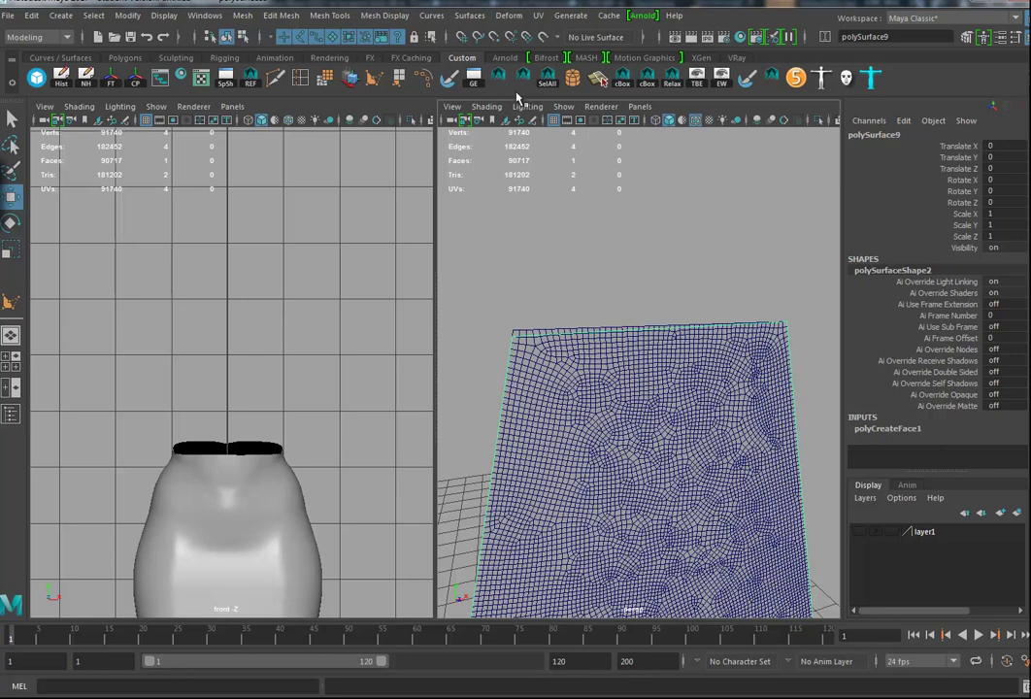
Step: Snap the new polygon's misaligned upper corner vertex onto the flat panel's corner vertex
left_click(243, 37)
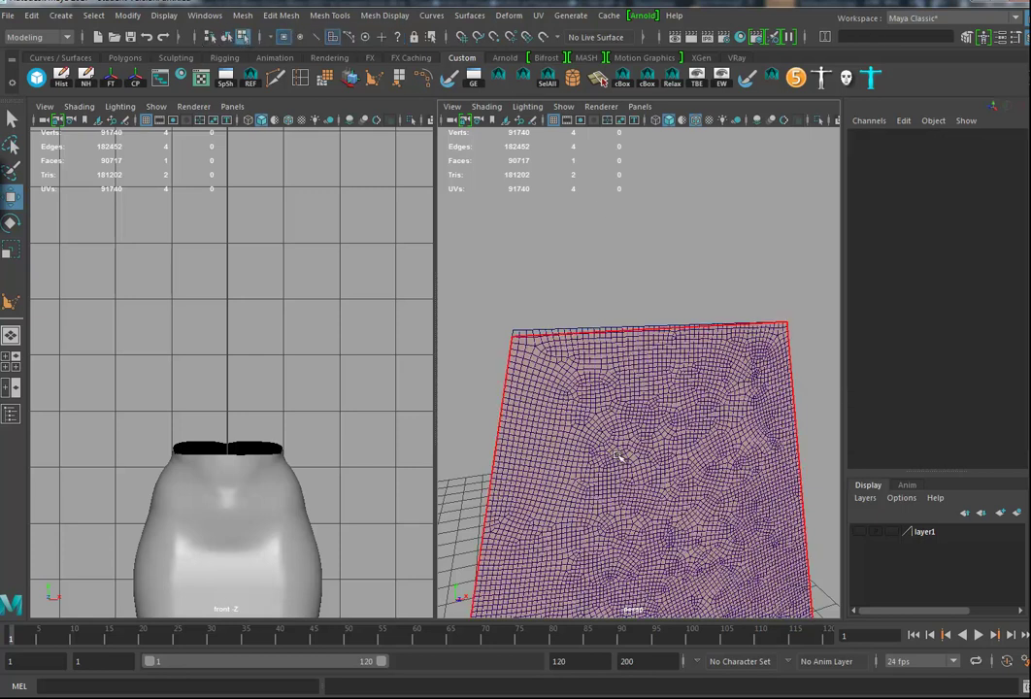
left_click(530, 345)
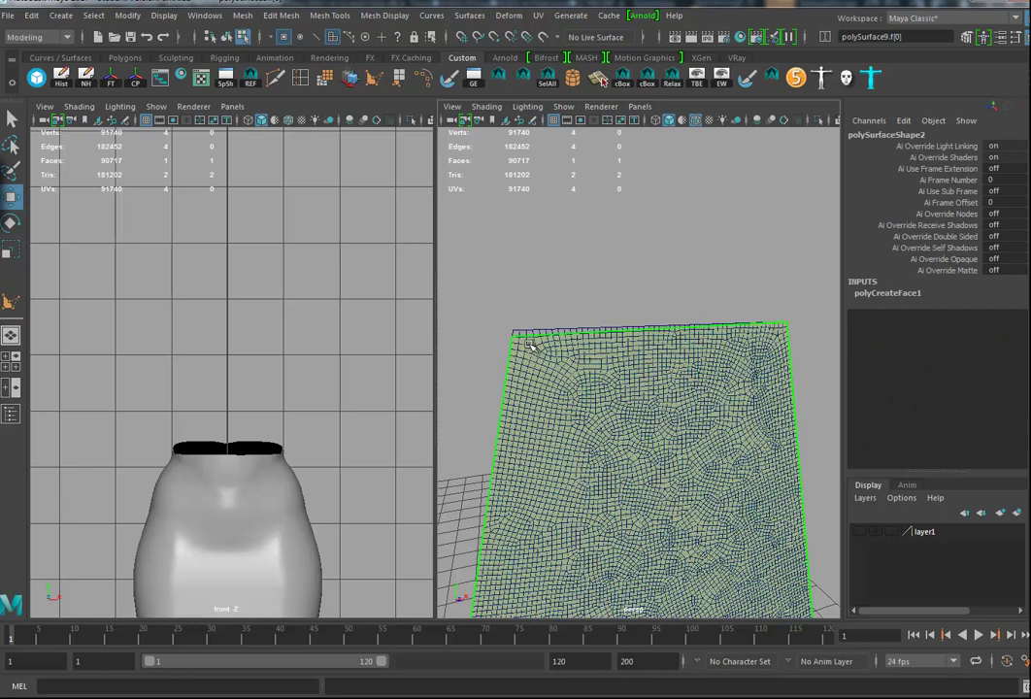
left_click(284, 40)
left_click(515, 338)
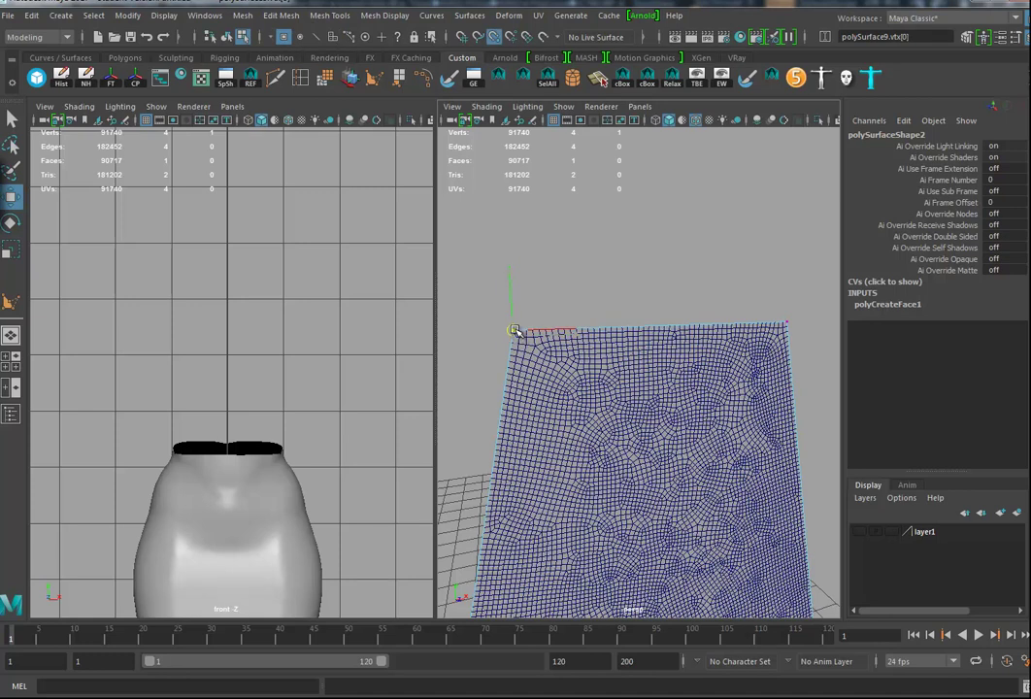
Step: Insert an edge loop through the upper edge of the new polygon so that it runs down to the hem
right_click_drag(723, 404, 544, 384, "alt")
middle_click_drag(645, 388, 608, 348, "alt")
left_click_drag(608, 348, 657, 382, "alt")
middle_click_drag(739, 387, 631, 369, "alt")
mouse_move(629, 369)
left_mouse_down("alt")
mouse_move(674, 302)
mouse_move(633, 368)
mouse_move(631, 346)
left_mouse_up("alt")
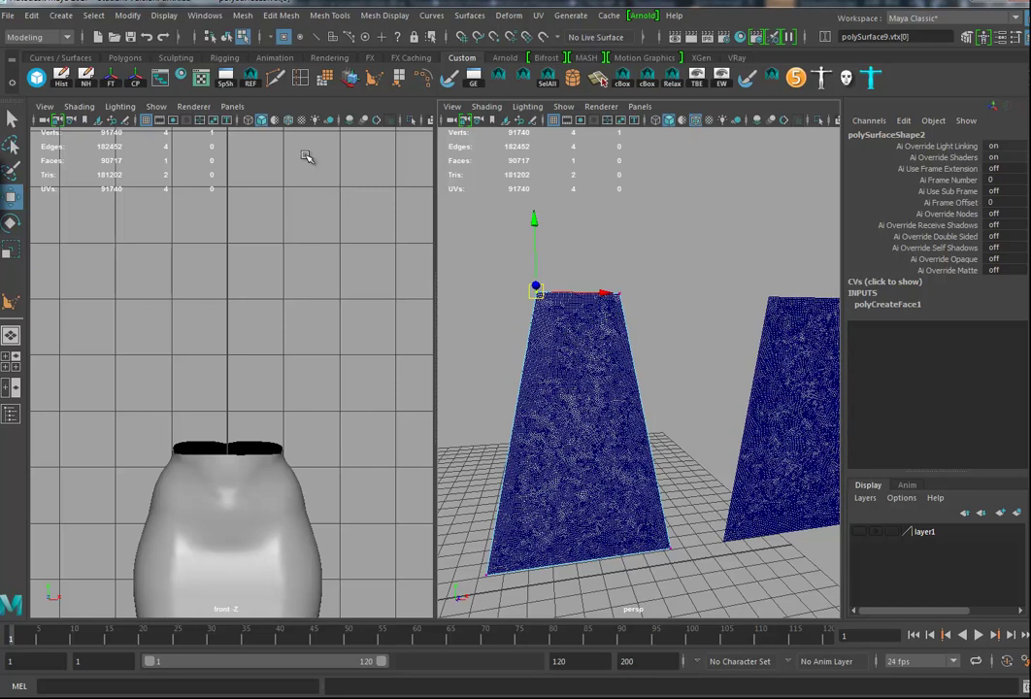
left_click(318, 41)
left_click_drag(484, 306, 600, 347, "alt")
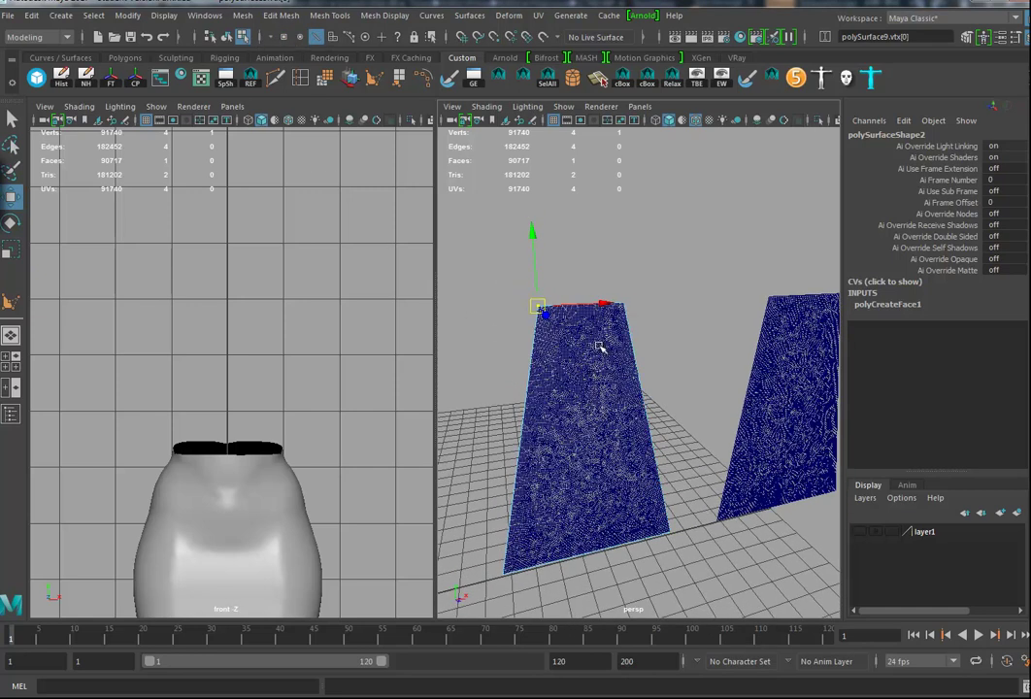
left_click(617, 250)
left_click(584, 307)
right_click_drag(583, 306, 636, 363, "shift")
Step: Set the new edge loop's split type to Multi with 12 divisions
left_click(874, 293)
left_click(1007, 344)
left_click(1006, 362)
left_click(963, 350)
middle_click_drag(682, 360, 720, 352)
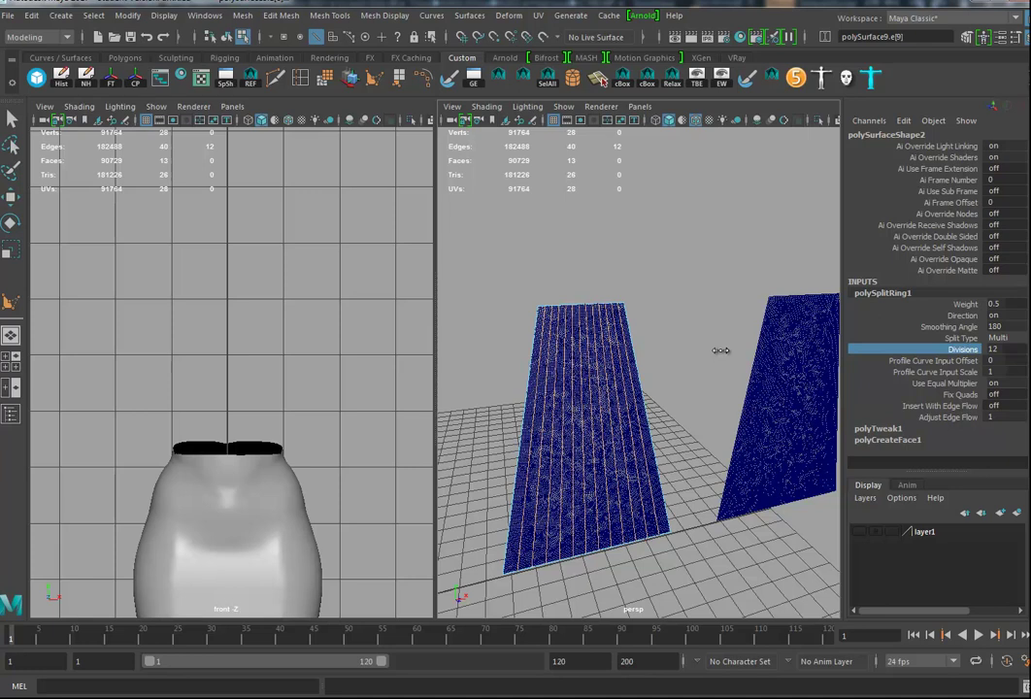
Step: Insert edge loops across the polygon from its side edge, using the Multi split type with 24 divisions
key("w")
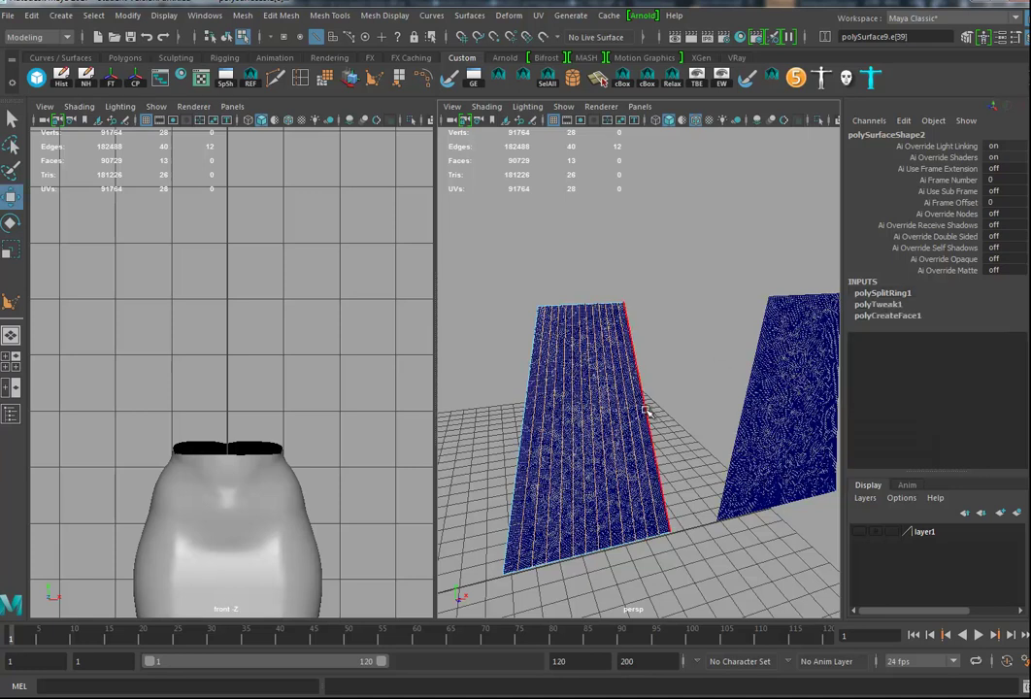
left_click(644, 413)
left_click(881, 293)
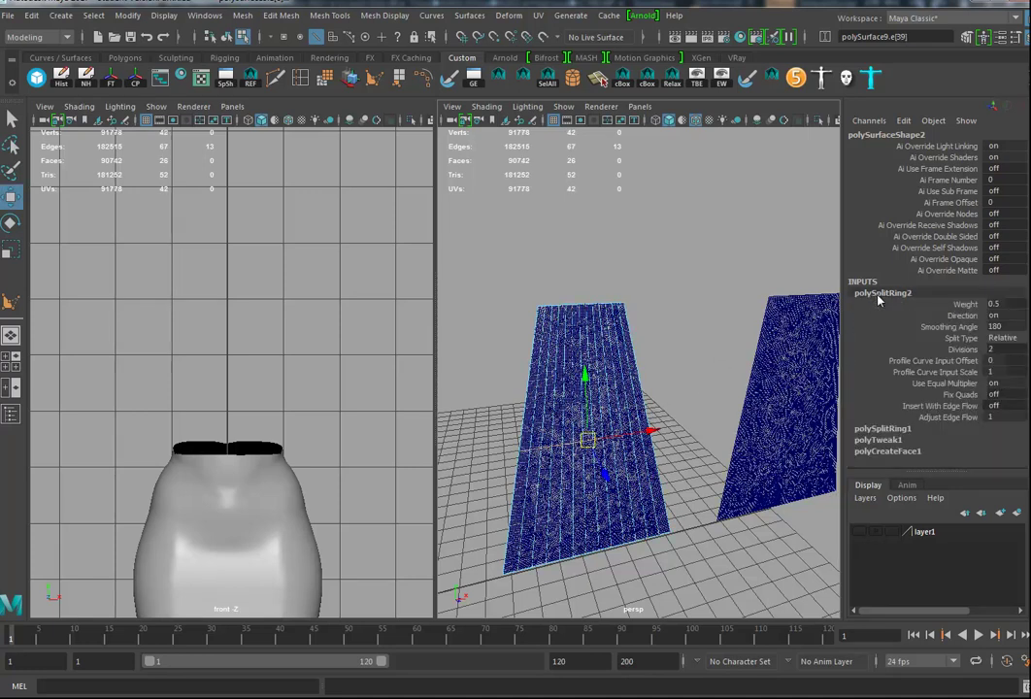
left_click(1008, 339)
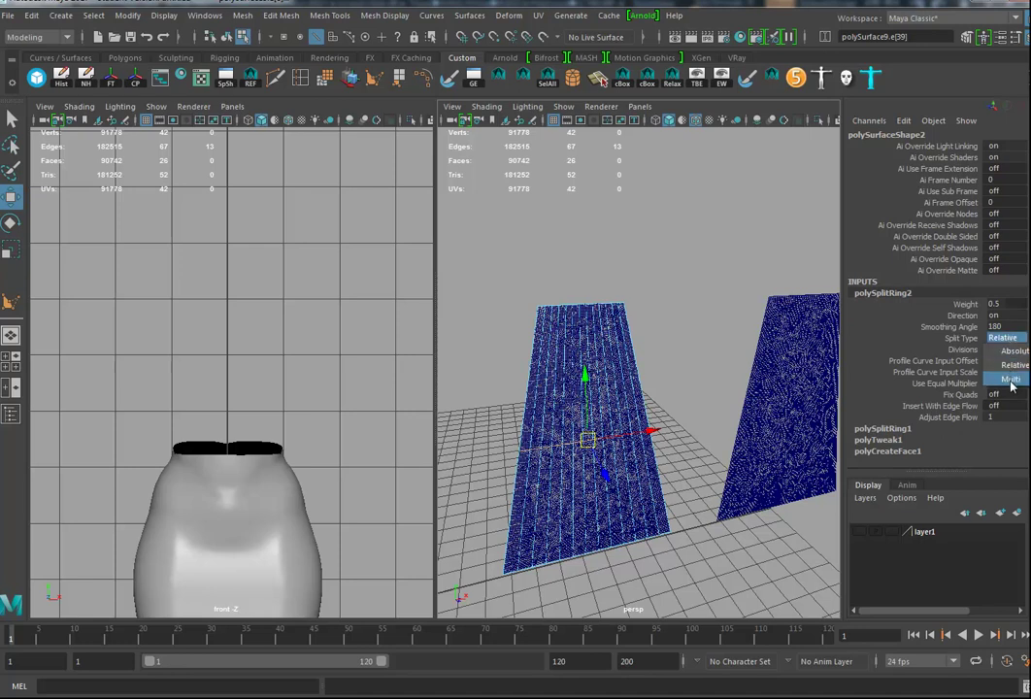
left_click(1006, 368)
left_click(968, 352)
middle_click_drag(738, 427, 824, 432)
Step: Create a four-sided polygon over the second flat panel, vertex-snapping its points to the panel's four corners
left_click_drag(812, 443, 671, 301, "alt")
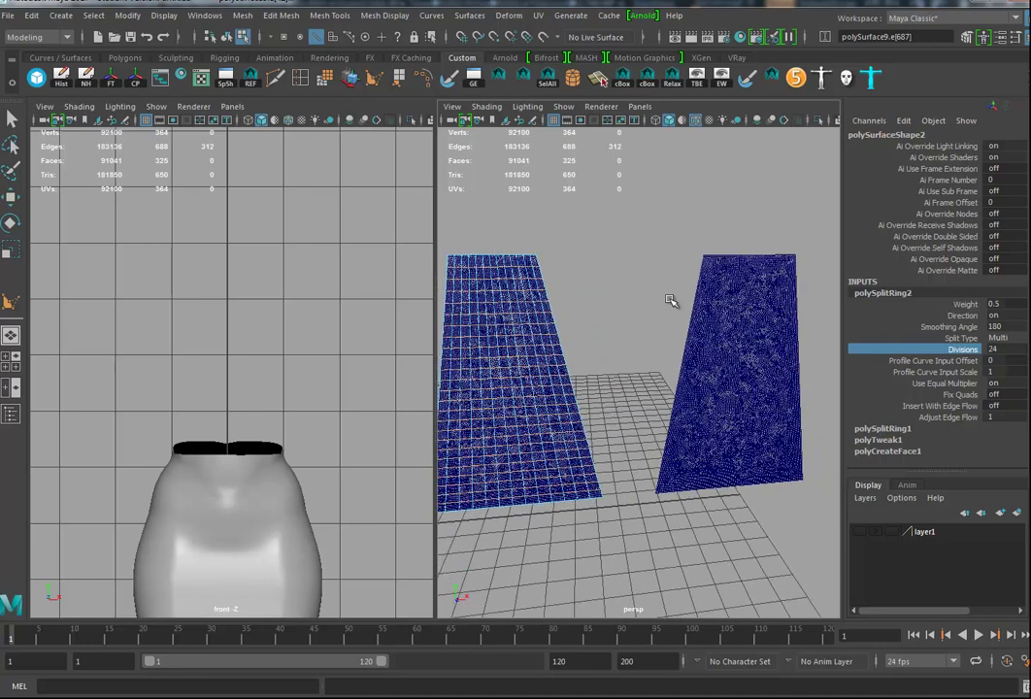
left_click(372, 80)
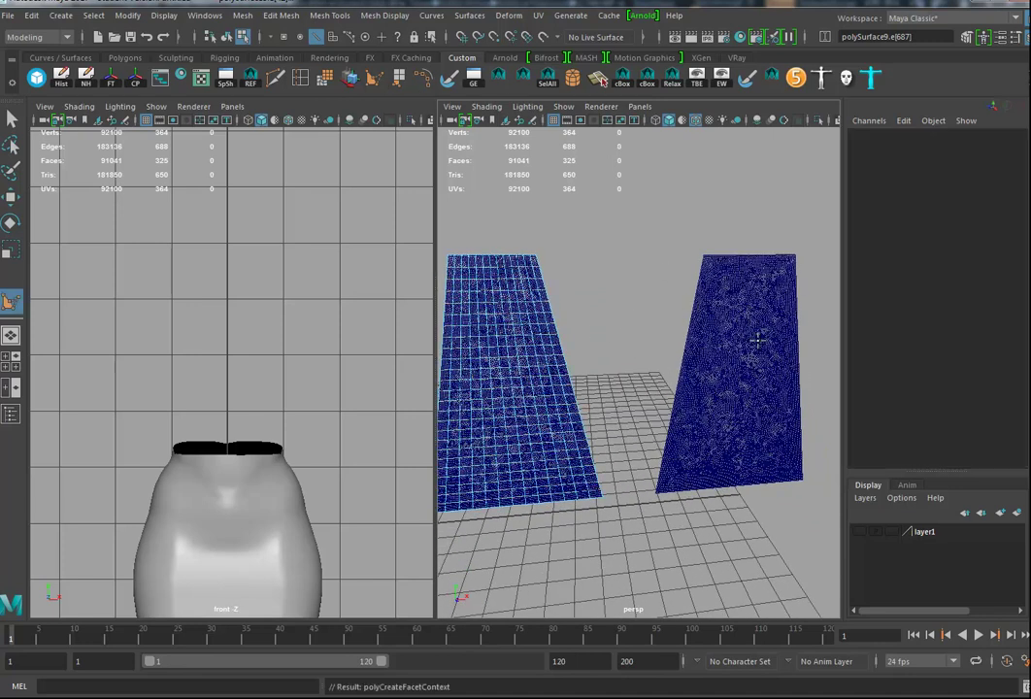
middle_click_drag(698, 283, 620, 305, "alt")
left_click_drag(619, 305, 568, 227, "alt")
key("v")
left_click(546, 189)
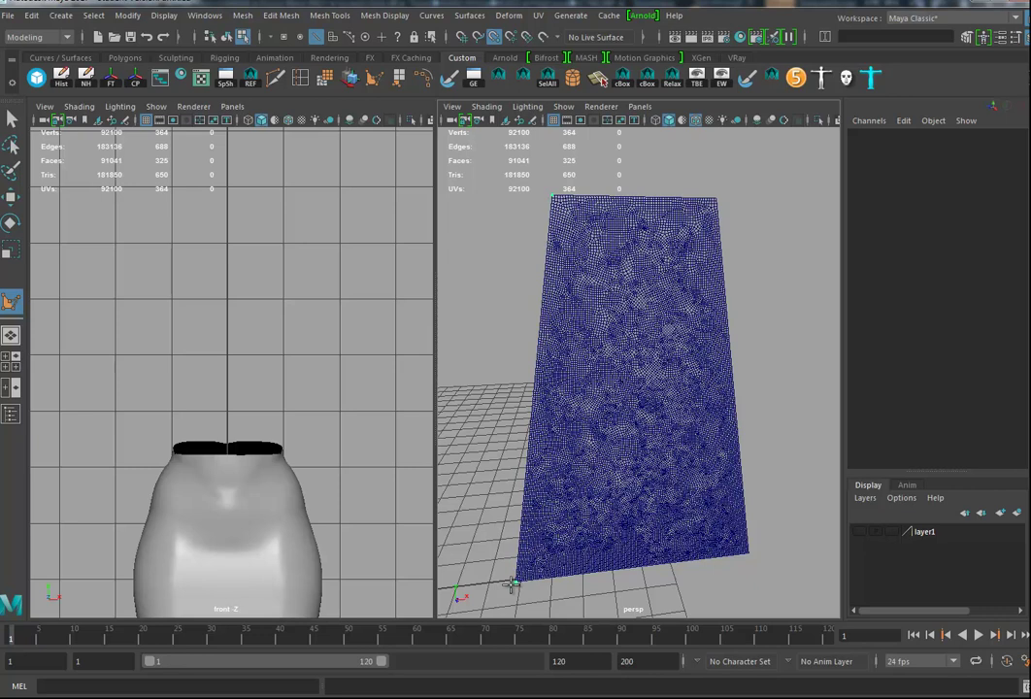
left_click(749, 553)
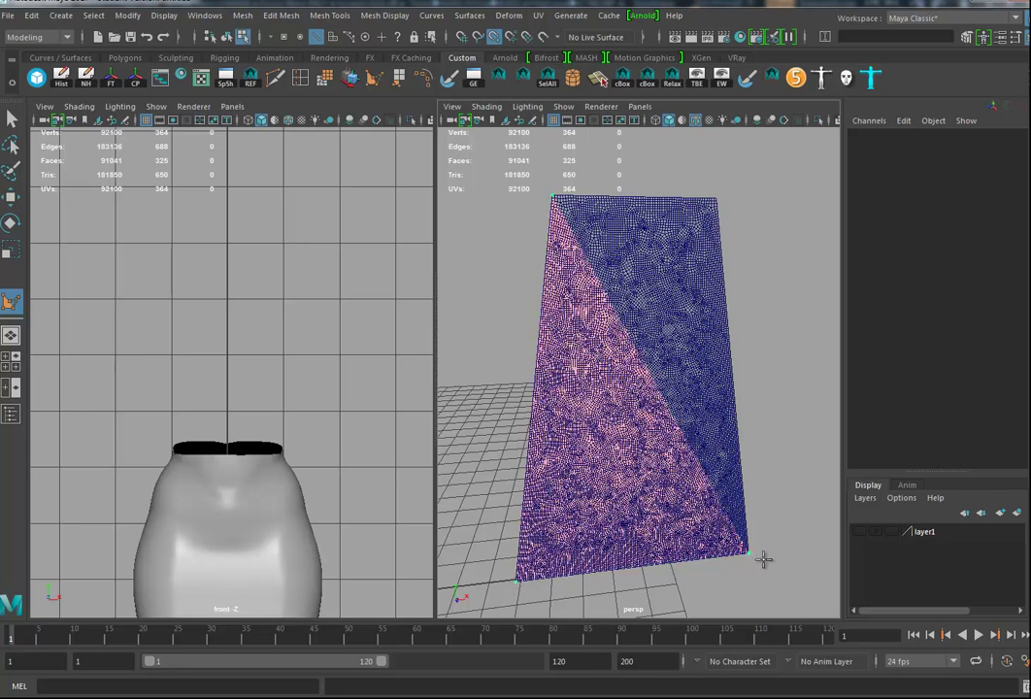
left_click(717, 198)
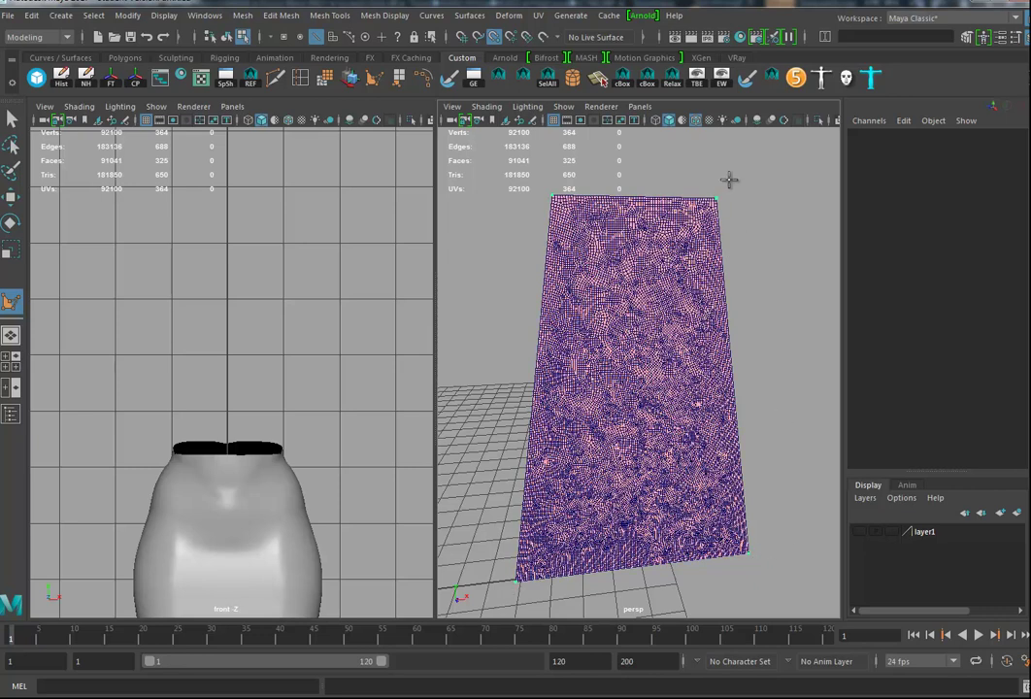
key("Return")
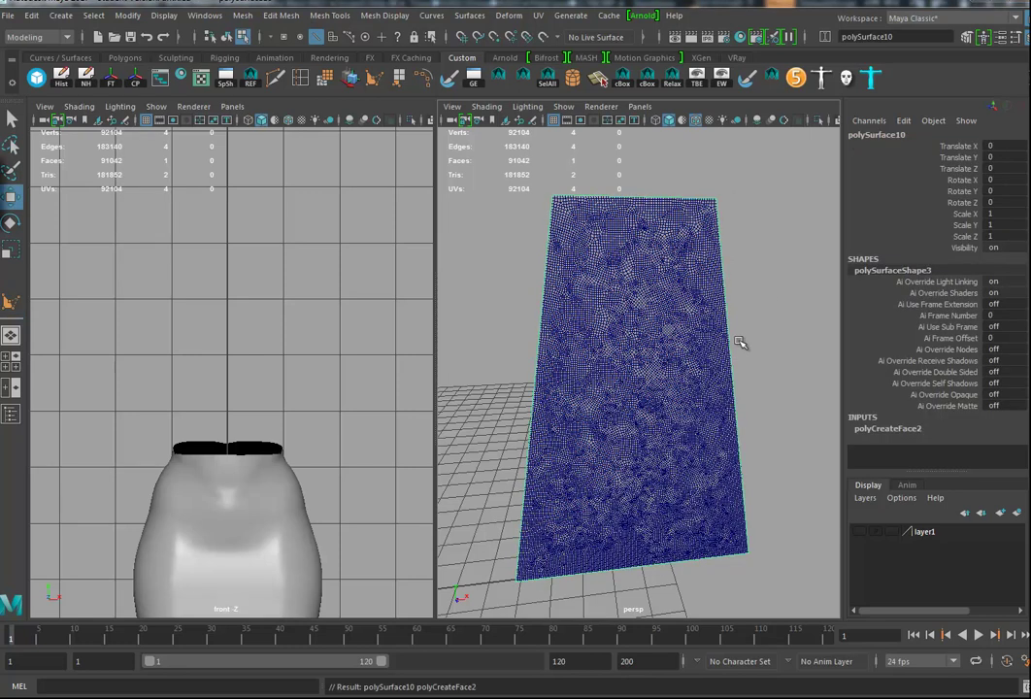
left_click_drag(721, 366, 576, 131, "alt")
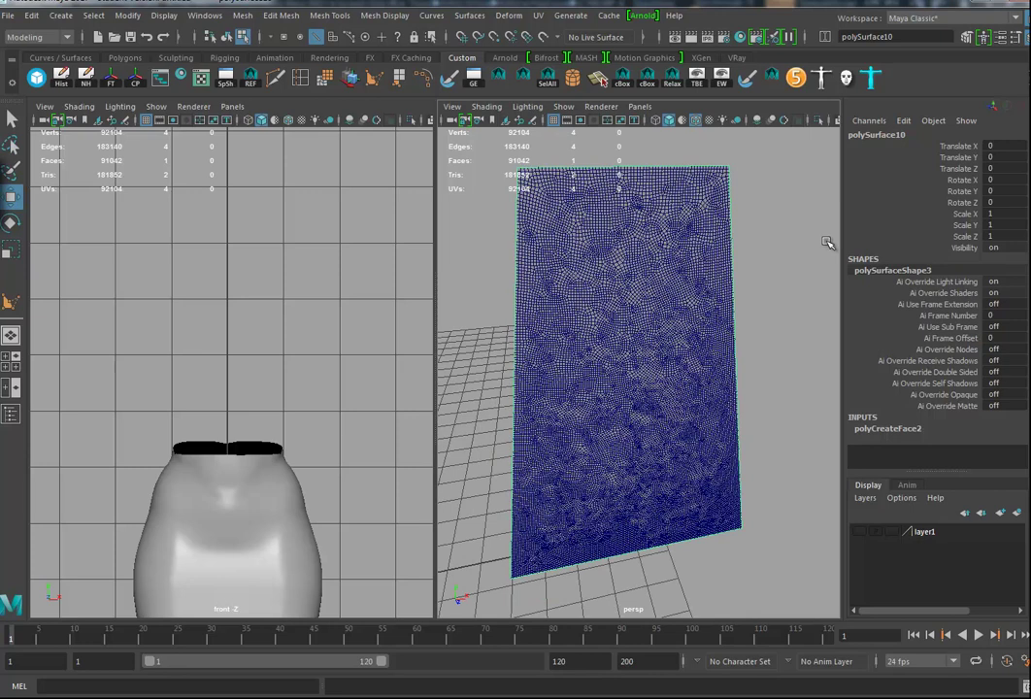
left_click_drag(680, 284, 685, 326, "alt")
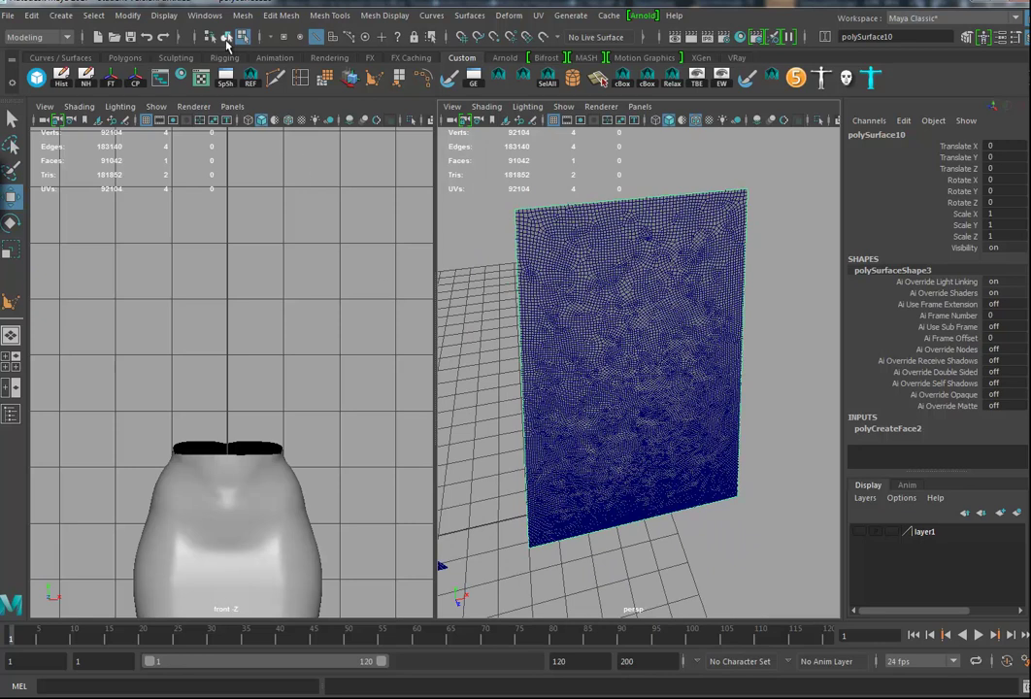
Step: Insert an edge loop through the upper edge of the second flat panel's polygon so that it runs down to the hem
left_click(226, 39)
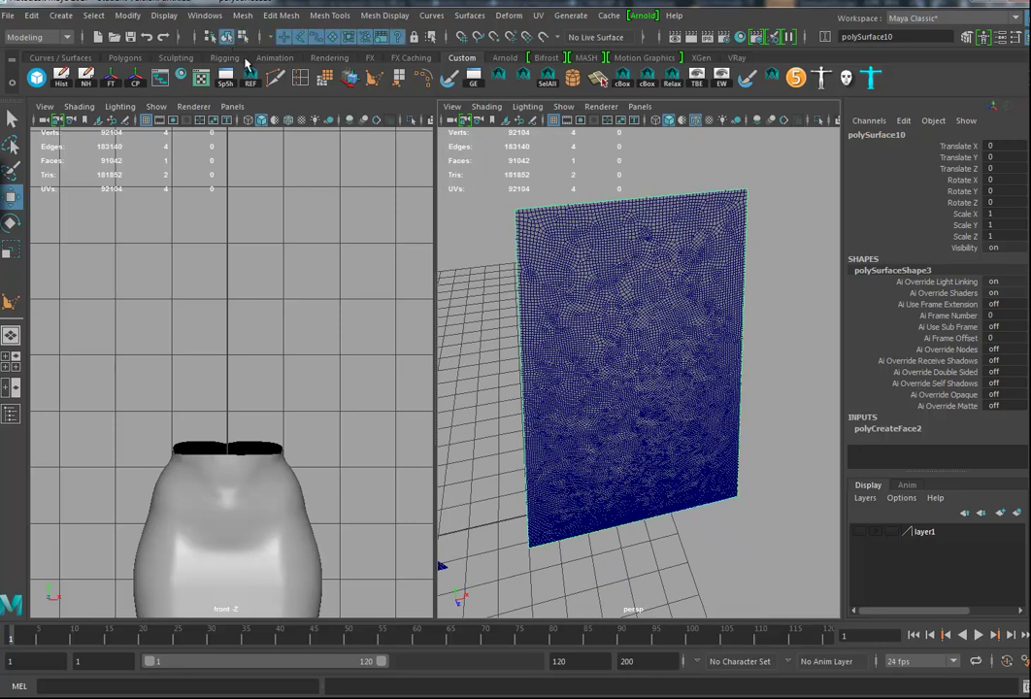
left_click(208, 36)
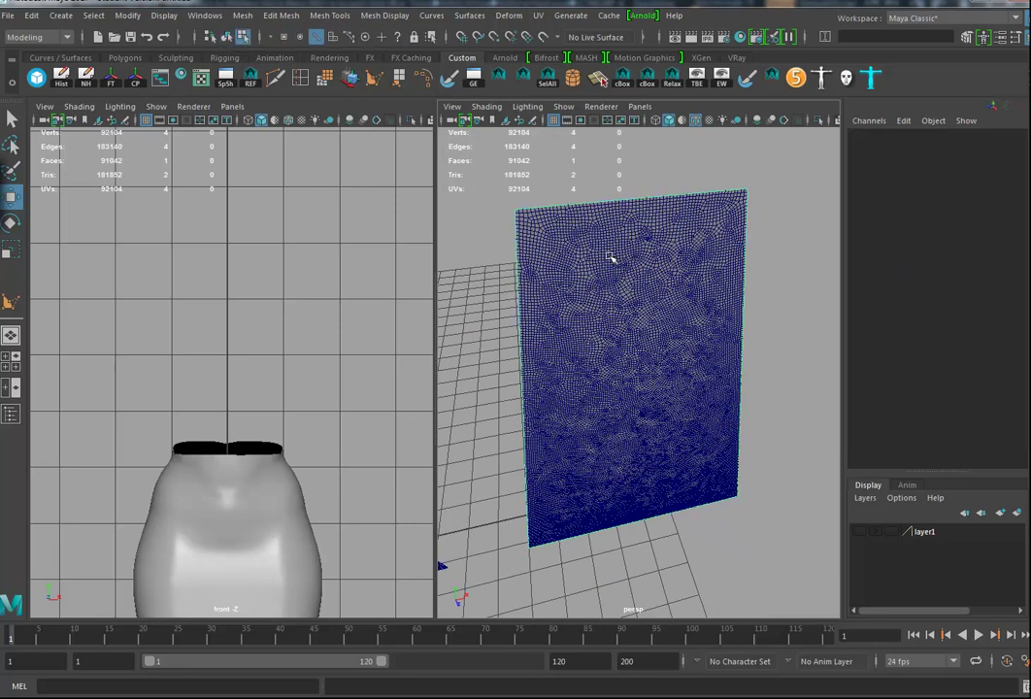
left_click(654, 184)
left_click_drag(660, 223, 668, 270, "alt")
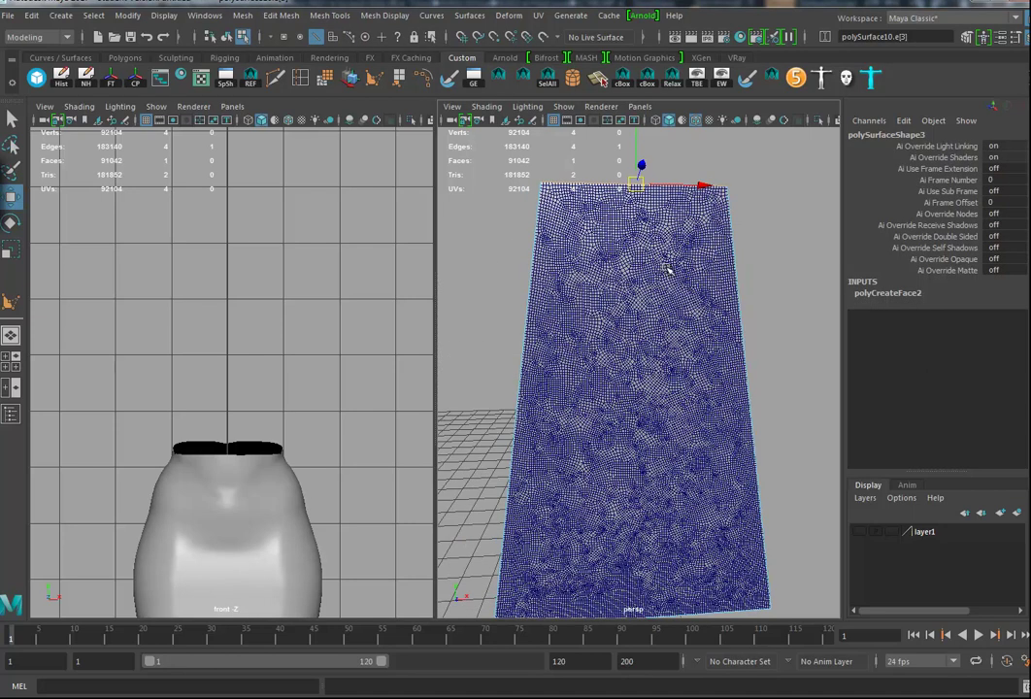
right_click_drag(614, 187, 615, 230, "ctrl")
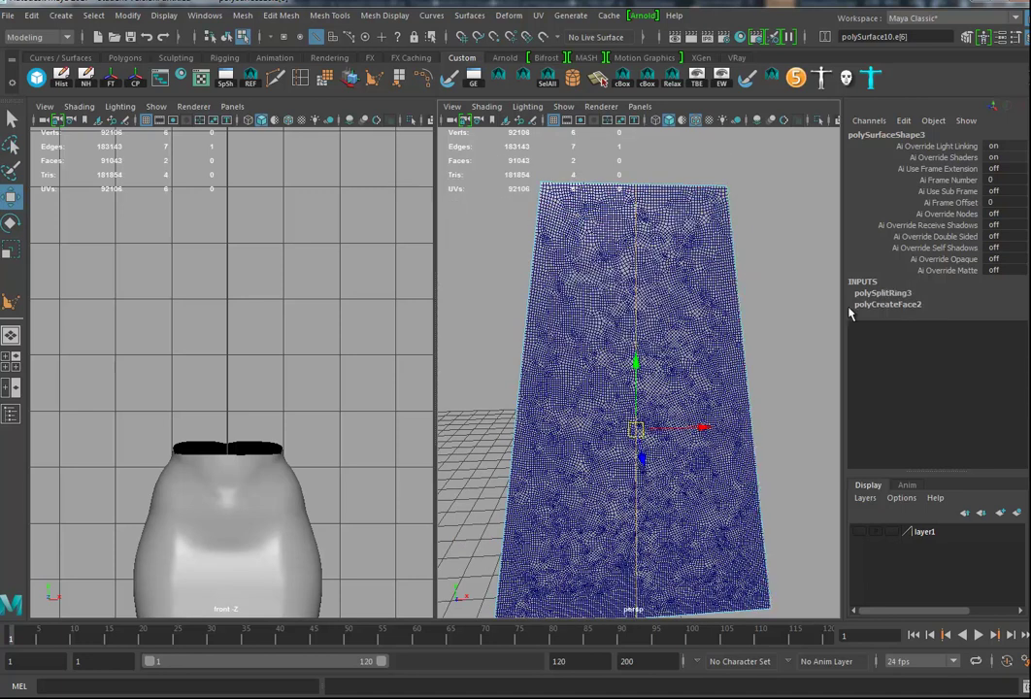
Step: Set the second polygon's new edge loop to the Multi split type with 12 divisions
left_click(884, 292)
left_click(1006, 337)
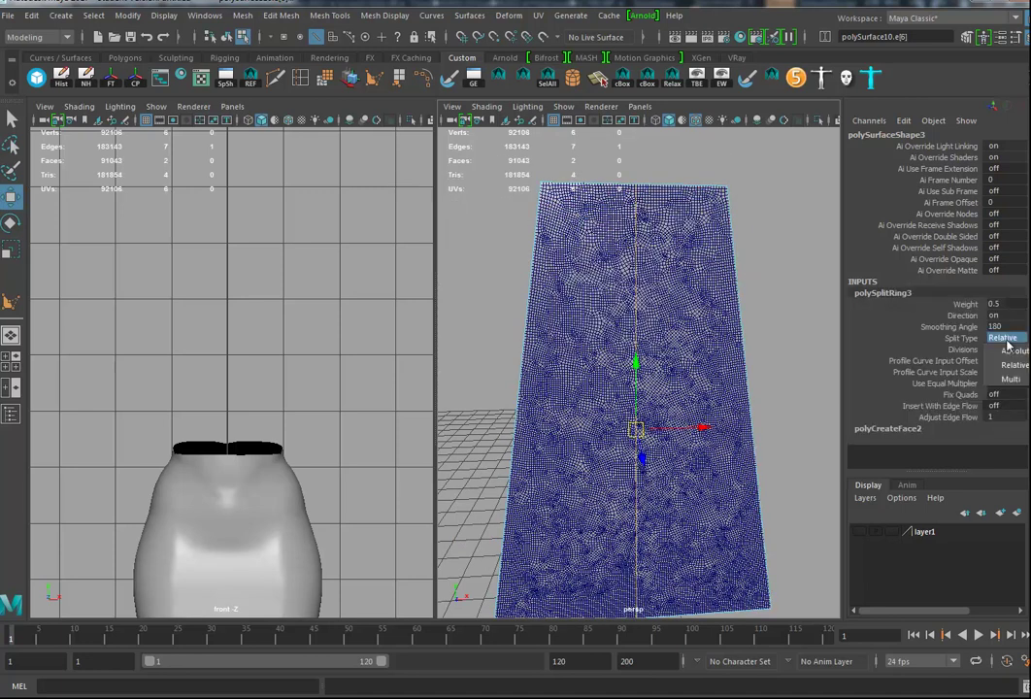
left_click(1005, 361)
middle_click_drag(594, 400, 714, 403)
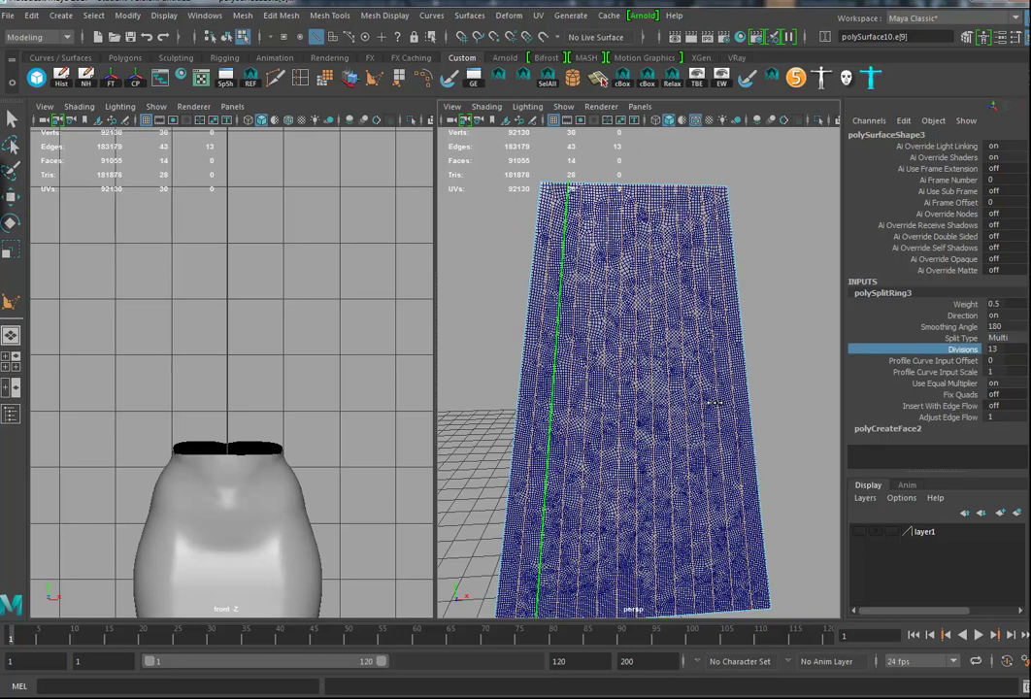
Step: Insert edge loops across the second polygon from its side edge, using the Multi split type with 24 divisions
left_click_drag(732, 403, 744, 361, "alt")
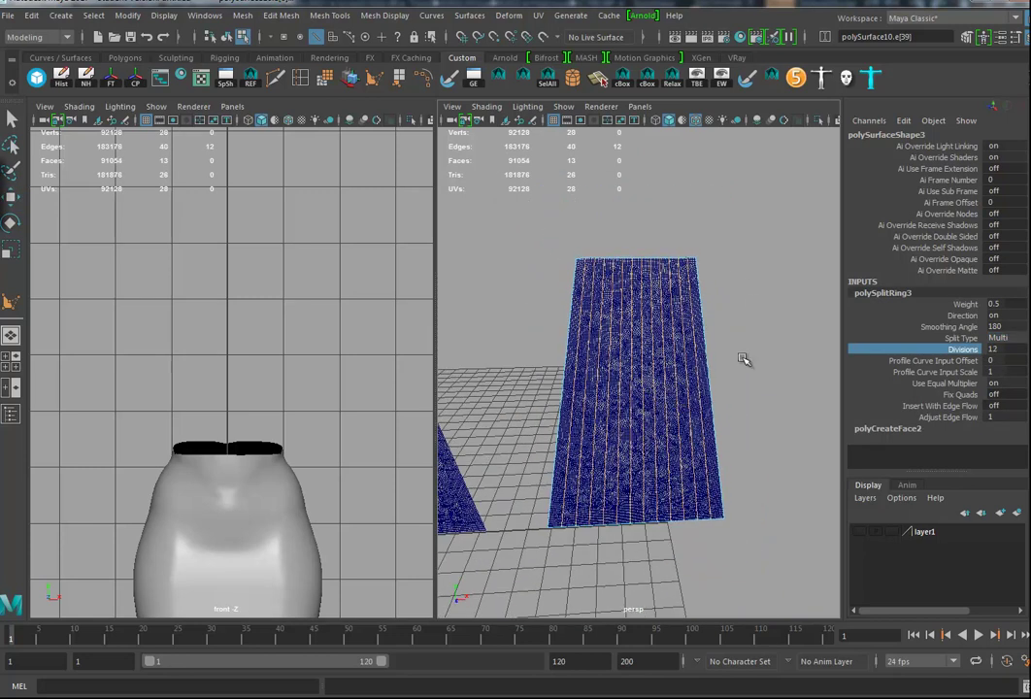
key("w")
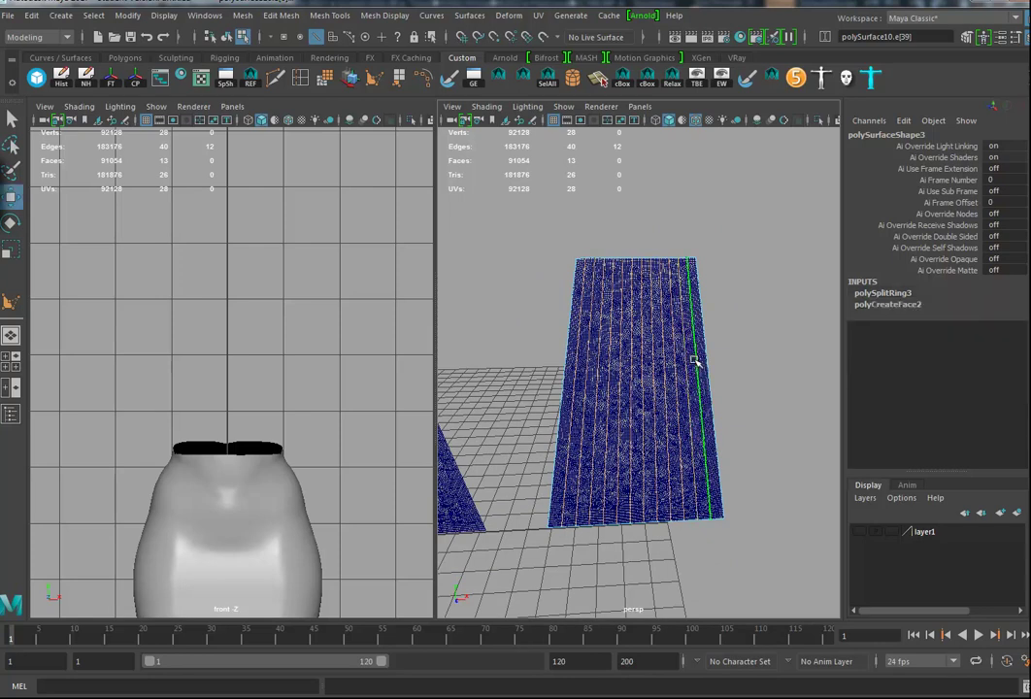
left_click(696, 361)
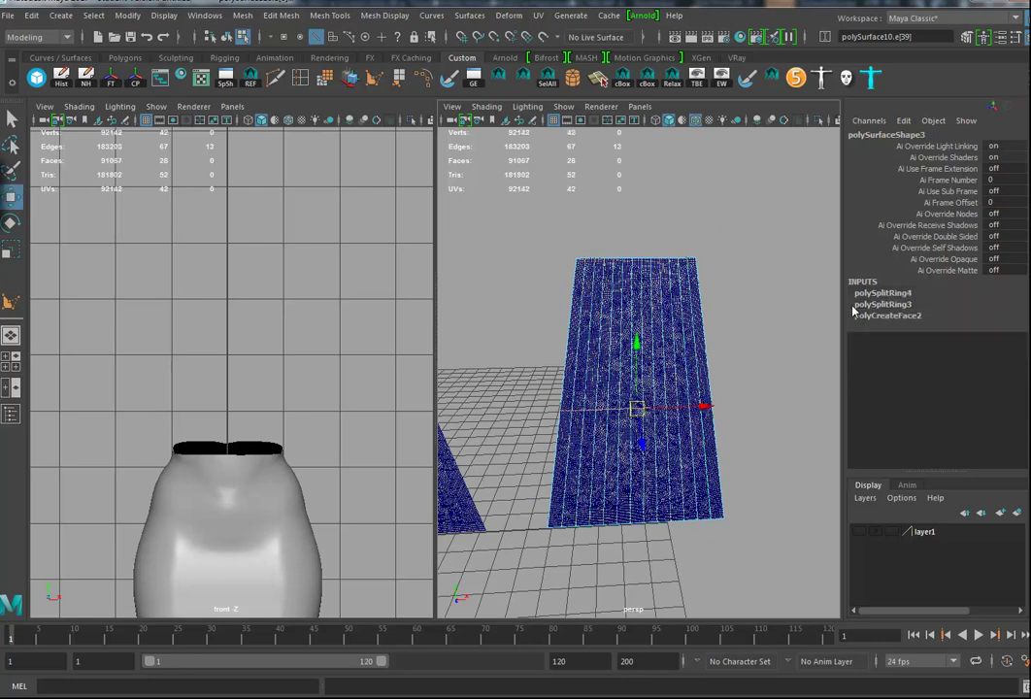
left_click(883, 292)
left_click(1010, 337)
left_click(957, 364)
middle_click_drag(719, 409, 843, 410)
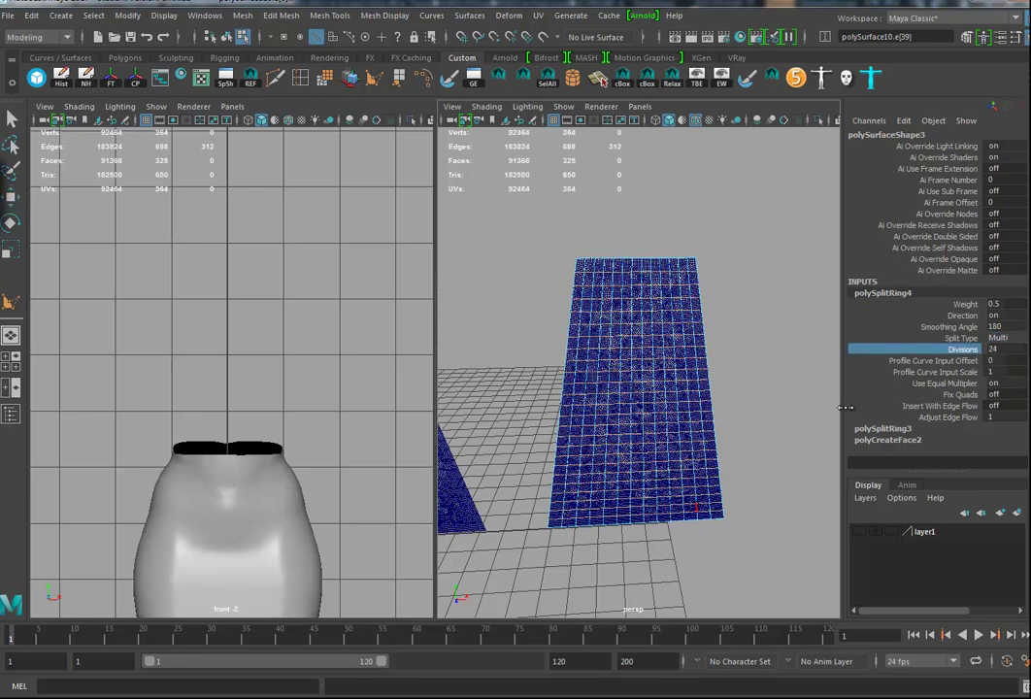
Step: Combine the two low-poly grid panels into one mesh and delete its construction history
left_click_drag(776, 431, 628, 387, "alt")
left_click(593, 352, "shift")
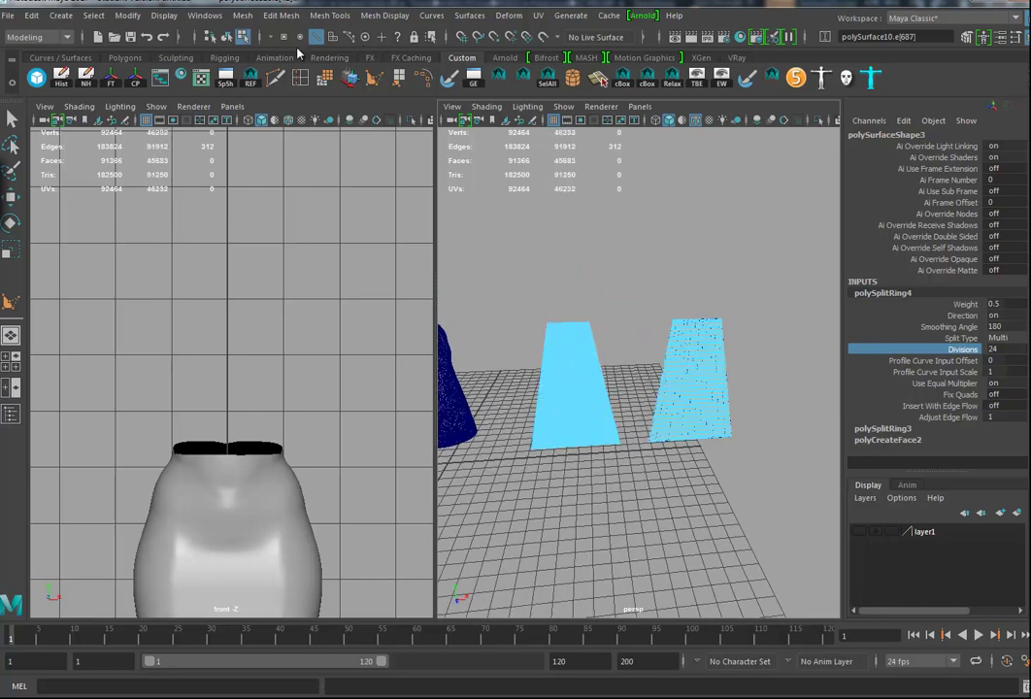
left_click(229, 37)
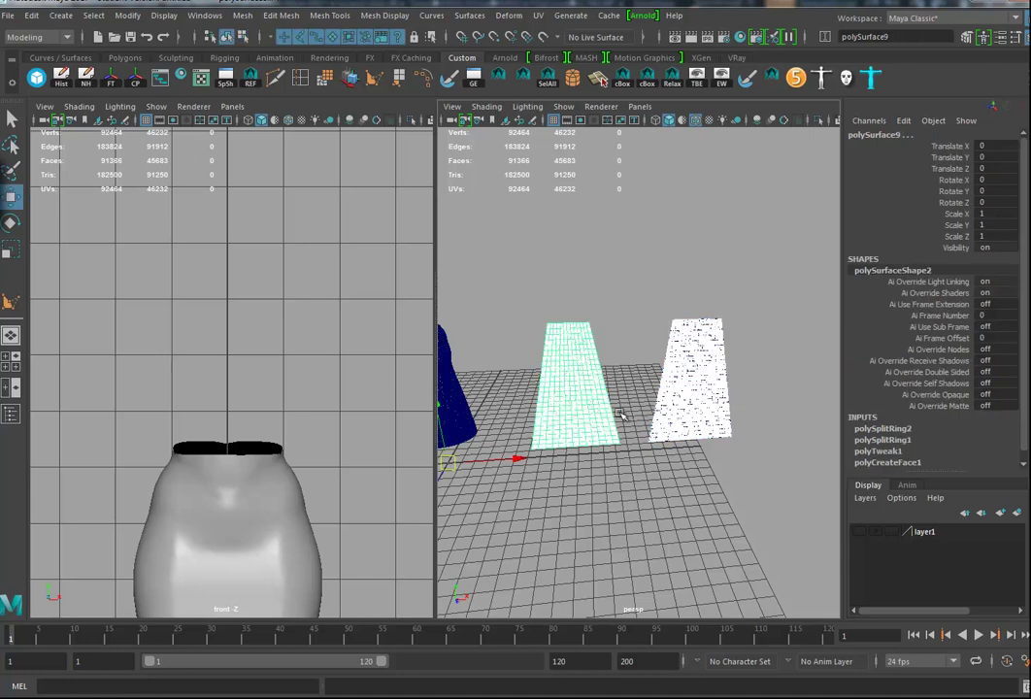
left_click_drag(679, 430, 532, 297, "alt")
left_click_drag(670, 457, 604, 471, "alt")
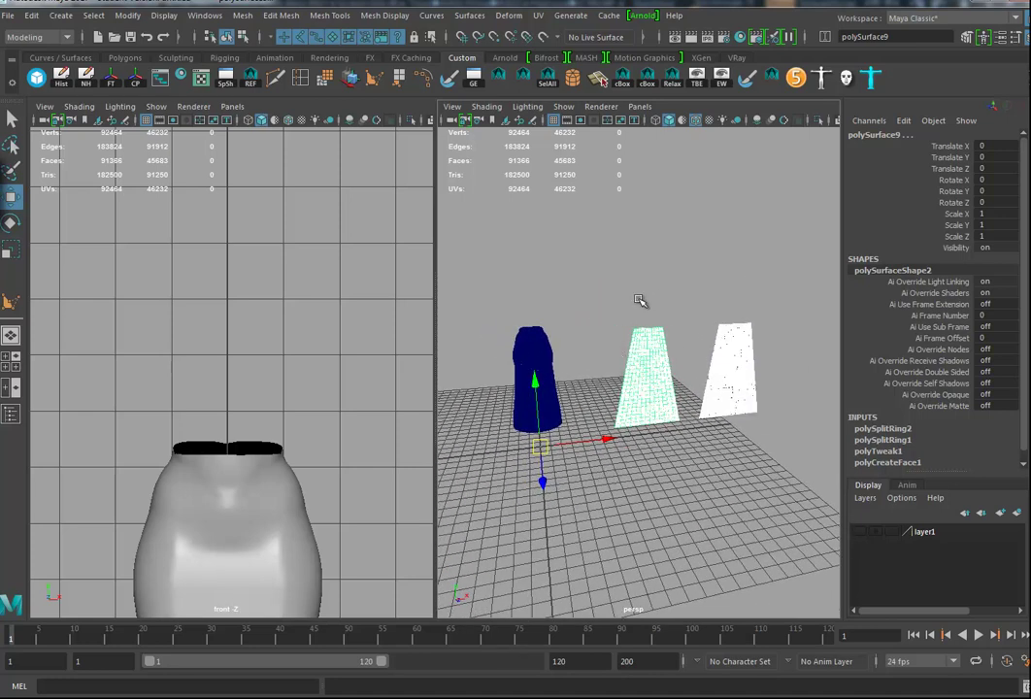
left_click(757, 393)
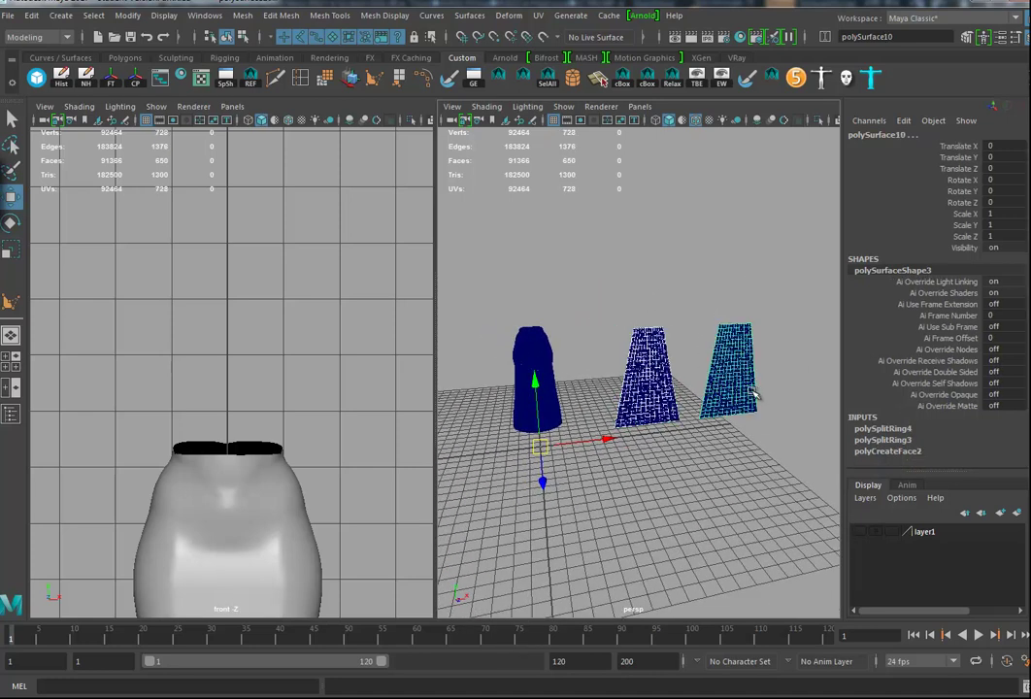
mouse_move(641, 408)
left_mouse_down("alt")
mouse_move(670, 453)
mouse_move(765, 462)
mouse_move(647, 458)
mouse_move(631, 427)
left_mouse_up("alt")
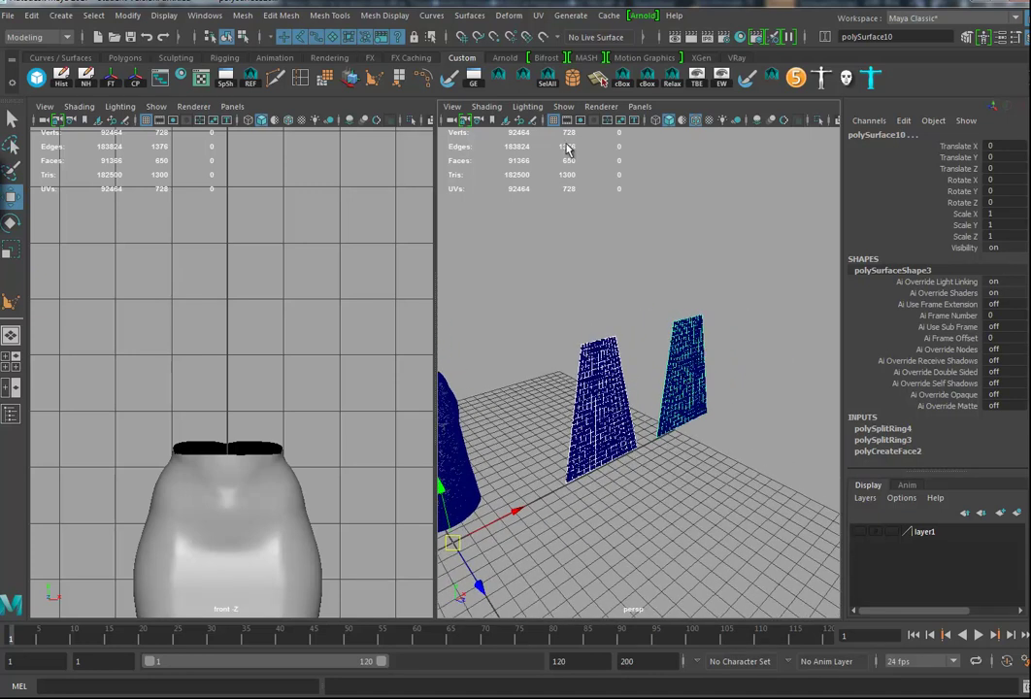
left_click(242, 16)
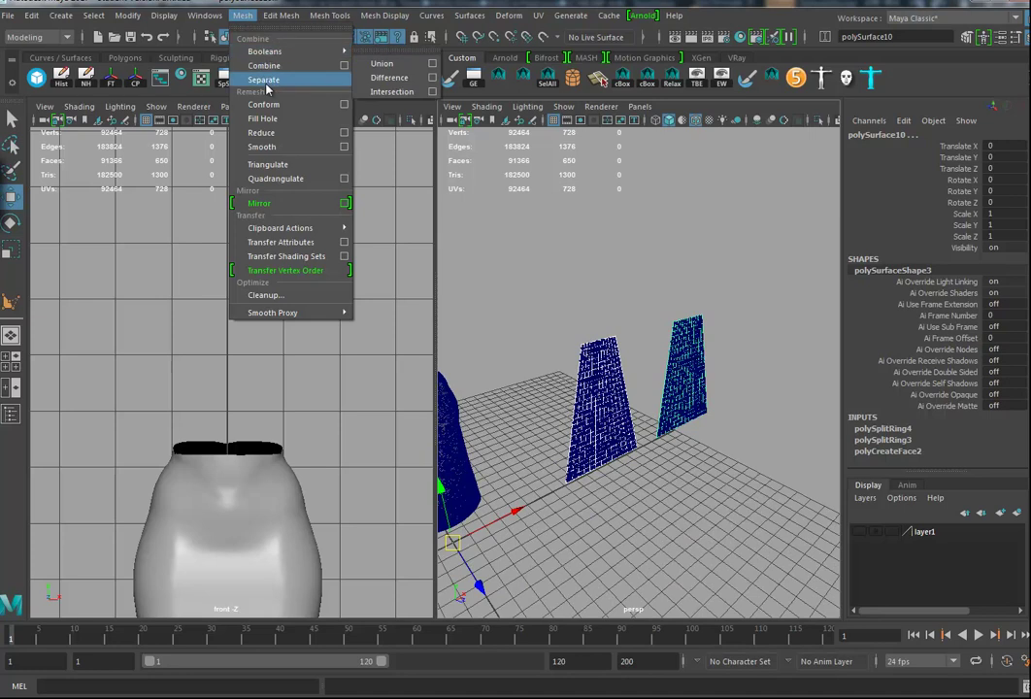
left_click(264, 67)
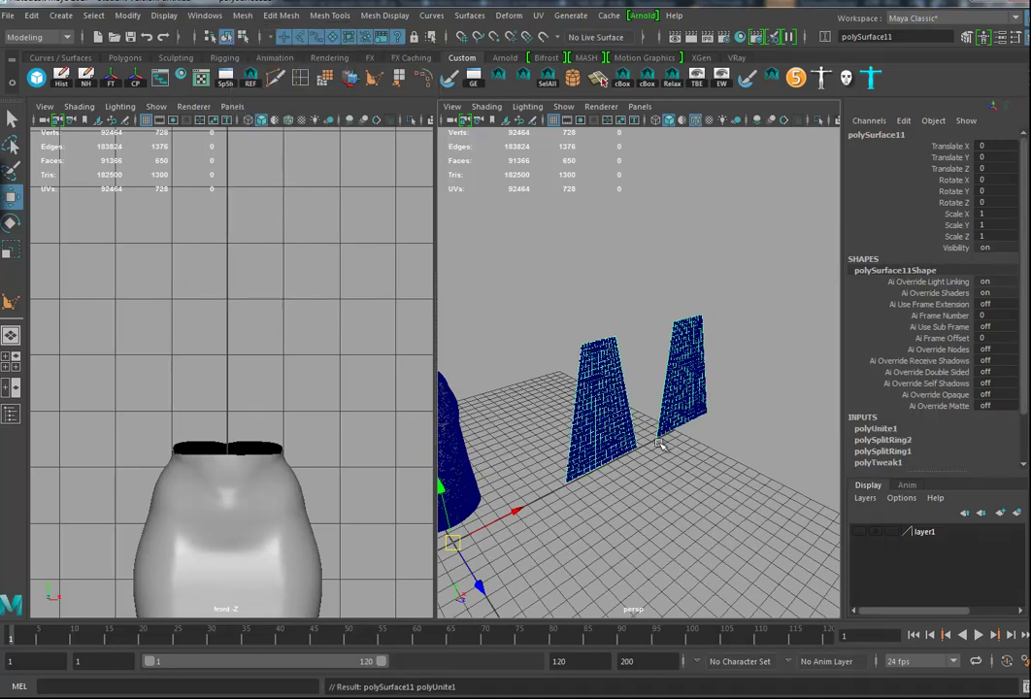
key("alt+shift+d")
Step: Rename the combined grid mesh as Dress
left_click_drag(691, 477, 581, 330, "alt")
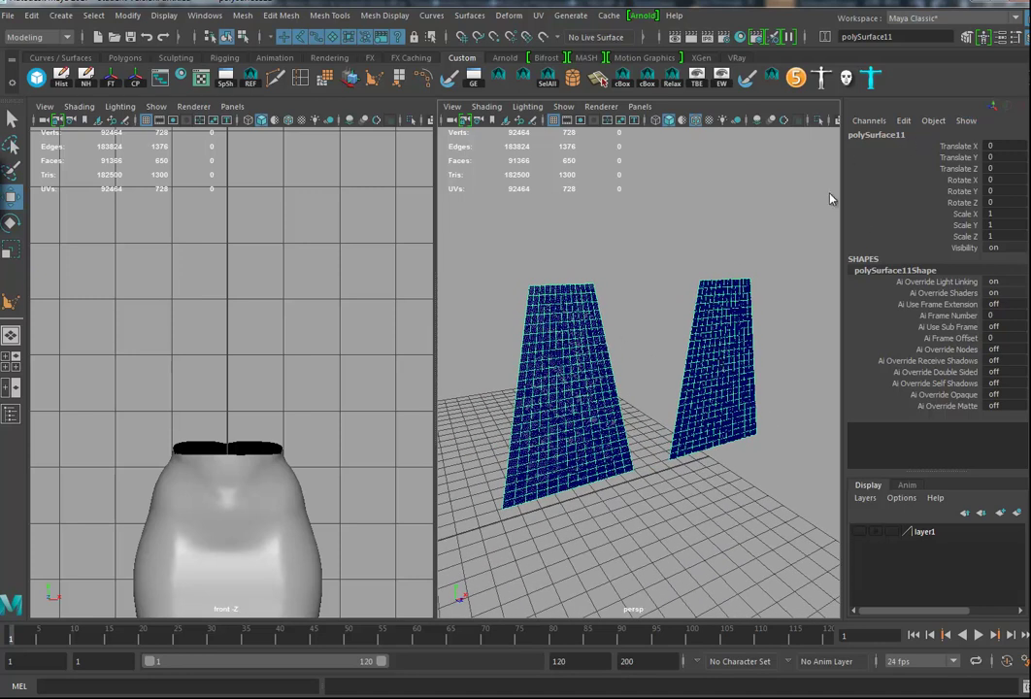
double_click(940, 135)
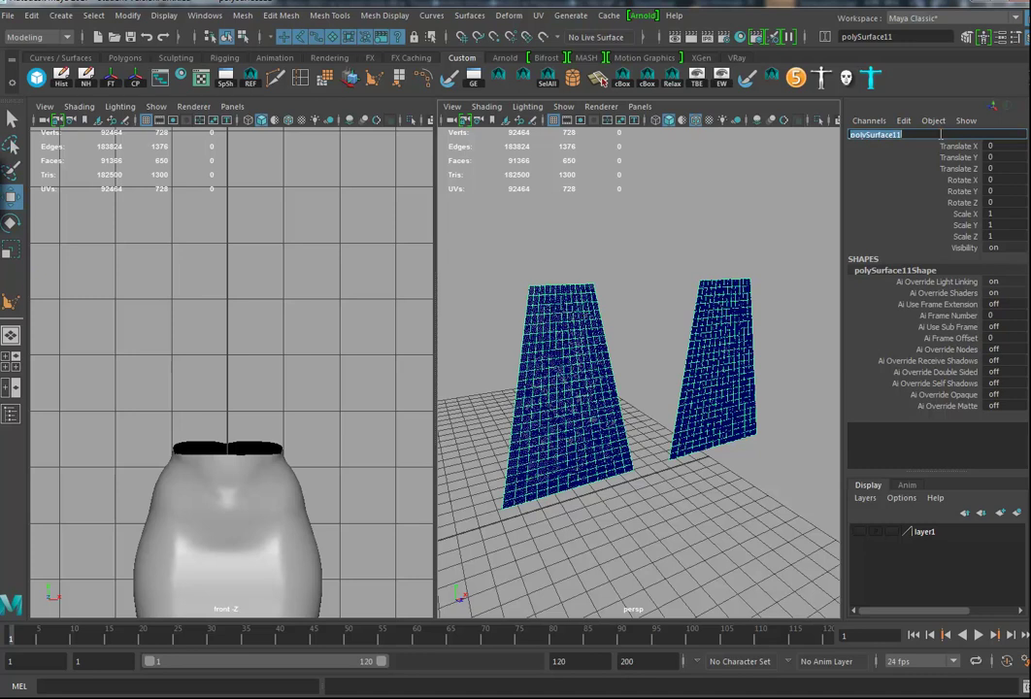
key("Return")
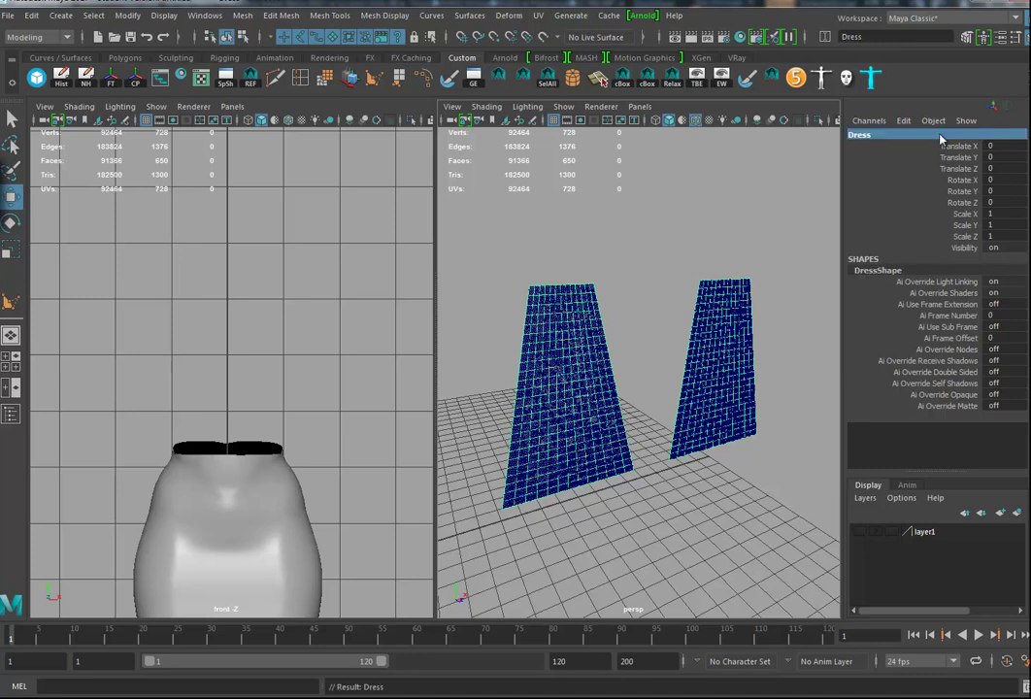
Step: Apply a Wrap deformer that binds Dress to the dense flat pattern mesh polySurface8
left_click_drag(571, 269, 796, 433)
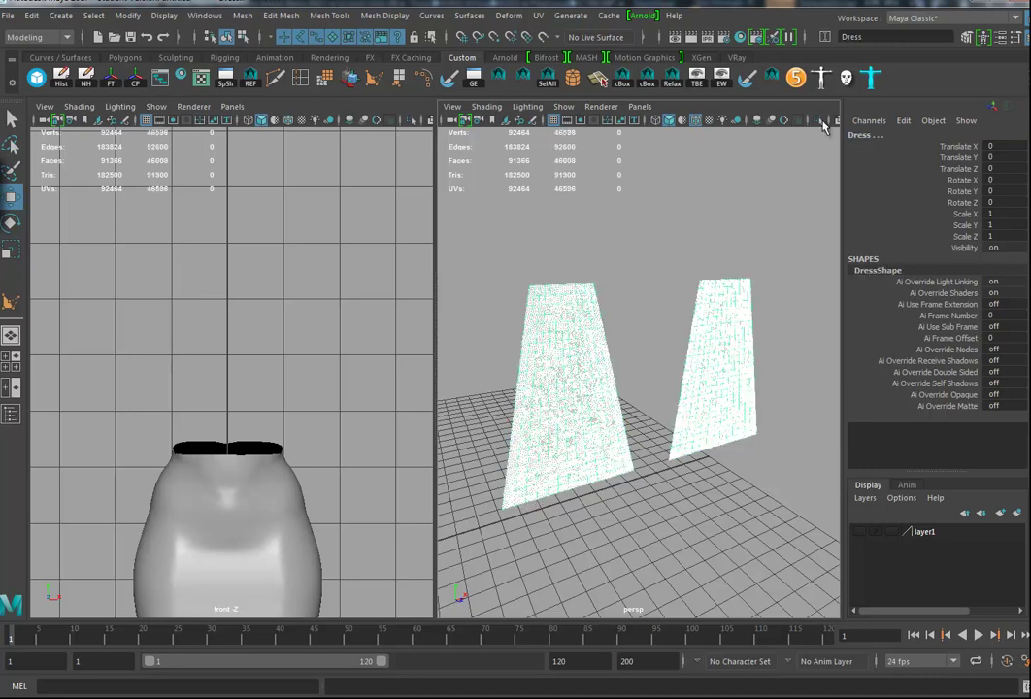
left_click(932, 120)
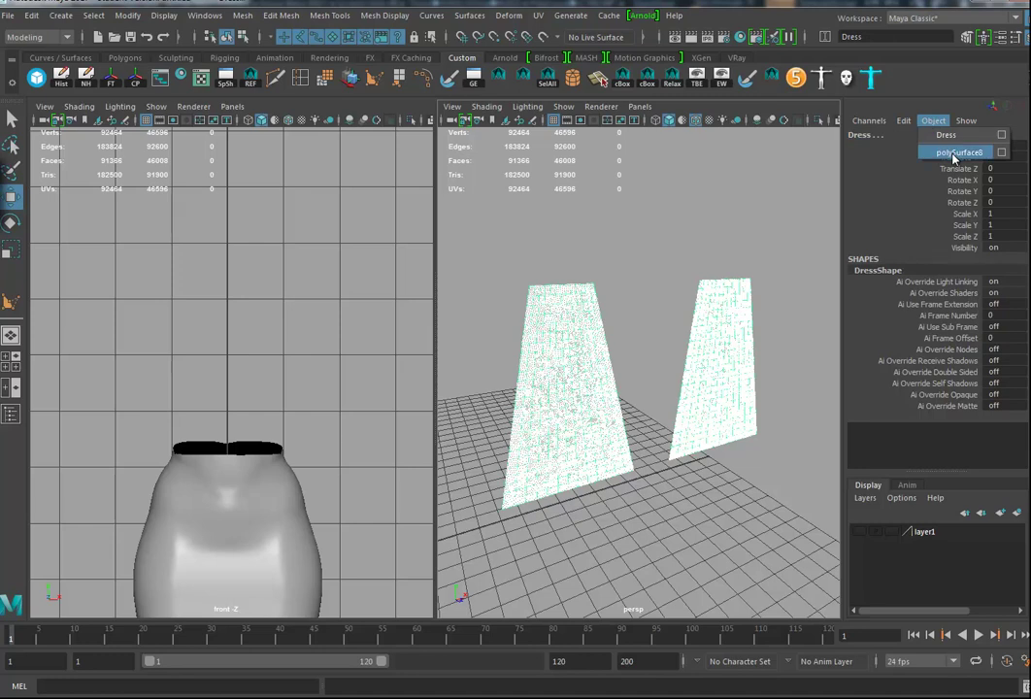
left_click(954, 153)
middle_click_drag(687, 390, 735, 394, "alt")
right_click_drag(734, 394, 708, 395, "alt")
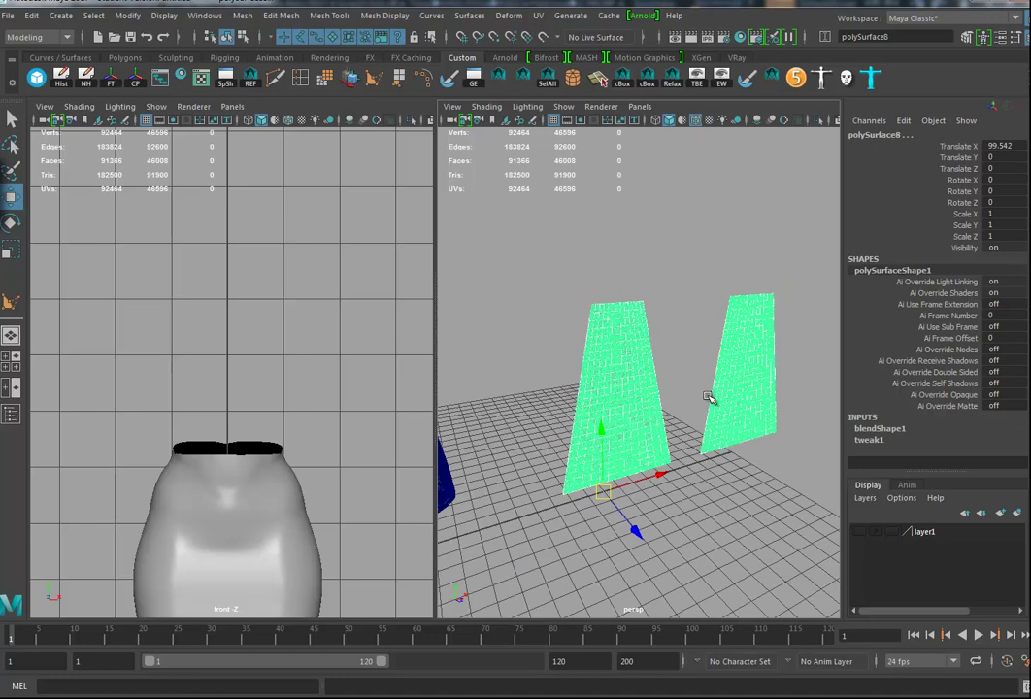
left_click(510, 16)
left_click(523, 139)
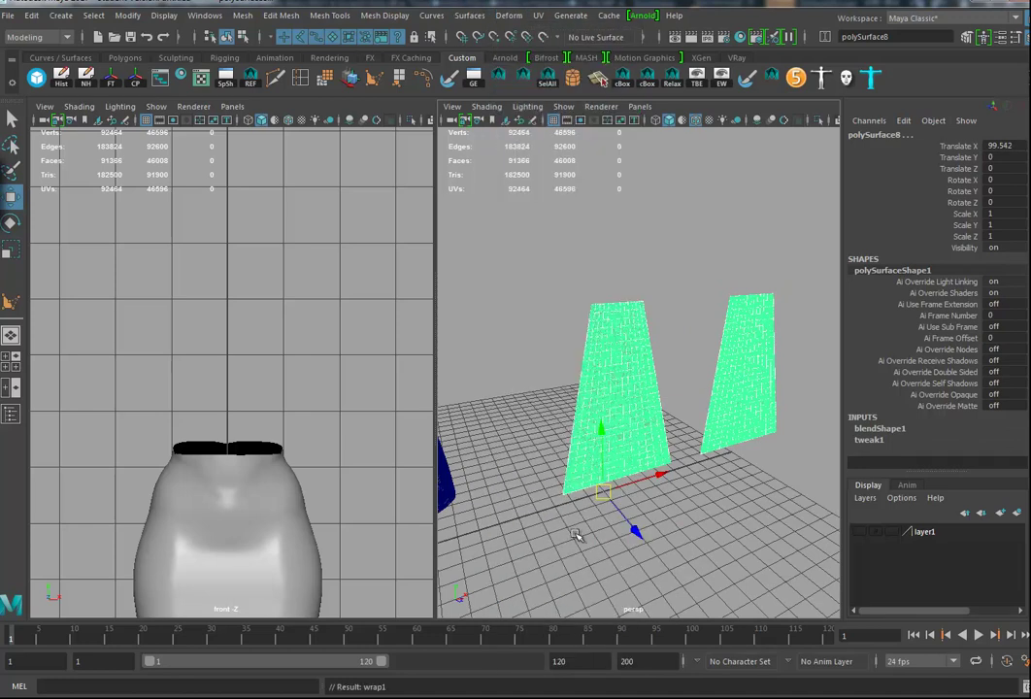
Step: Set the polySurface7 blend shape weight on polySurface8 to 1 so the flat panels morph into the draped skirt
left_click(662, 428)
left_click_drag(671, 428, 646, 406, "alt")
left_click(632, 349, "shift")
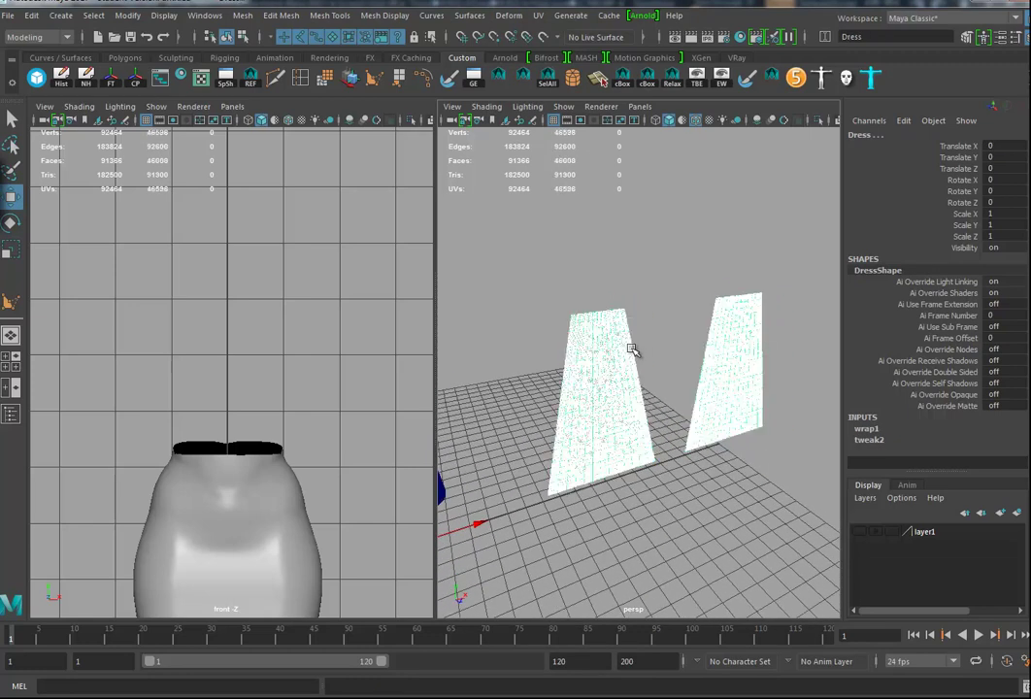
left_click(632, 388)
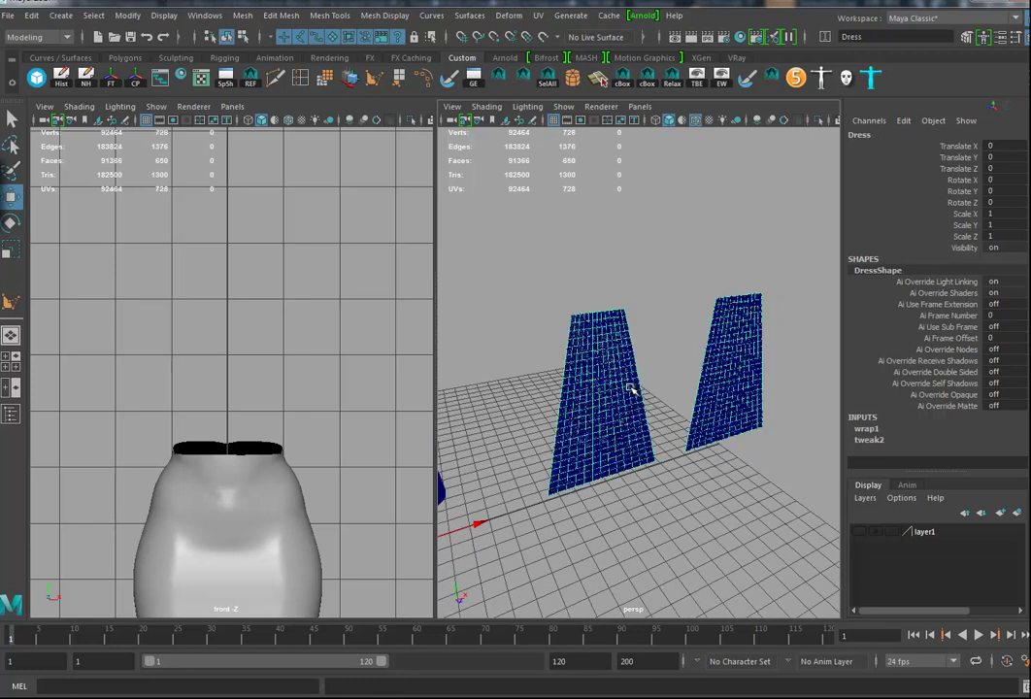
left_click(686, 427)
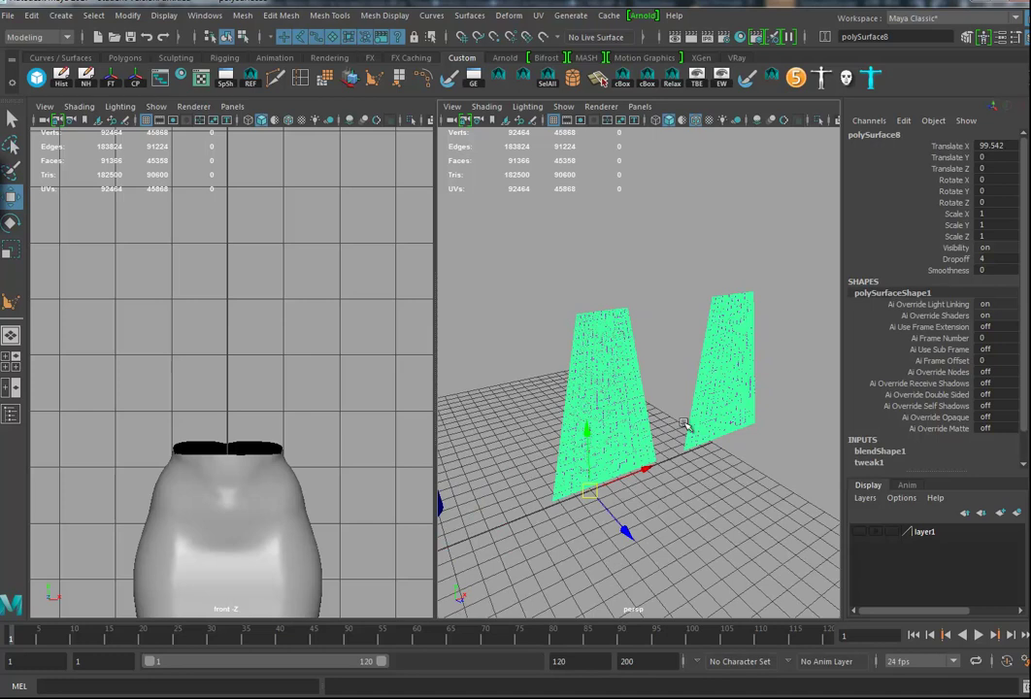
left_click(879, 453)
left_click(932, 442)
middle_click_drag(638, 472, 668, 468)
left_click_drag(682, 468, 657, 453, "alt")
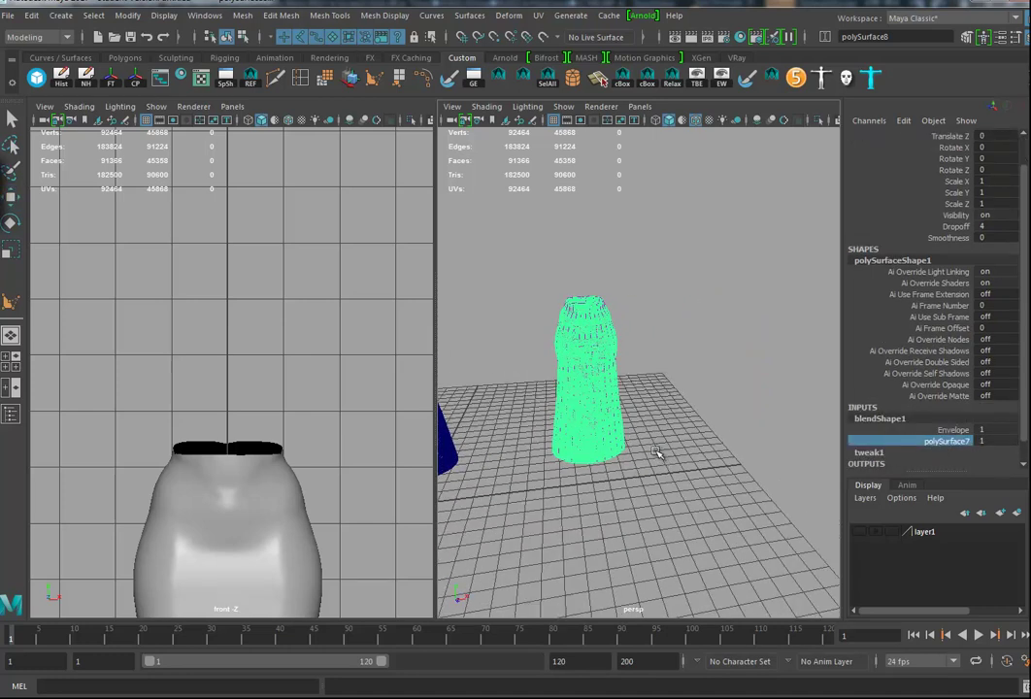
Step: Isolate the wrapped Dress mesh in the perspective view and display it with smooth preview
scroll(524, 408, "up", 5)
middle_click_drag(522, 405, 620, 423, "alt")
left_click_drag(619, 423, 614, 428, "alt")
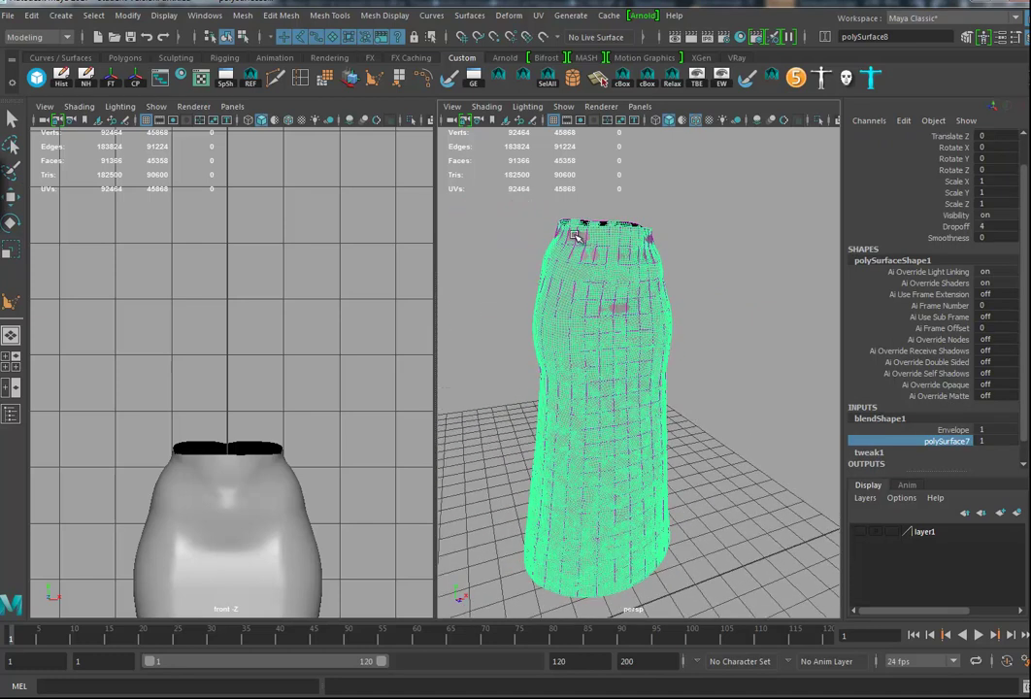
left_click(575, 236)
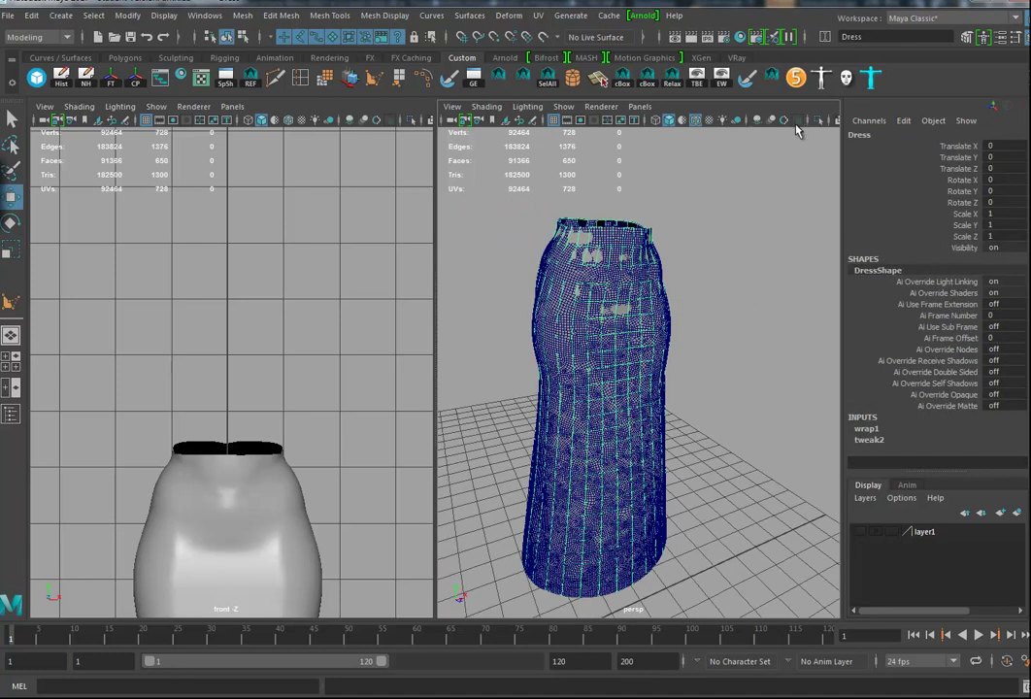
left_click(818, 119)
left_click_drag(689, 403, 620, 422, "alt")
left_click_drag(510, 320, 583, 282, "alt")
right_click_drag(570, 304, 622, 325, "alt")
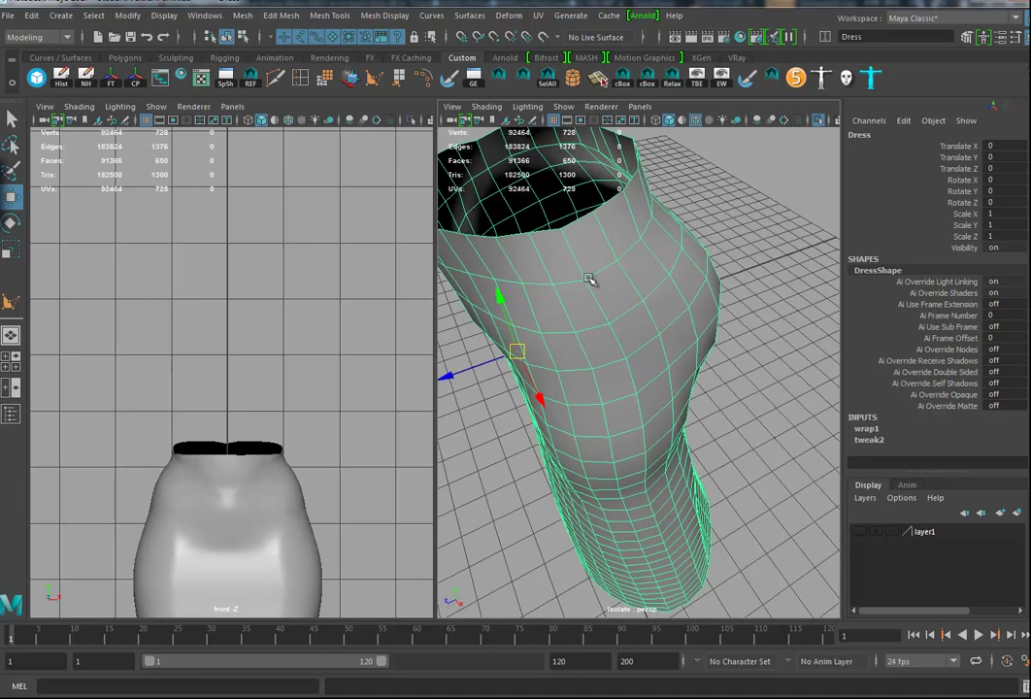
right_click_drag(589, 280, 595, 281, "alt")
left_click_drag(640, 357, 686, 302, "alt")
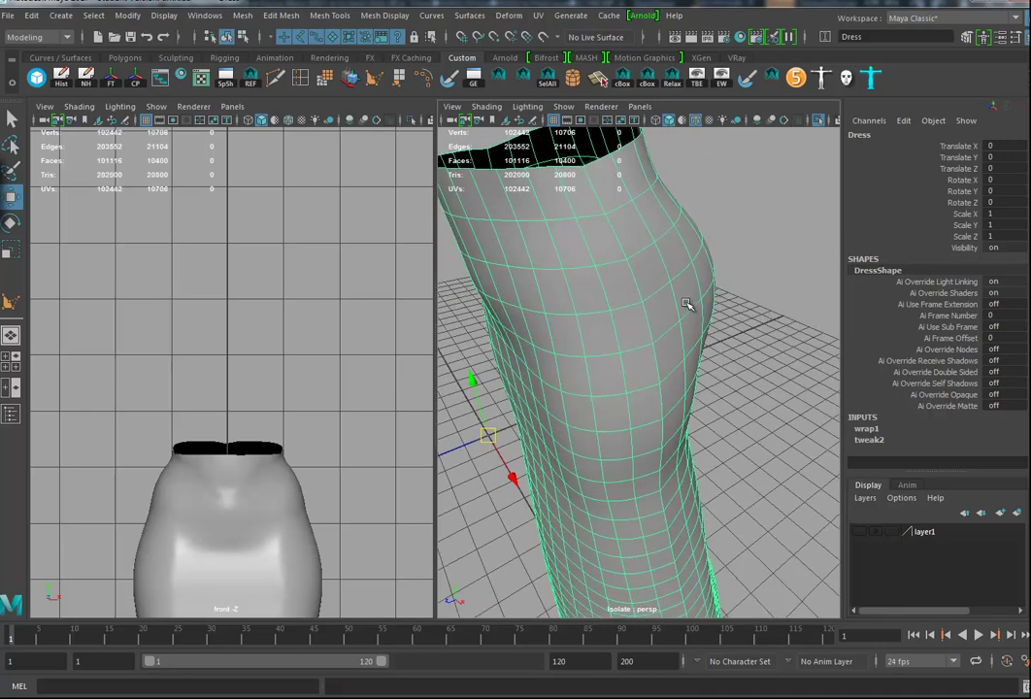
left_click(752, 370)
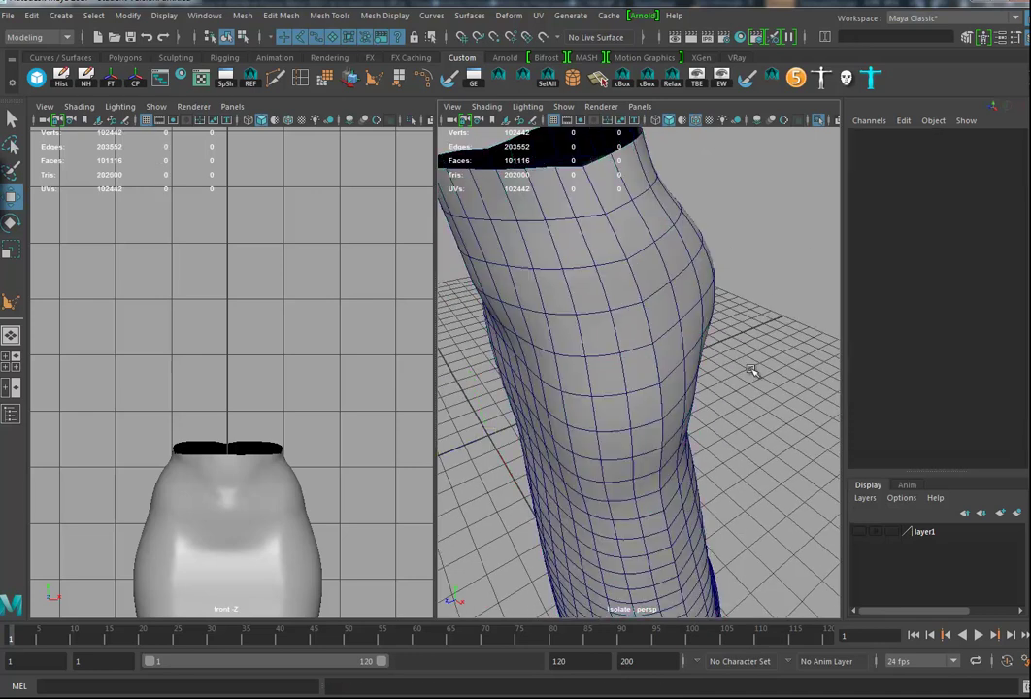
left_click(684, 119)
left_click_drag(670, 395, 658, 385, "alt")
Step: Select the border edge loops of both Dress panels in edge mode
left_click(594, 281)
right_click_drag(590, 270, 586, 234)
left_click(583, 251)
double_click(581, 252)
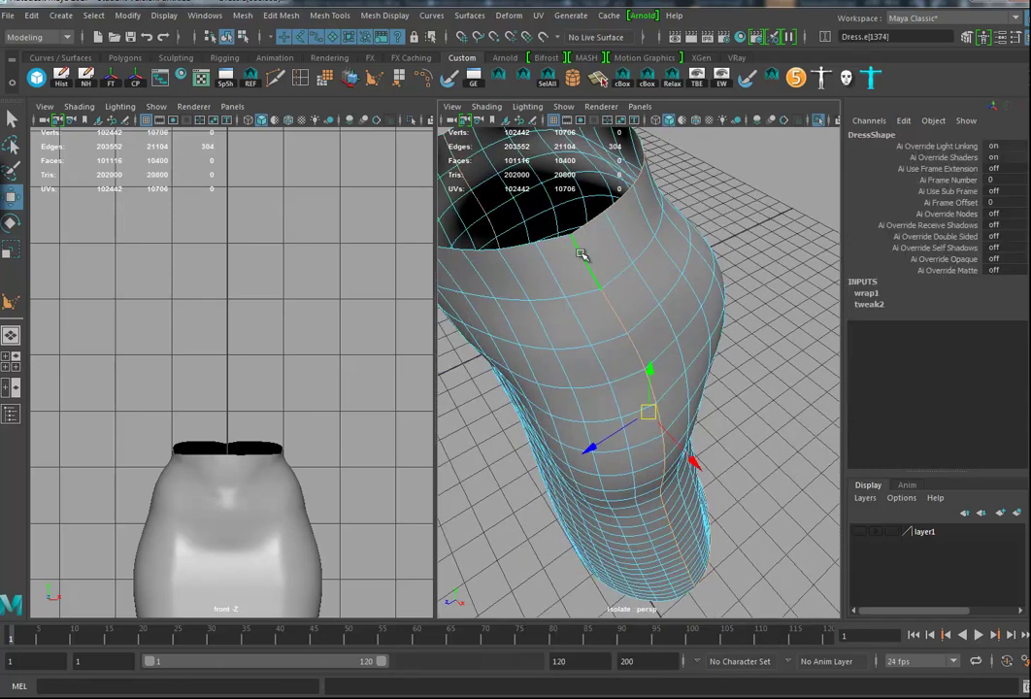
left_click_drag(595, 282, 614, 347, "alt")
double_click(533, 211, "shift")
Step: Deselect the waist and hem edges of the Dress, keeping only the side-seam edges selected
left_click_drag(571, 239, 498, 290, "ctrl")
left_click_drag(600, 263, 658, 220, "ctrl")
middle_click_drag(723, 426, 716, 317, "alt")
right_click_drag(716, 318, 656, 398, "alt")
middle_click_drag(657, 399, 607, 204, "alt")
left_click_drag(601, 317, 683, 355, "alt")
left_click_drag(491, 451, 634, 401, "ctrl")
middle_click_drag(683, 424, 666, 433, "alt")
left_click_drag(724, 416, 732, 412, "alt")
left_click_drag(773, 361, 642, 454, "ctrl")
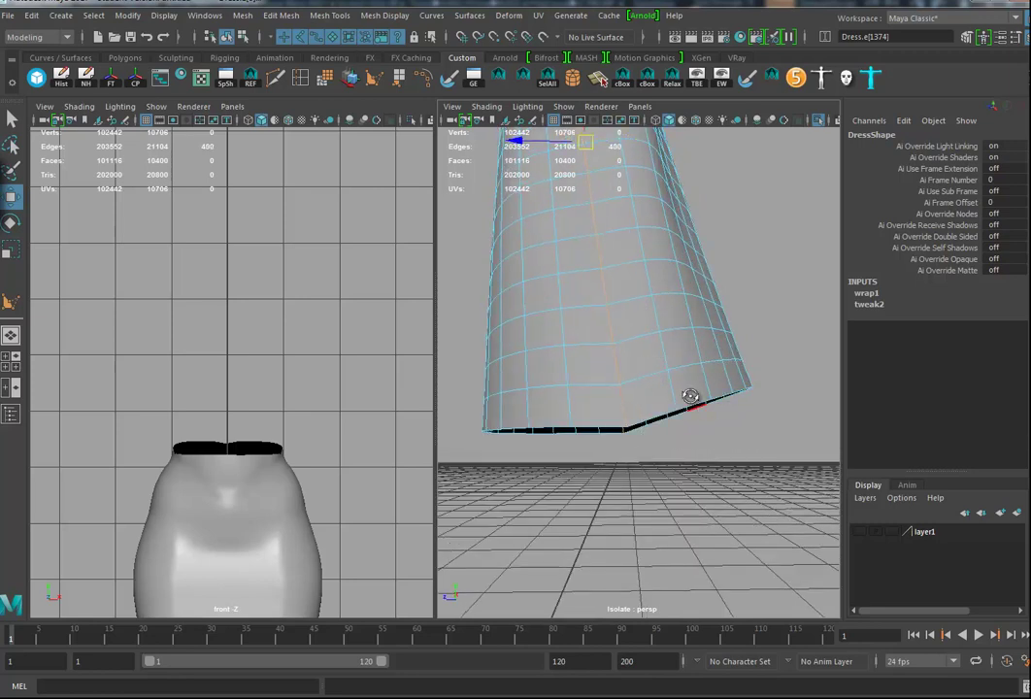
Step: Try to bridge the selected edges of both Dress side seams at once, and undo the bridge
left_click_drag(691, 396, 659, 389, "alt")
left_click_drag(691, 288, 594, 258, "alt")
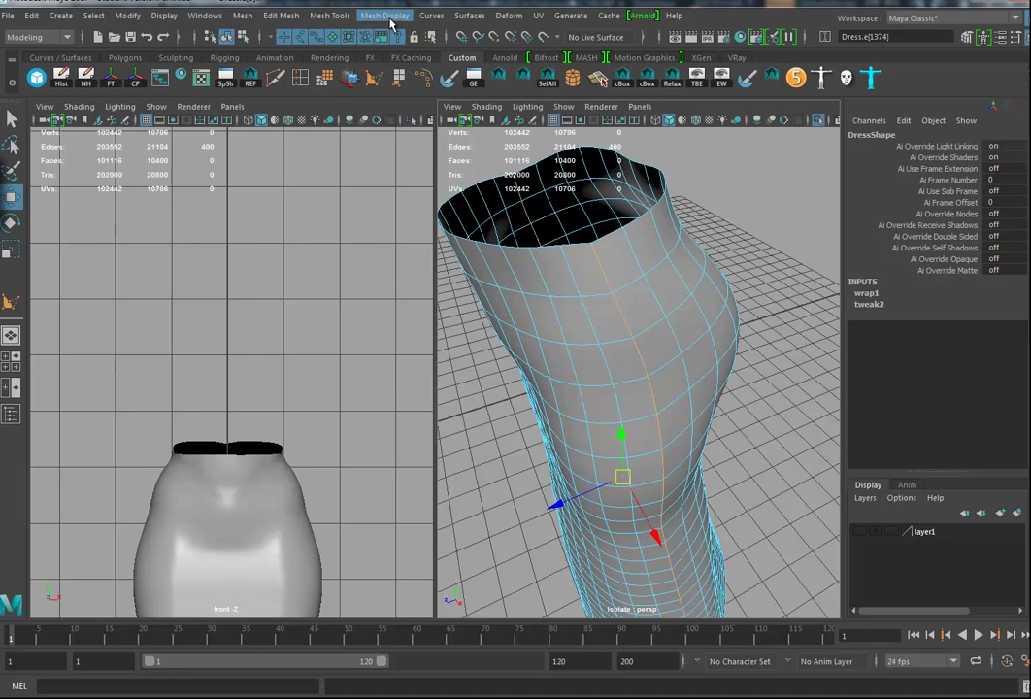
left_click(335, 16)
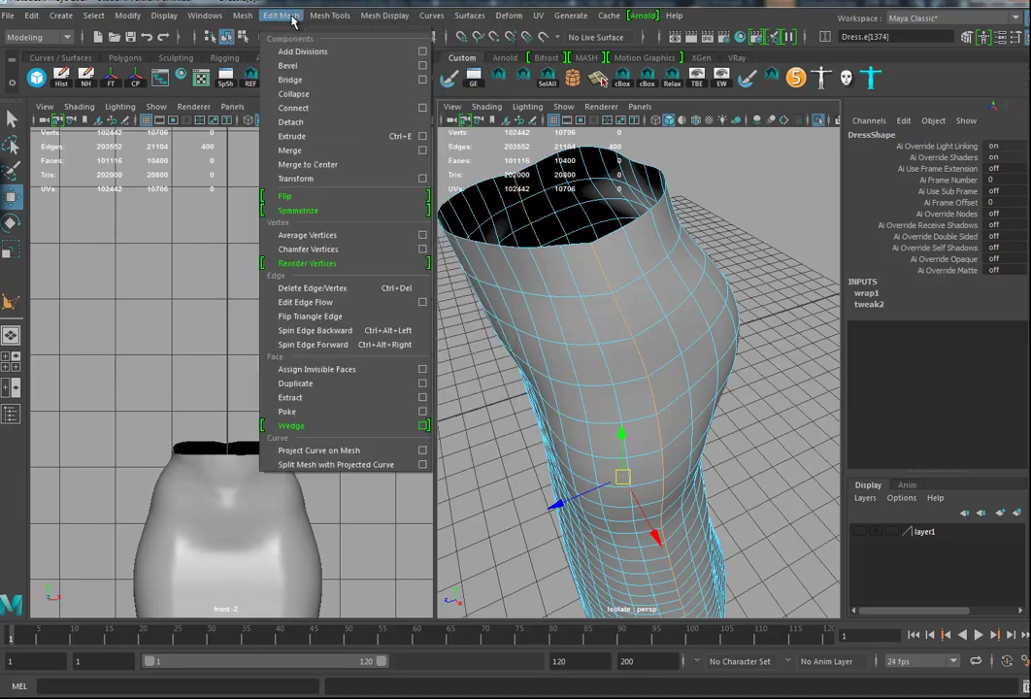
left_click(294, 82)
mouse_move(682, 316)
left_mouse_down("alt")
mouse_move(668, 336)
mouse_move(696, 324)
mouse_move(681, 325)
left_mouse_up("alt")
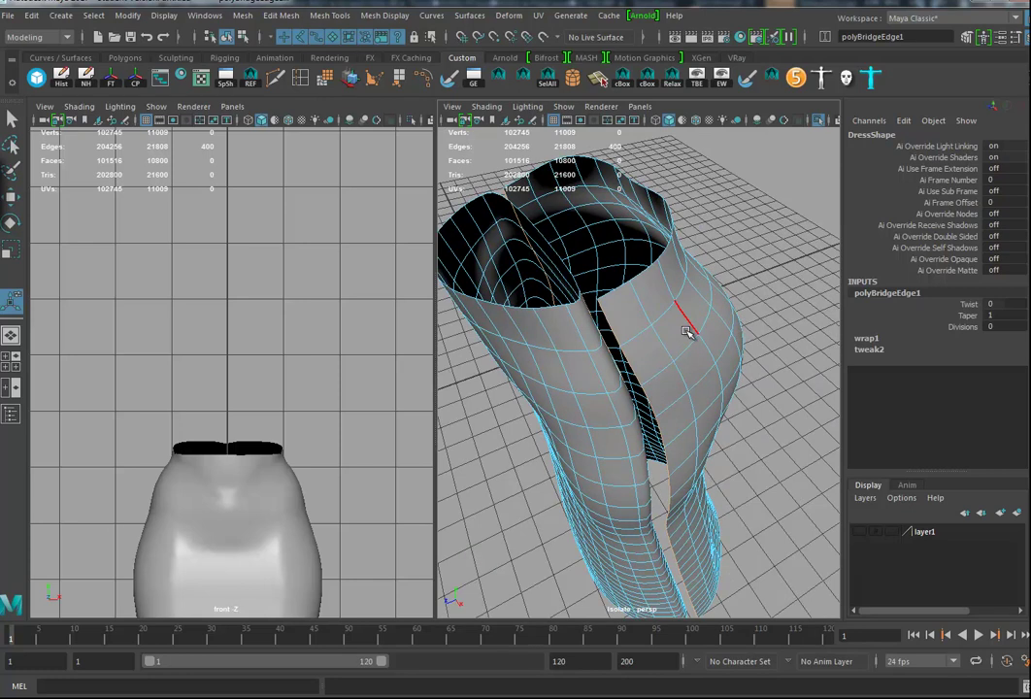
left_click(964, 328)
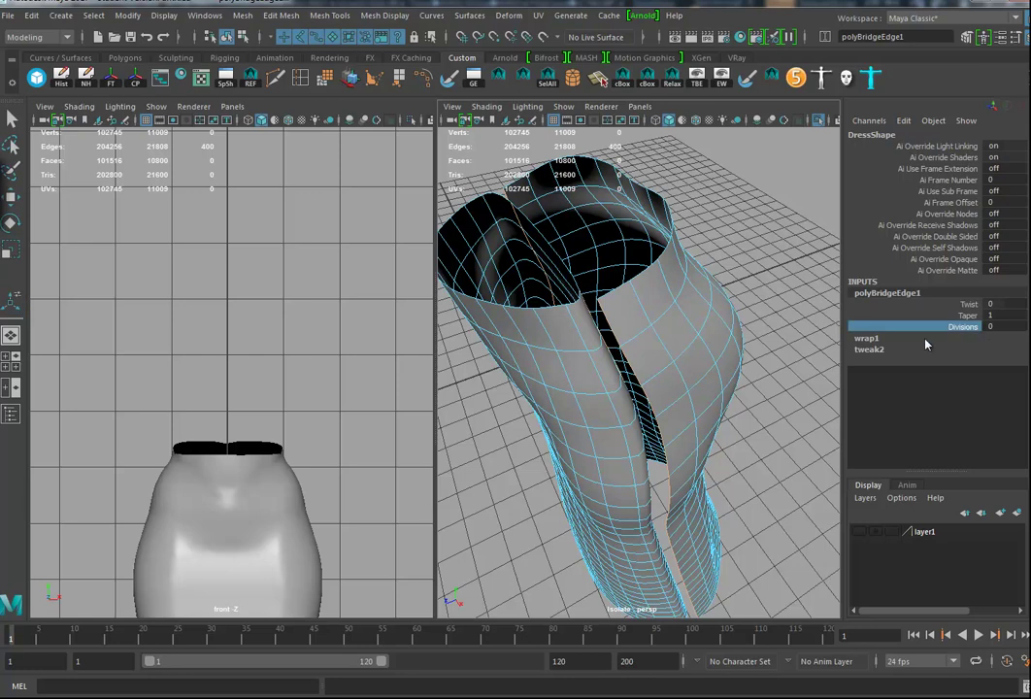
key("ctrl+z")
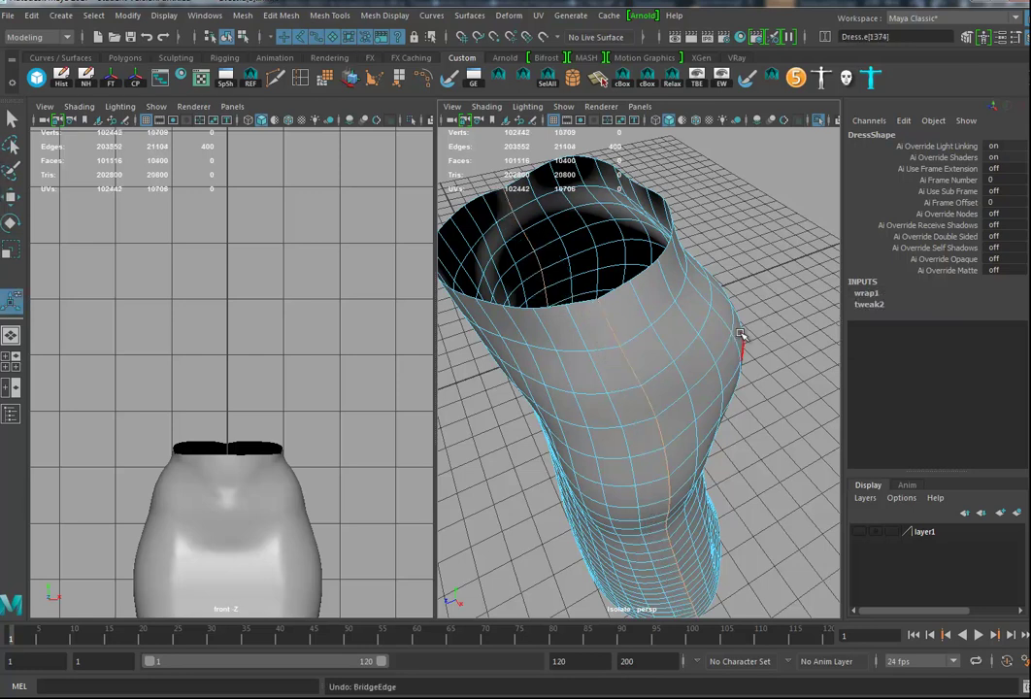
Step: Clear the Dress's edge selection and reselect its panel border edge loops in edge mode
left_click_drag(704, 373, 689, 299, "alt")
right_click_drag(689, 300, 695, 295)
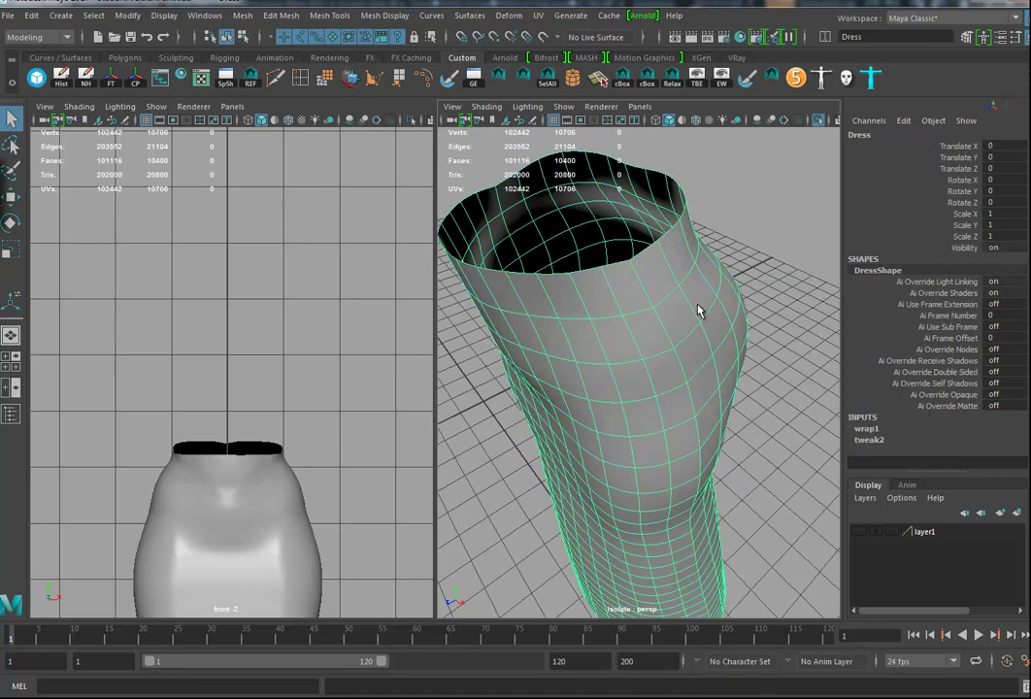
mouse_move(702, 324)
left_mouse_down("alt")
mouse_move(698, 292)
mouse_move(692, 305)
left_mouse_up("alt")
right_click_drag(658, 264, 660, 228)
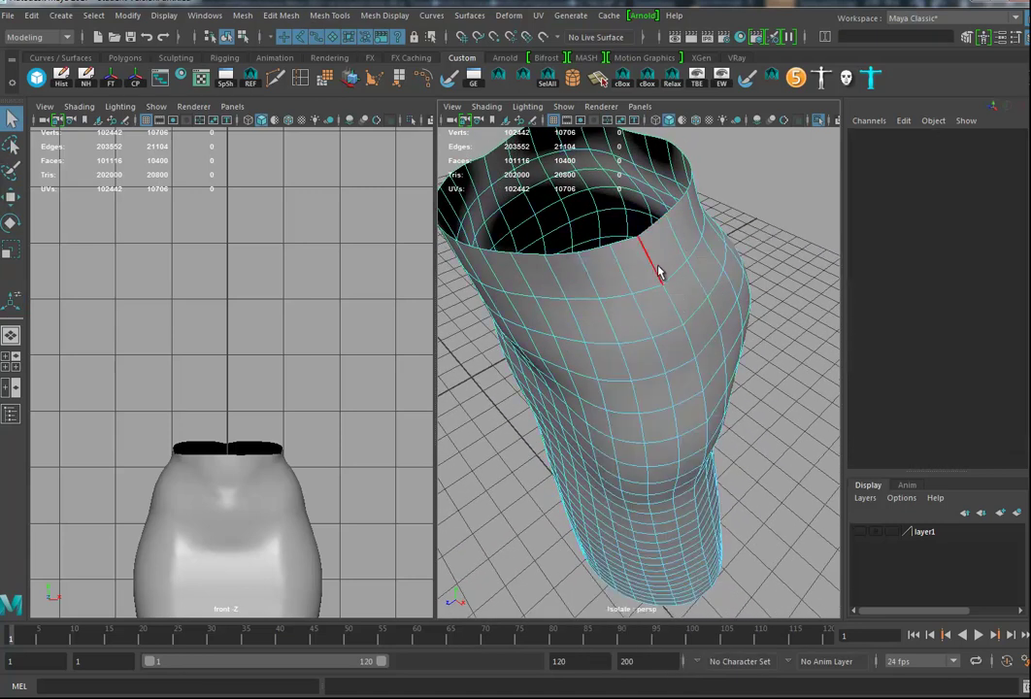
double_click(657, 270)
left_click_drag(641, 269, 668, 286, "alt")
left_click_drag(668, 285, 629, 301, "alt")
Step: Deselect the waist, hem and opposite-side edges, keeping only one side seam's border edges of the Dress selected
middle_click_drag(649, 486, 640, 345, "alt")
right_click_drag(640, 345, 550, 368, "alt")
left_click_drag(550, 368, 573, 336, "alt")
left_click_drag(555, 274, 633, 508, "ctrl")
left_click_drag(709, 474, 616, 435, "alt")
right_click_drag(615, 440, 656, 467, "alt")
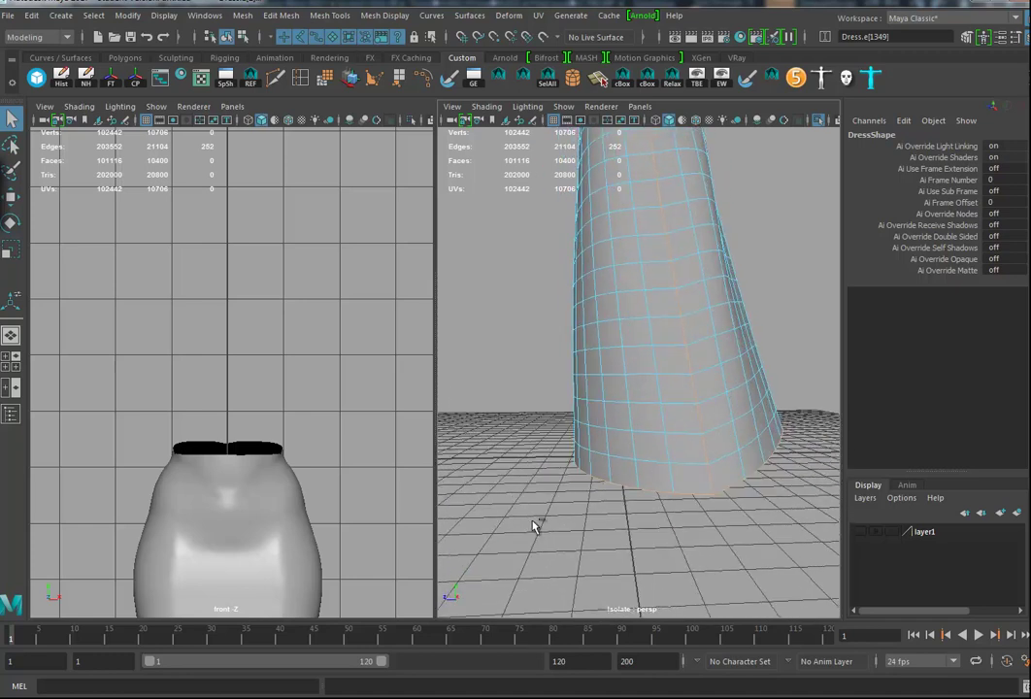
left_click_drag(684, 478, 715, 506, "ctrl")
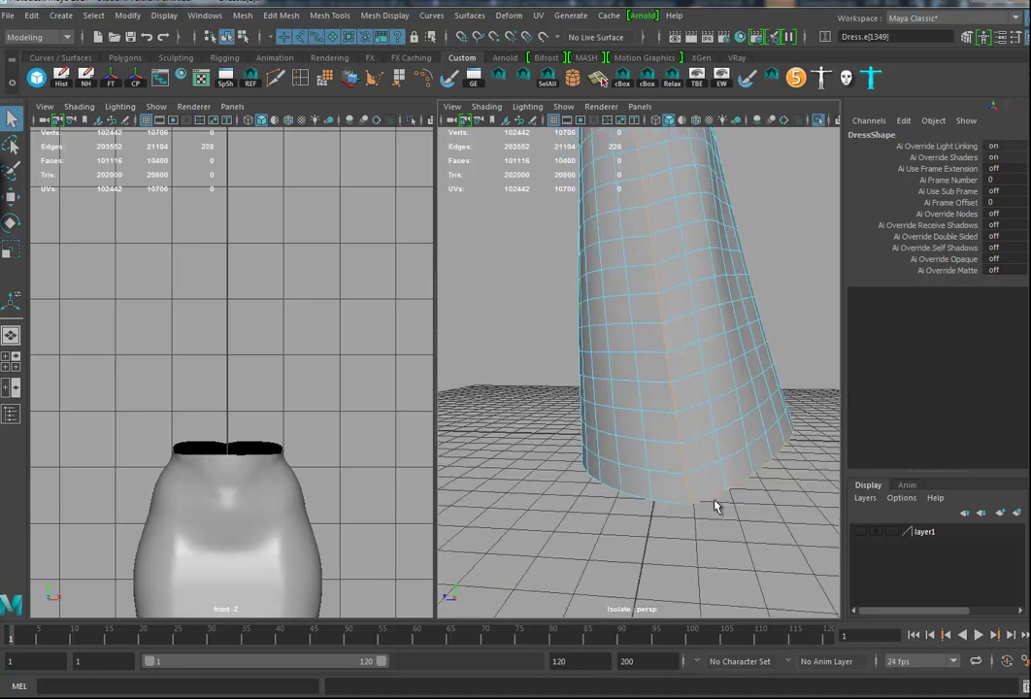
left_click_drag(831, 394, 825, 400, "ctrl")
left_click_drag(741, 483, 738, 456, "alt")
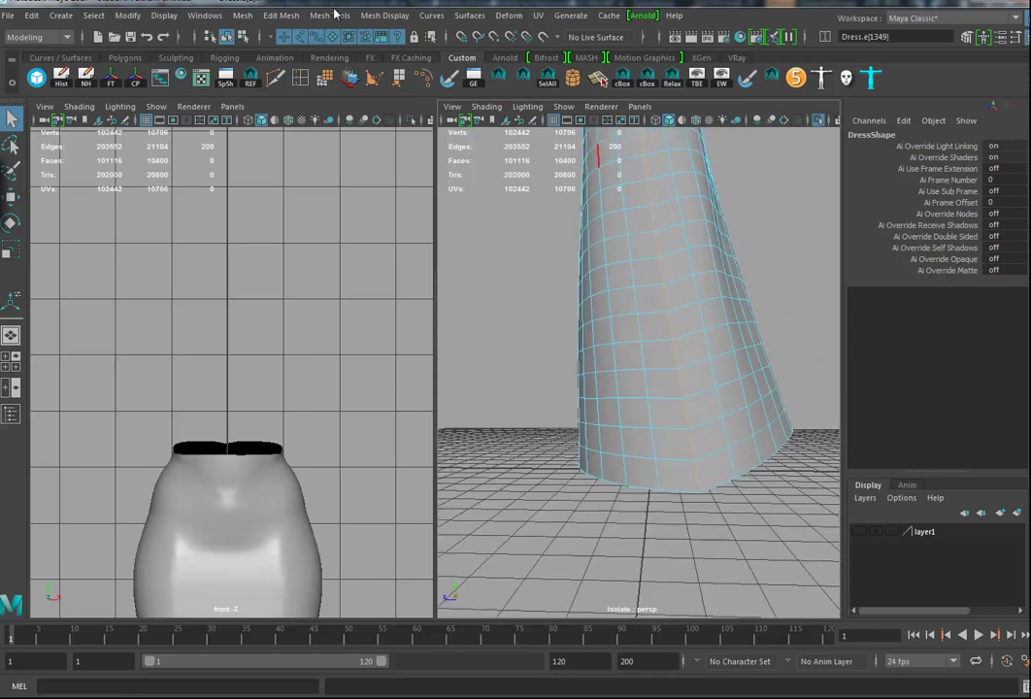
Step: Bridge the selected side-seam edges and collapse the new strip's edge ring to weld the seam
left_click(280, 17)
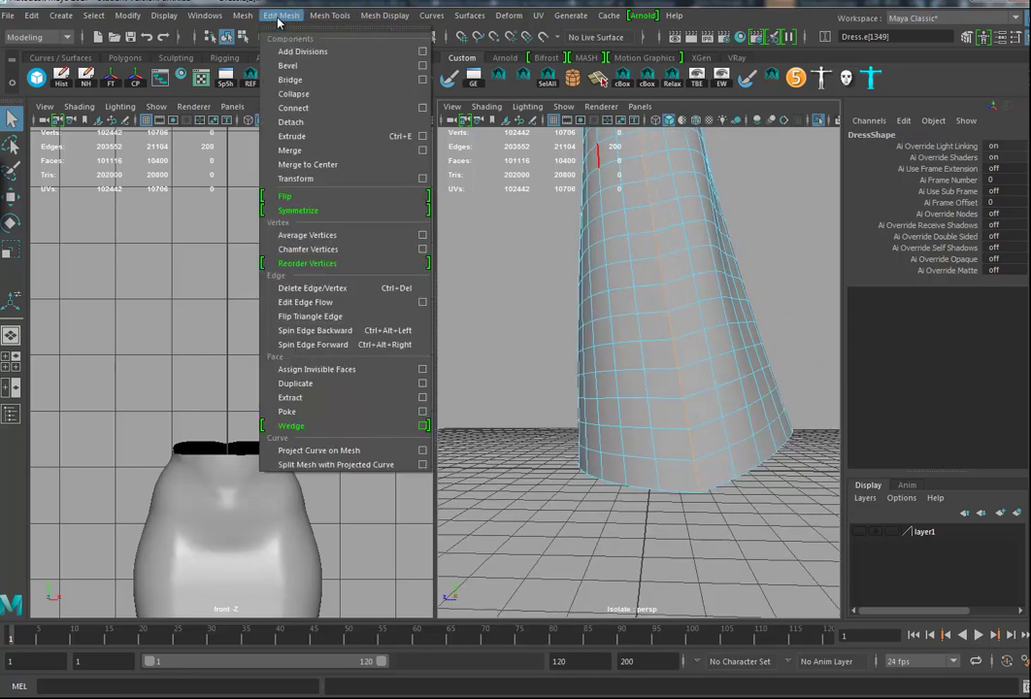
left_click(290, 79)
left_click_drag(686, 293, 639, 324, "alt")
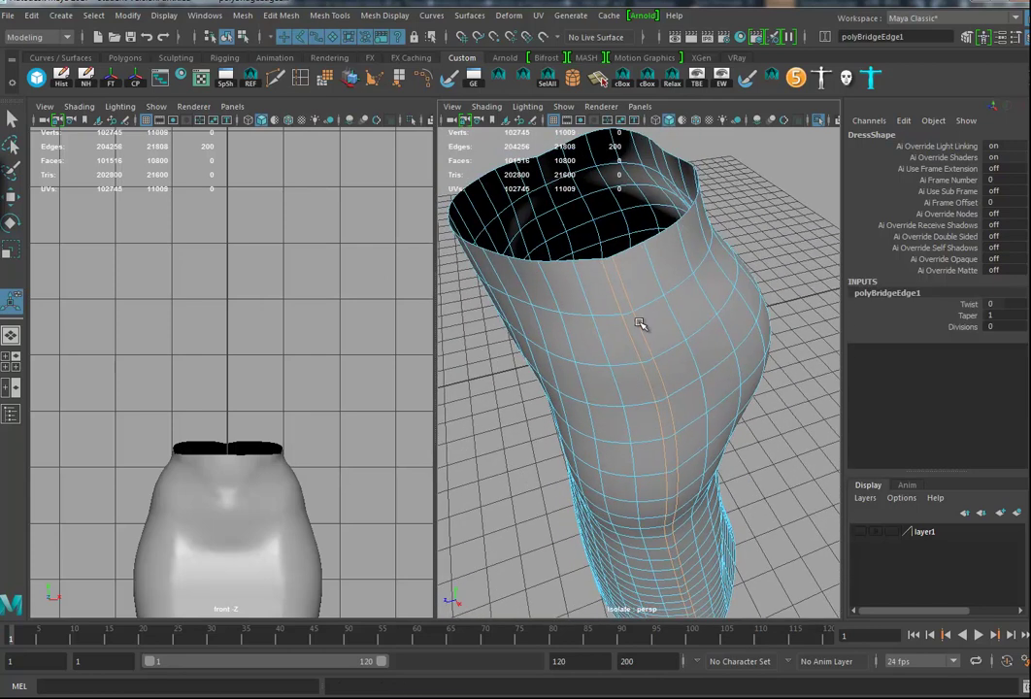
left_click(605, 258)
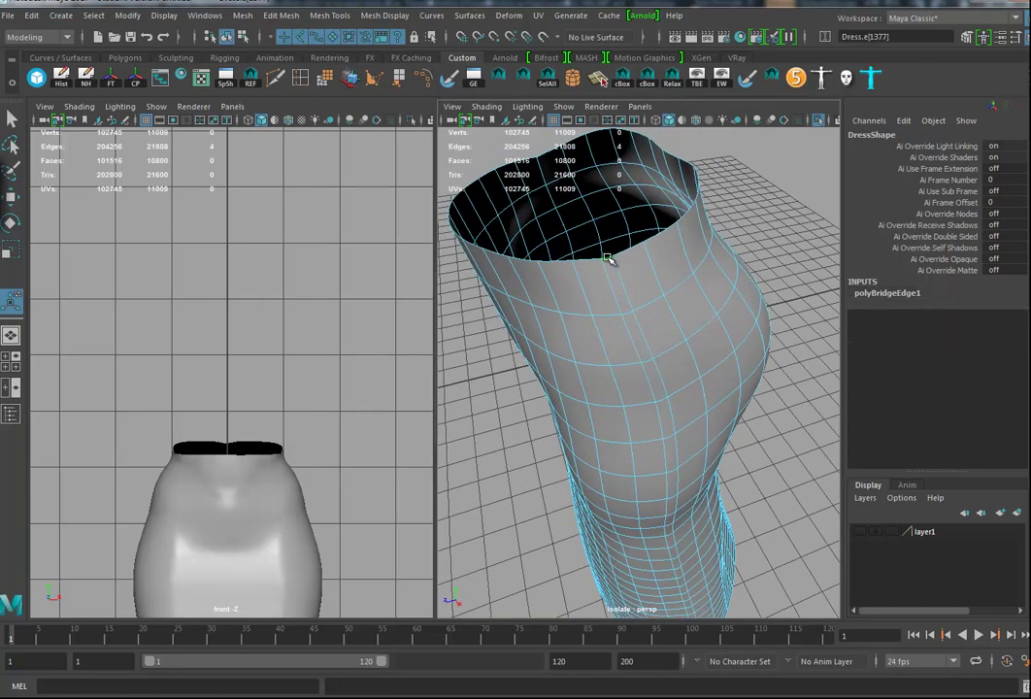
right_click(608, 258, "ctrl")
right_click_drag(608, 262, 486, 259, "ctrl")
Step: Select the open border edges on the opposite side of the Dress, leaving the waist and hem edges deselected
left_click_drag(709, 333, 568, 299, "alt")
left_click(542, 295)
left_click_drag(722, 158, 707, 442)
left_click_drag(760, 381, 694, 424, "ctrl")
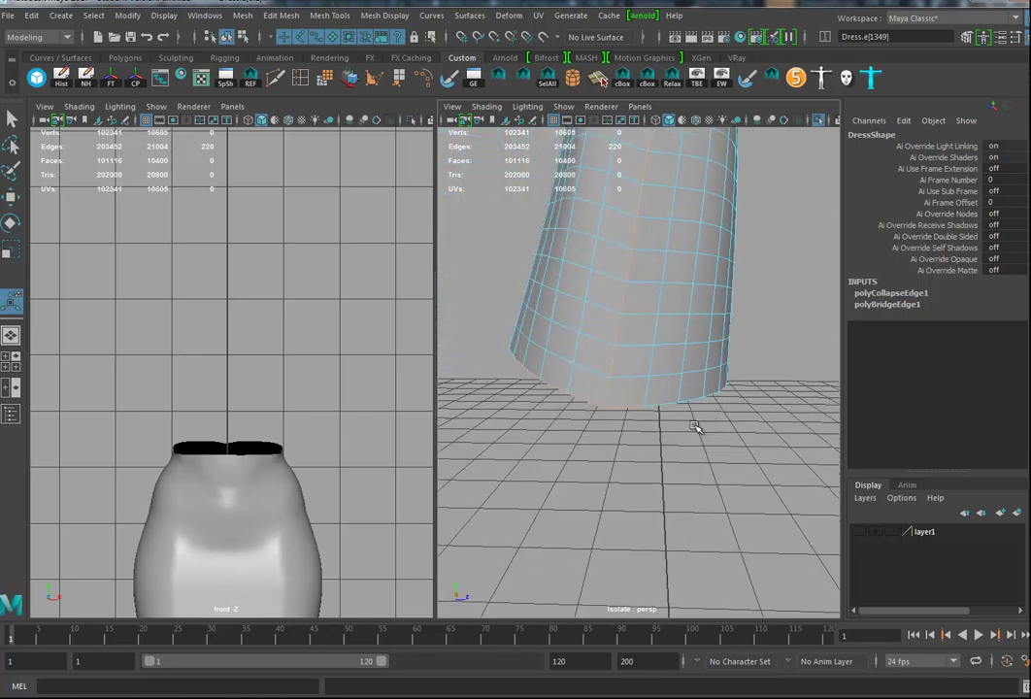
left_click_drag(584, 372, 455, 445, "ctrl")
left_click_drag(690, 433, 597, 430, "alt")
Step: Bridge the second side seam and collapse its new edge ring to close the skirt
left_click(322, 16)
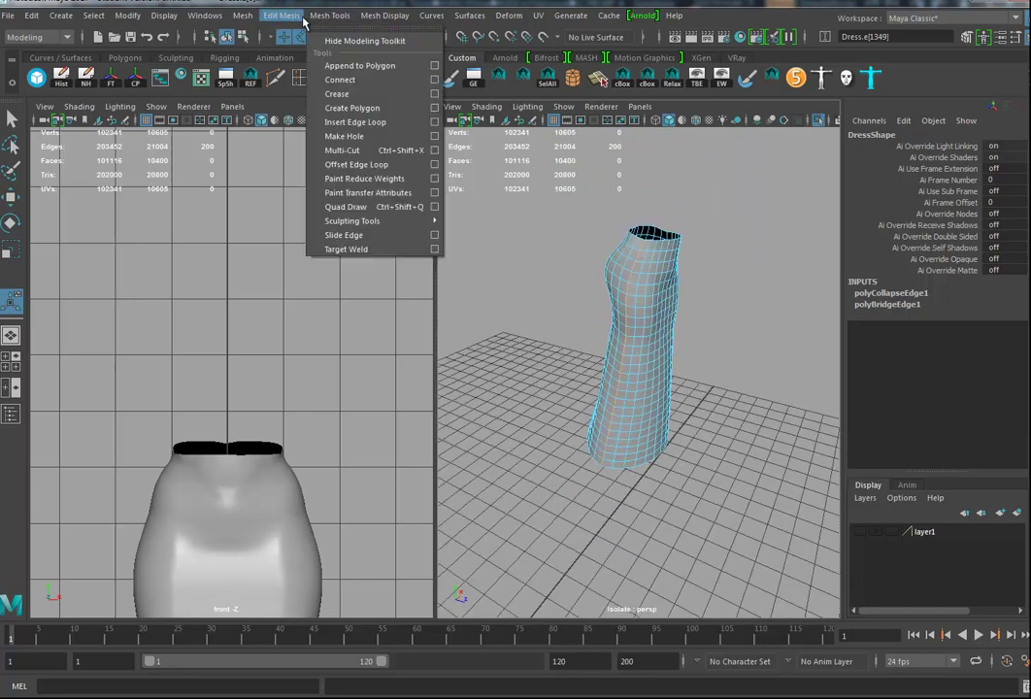
left_click(295, 80)
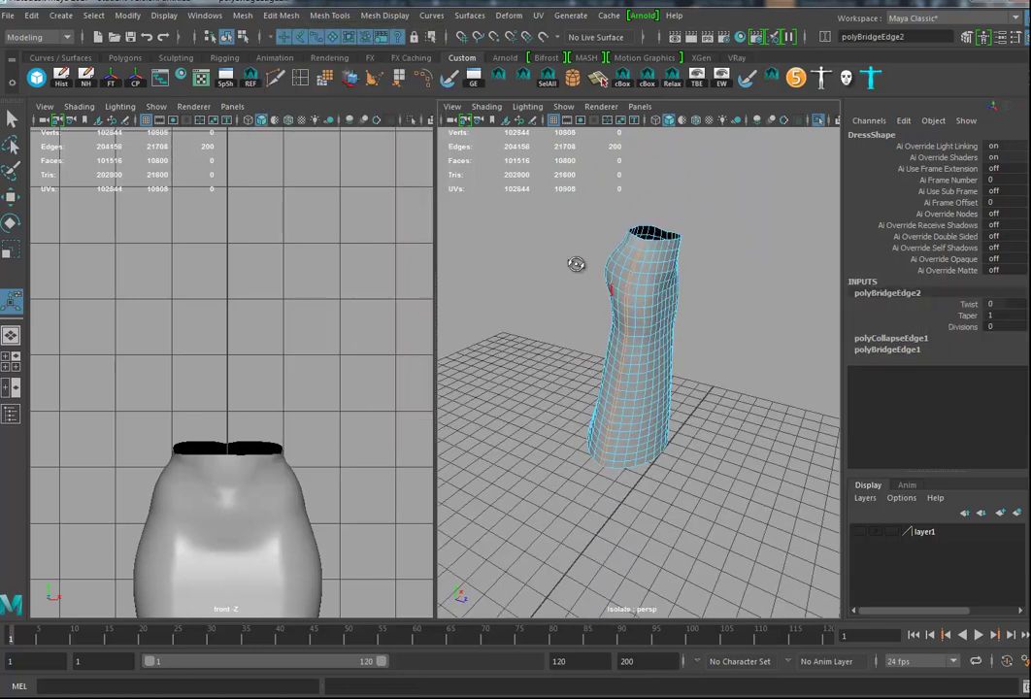
right_click_drag(576, 265, 774, 321, "alt")
middle_click_drag(710, 301, 695, 484, "alt")
middle_click_drag(653, 399, 659, 482, "alt")
left_click(636, 244)
left_click_drag(621, 291, 553, 350, "alt")
right_click_drag(615, 301, 485, 311, "shift")
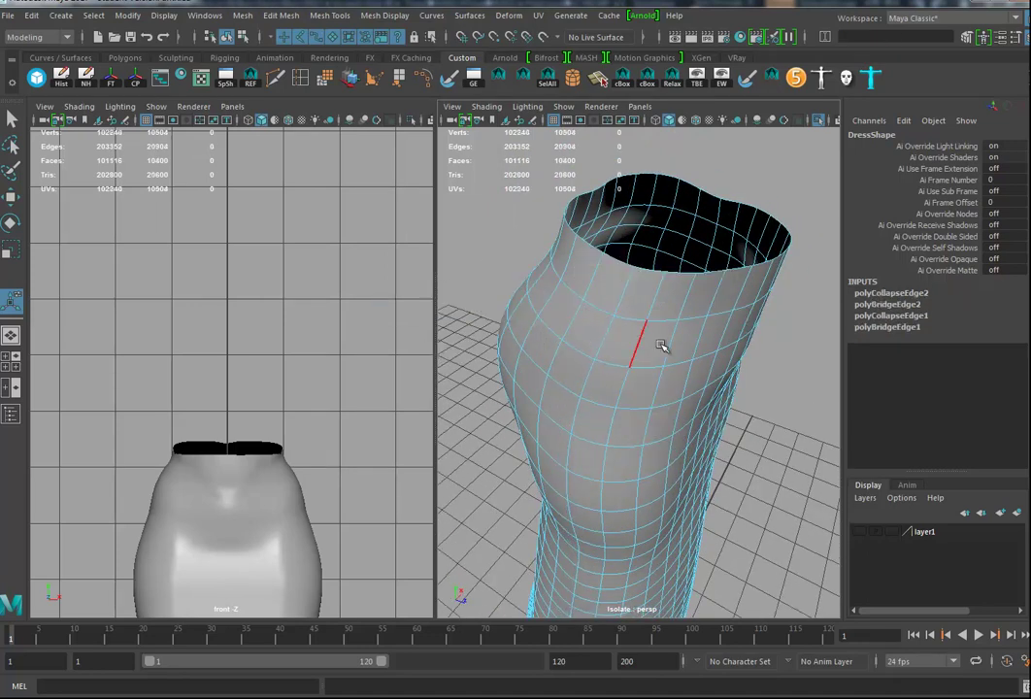
Step: Return the Dress to object mode and delete its construction history
scroll(660, 347, "down", 5)
right_click_drag(651, 357, 691, 327)
left_click_drag(729, 403, 644, 326, "alt")
key("alt+shift+d")
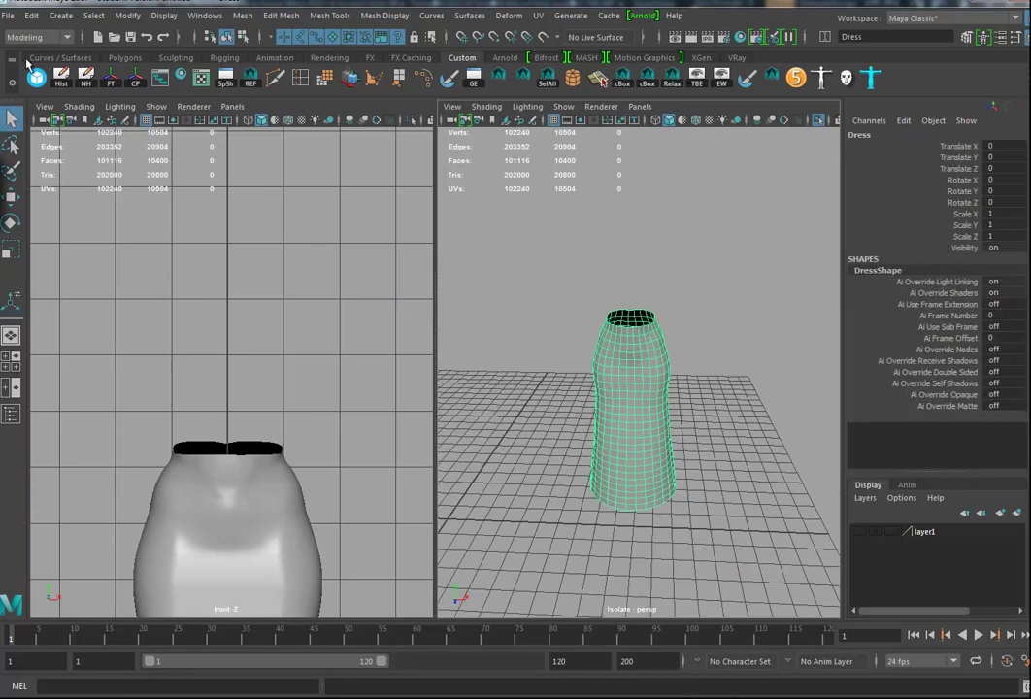
Step: Export the selected Dress as DressTest05.obj to the Elvira_Project folder
left_click(8, 16)
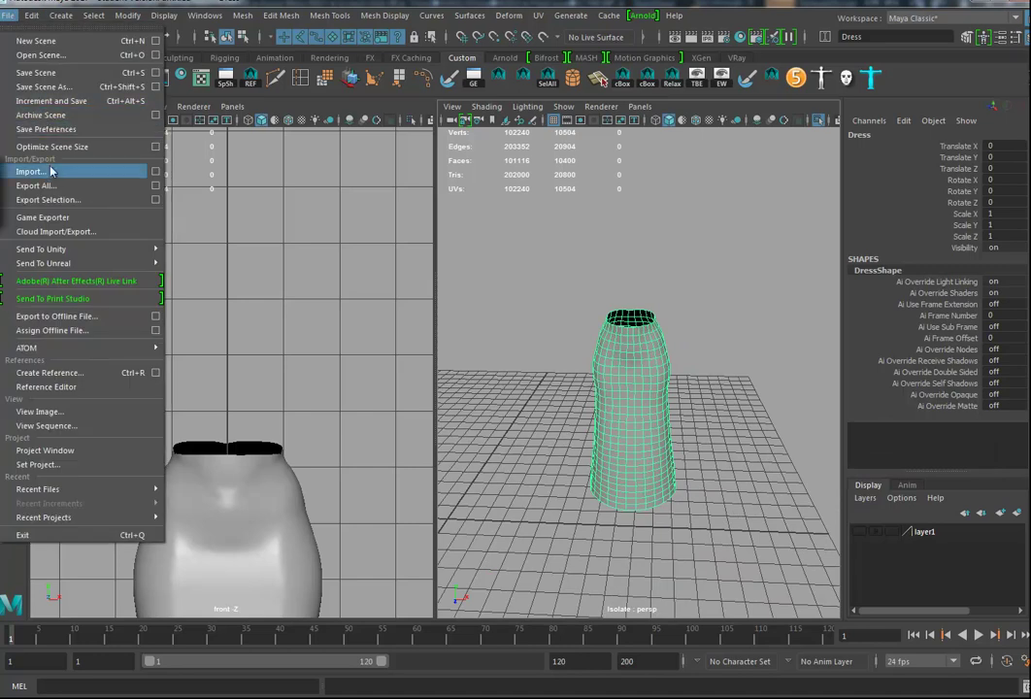
left_click(47, 200)
left_click(327, 343)
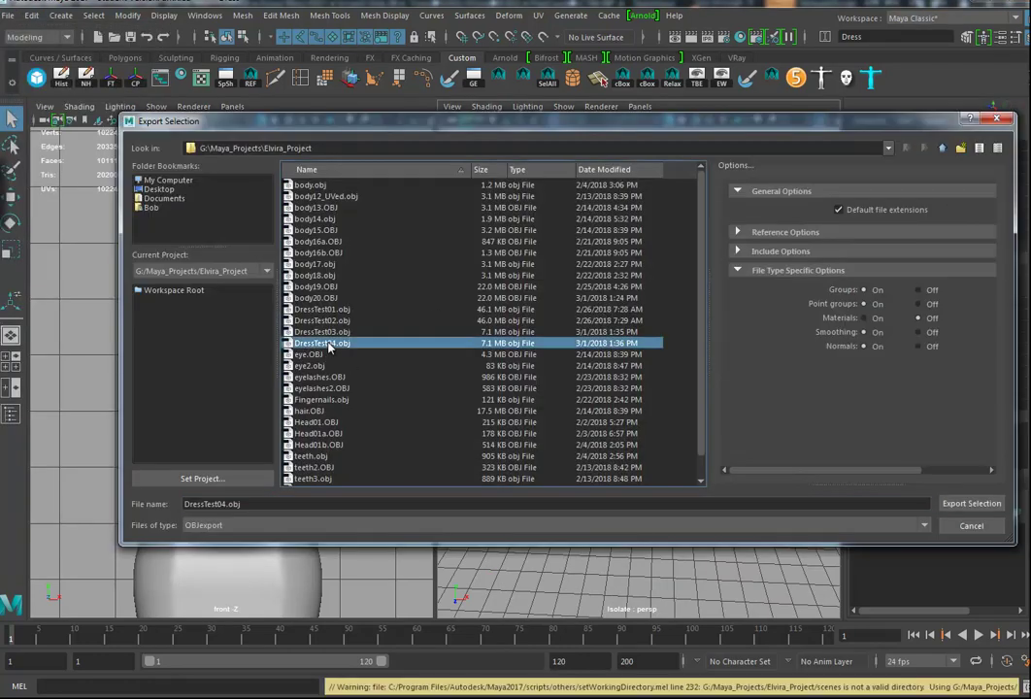
left_click(244, 504)
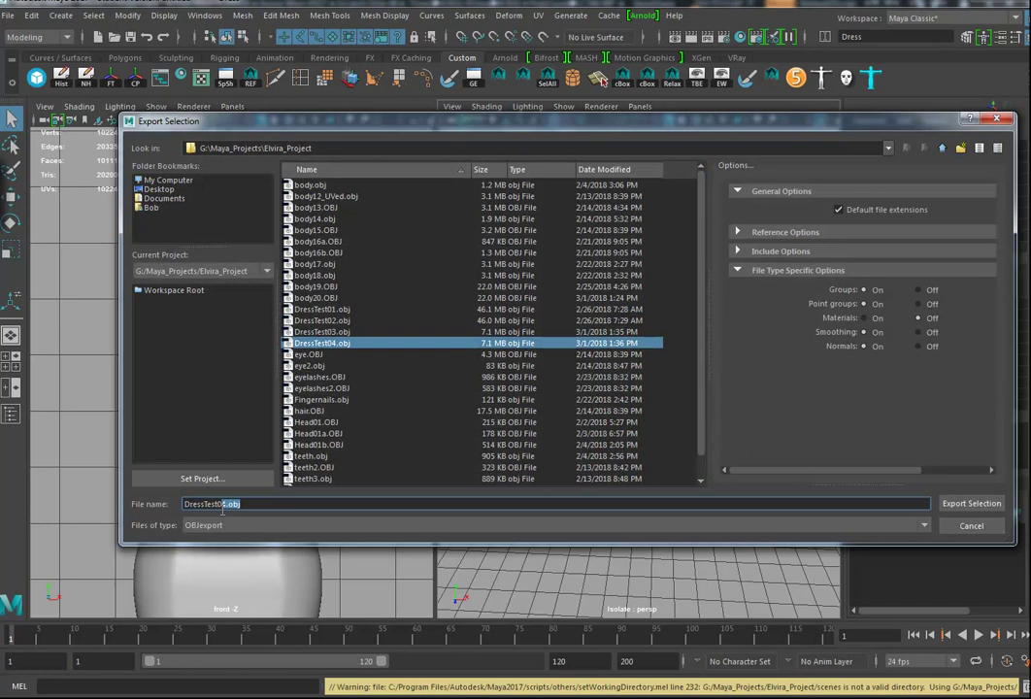
type("5")
key("Return")
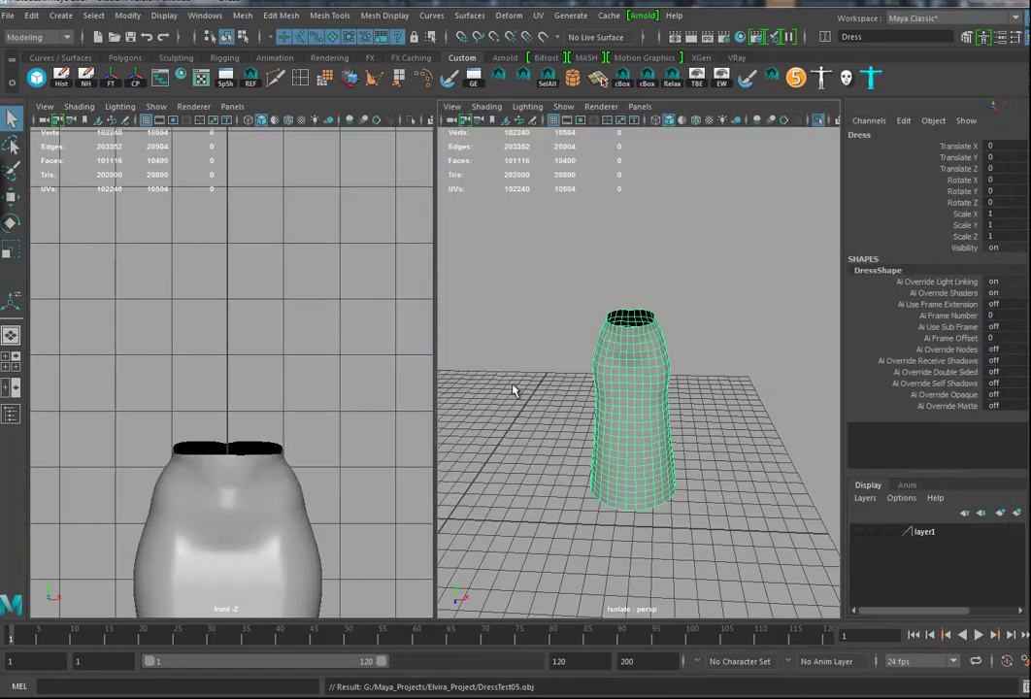
Step: Switch to ZBrush and make the PolyMesh3D star the active tool
left_click_drag(600, 418, 641, 372, "alt")
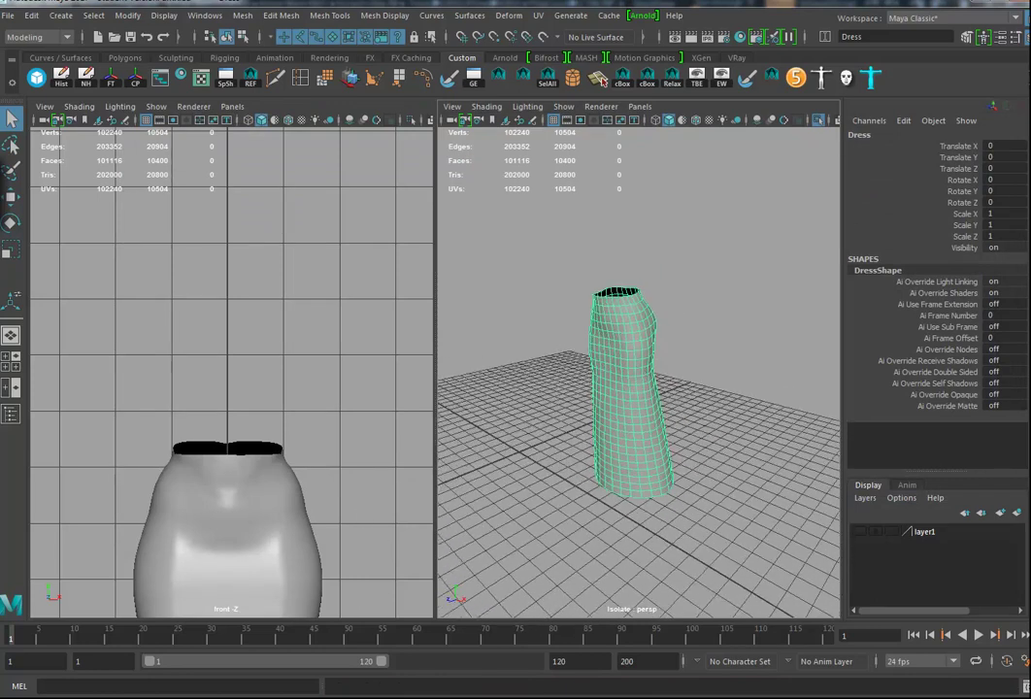
key("alt+Tab")
left_click_drag(596, 513, 629, 515)
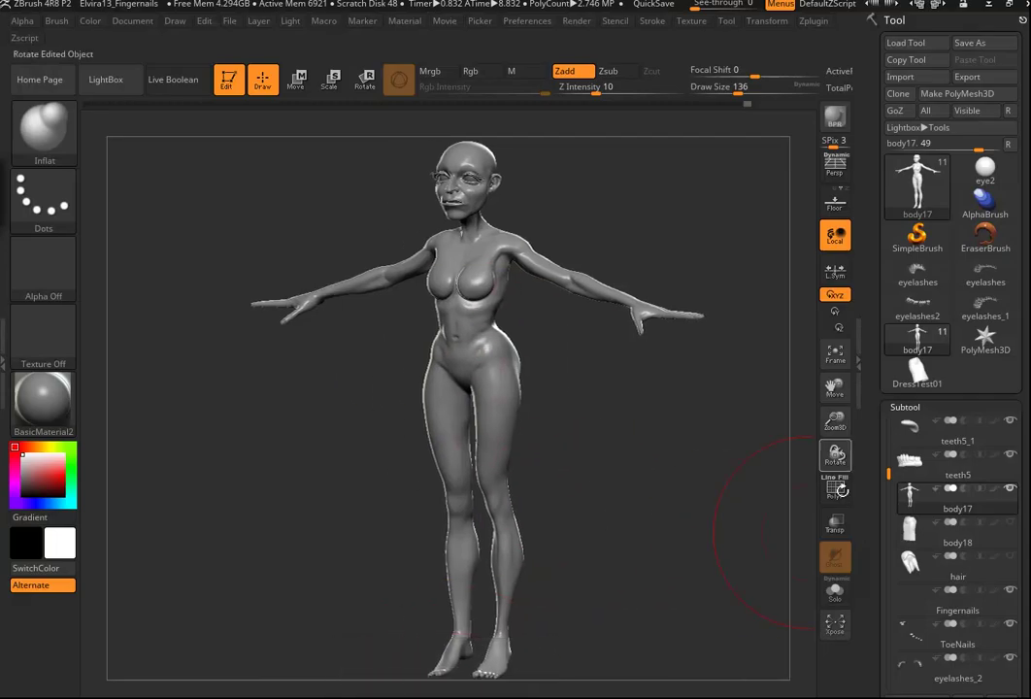
left_click_drag(651, 440, 650, 430, "alt")
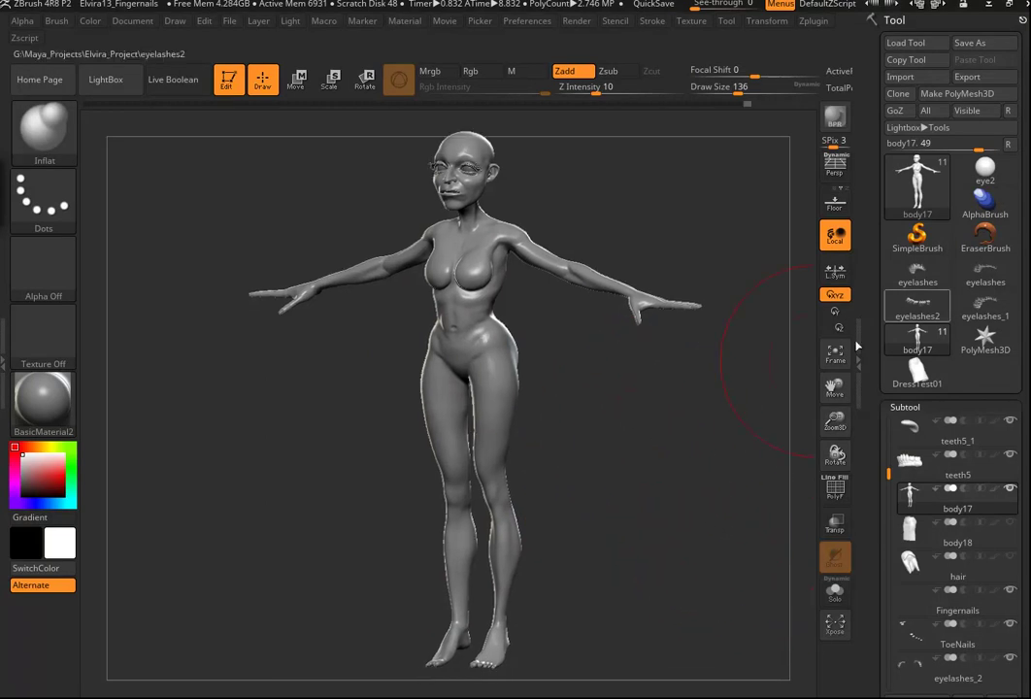
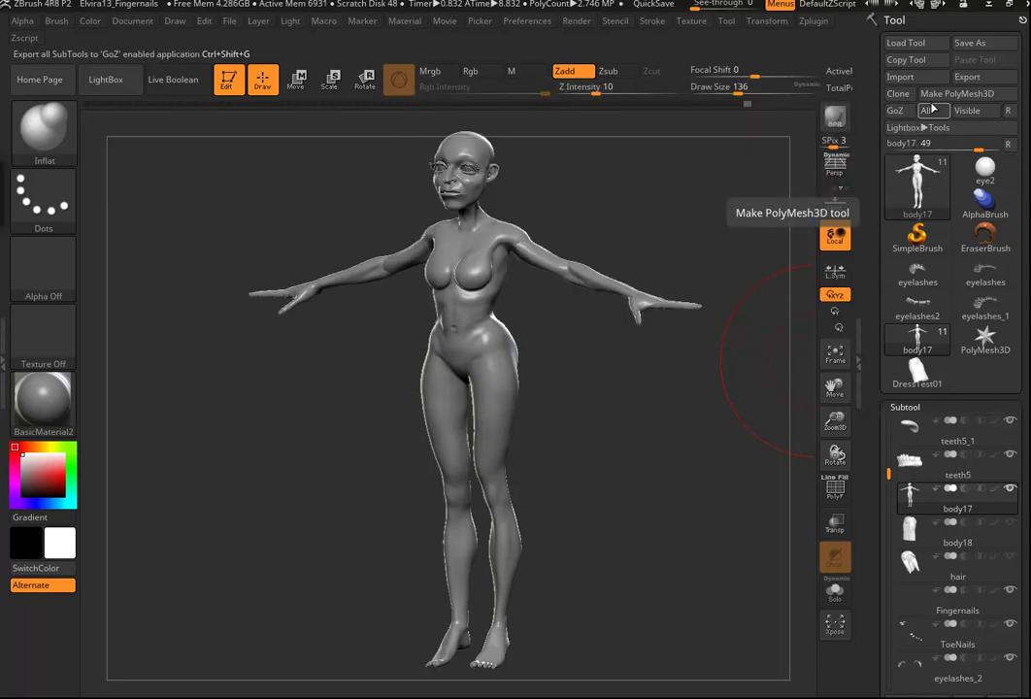
mouse_move(932, 496)
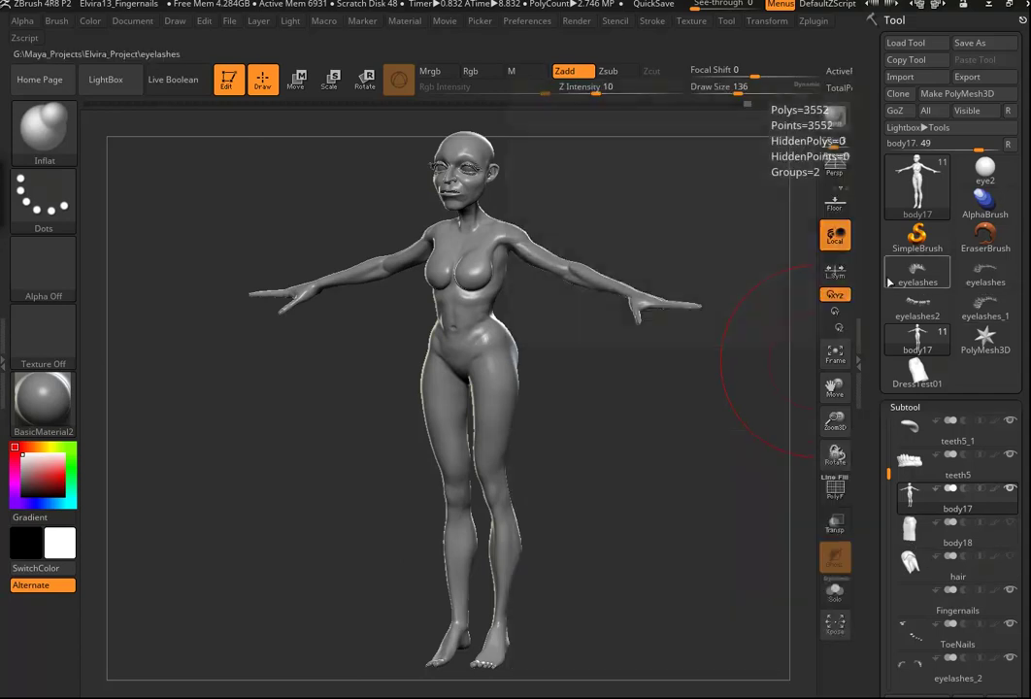
mouse_move(932, 179)
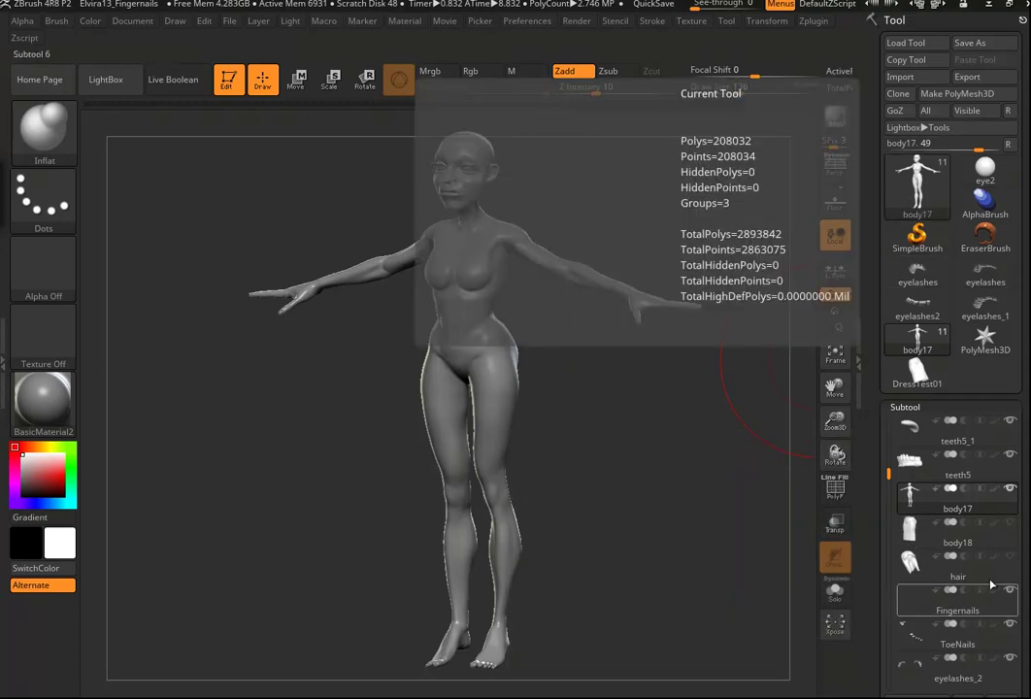
left_click_drag(1024, 497, 1024, 414)
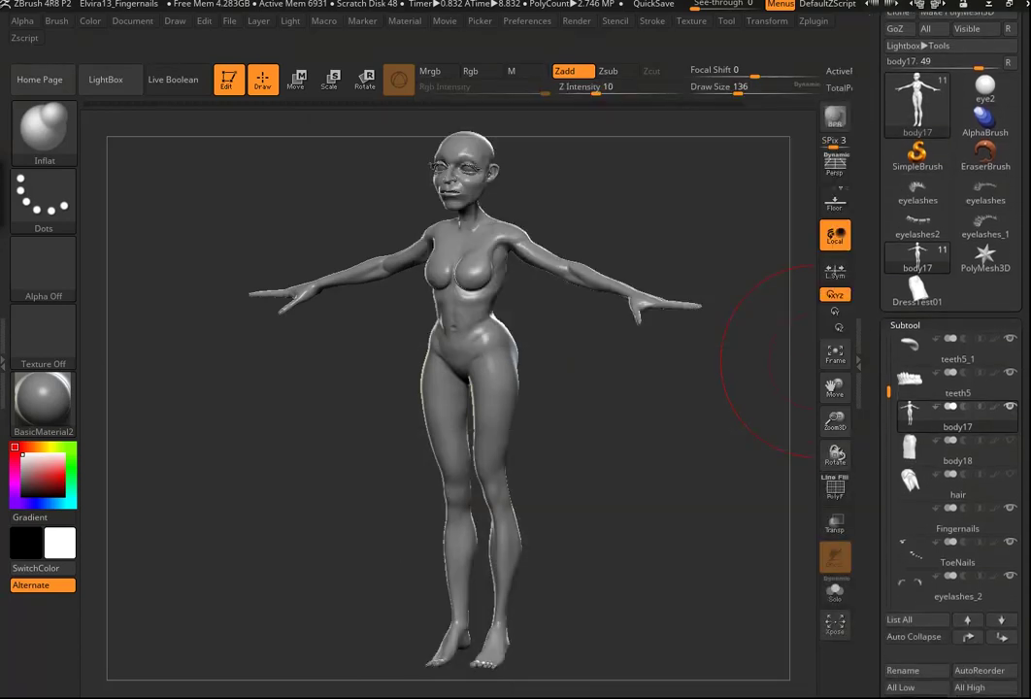
scroll(951, 466, "up", 2)
scroll(952, 428, "up", 1)
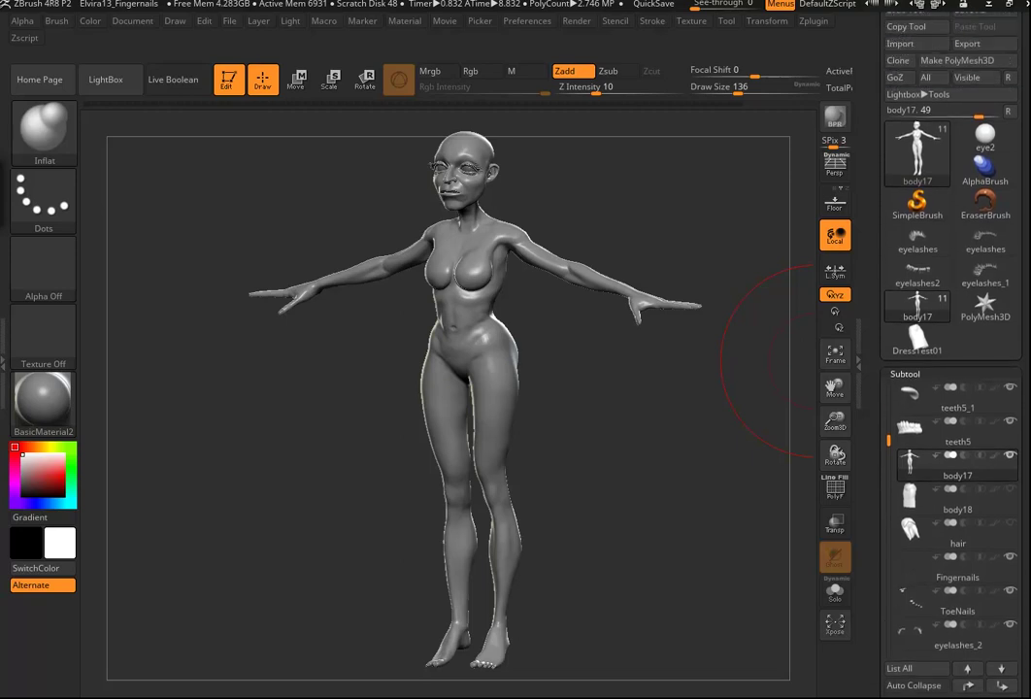
left_click(985, 305)
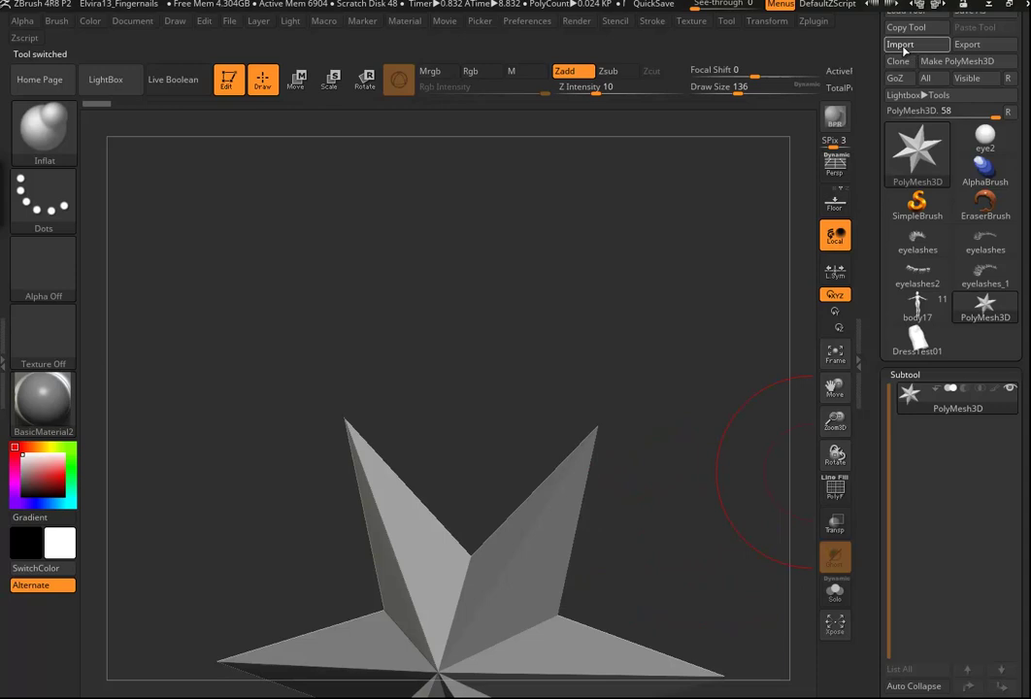
Step: Import the DressTest03 mesh from the Elvira_Project folder into the PolyMesh3D tool
left_click(903, 44)
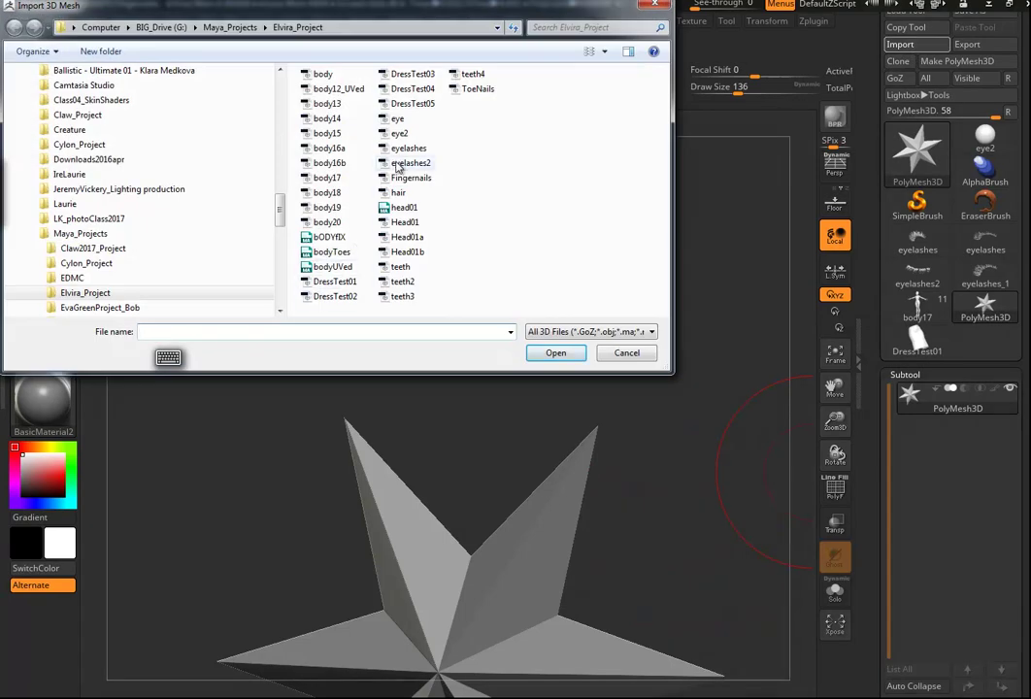
left_click(412, 74)
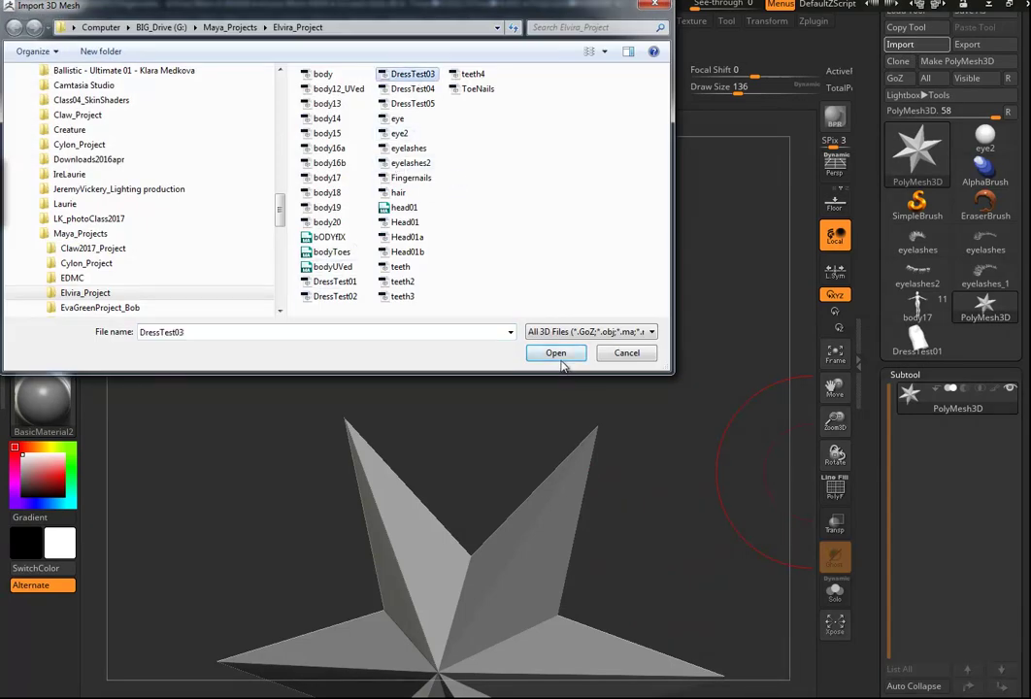
left_click(560, 358)
left_click_drag(618, 557, 605, 356, "alt")
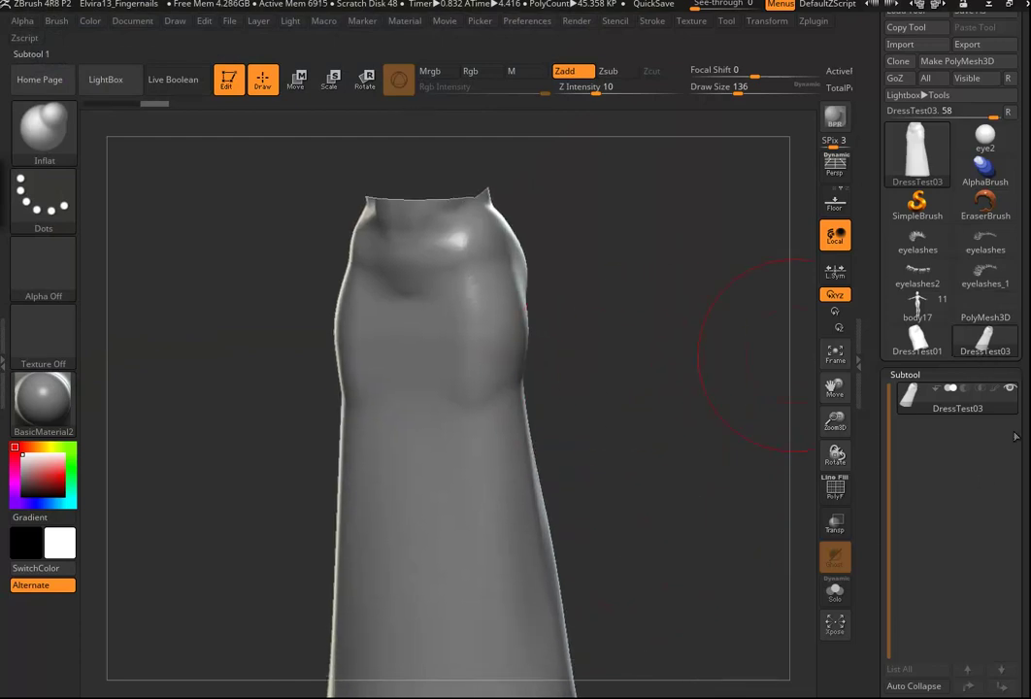
Step: Make the body17 tool active and append the DressTest03 mesh to it as a subtool
left_click(918, 306)
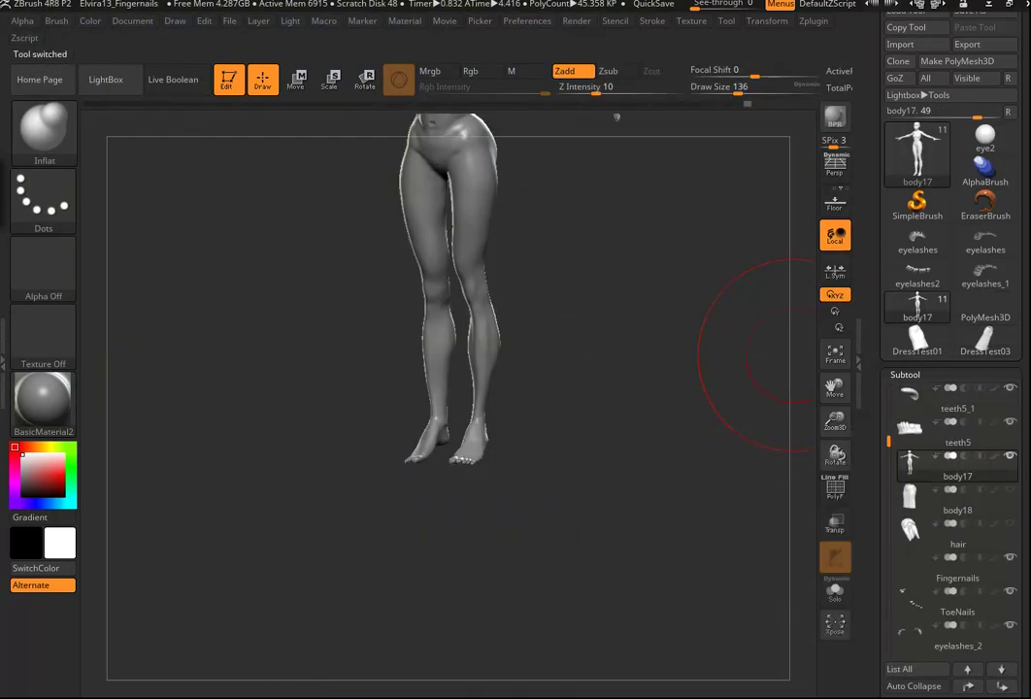
scroll(1010, 408, "down", 5)
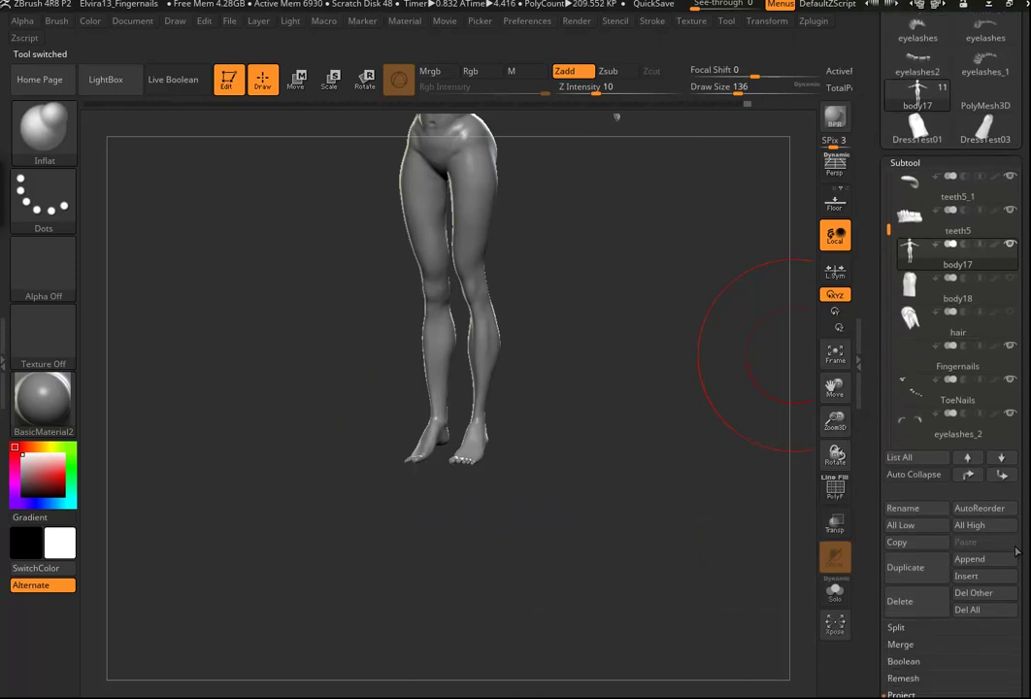
left_click(971, 559)
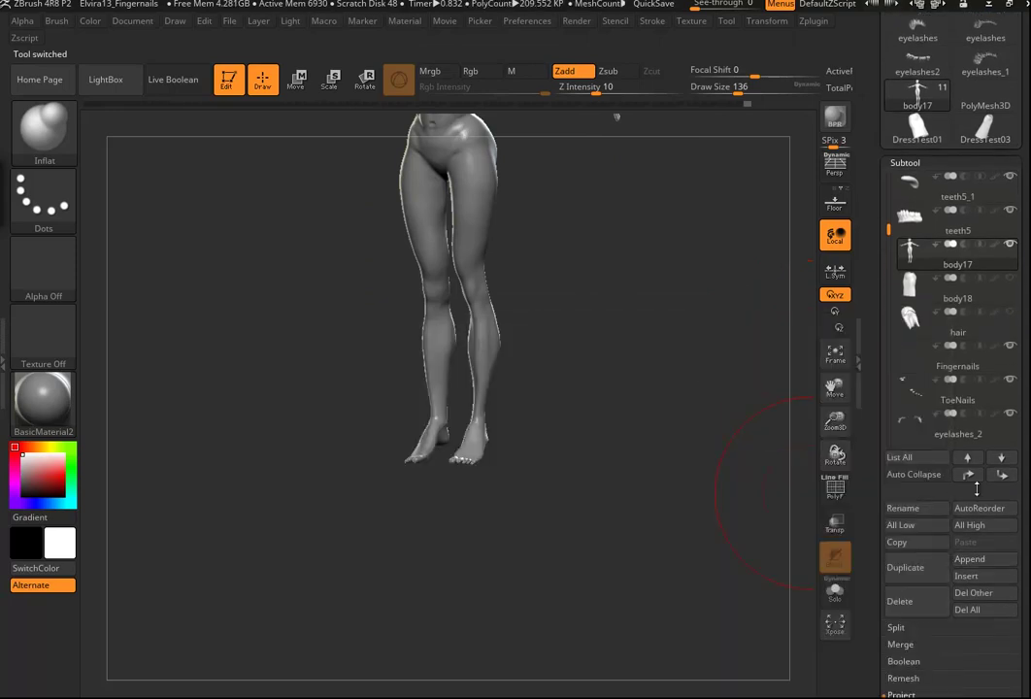
left_click(971, 559)
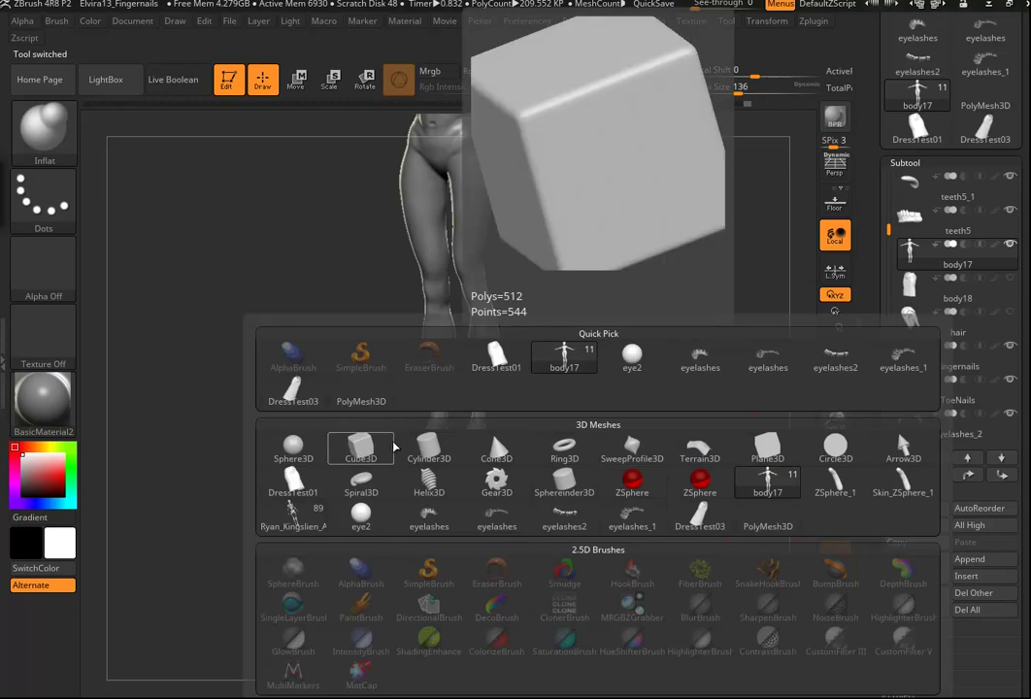
left_click(292, 390)
mouse_move(643, 374)
left_mouse_down("alt")
mouse_move(643, 487)
mouse_move(686, 498)
mouse_move(554, 501)
mouse_move(618, 504)
mouse_move(452, 367)
left_mouse_up("alt")
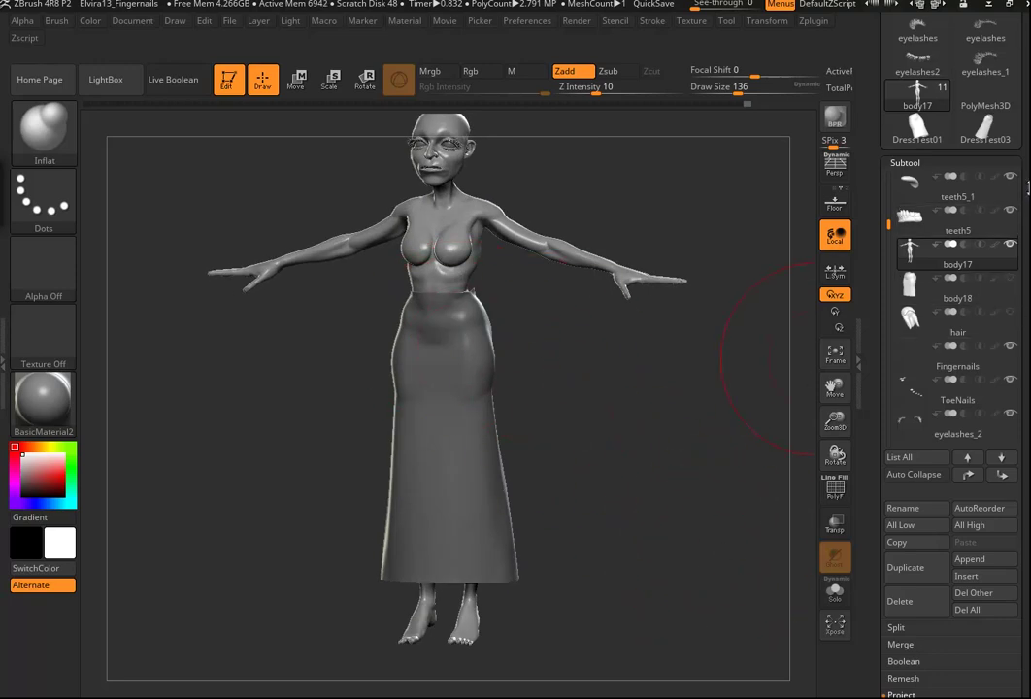
Step: Select the appended skirt subtool at the end of the subtool list and duplicate it
left_click_drag(1027, 187, 1026, 215)
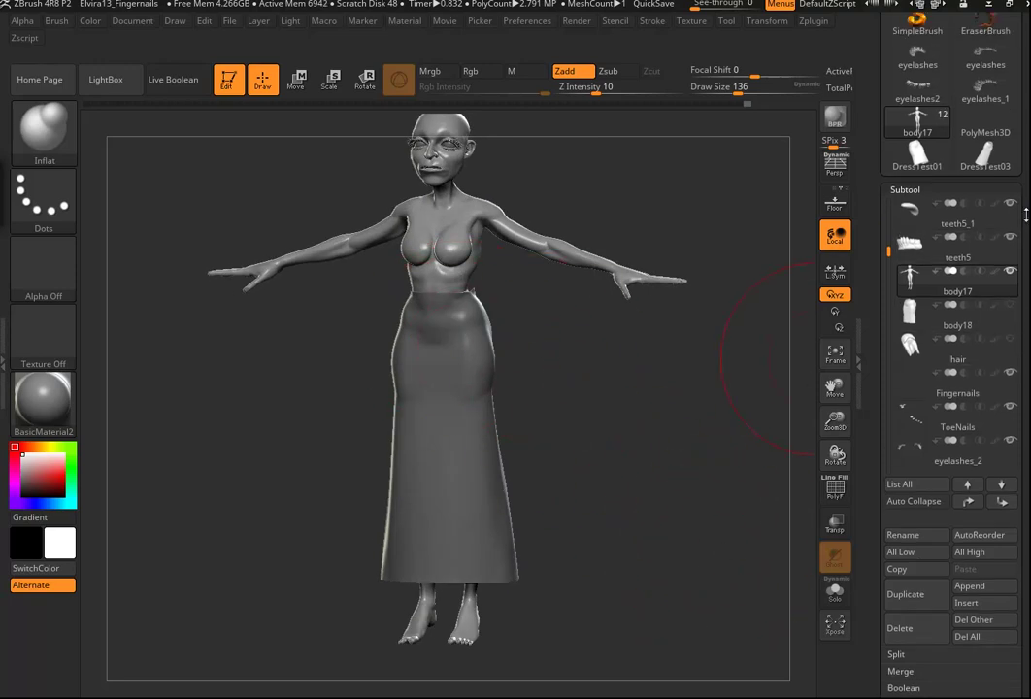
left_click_drag(1028, 146, 1029, 156)
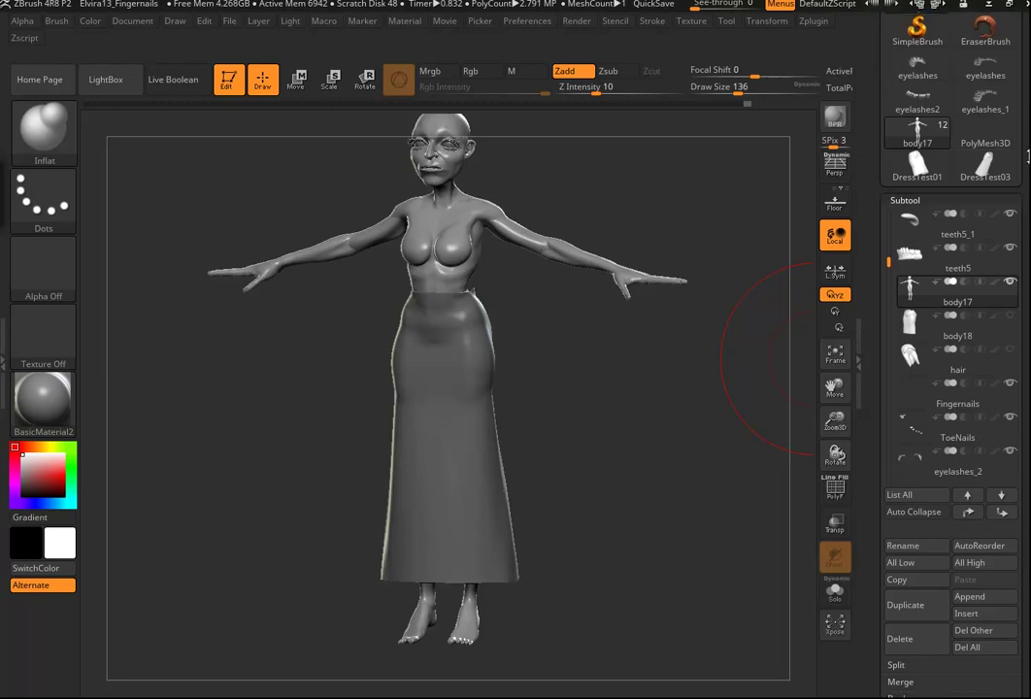
left_click_drag(889, 262, 888, 361)
left_click(947, 352)
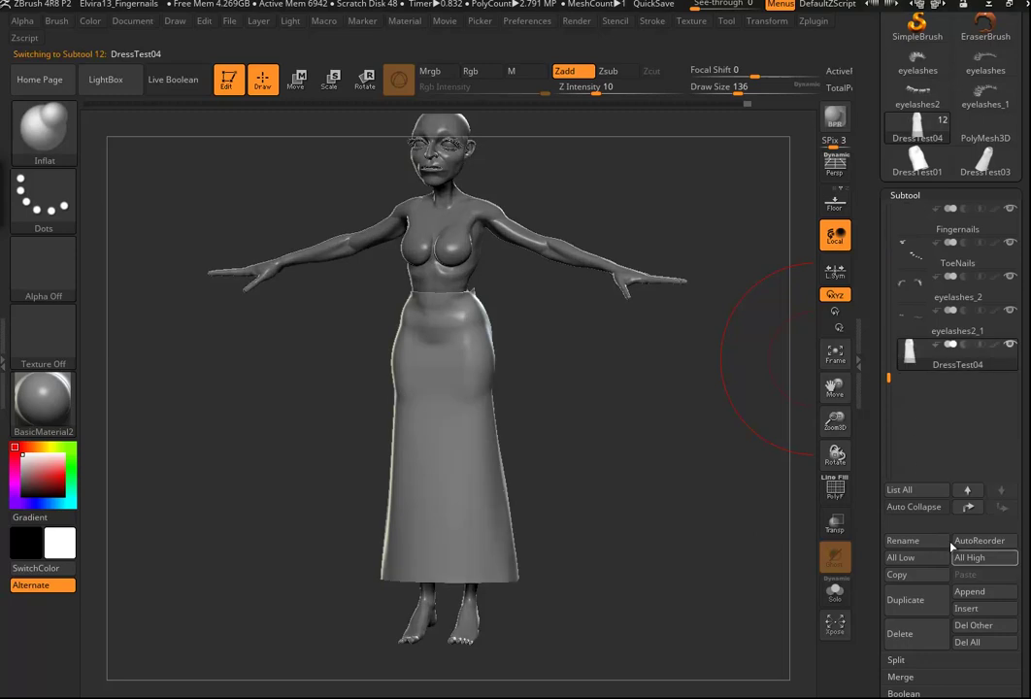
left_click(926, 614)
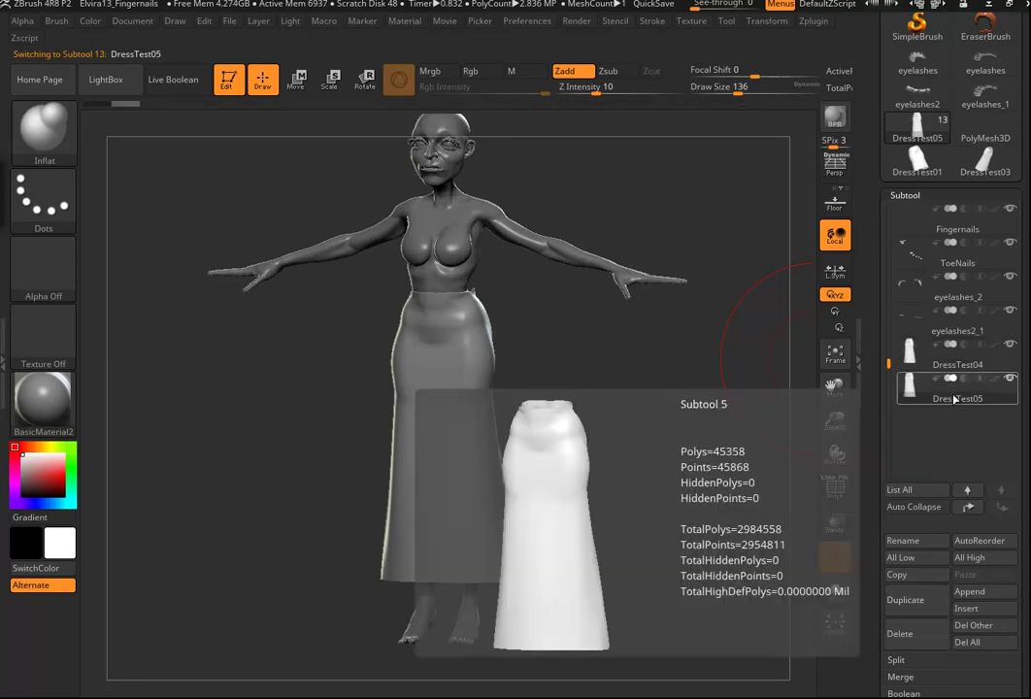
Step: Import the DressTest05 mesh from the Elvira_Project folder into the duplicated skirt subtool
left_click_drag(1022, 101, 1022, 295)
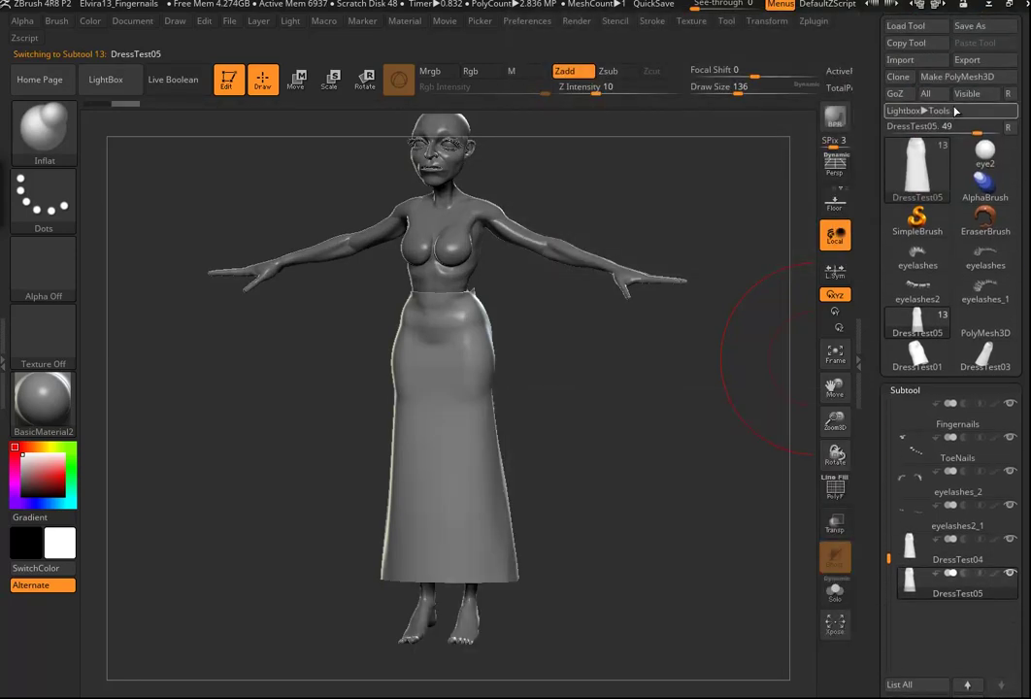
left_click(903, 60)
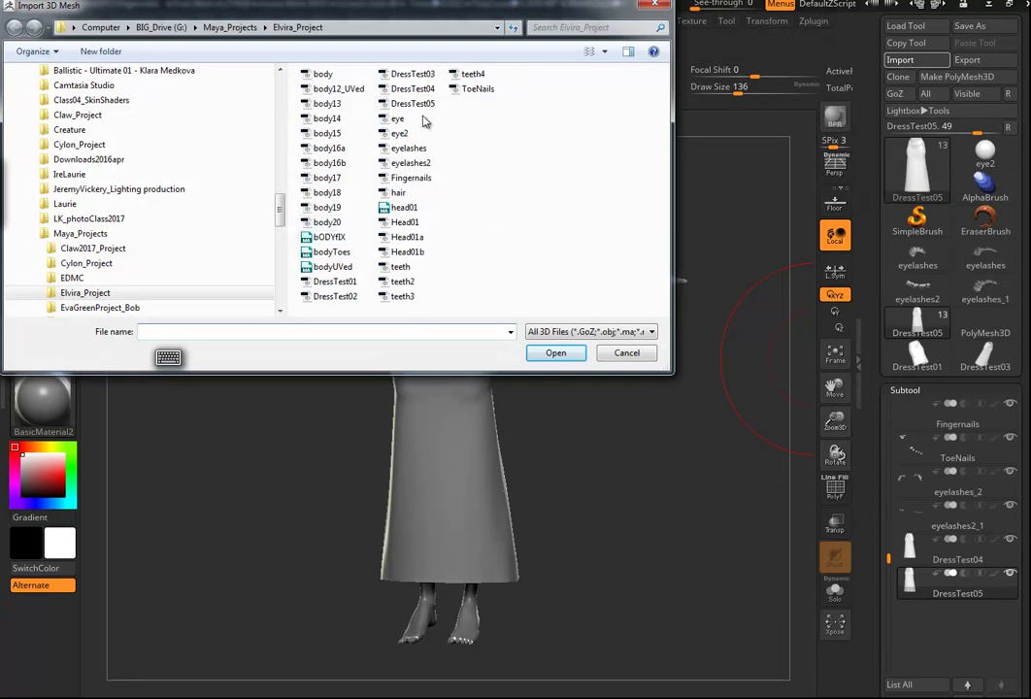
left_click(420, 104)
left_click(556, 352)
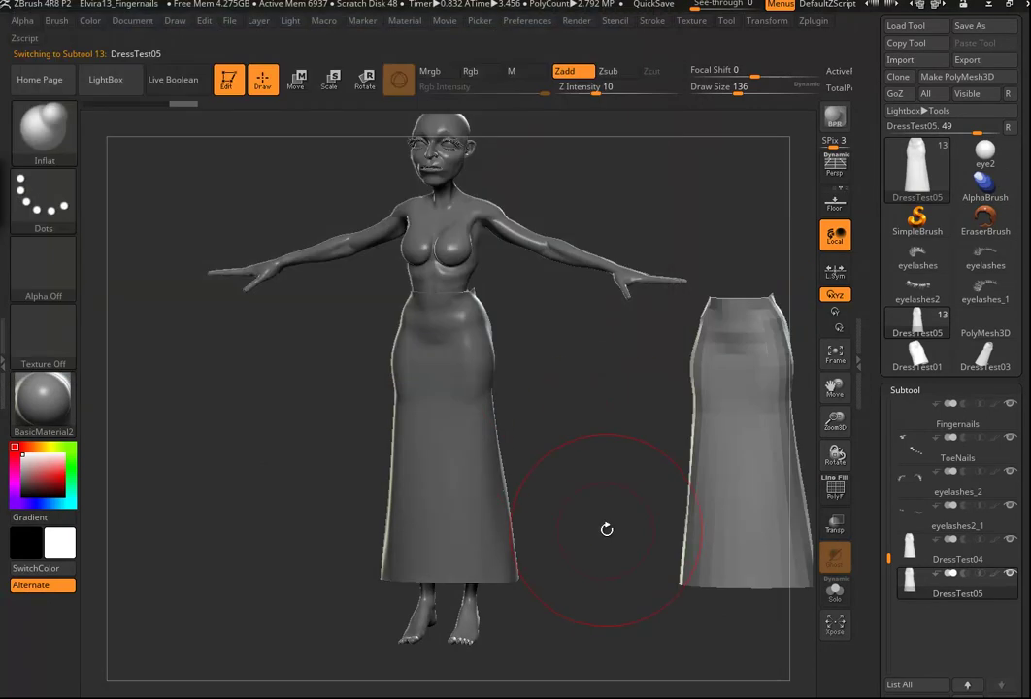
Step: Switch to Maya and turn off the isolated view of the Dress so all the skirt meshes are shown
mouse_move(408, 696)
left_click(416, 672)
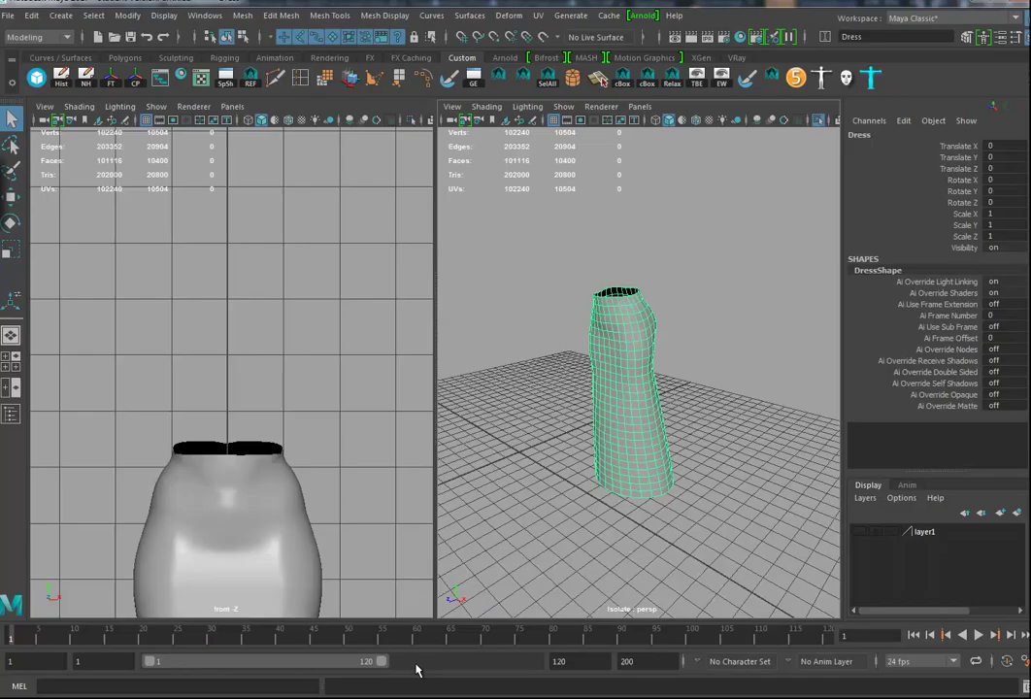
left_click_drag(611, 432, 722, 446, "alt")
right_click_drag(723, 446, 621, 437, "alt")
middle_click_drag(622, 437, 720, 437, "alt")
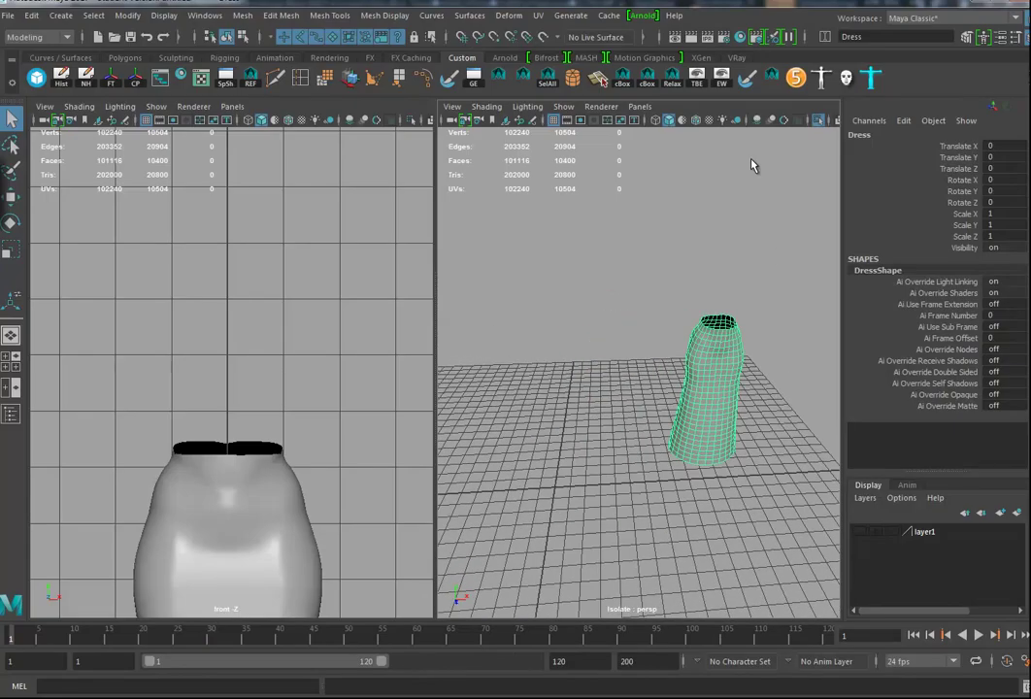
left_click(821, 120)
Step: Try to move the overlapping Dress and polySurface8 skirts together by setting Translate X to 0
left_click_drag(691, 536, 753, 409, "alt")
left_click_drag(666, 299, 733, 371)
left_click(935, 121)
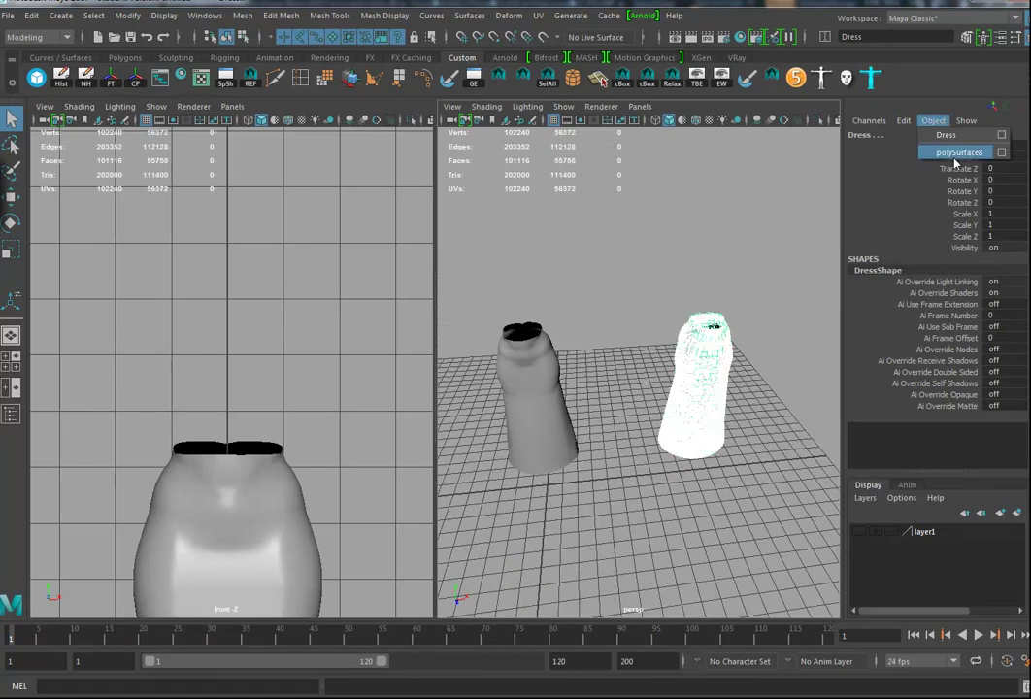
left_click(958, 154)
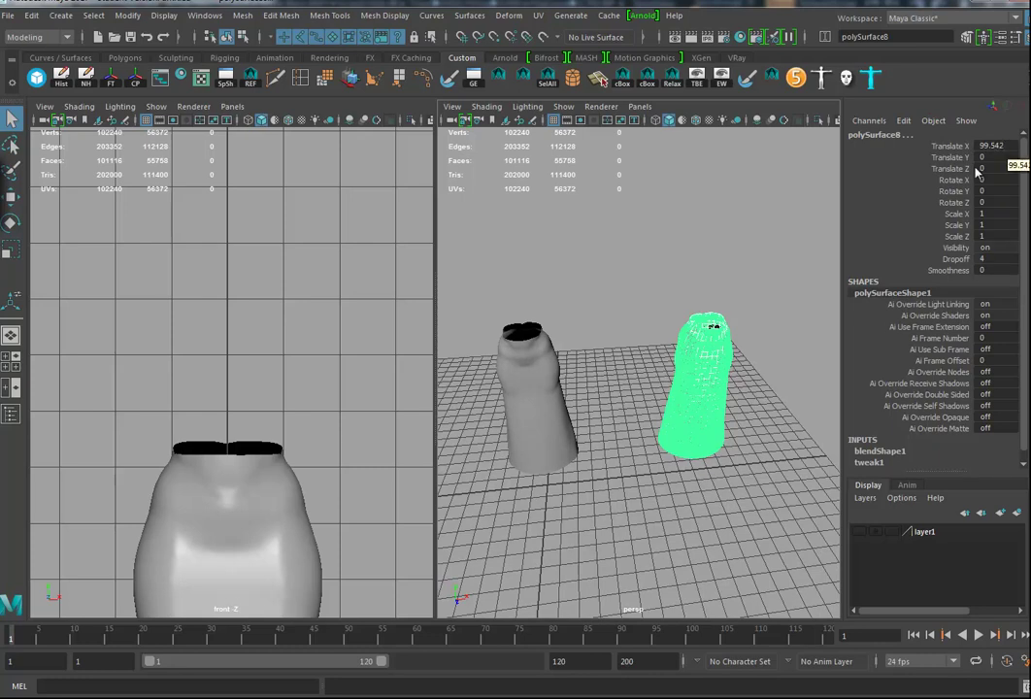
key("f")
middle_click_drag(624, 438, 673, 445, "alt")
double_click(1015, 145)
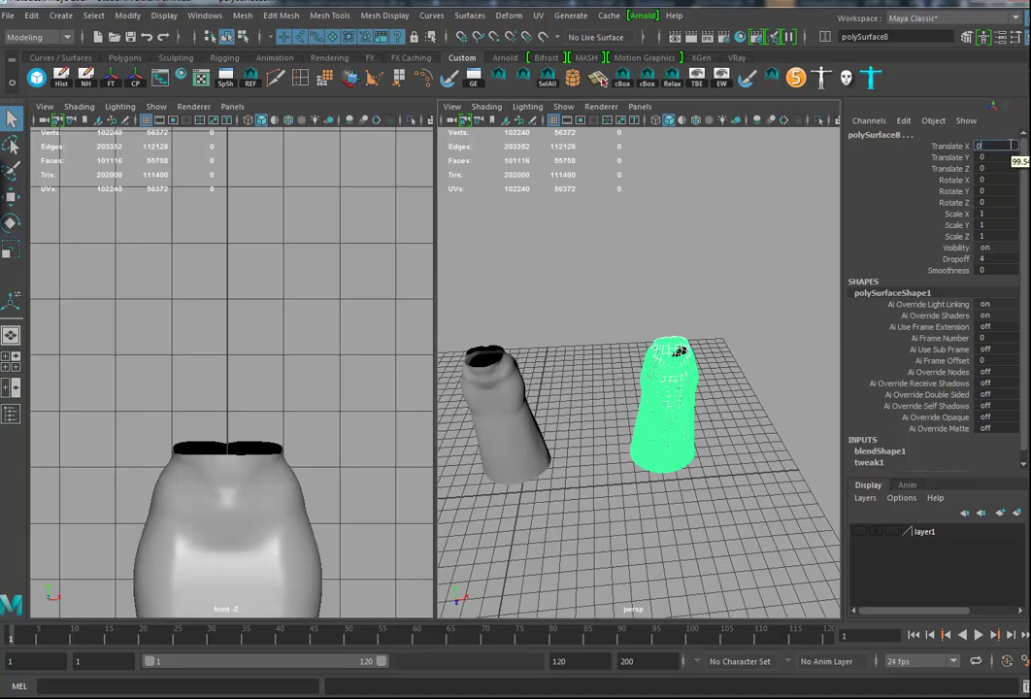
key("Return")
middle_click_drag(641, 432, 722, 421, "alt")
left_click(714, 384)
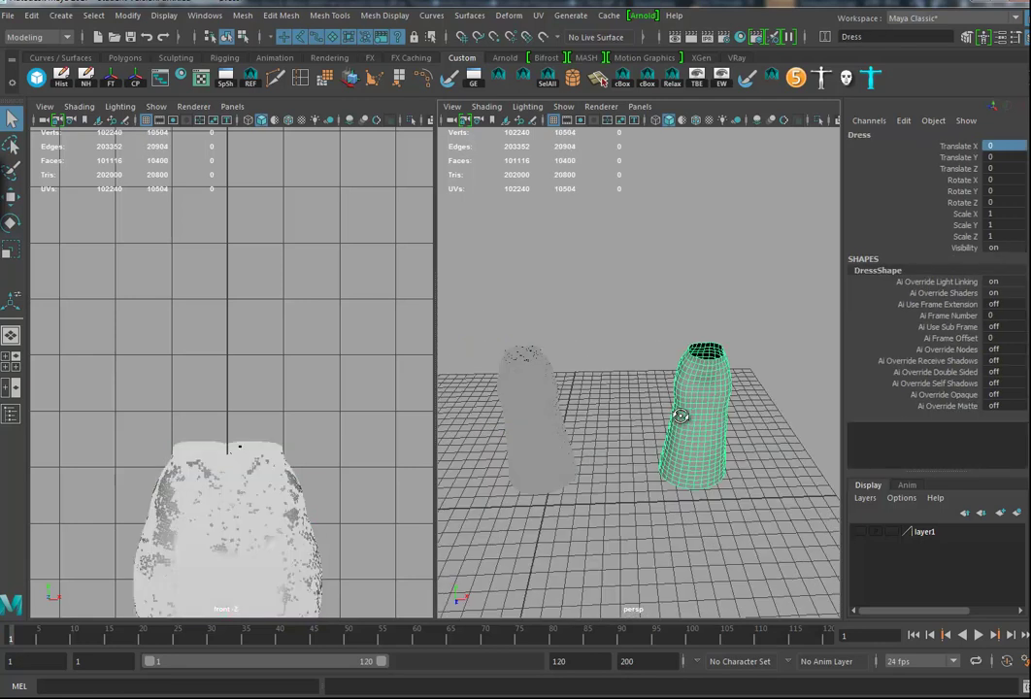
Step: Undo the Translate X change and the selection changes on the two overlapping skirts
key("ctrl+z")
key("ctrl+z")
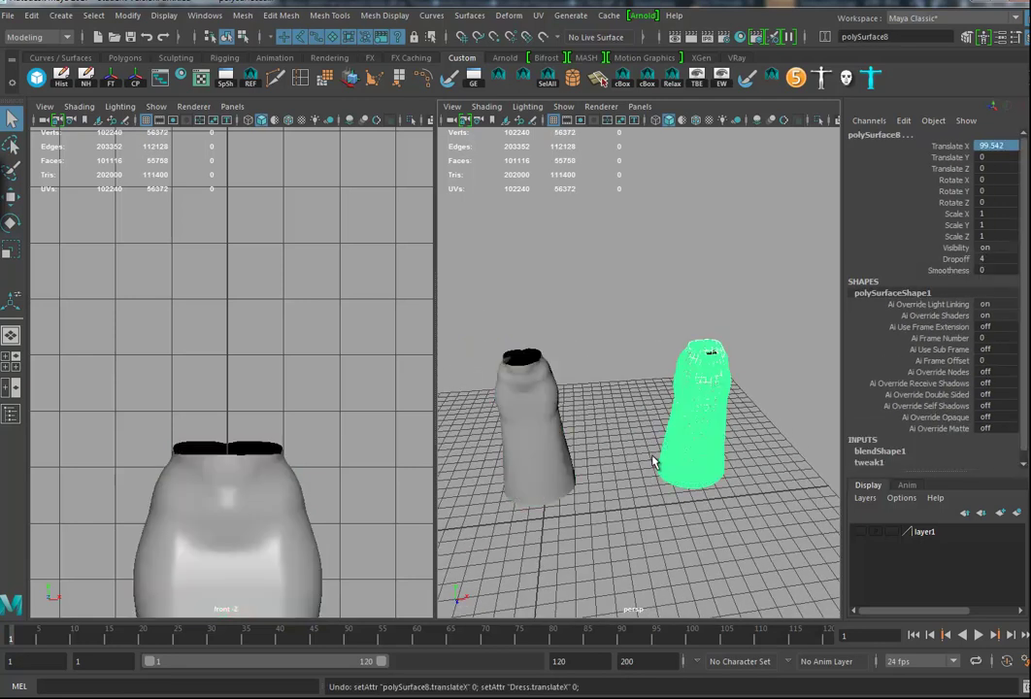
key("ctrl+z")
key("ctrl+z")
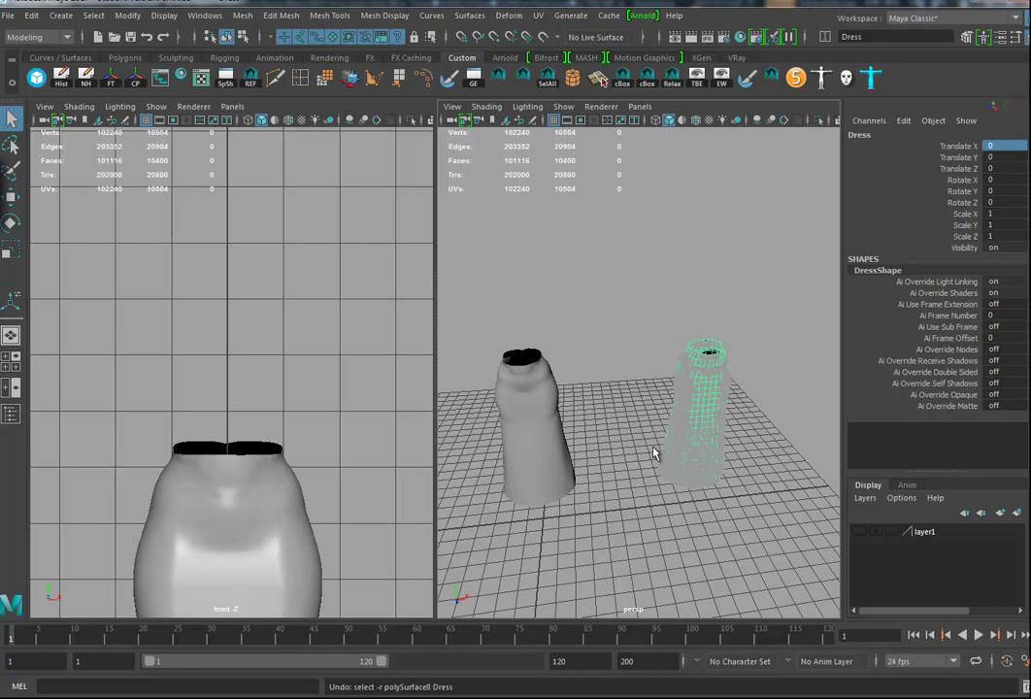
Step: Isolate the Dress again and undo the deletion of its construction history
left_click_drag(649, 457, 680, 403, "alt")
key("ctrl+1")
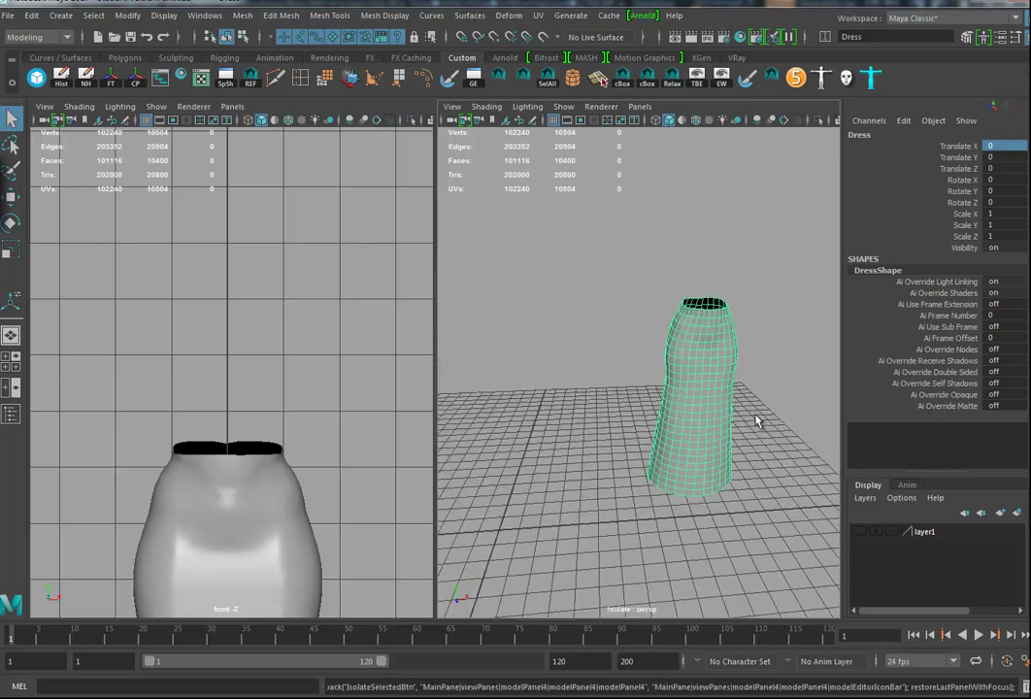
key("ctrl+z")
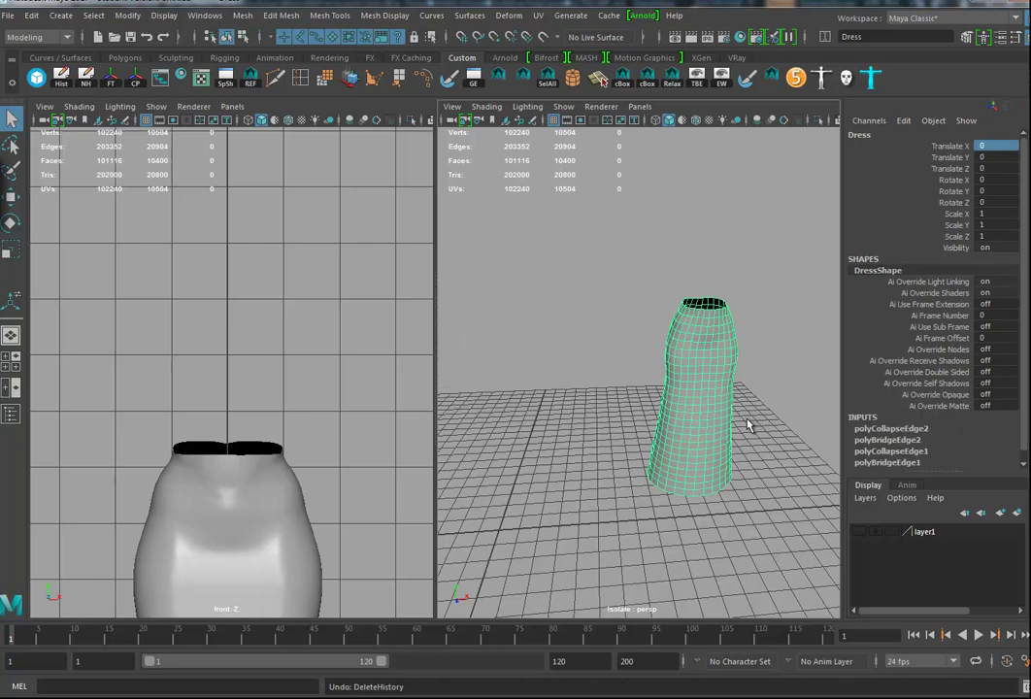
scroll(1026, 283, "down", 1)
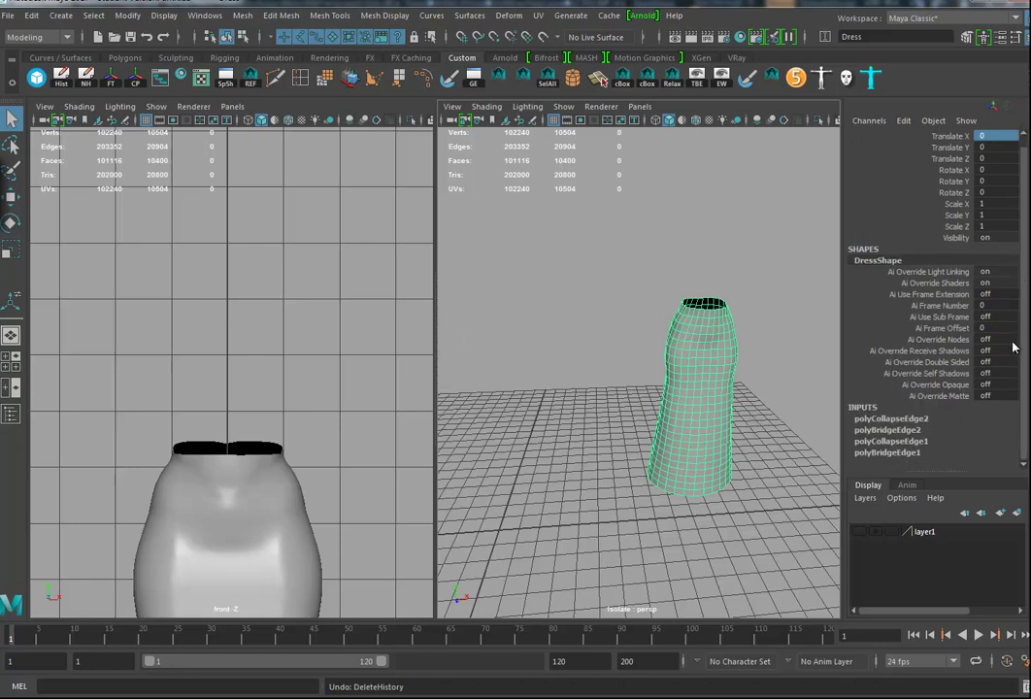
left_click_drag(744, 416, 681, 416, "alt")
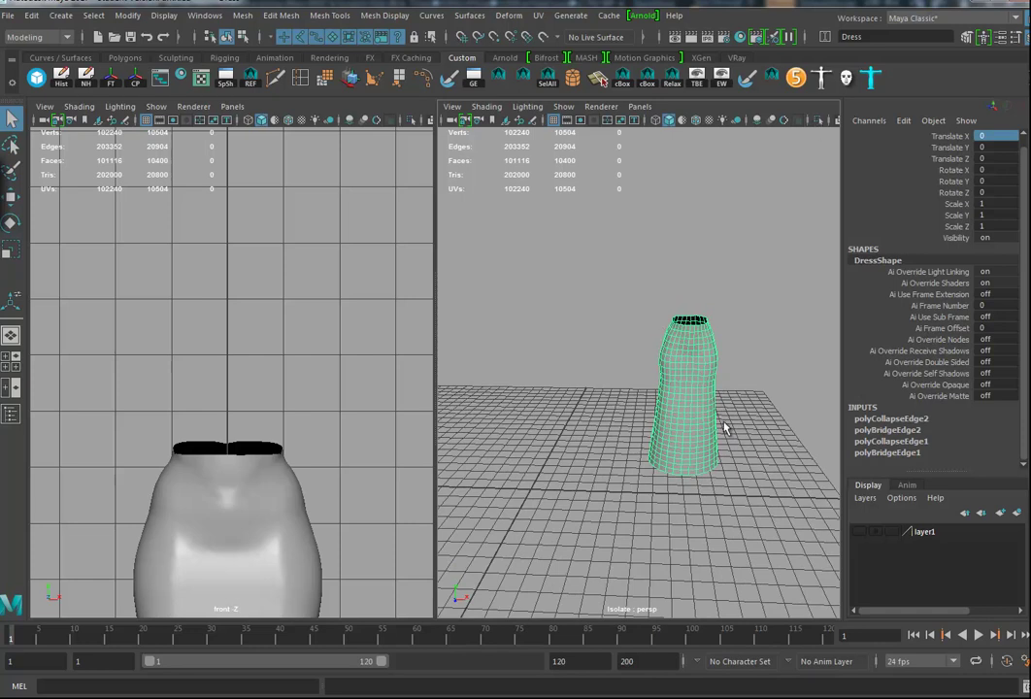
Step: Show all meshes again and set the Translate X of only the Dress to -99.542
left_click(819, 121)
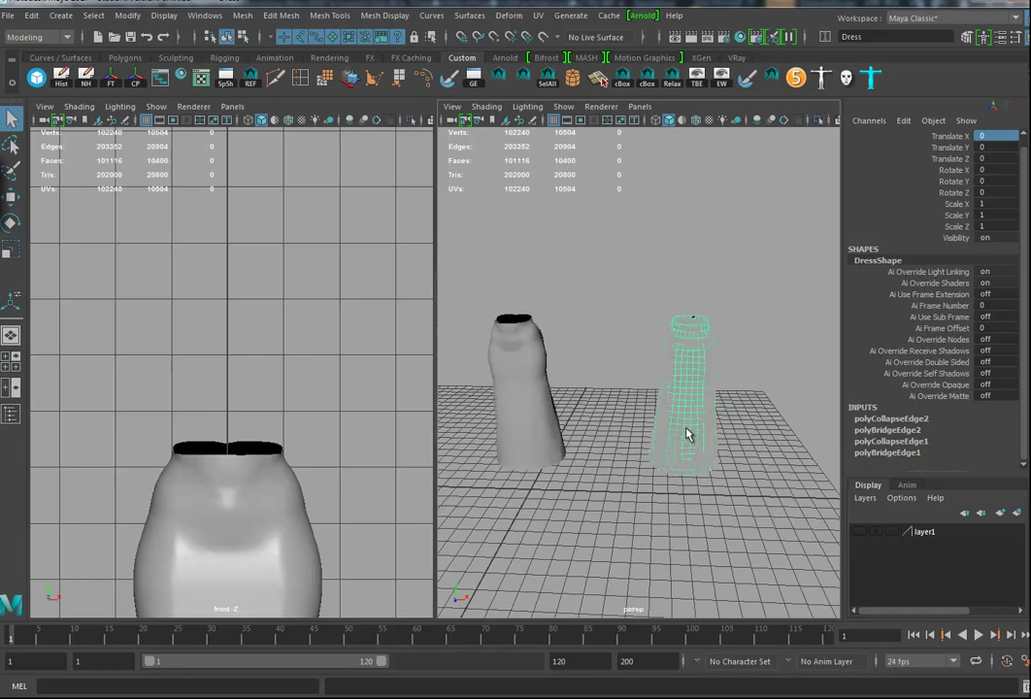
scroll(690, 430, "up", 3)
left_click_drag(649, 504, 637, 259, "alt")
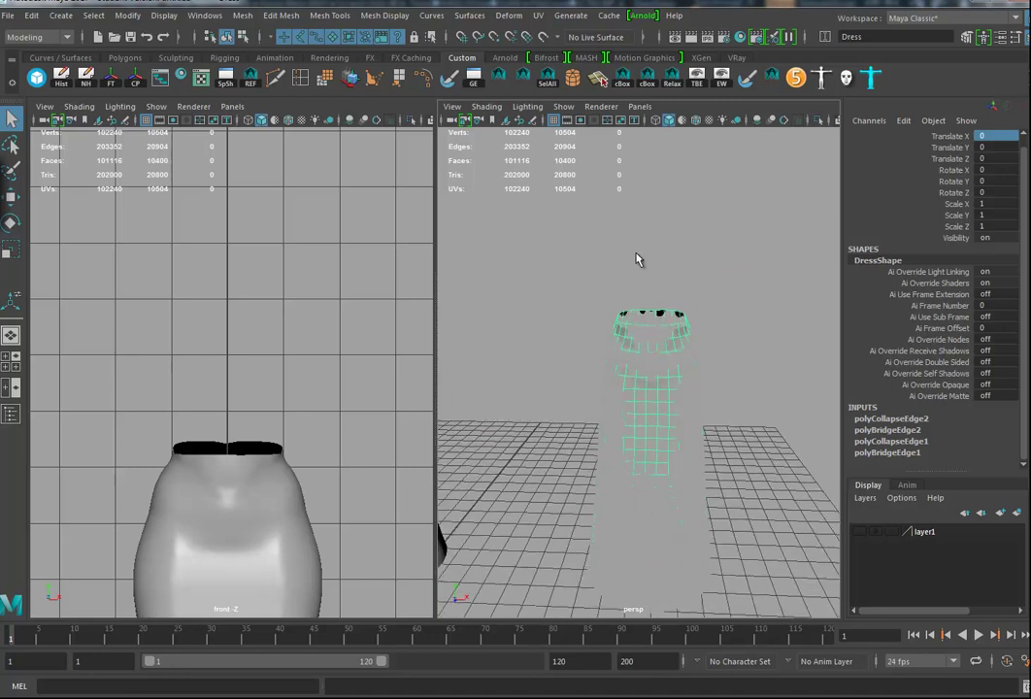
left_click(688, 461)
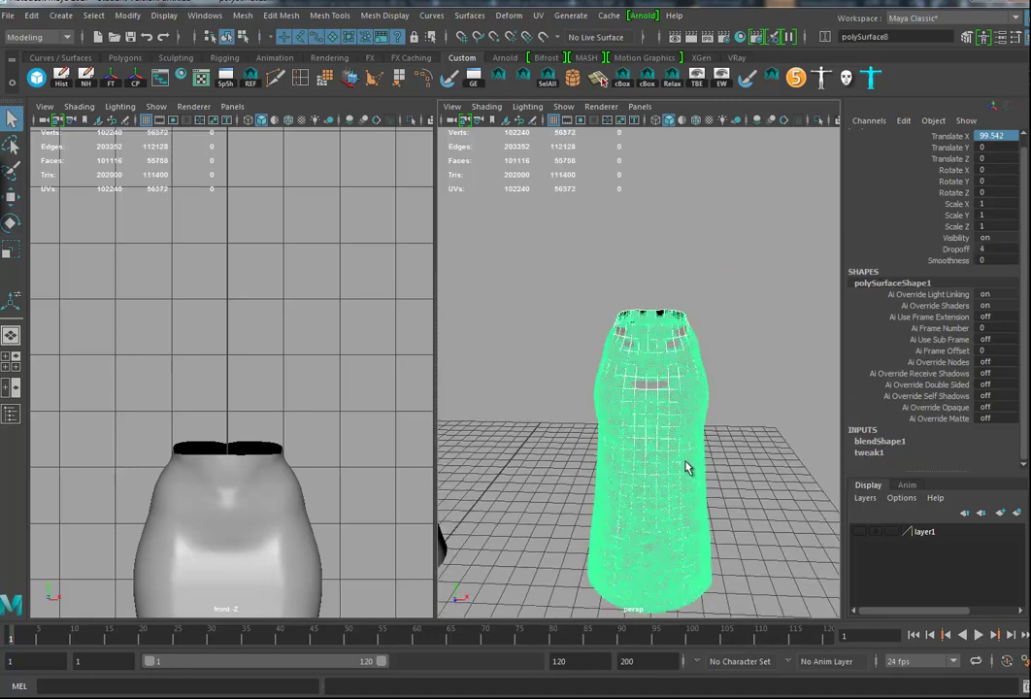
left_click(708, 346)
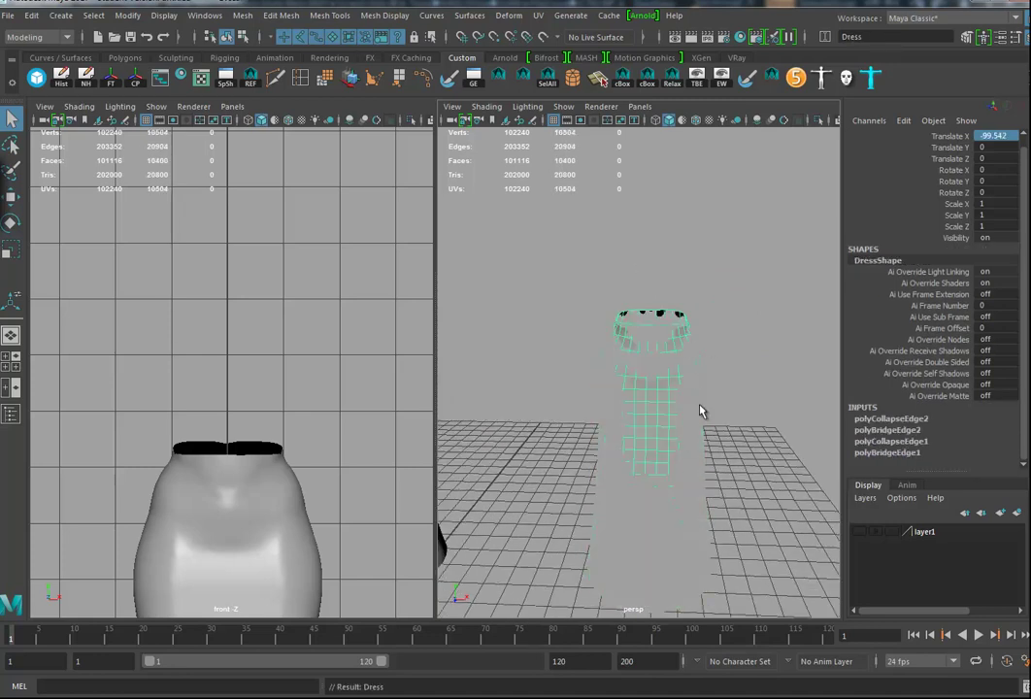
Step: Select polySurface8 together with the Dress, set Translate X to 0, and delete their non-deformer history
left_click(702, 414)
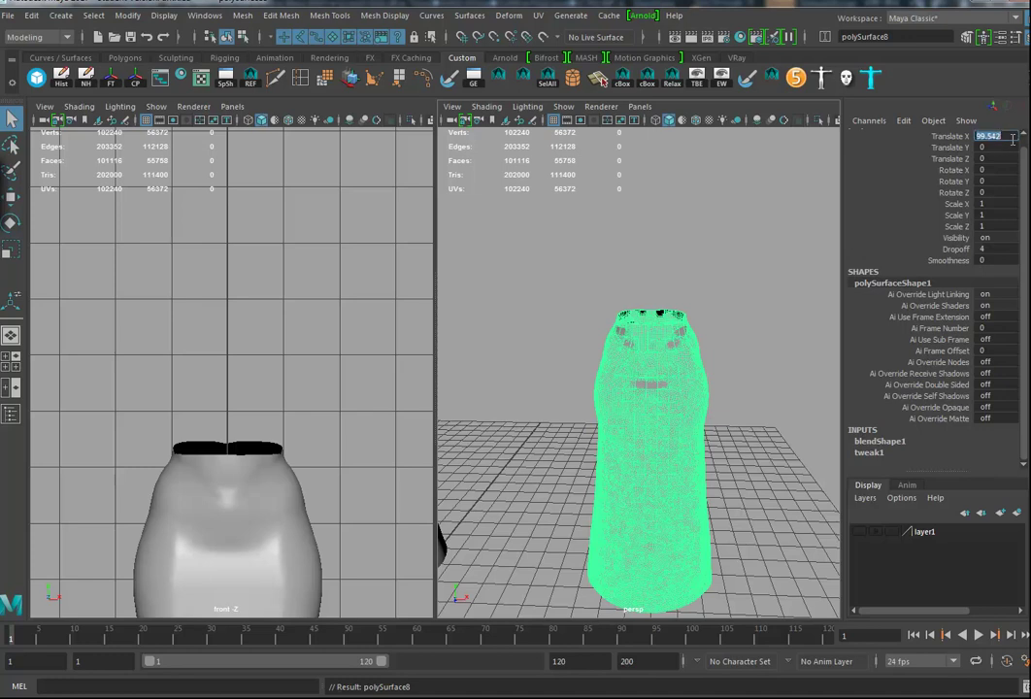
key("Return")
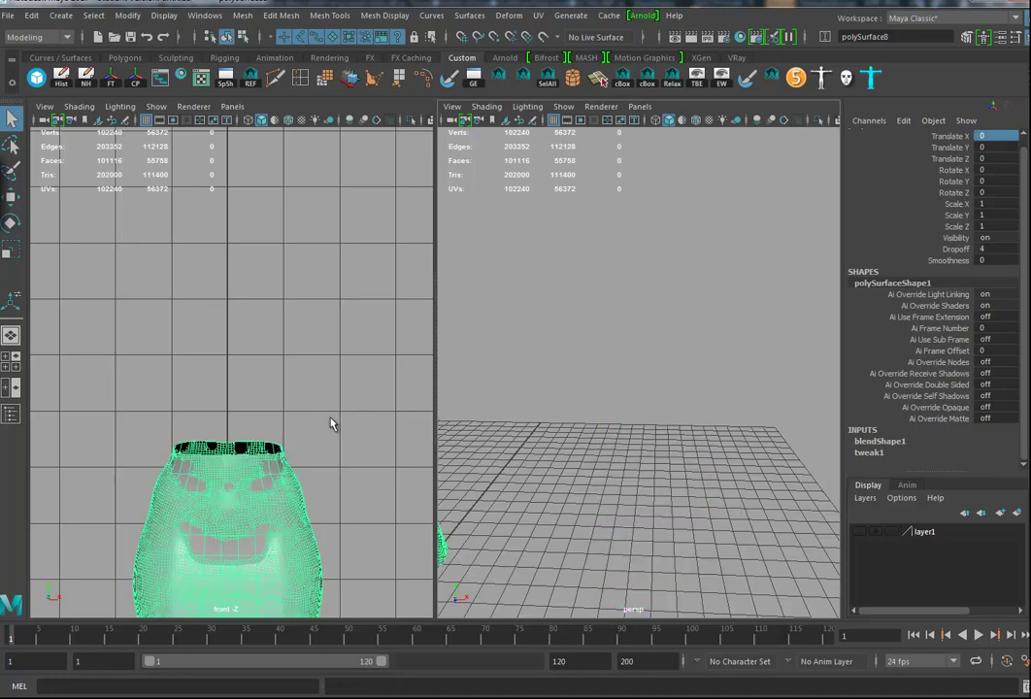
left_click(92, 73)
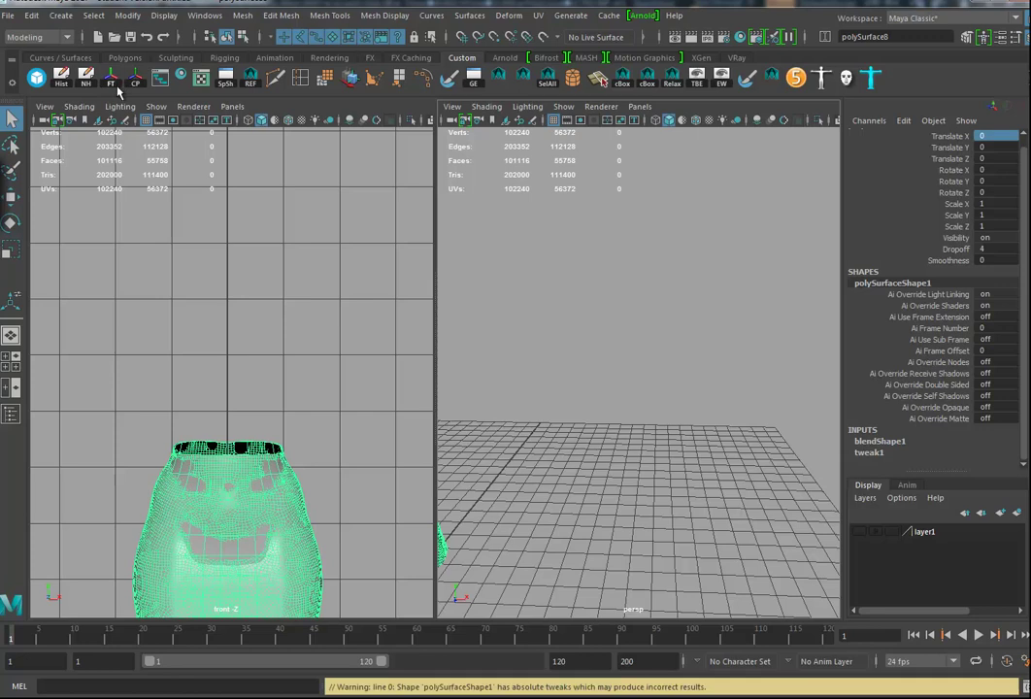
middle_click_drag(286, 496, 297, 294, "alt")
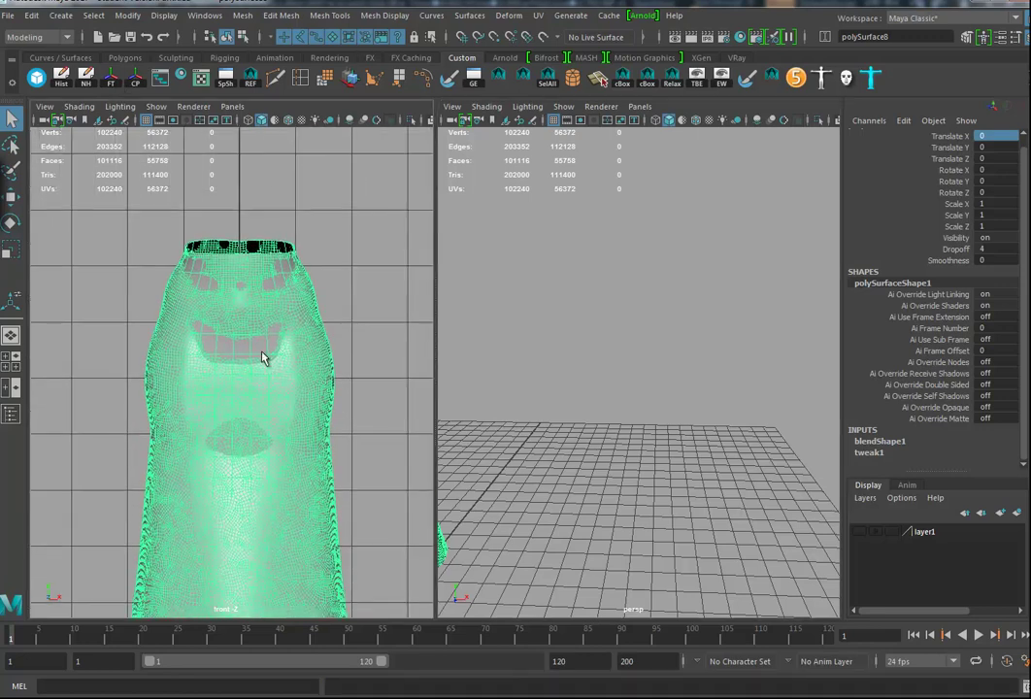
Step: Select only the low-poly Dress and delete its construction history
left_click(286, 391)
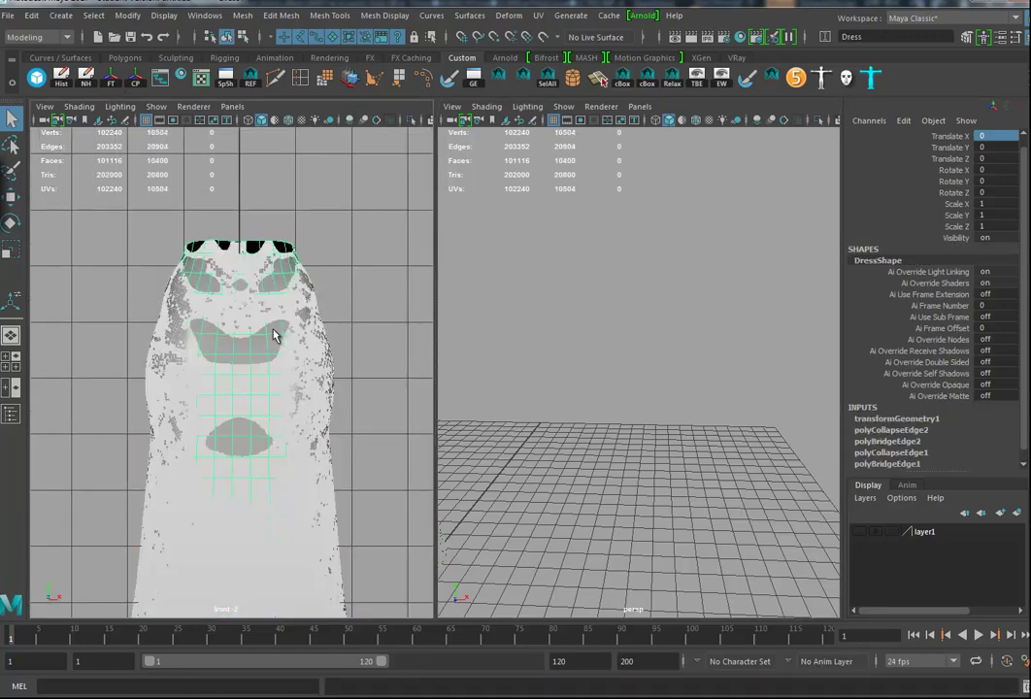
left_click(62, 78)
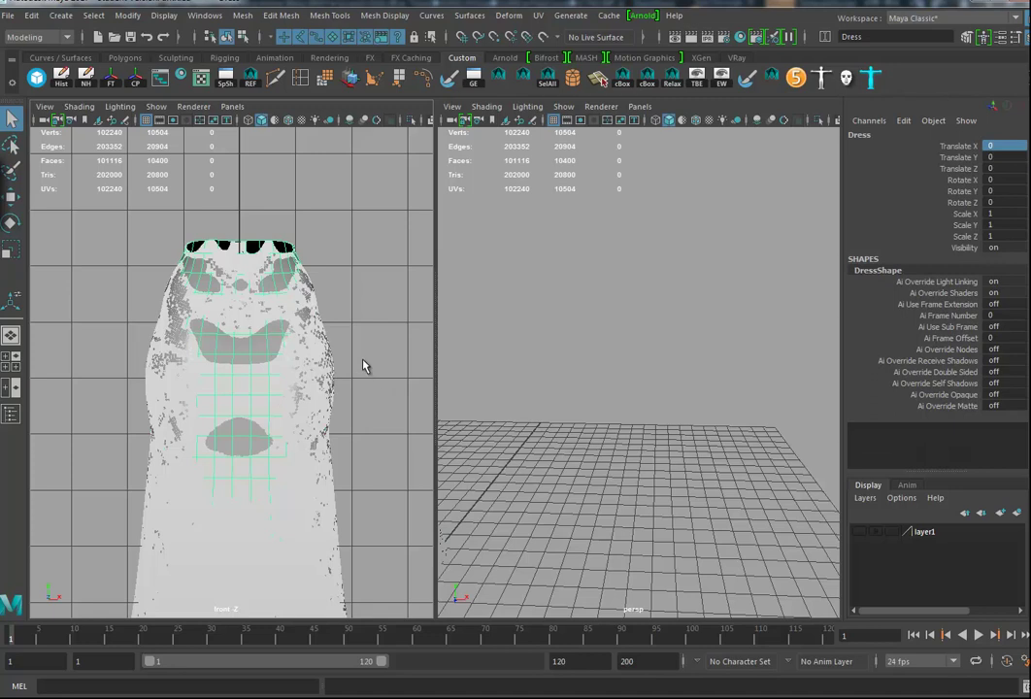
key("shift+p")
Step: Export the selected low-poly Dress as OBJ, overwriting DressTest05.obj in the Elvira_Project folder
left_click(6, 17)
mouse_move(82, 273)
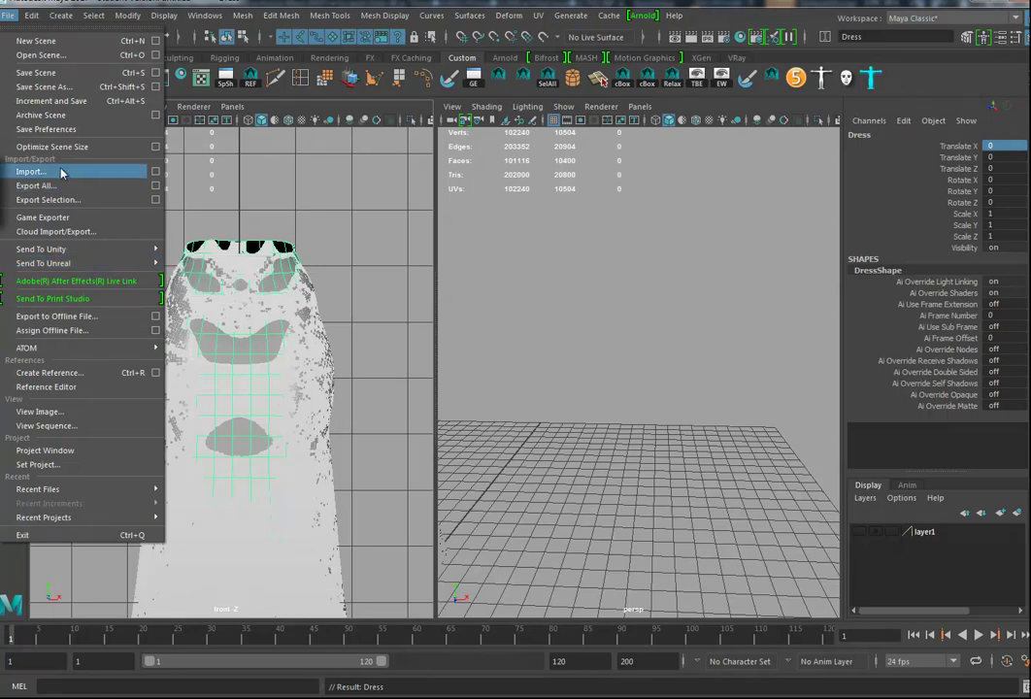
left_click(64, 200)
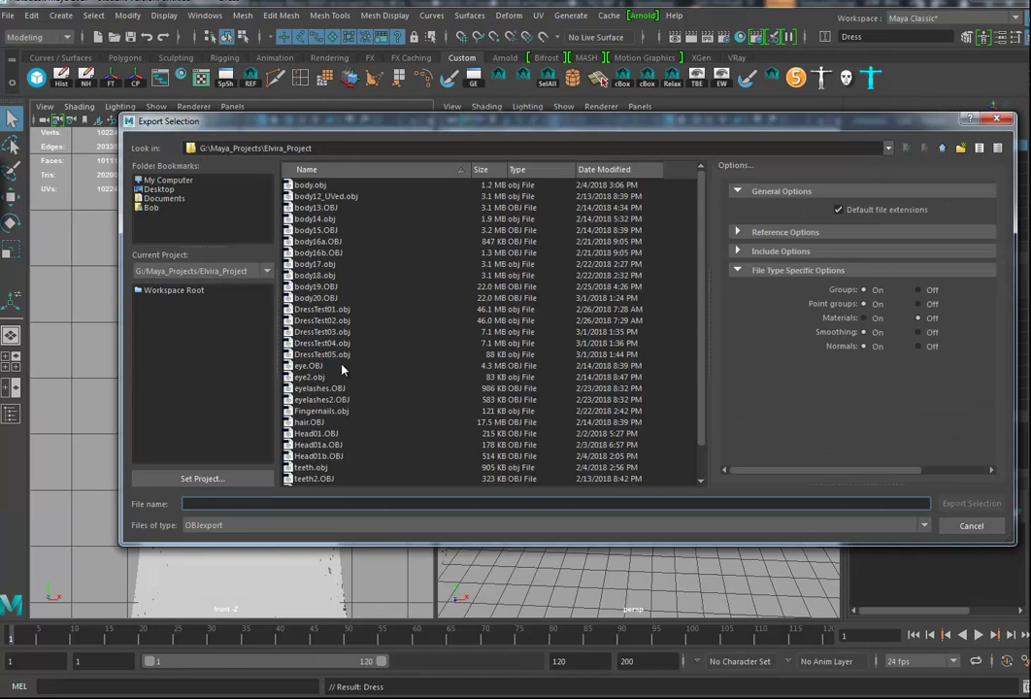
left_click(325, 355)
left_click(967, 503)
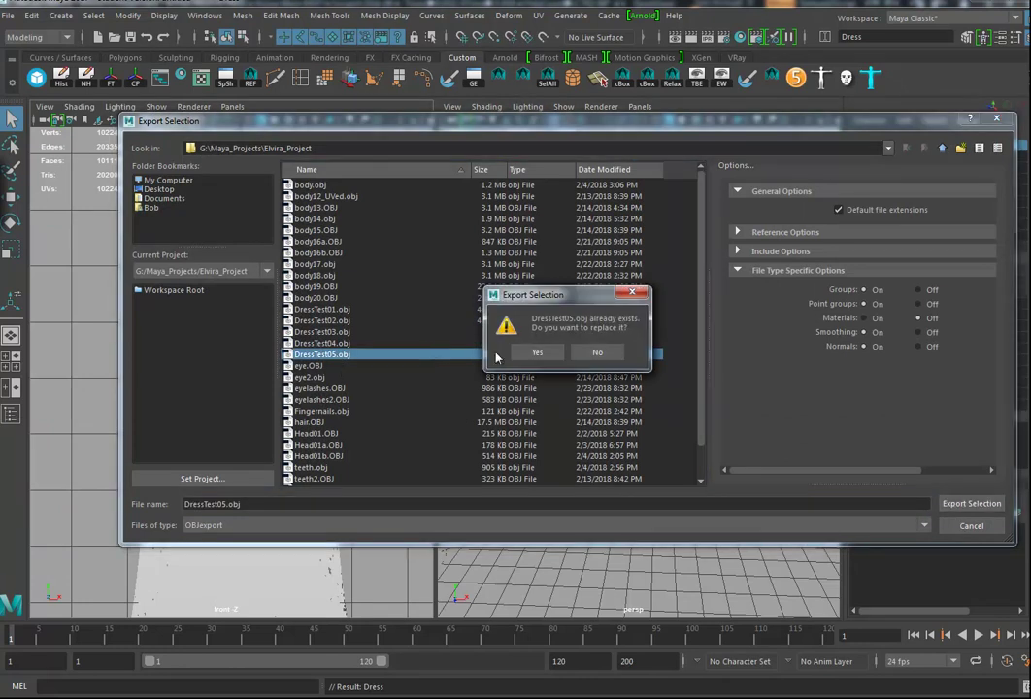
left_click(537, 352)
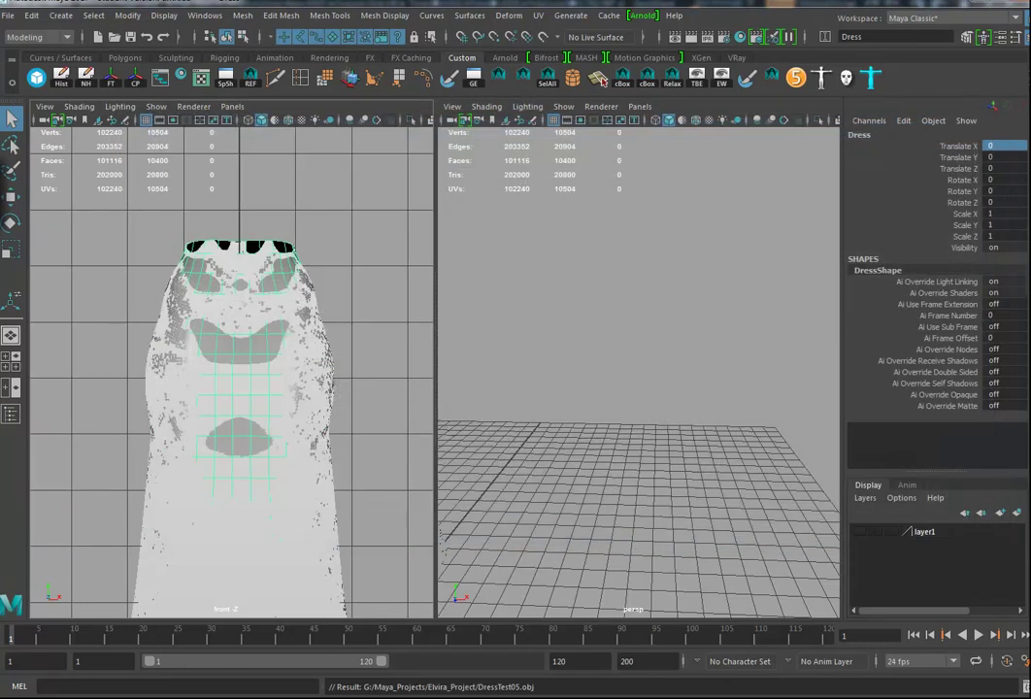
Step: Switch to ZBrush and import the updated DressTest05 mesh from Elvira_Project into the DressTest05 subtool
mouse_move(408, 695)
left_click(408, 660)
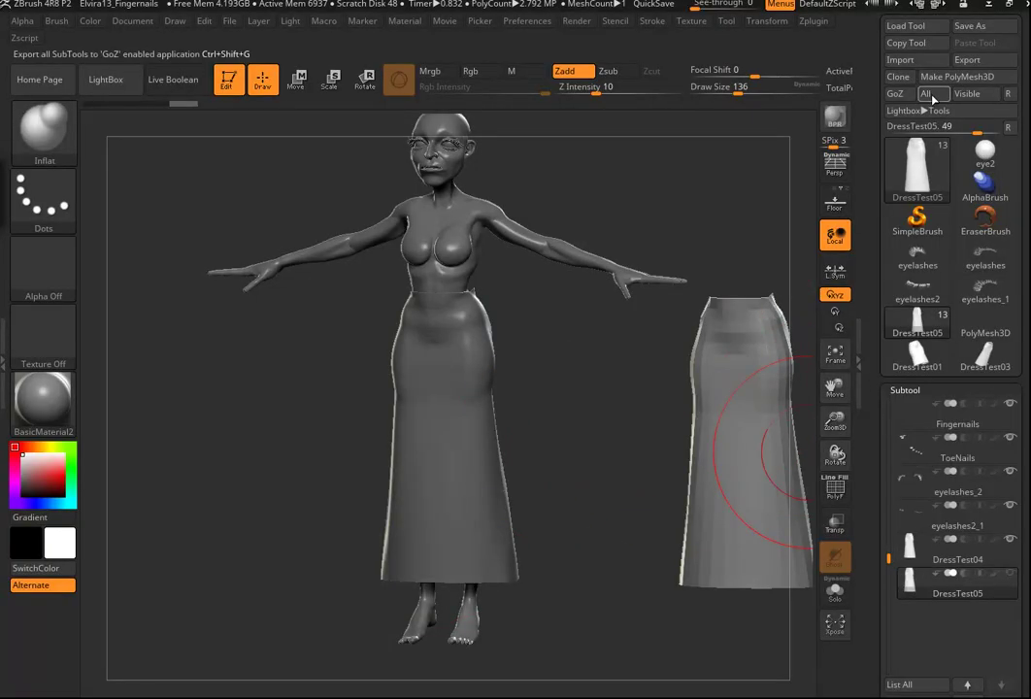
left_click(900, 59)
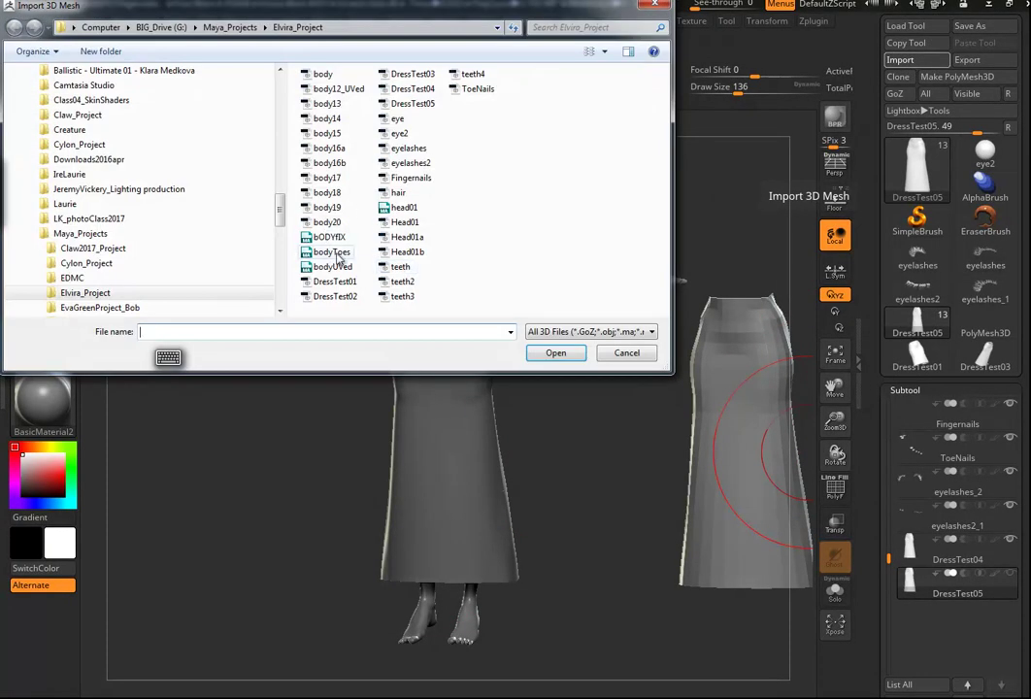
left_click(413, 103)
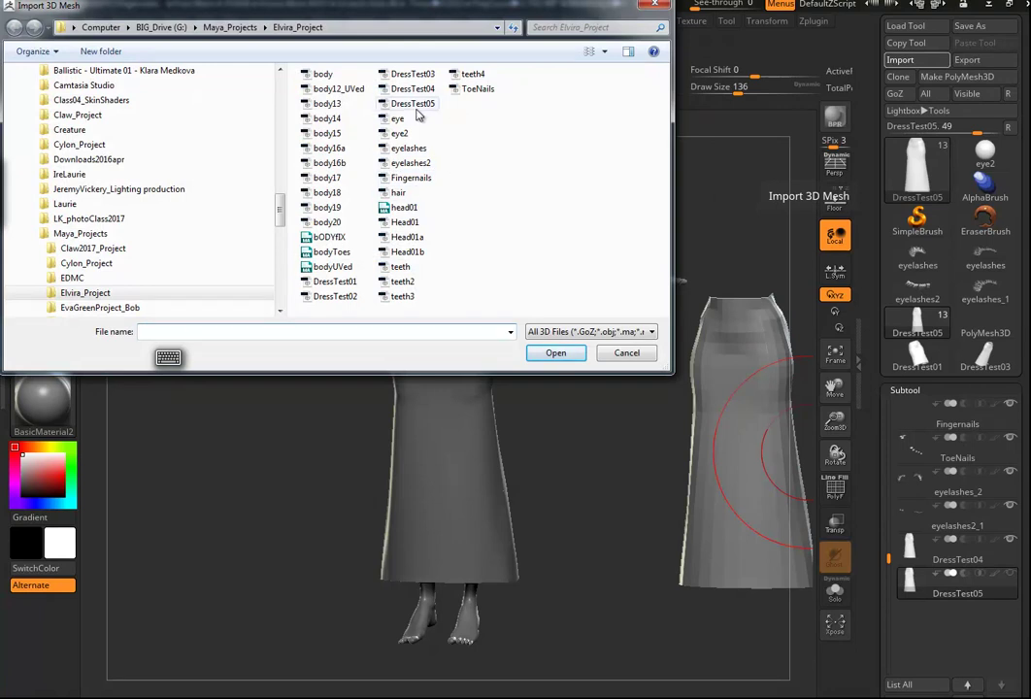
left_click(555, 353)
left_click_drag(602, 470, 643, 434)
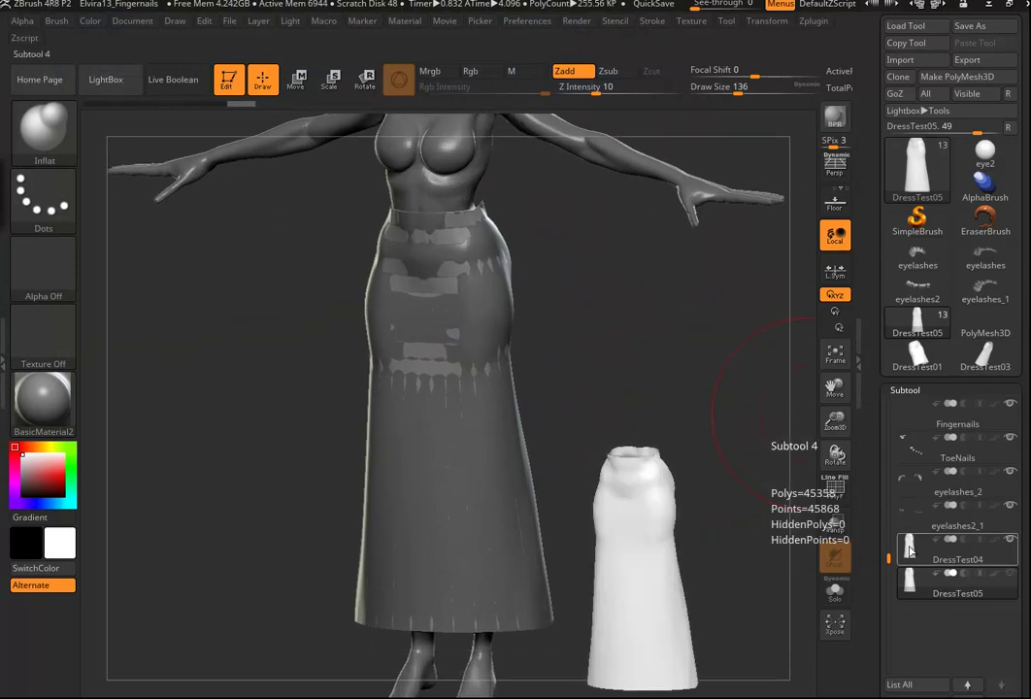
Step: Show only the DressTest04 and DressTest05 skirt subtools, hiding the rest of the character
left_click(915, 554)
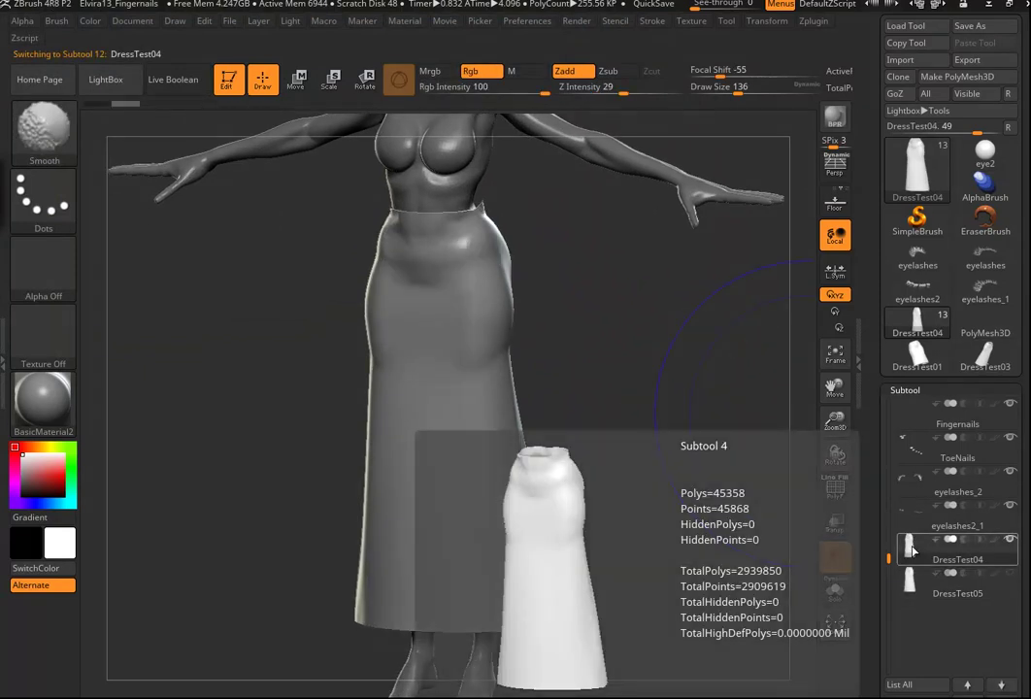
left_click(1011, 540, "shift")
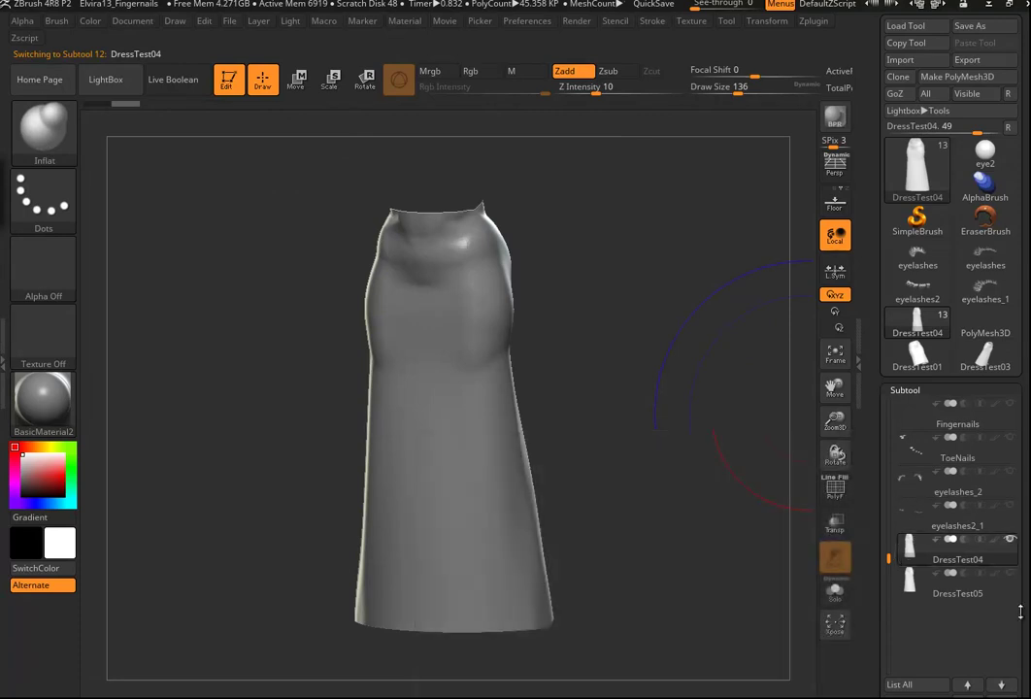
left_click(1014, 580)
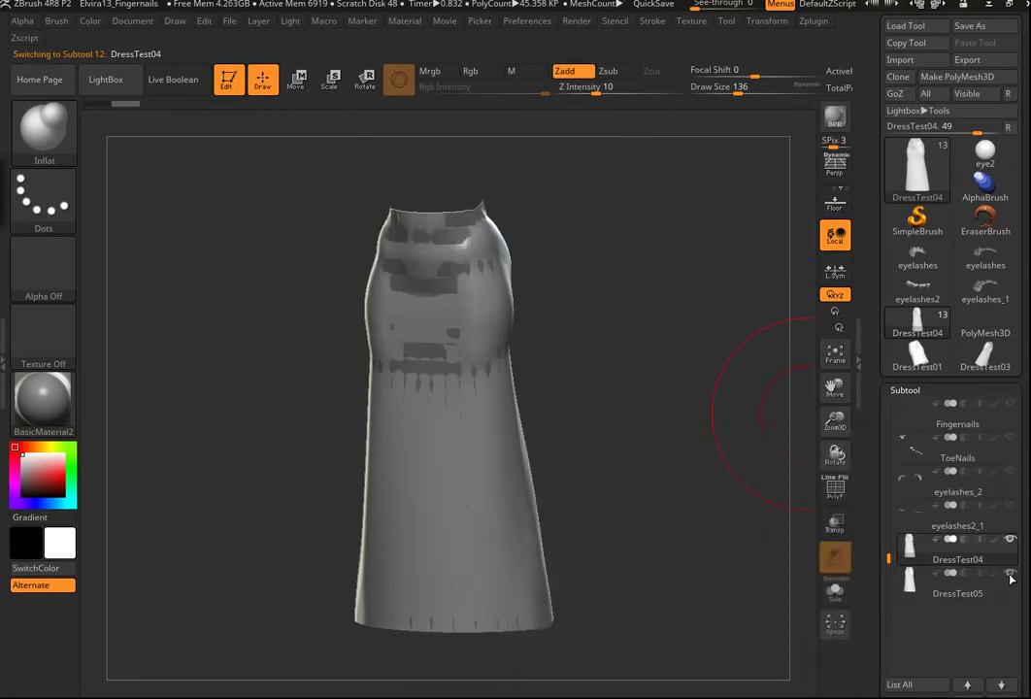
left_click_drag(690, 380, 822, 295)
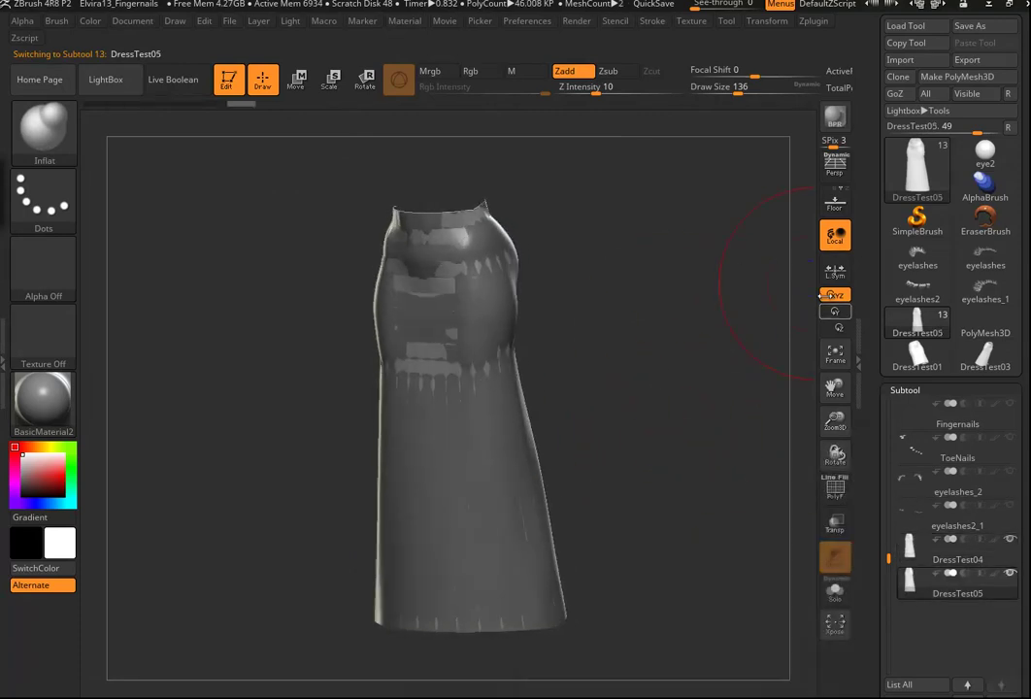
Step: Select the DressTest04 subtool and try subdividing it once
left_click_drag(1026, 680, 1027, 402)
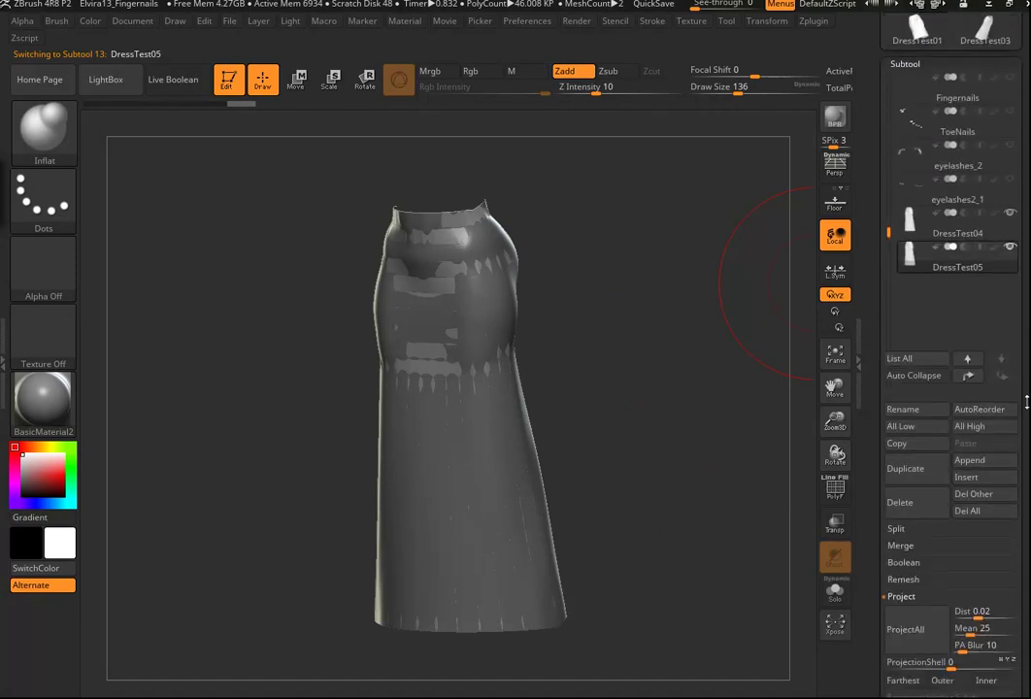
scroll(1026, 401, "down", 1)
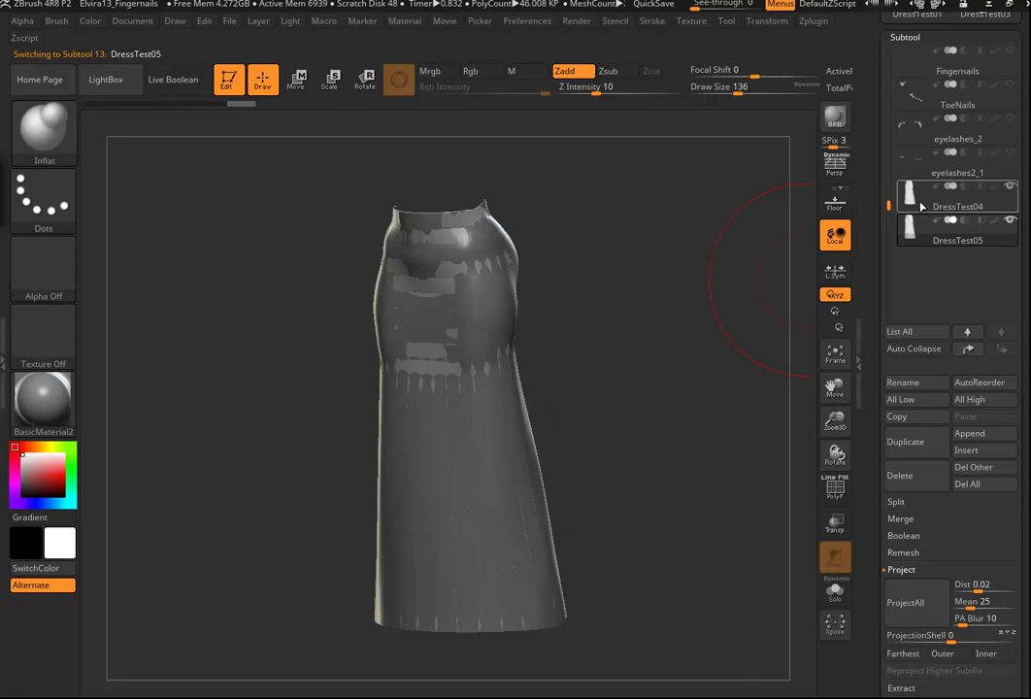
left_click(922, 206)
key("ctrl+d")
left_click_drag(621, 360, 673, 405)
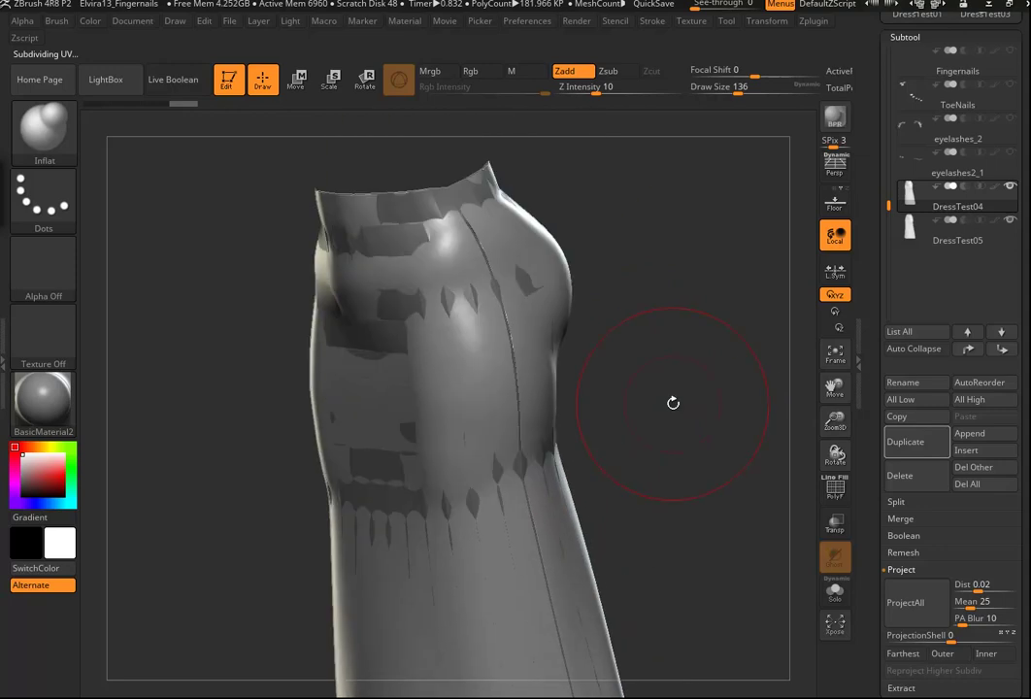
left_click_drag(680, 407, 471, 256)
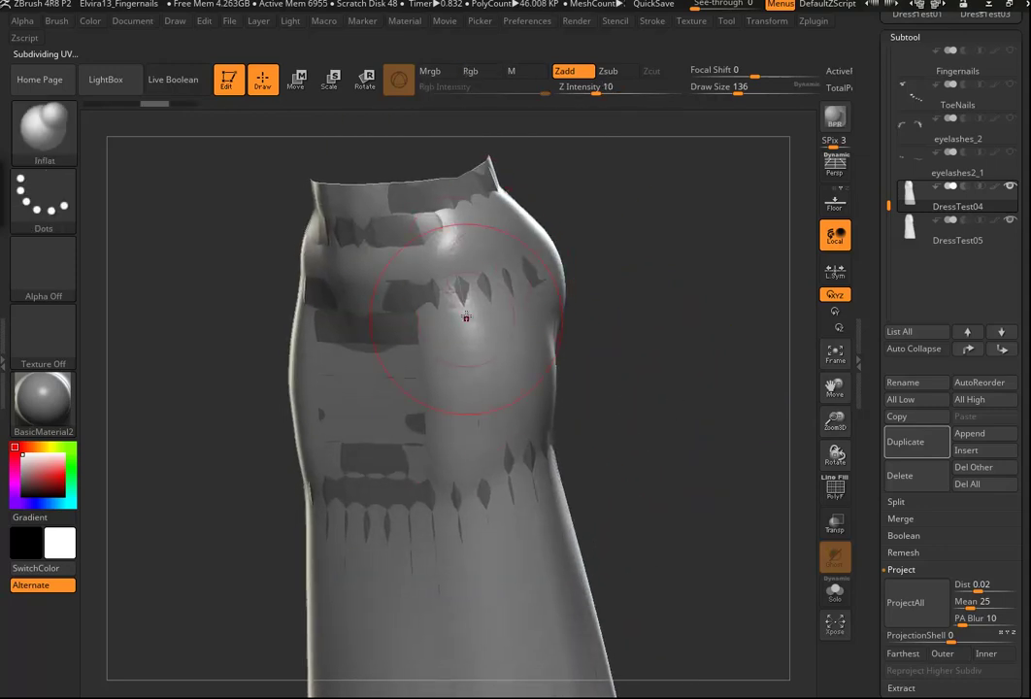
mouse_move(567, 478)
left_mouse_down()
mouse_move(664, 470)
mouse_move(663, 493)
mouse_move(679, 460)
mouse_move(626, 358)
left_mouse_up()
Step: Select the DressTest05 skirt, subdivide it to level 2, and project the DressTest04 shape onto it with ProjectAll
key("Down")
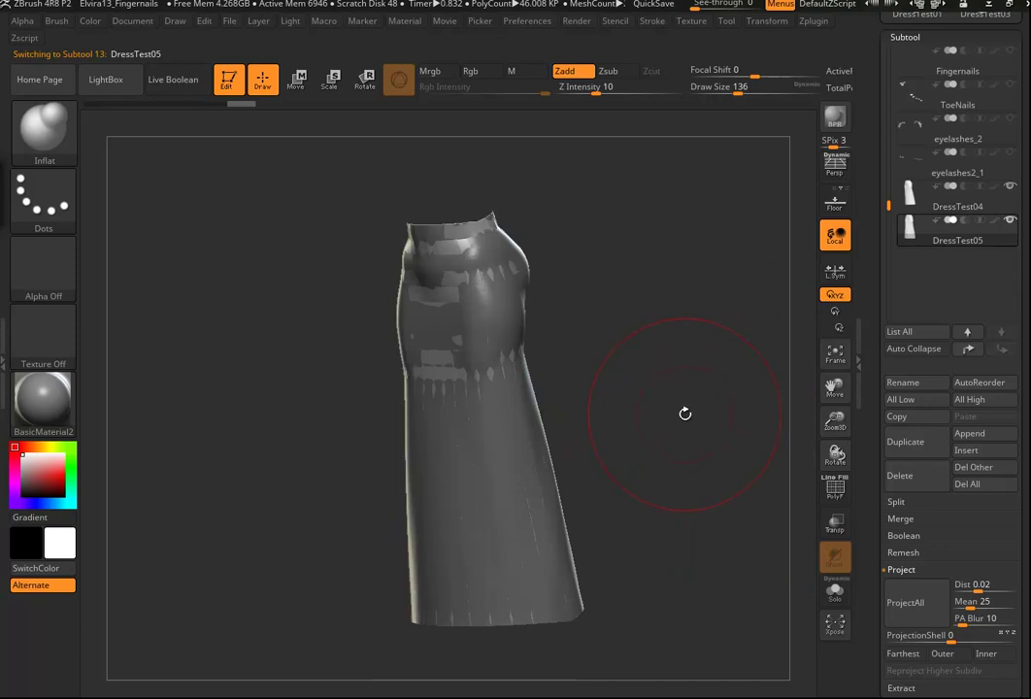
key("ctrl+d")
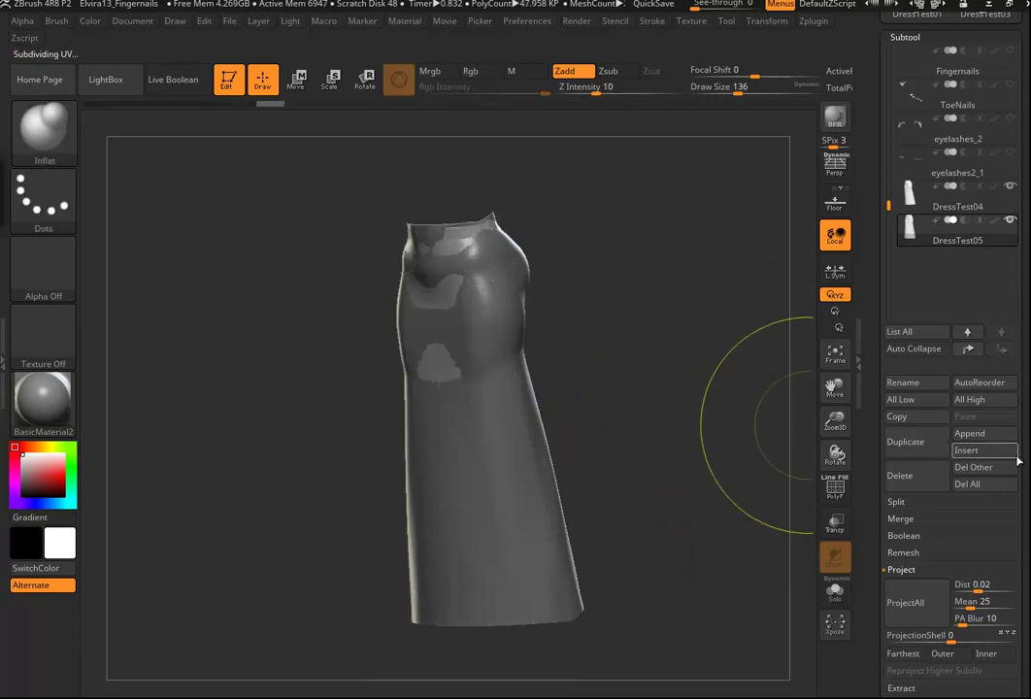
left_click_drag(1017, 461, 1018, 444)
scroll(952, 437, "down", 5)
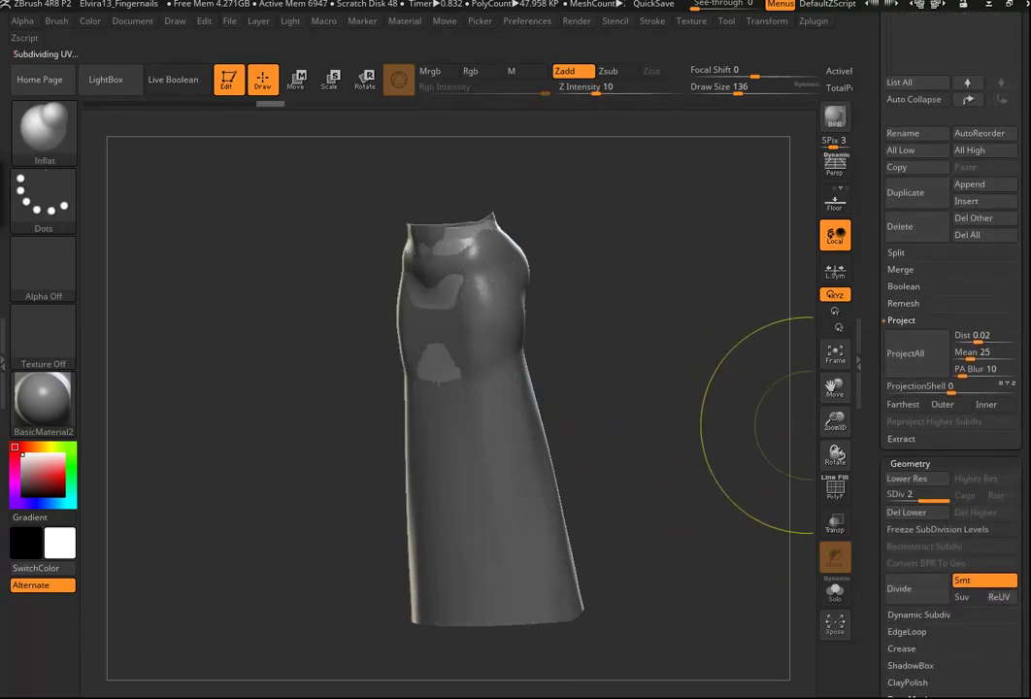
left_click(900, 357)
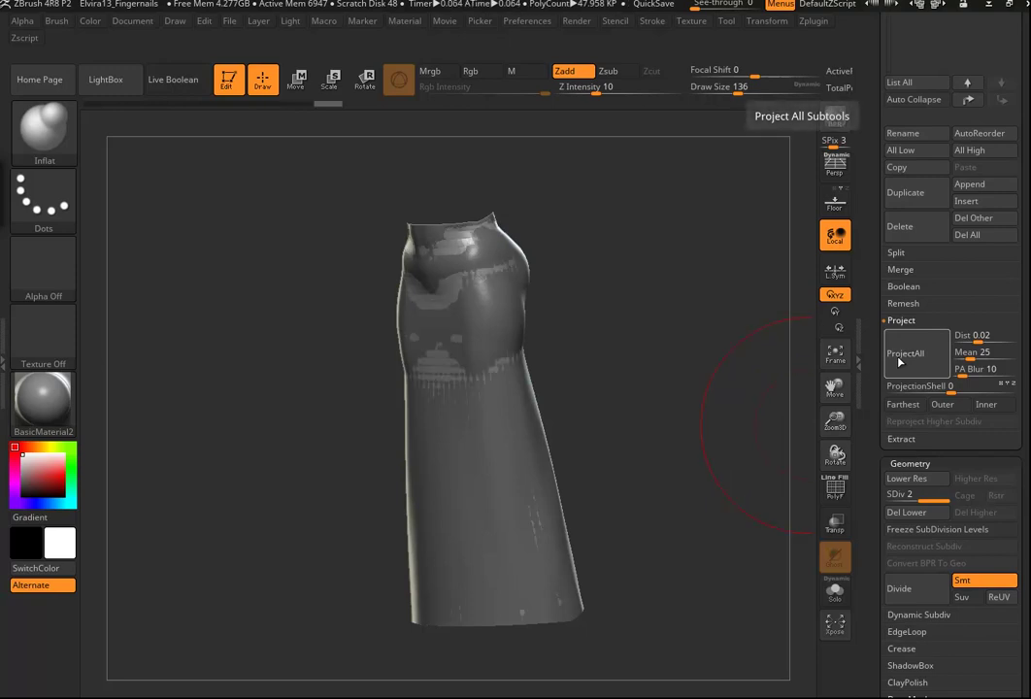
Step: Subdivide the DressTest05 skirt to levels 3 and 4, running ProjectAll after each subdivision
key("ctrl")
key("ctrl+d")
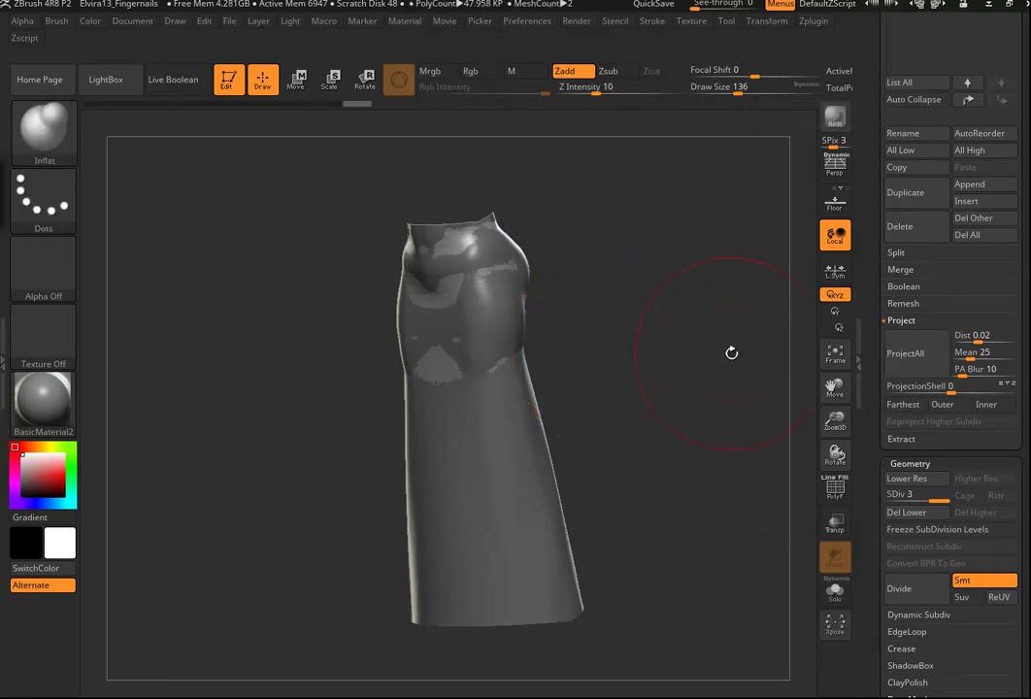
key("ctrl+d")
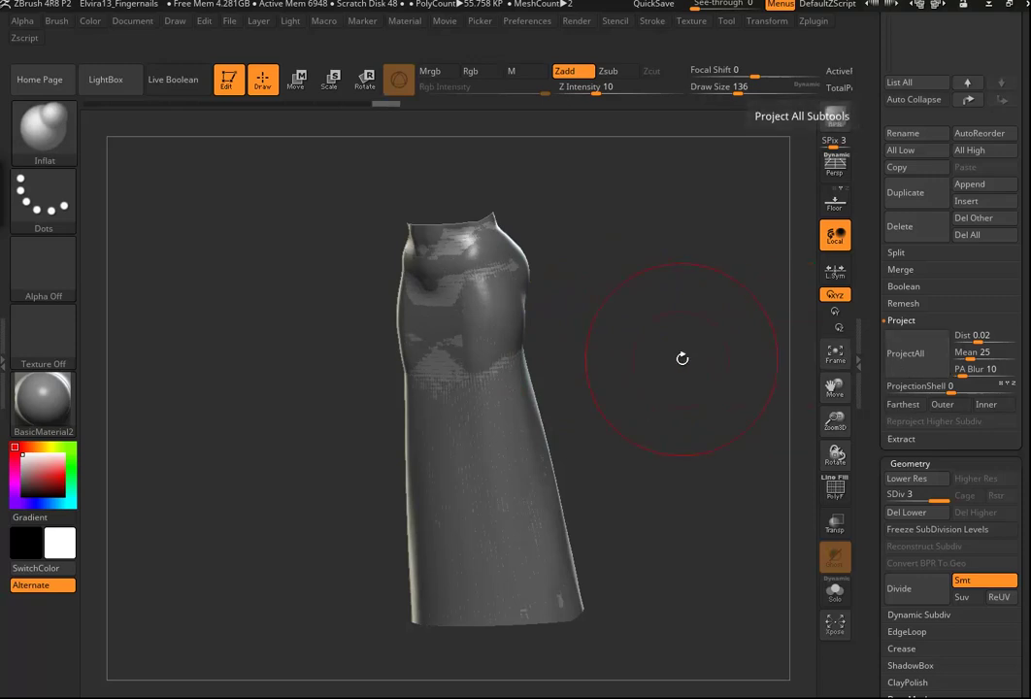
key("ctrl")
left_click(907, 354)
Step: Solo the DressTest05 skirt, subdivide it to level 5, and run ProjectAll again
left_click(836, 594)
mouse_move(666, 479)
left_mouse_down()
mouse_move(699, 477)
mouse_move(602, 483)
mouse_move(670, 482)
left_mouse_up()
key("ctrl+d")
left_click(913, 362)
mouse_move(656, 391)
left_mouse_down()
mouse_move(667, 343)
mouse_move(688, 532)
left_mouse_up()
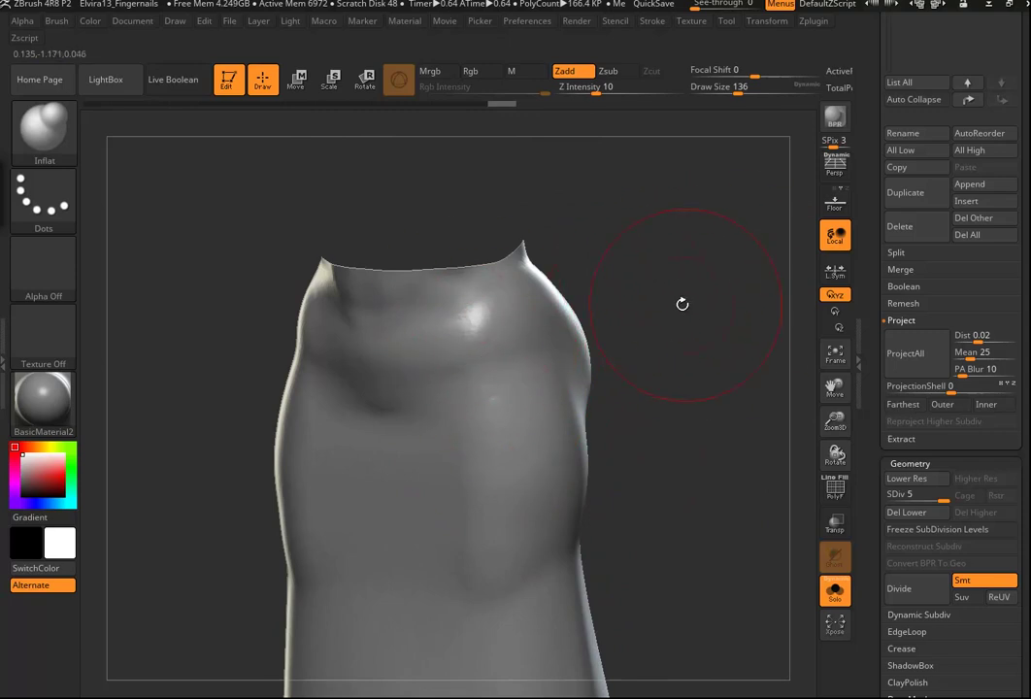
left_click_drag(661, 315, 682, 400)
key("shift")
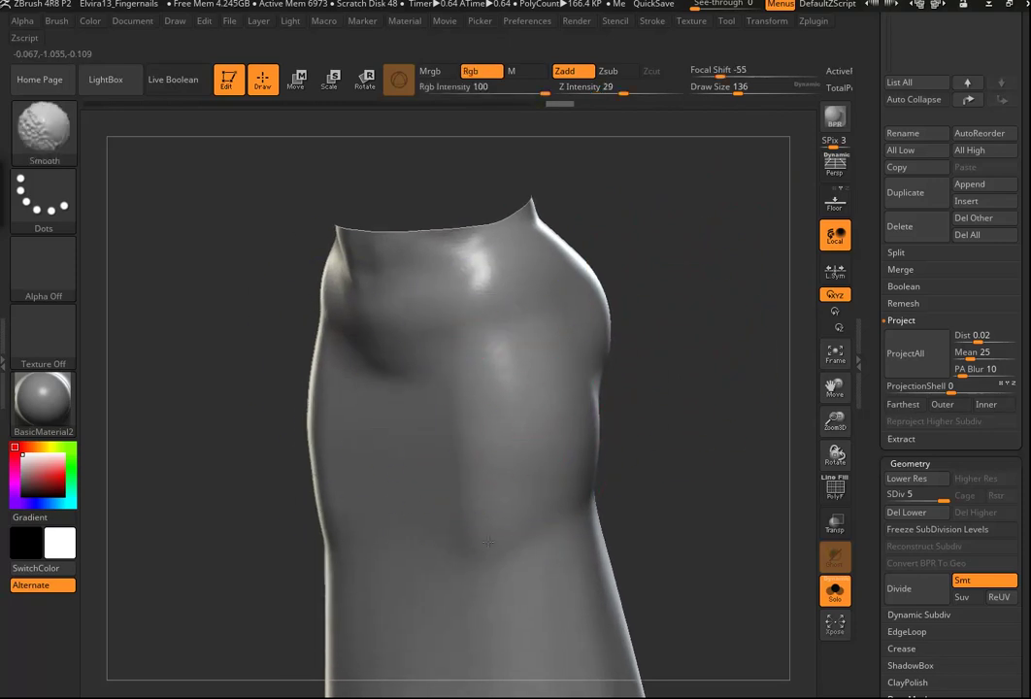
left_click_drag(649, 541, 624, 338, "alt")
mouse_move(677, 479)
left_mouse_down("alt")
mouse_move(568, 465)
mouse_move(591, 360)
mouse_move(668, 508)
mouse_move(501, 475)
mouse_move(653, 537)
left_mouse_up("alt")
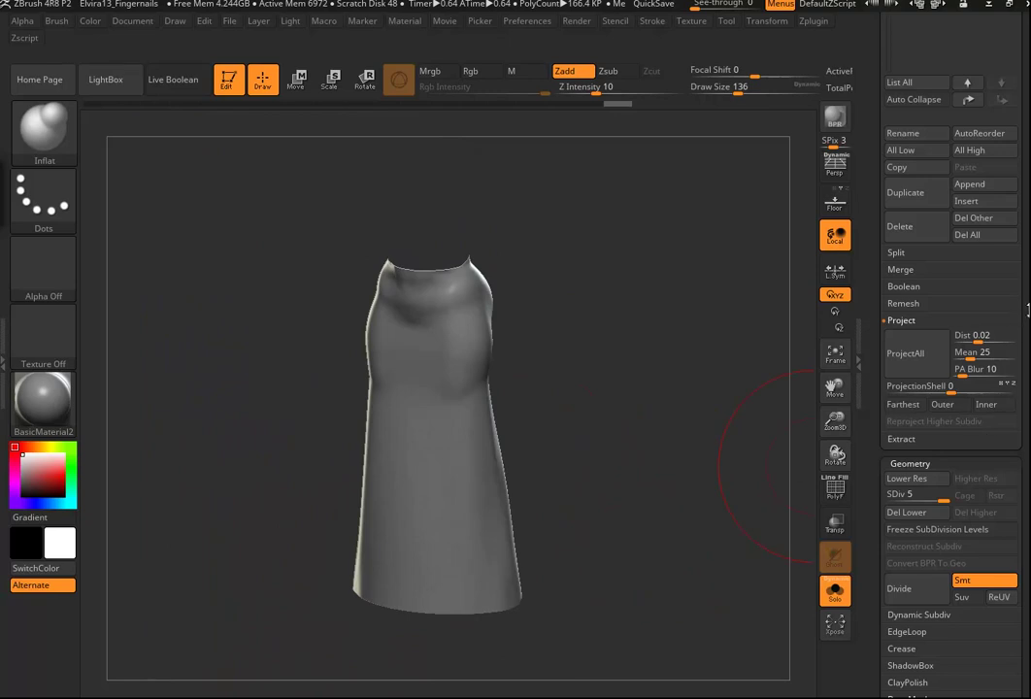
Step: Delete the DressTest04 subtool, accepting that the operation cannot be undone
scroll(921, 386, "up", 5)
mouse_move(921, 386)
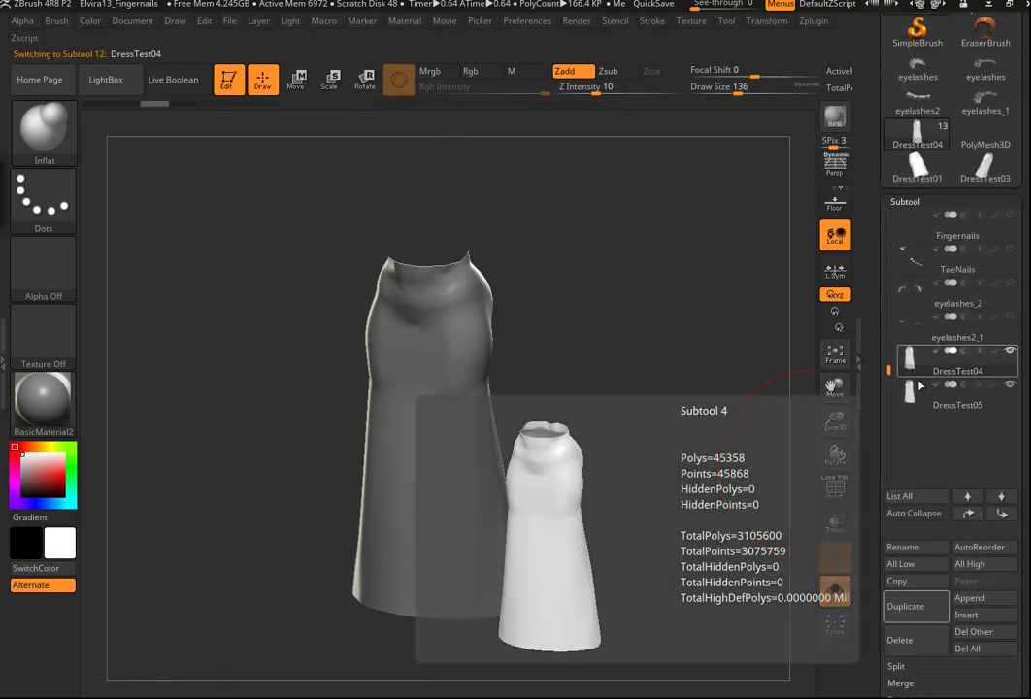
left_click(901, 640)
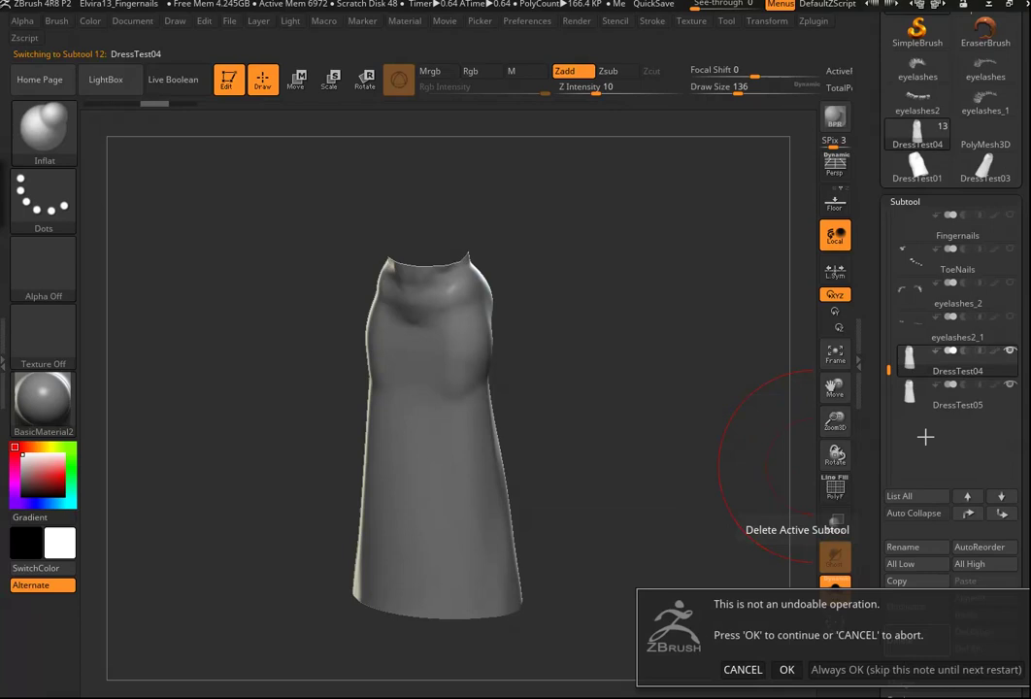
left_click(783, 669)
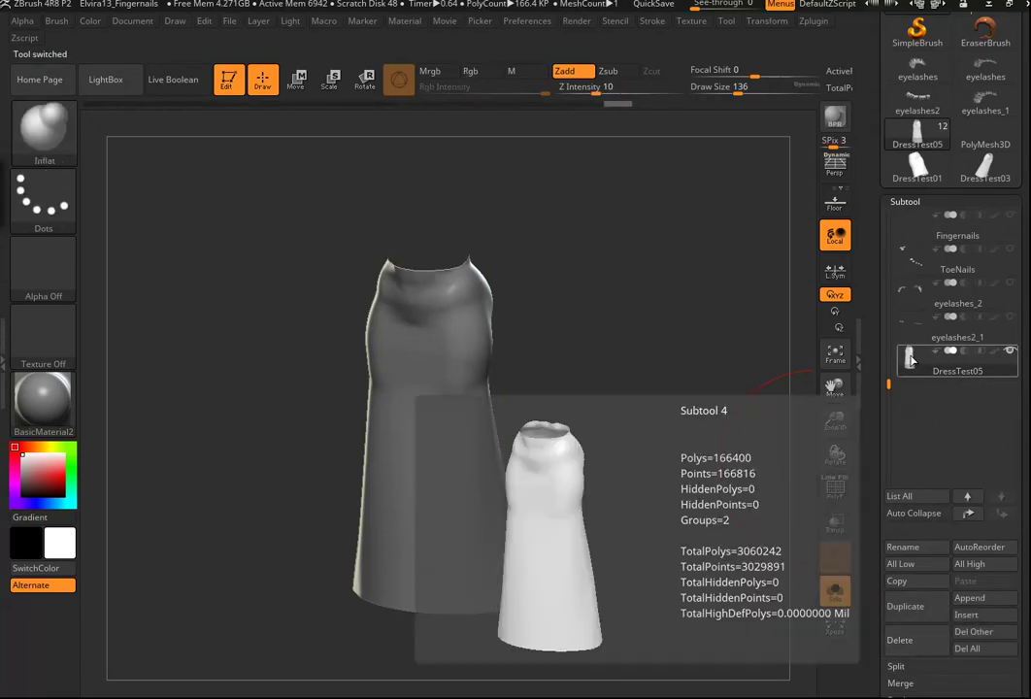
Step: Make all subtools visible again and turn off Solo to show the full character with the skirt
left_click(911, 361, "shift")
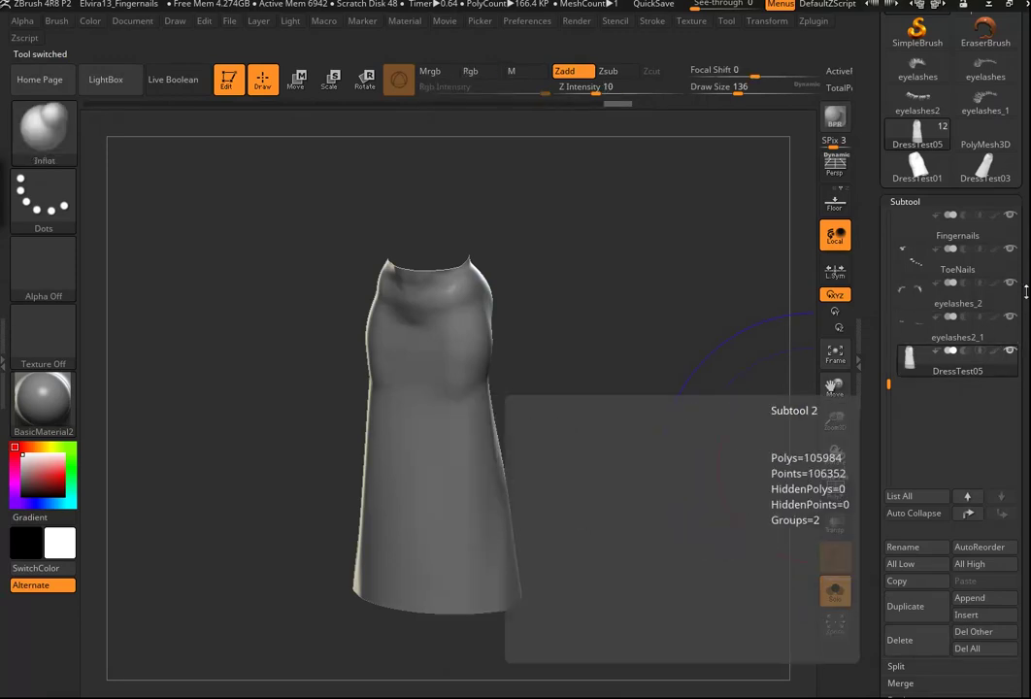
left_click_drag(1026, 291, 1027, 358)
left_click(837, 593)
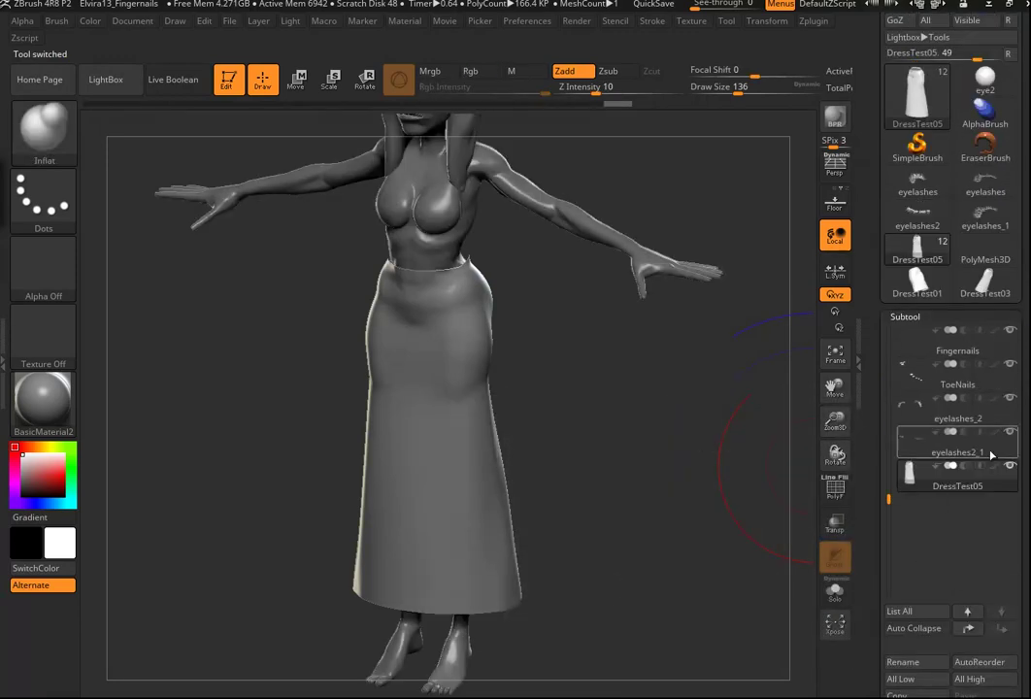
Step: Hide the body18 subtool and make the hair subtool active
left_click_drag(1027, 367, 1028, 406)
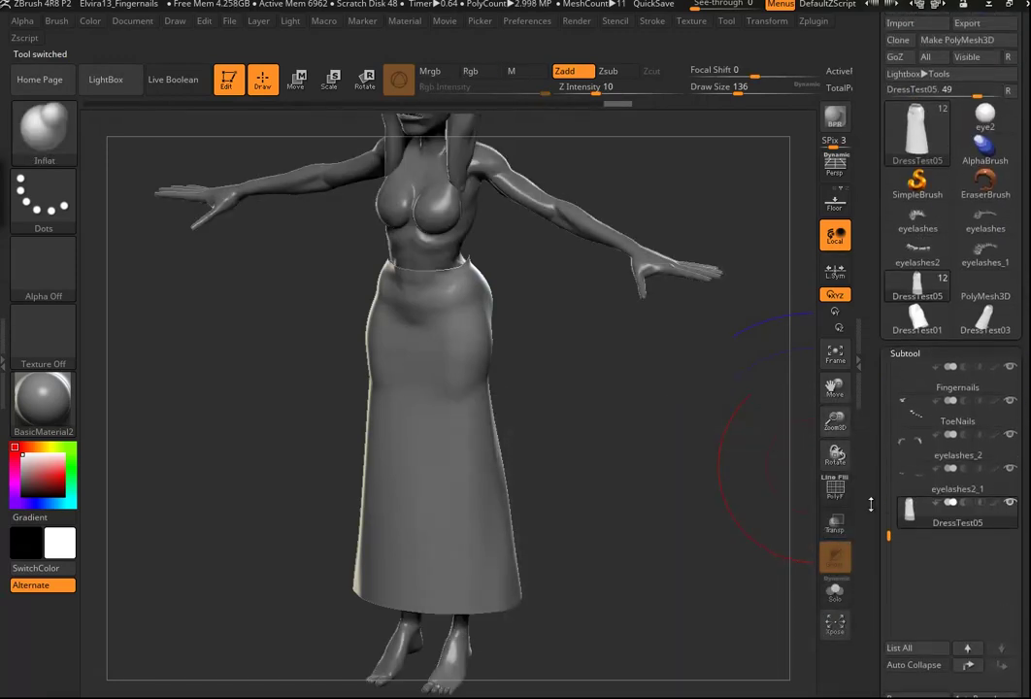
left_click_drag(890, 538, 892, 433)
left_click(904, 439)
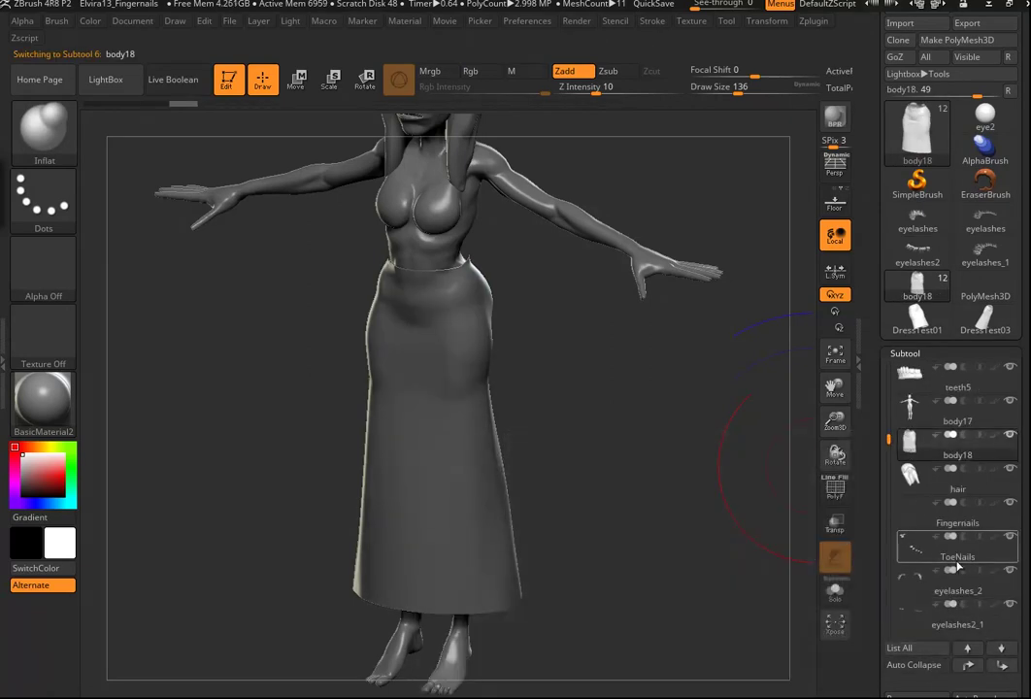
left_click_drag(610, 481, 649, 553)
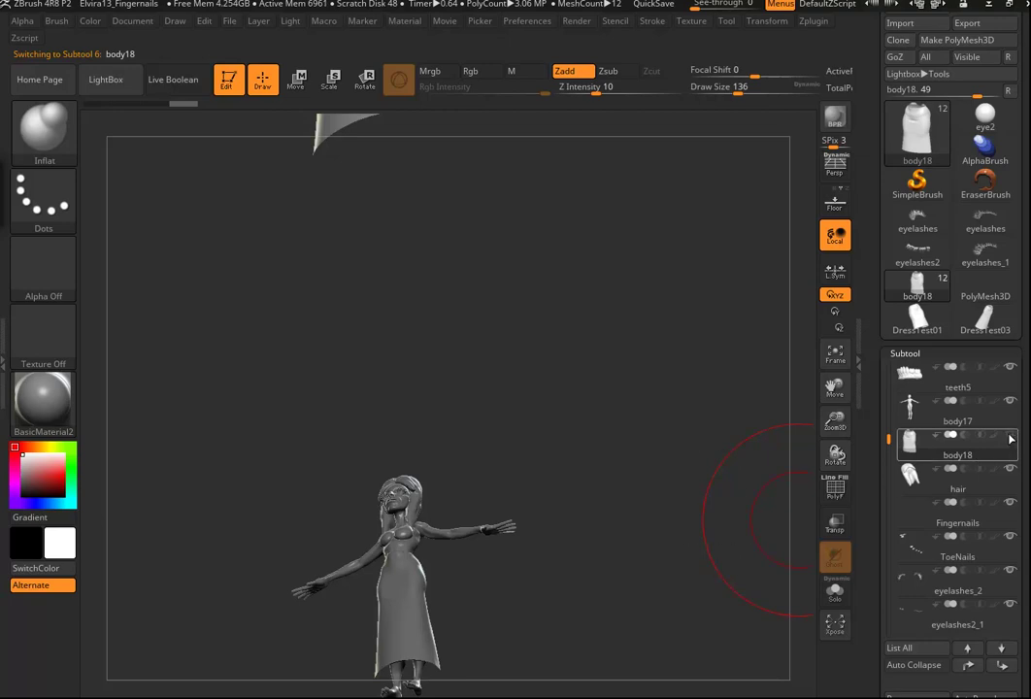
left_click(908, 475)
left_click_drag(657, 573, 643, 521)
left_click_drag(554, 535, 618, 498, "alt")
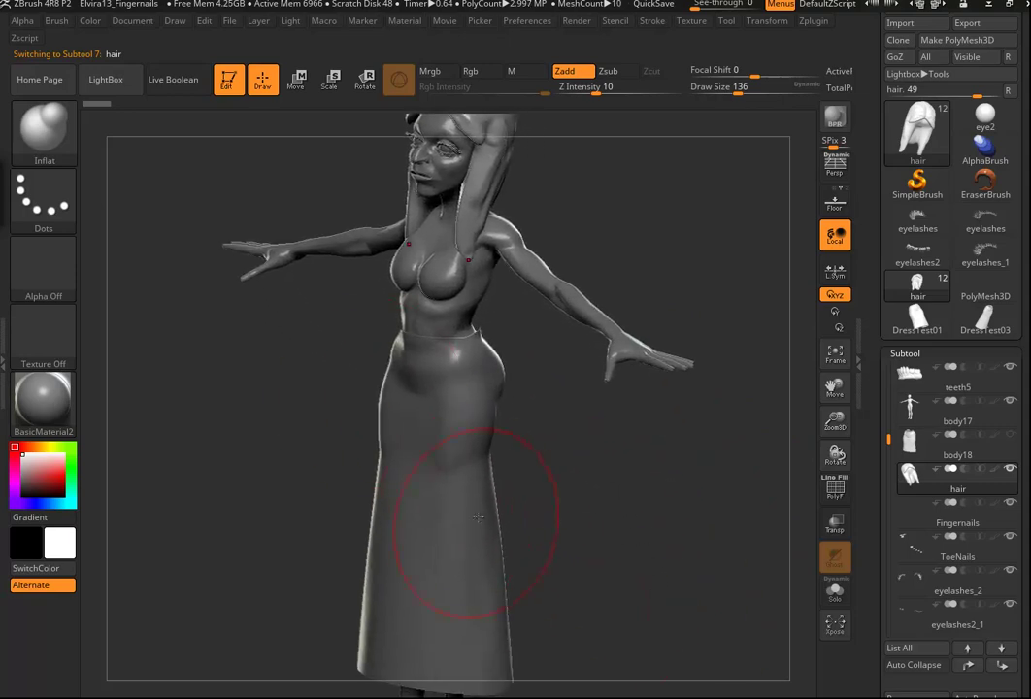
left_click_drag(887, 439, 890, 513)
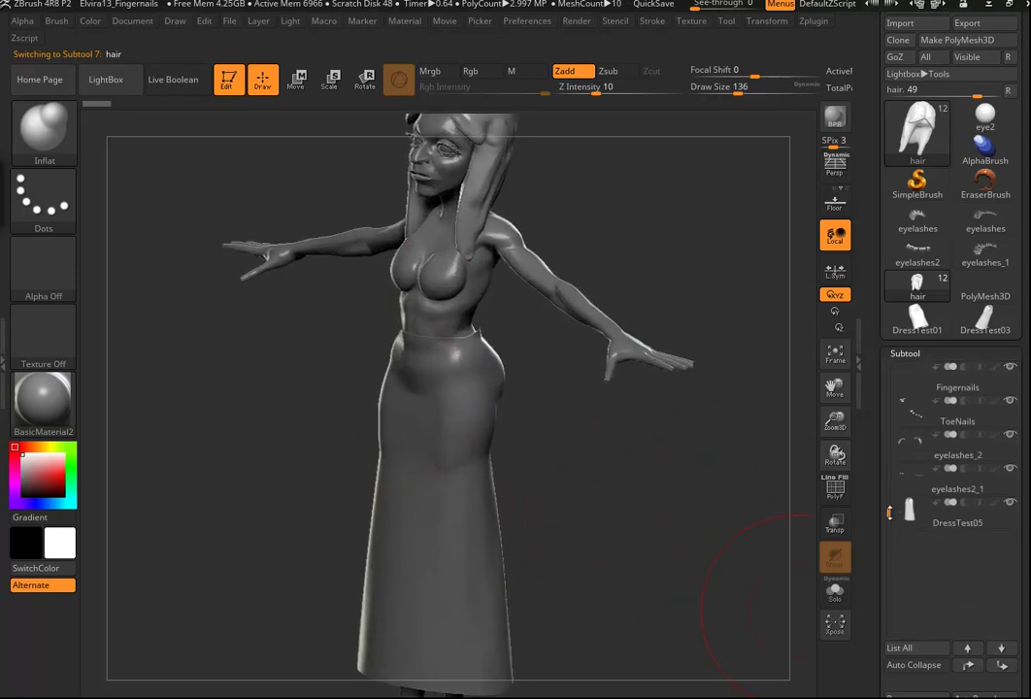
Step: Make the DressTest05 subtool active and lower the skirt to its lowest subdivision level
left_click(919, 521)
left_click_drag(679, 479, 670, 493)
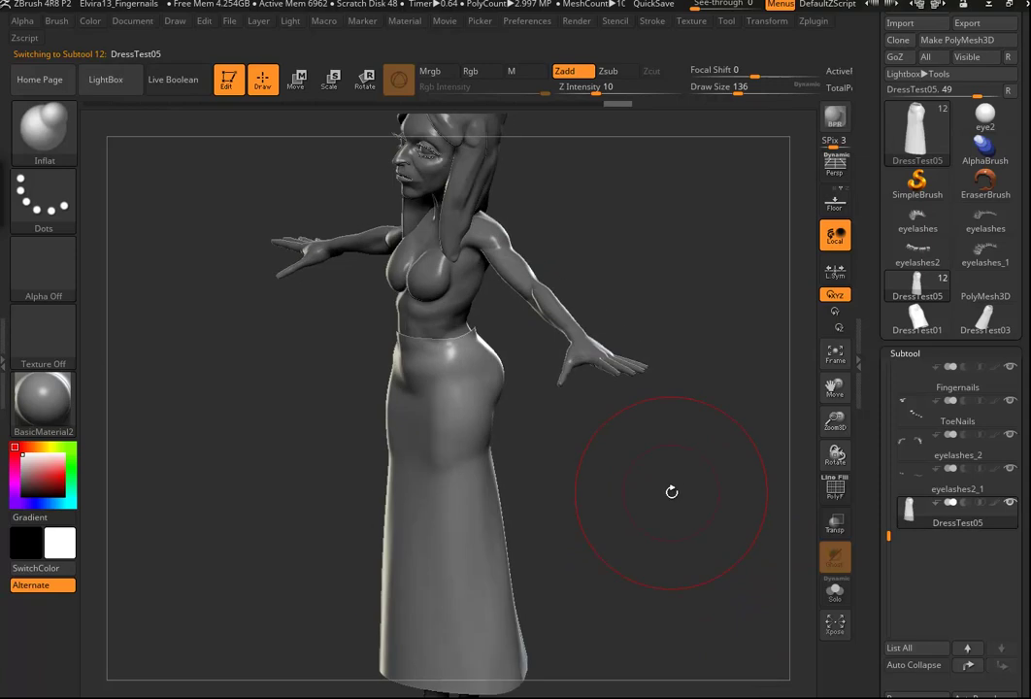
key("shift")
key("shift+d")
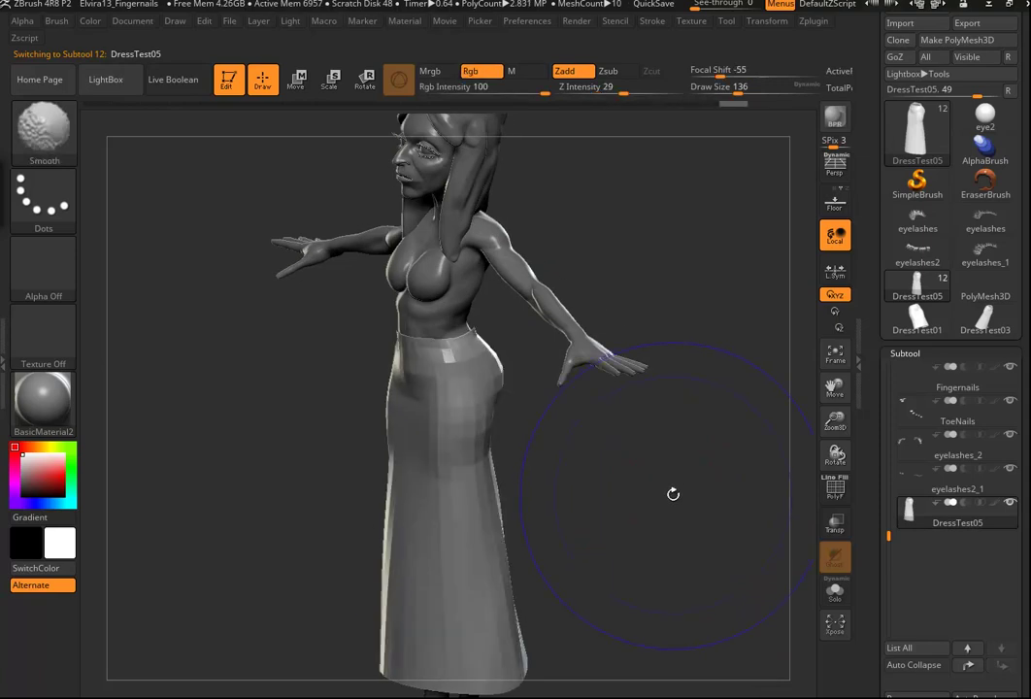
left_click(780, 24)
mouse_move(814, 24)
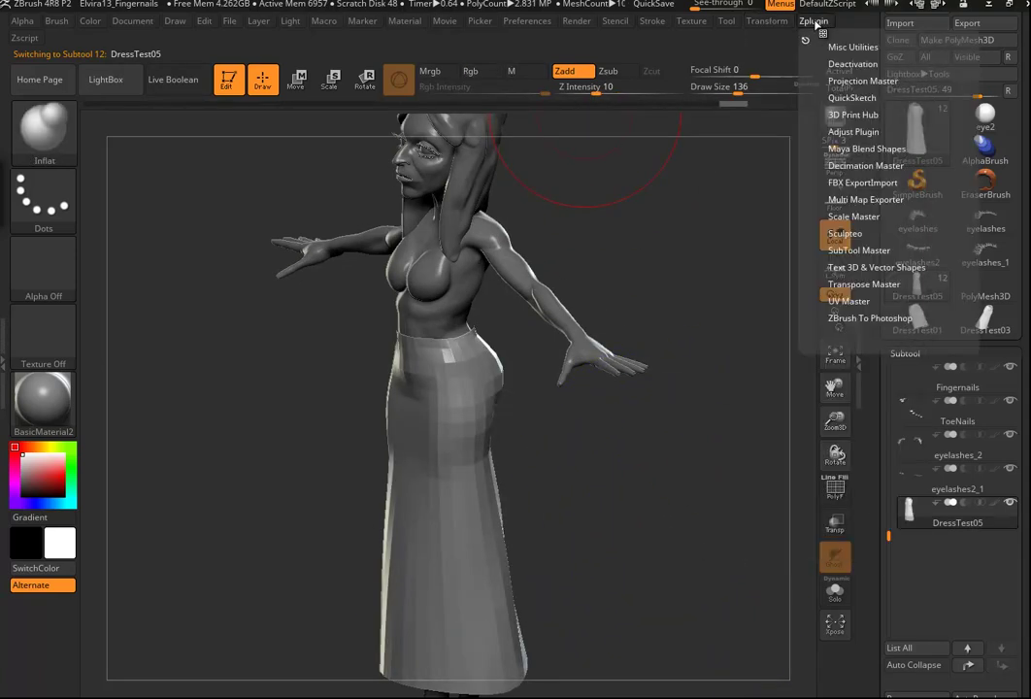
Step: Inspect the skirt's existing UV layout by toggling Morph UV in the UV Map settings
left_click_drag(1025, 540, 1026, 369)
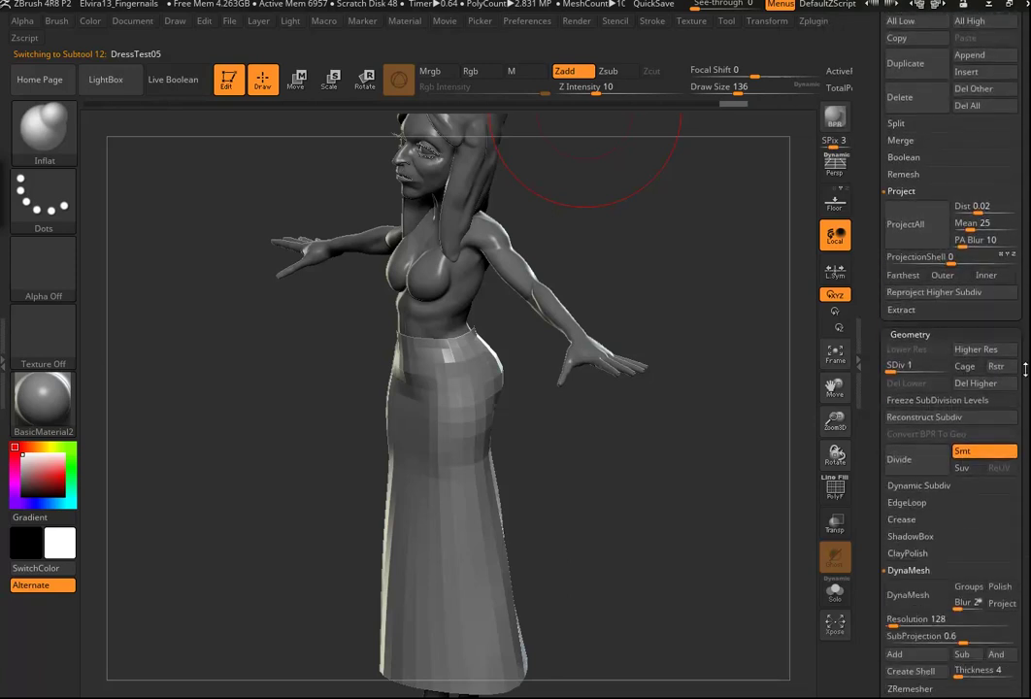
scroll(1026, 370, "down", 8)
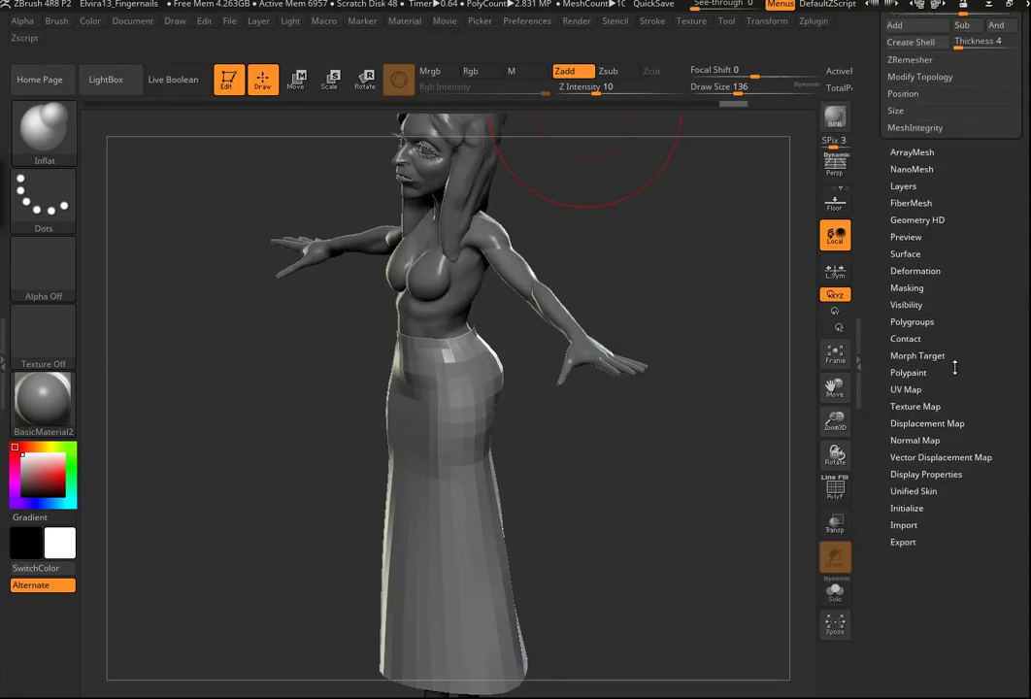
left_click(912, 389)
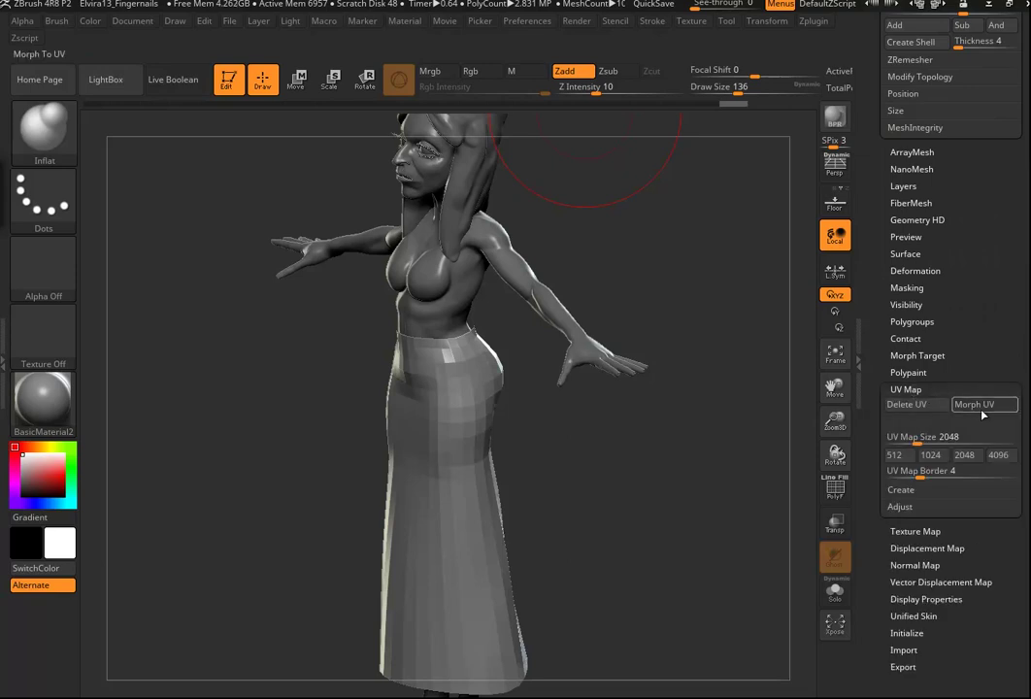
left_click(983, 409)
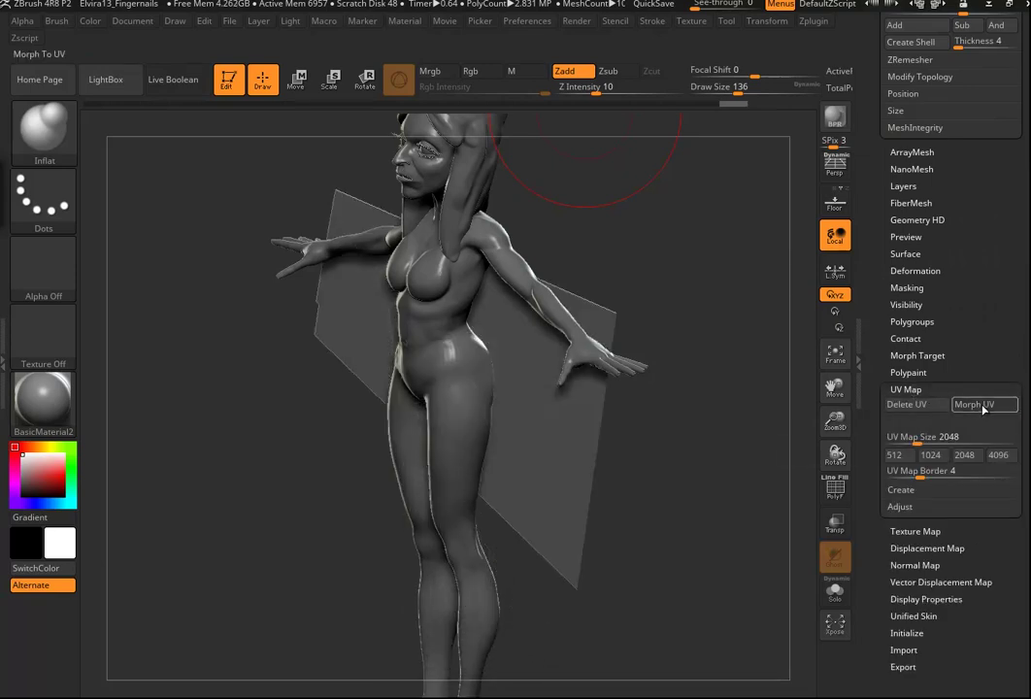
left_click(983, 405)
left_click(982, 406)
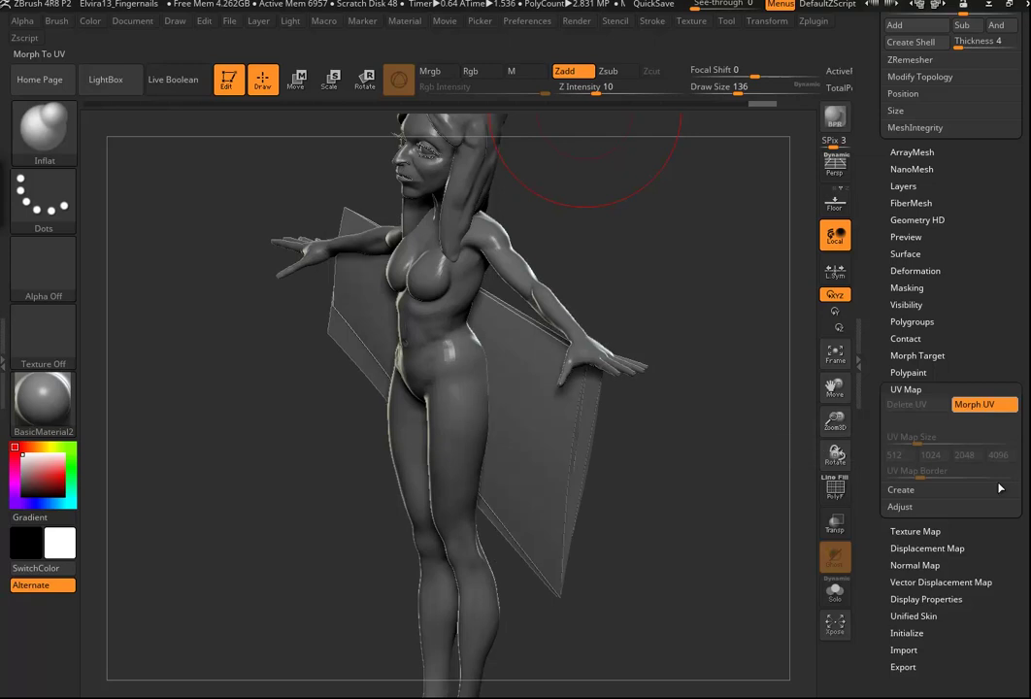
Step: Unwrap the skirt with UV Master, with Symmetry and Use Existing UV Seams enabled
left_click(826, 21)
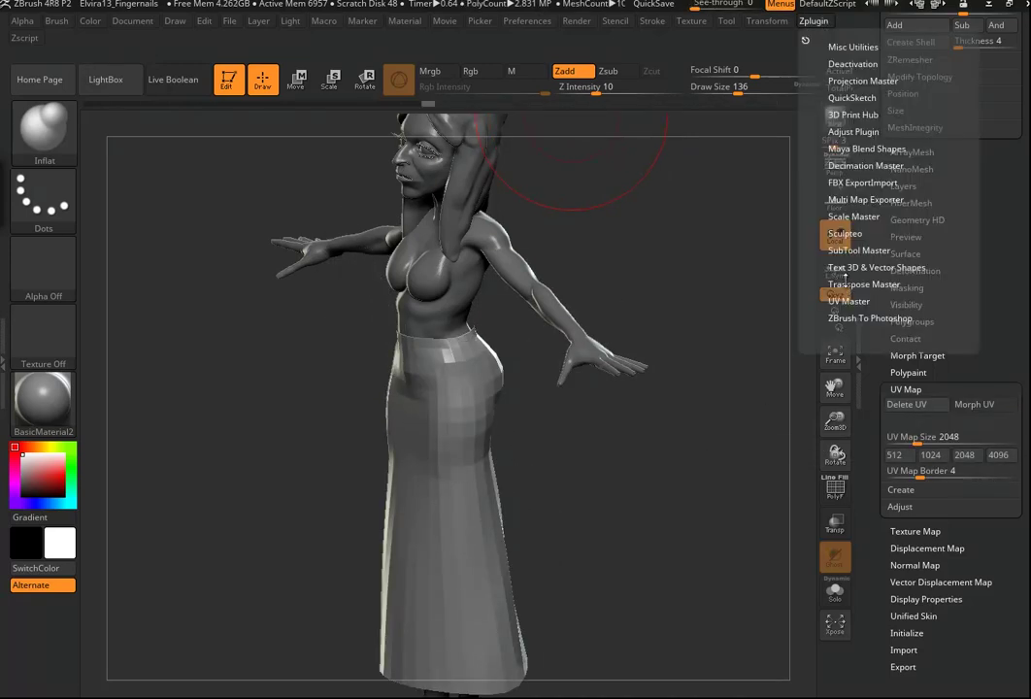
left_click(836, 300)
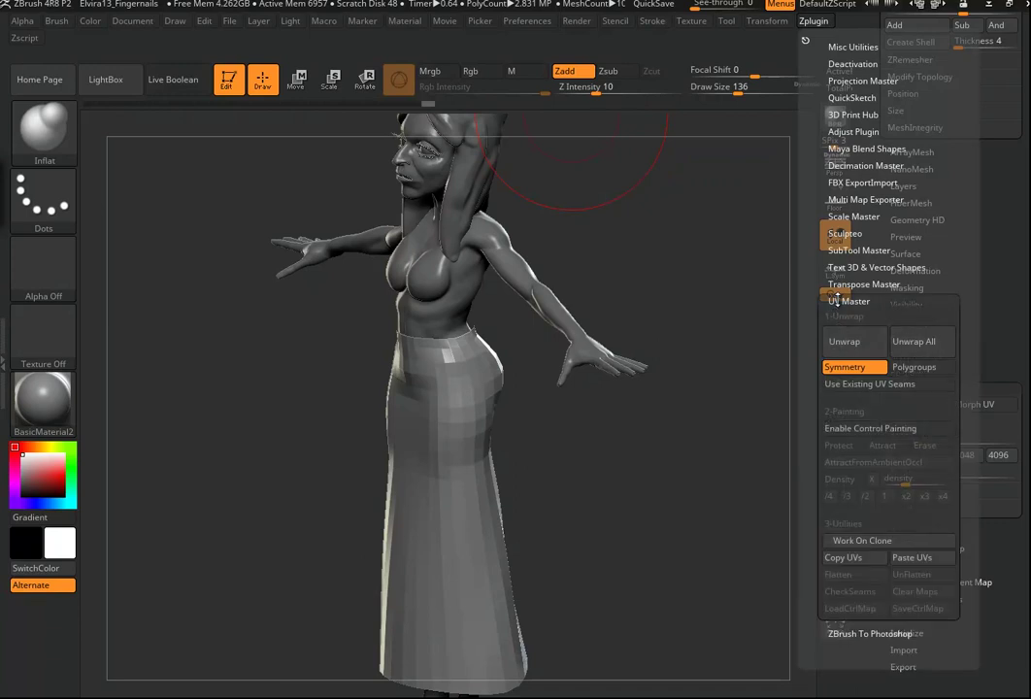
left_click(852, 385)
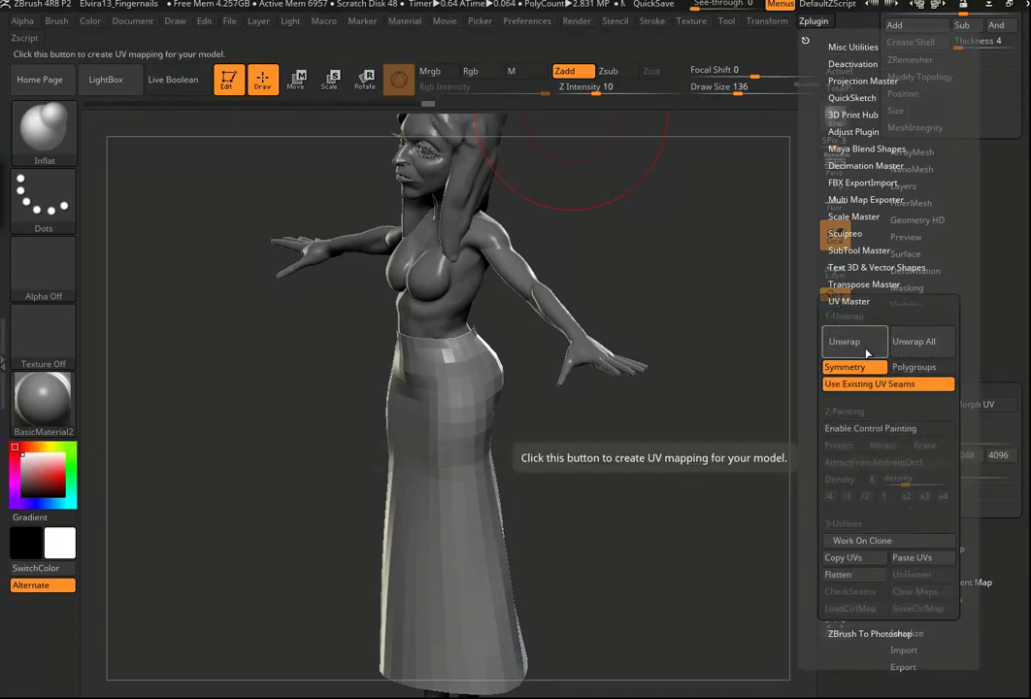
left_click(867, 352)
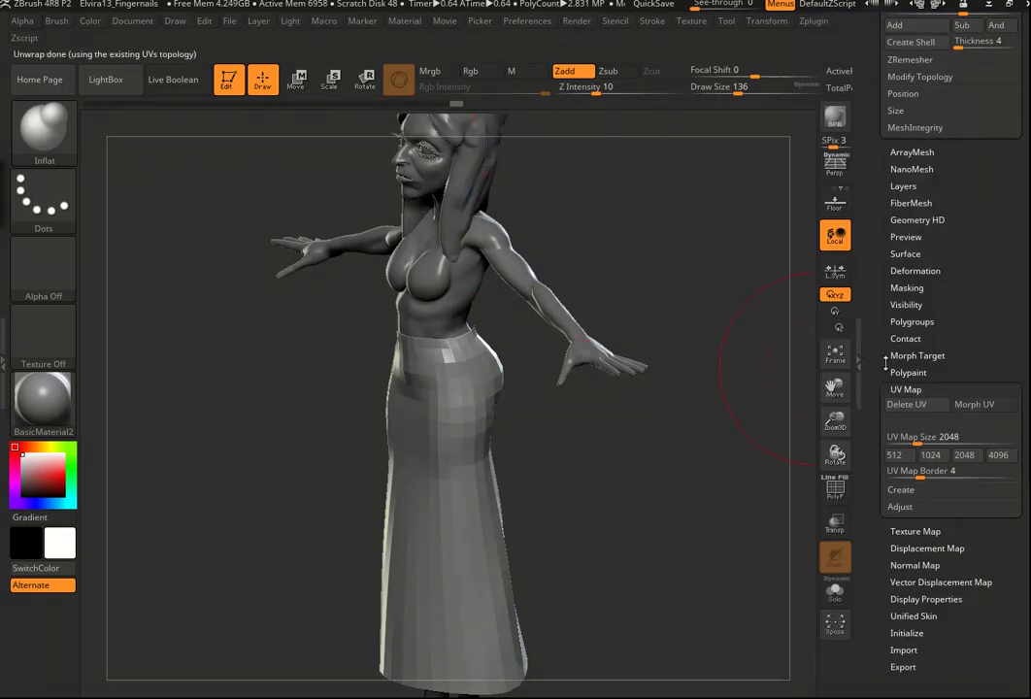
Step: Check the unwrapped UVs of the skirt with Morph UV and return it to its 3D shape
left_click(975, 416)
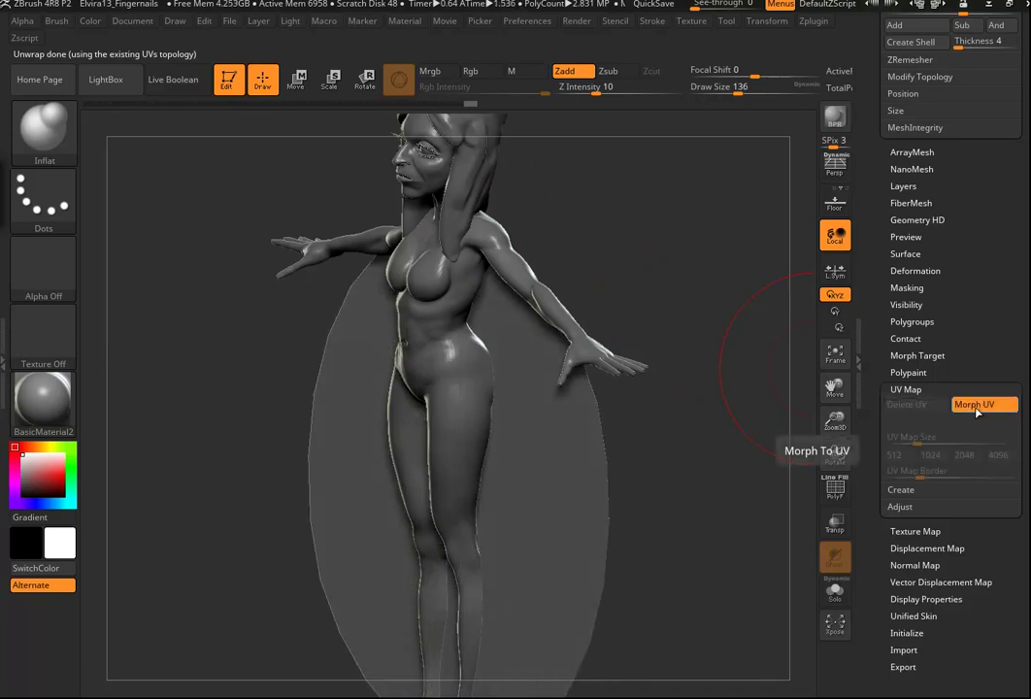
left_click(977, 414)
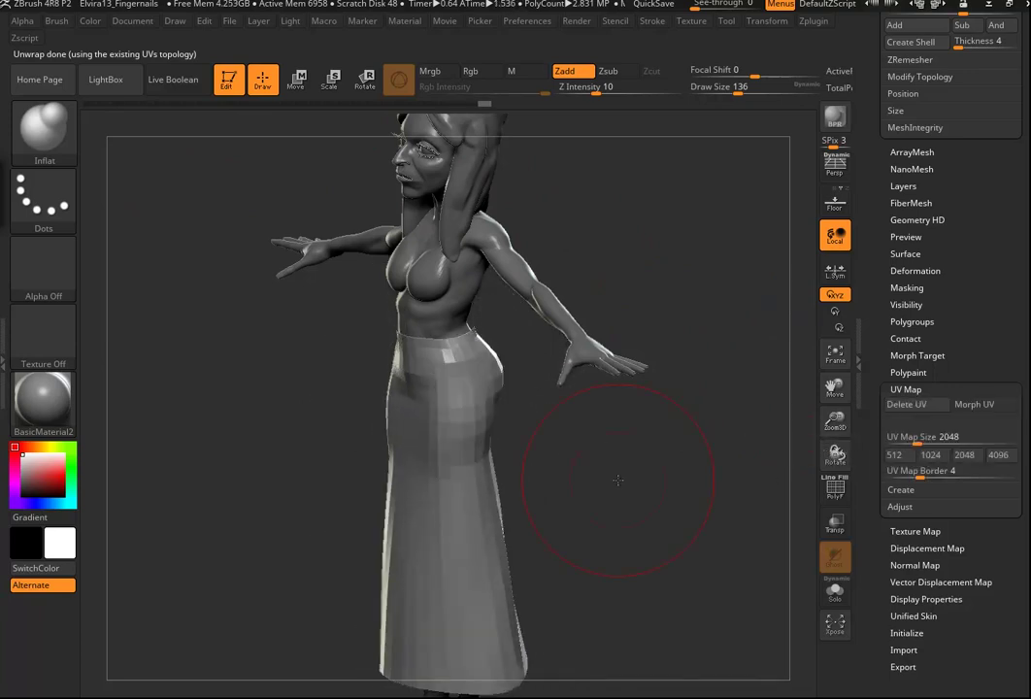
left_click_drag(631, 474, 628, 474)
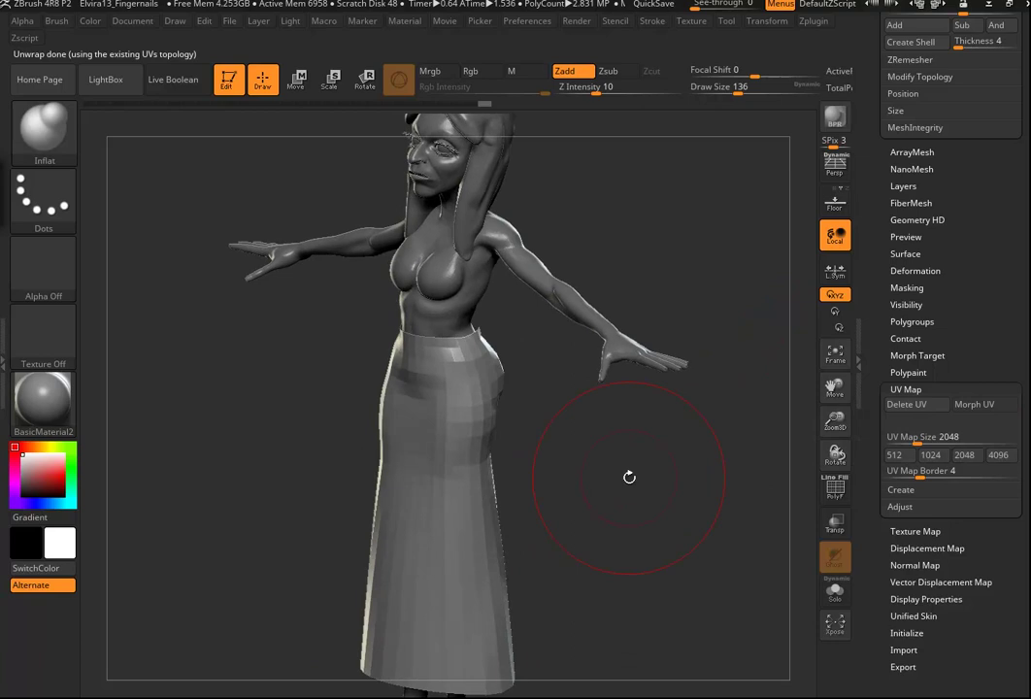
left_click(905, 388)
left_click_drag(993, 240, 993, 334)
left_click_drag(582, 589, 800, 408)
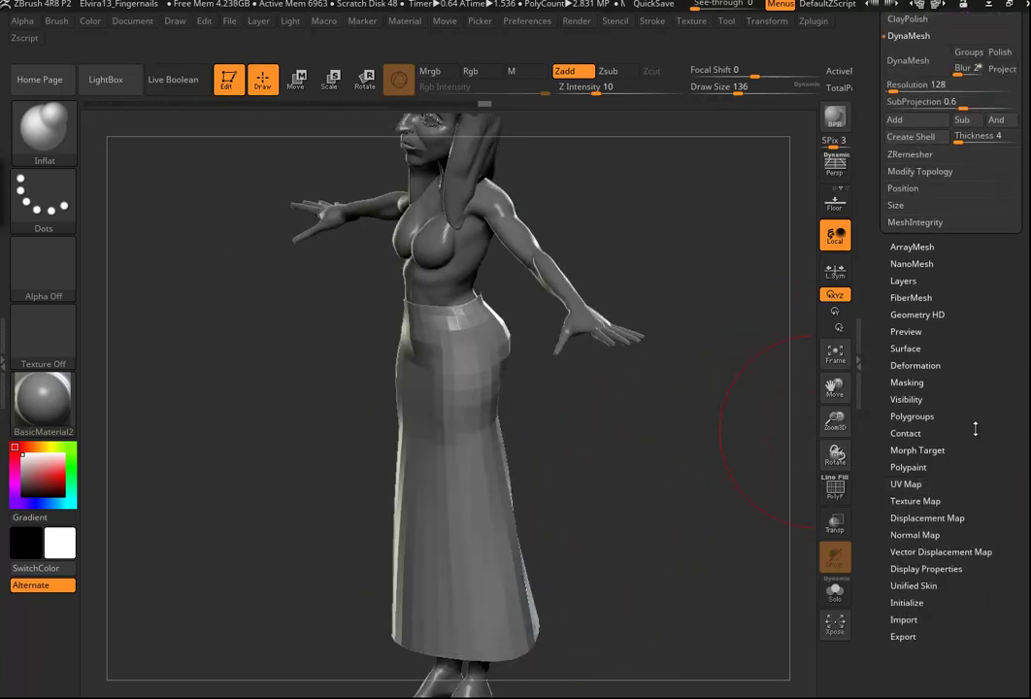
scroll(975, 430, "down", 3)
left_click(943, 372)
left_click(942, 372)
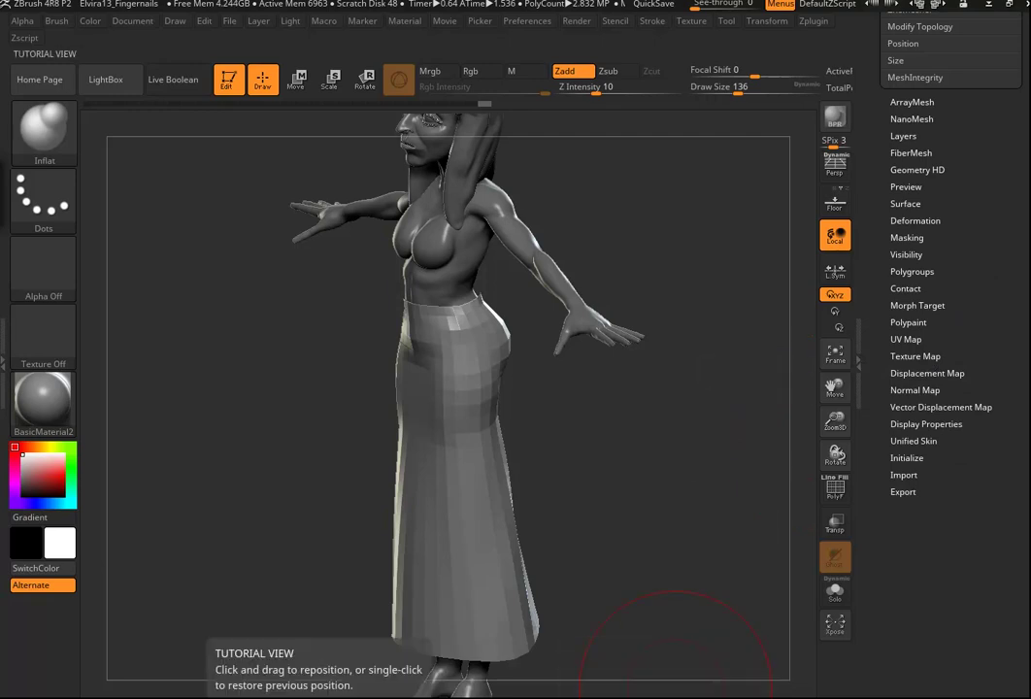
Step: Switch to Maya and isolate the Dress mesh in the perspective view, framed at an angle
mouse_move(323, 697)
left_click(391, 661)
middle_click_drag(343, 408, 305, 441, "alt")
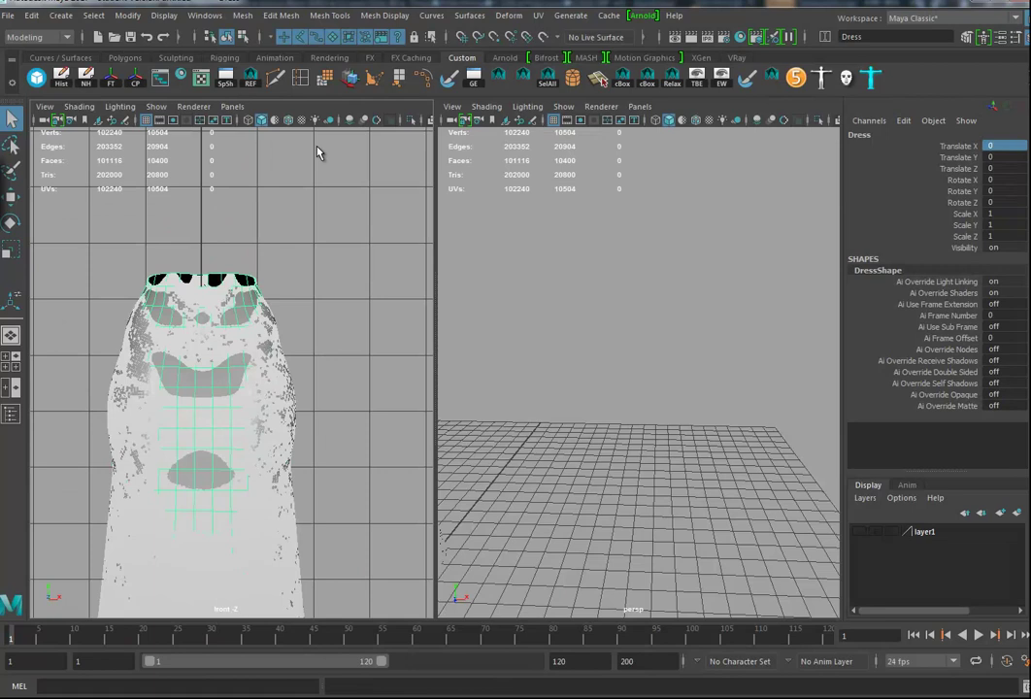
left_click(818, 121)
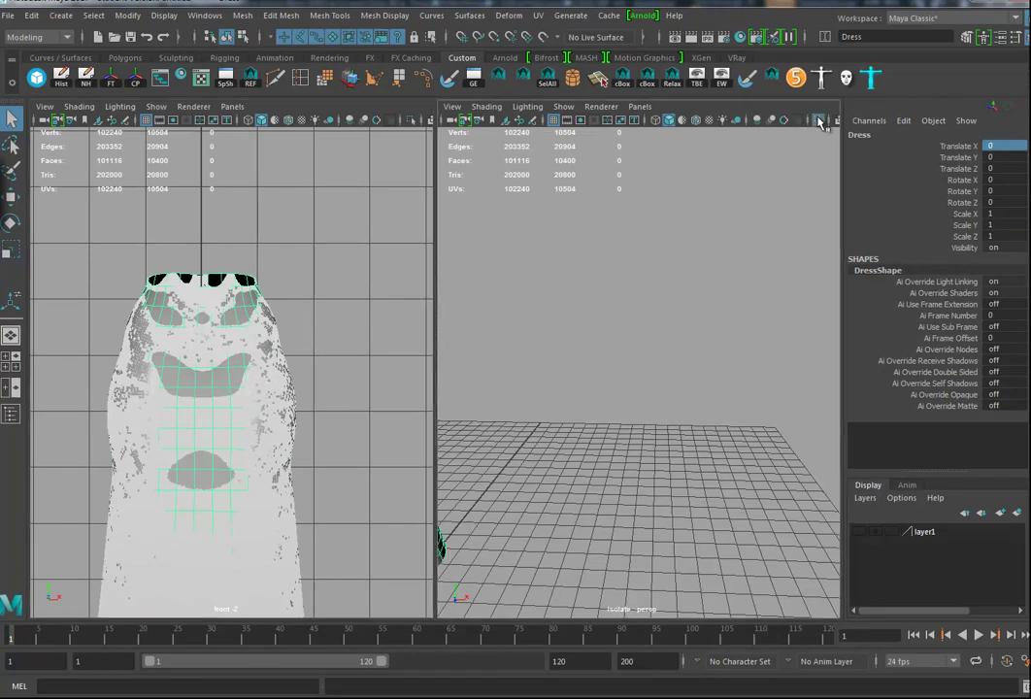
key("f")
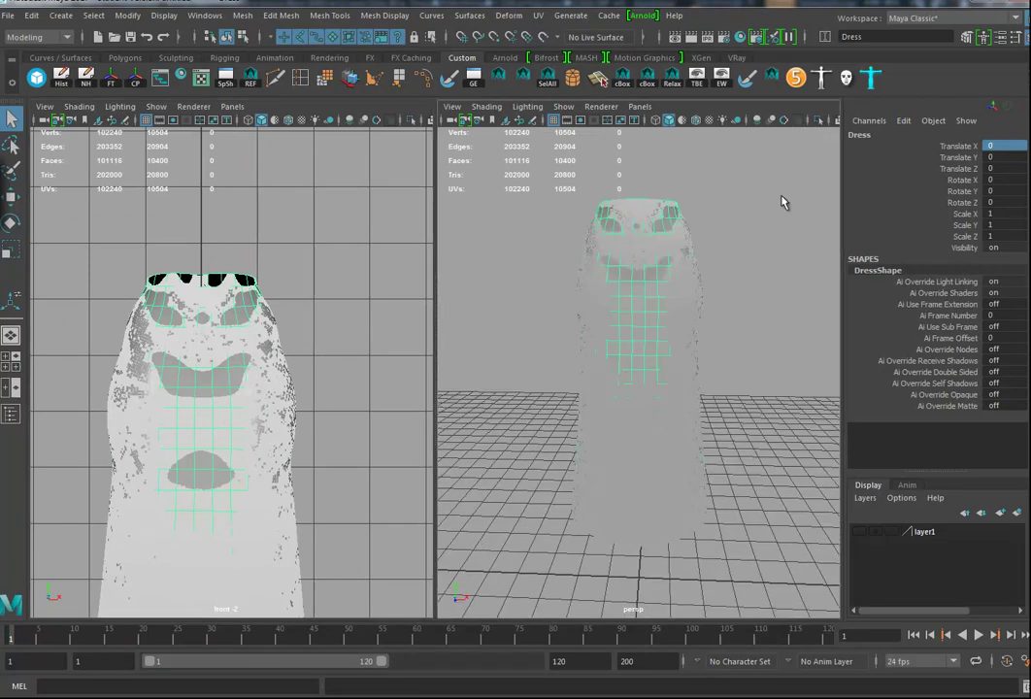
left_click(818, 122)
left_click_drag(723, 348, 670, 398, "alt")
Step: Select the vertical edge loops along both sides of the Dress mesh and cut its UVs there in the UV Editor
right_click_drag(626, 320, 626, 285)
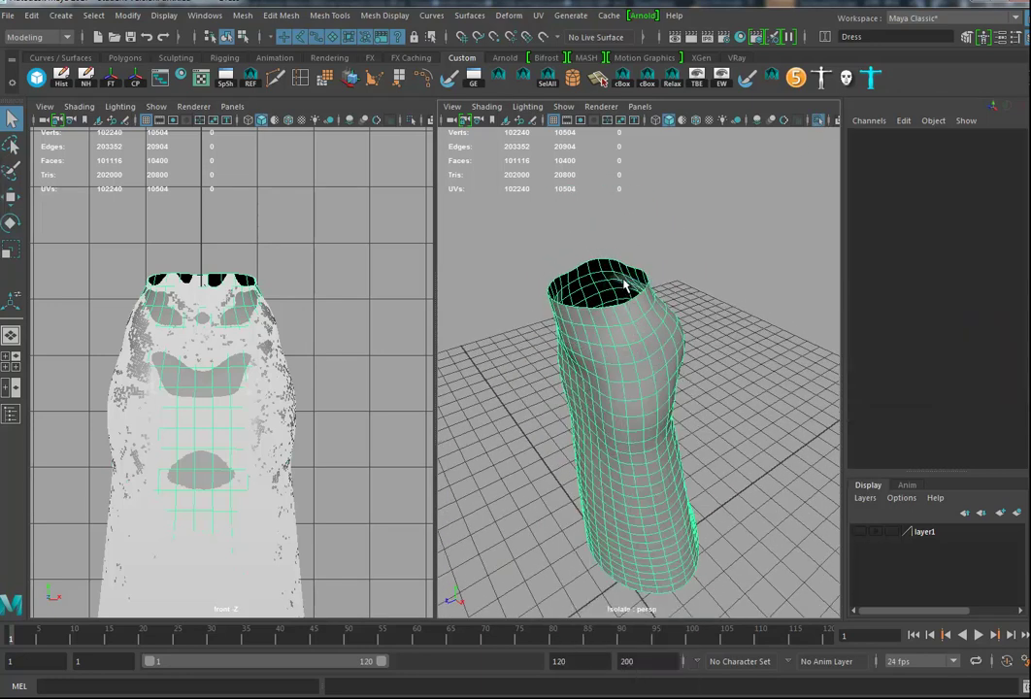
double_click(631, 319)
left_click_drag(631, 321, 665, 421, "alt")
left_click_drag(573, 277, 670, 379, "alt")
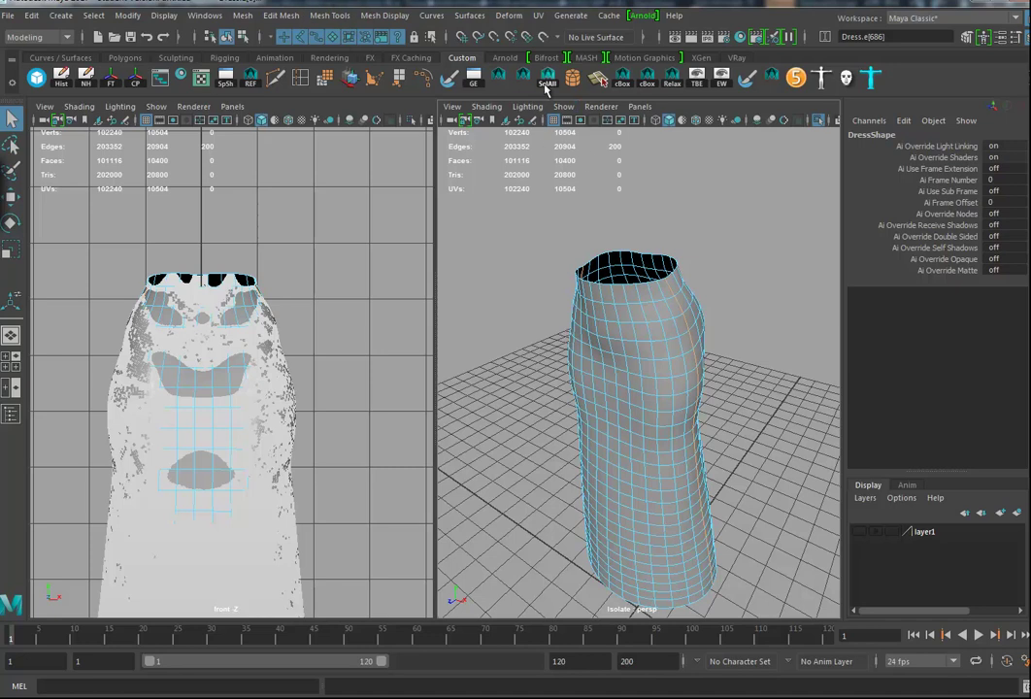
left_click(201, 79)
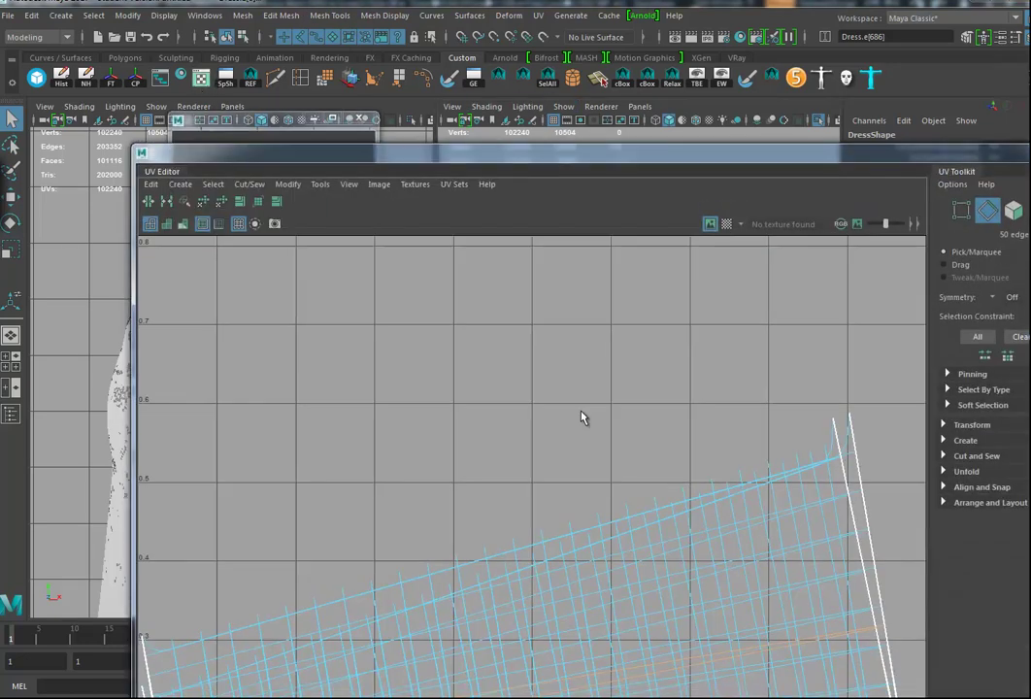
scroll(580, 411, "down", 5)
middle_click_drag(580, 411, 581, 402, "alt")
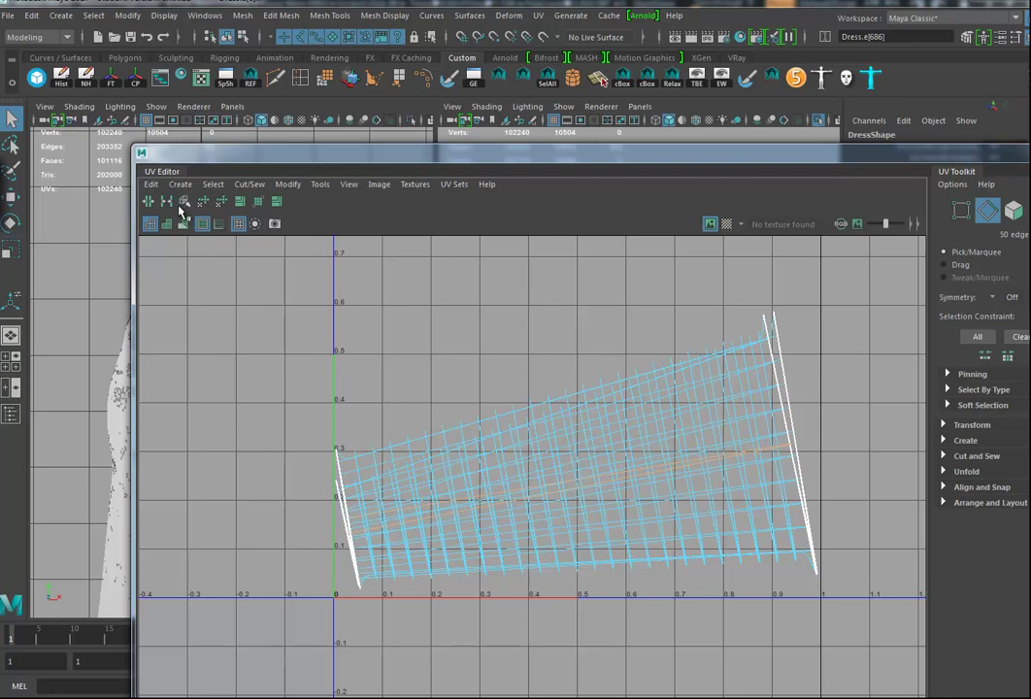
Step: Select all UVs of the Dress mesh and unfold them into separate front and back shells
right_click_drag(632, 439, 692, 434)
left_click_drag(844, 282, 257, 657)
left_click(203, 202)
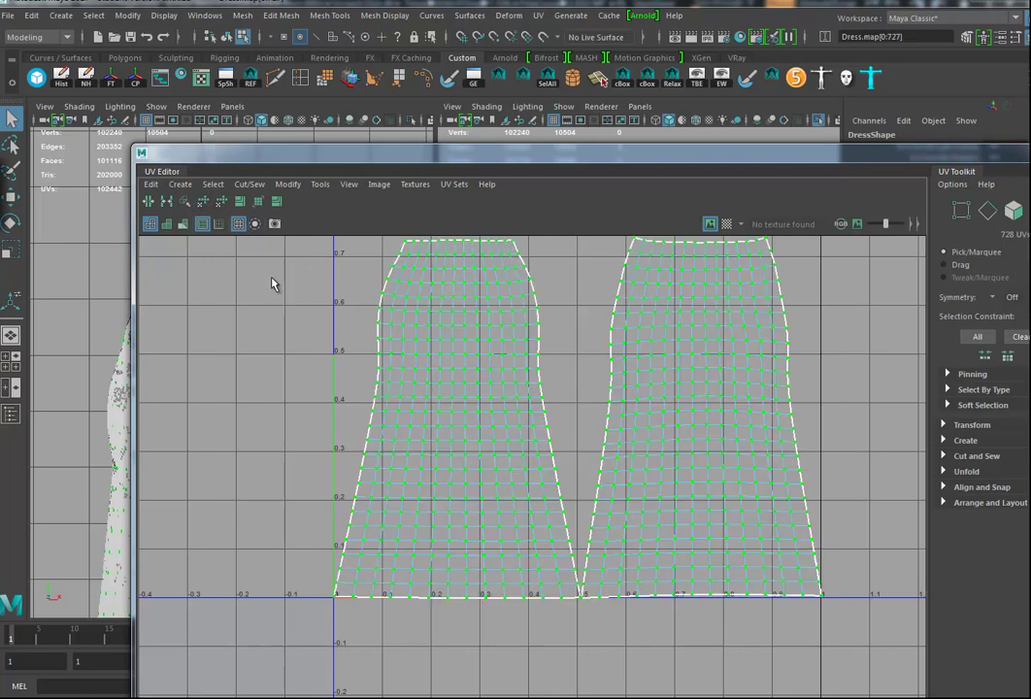
Step: Normalize the two skirt shells and unfold them again so they lie side by side within the 0–1 UV space
right_click_drag(676, 415, 662, 378, "alt")
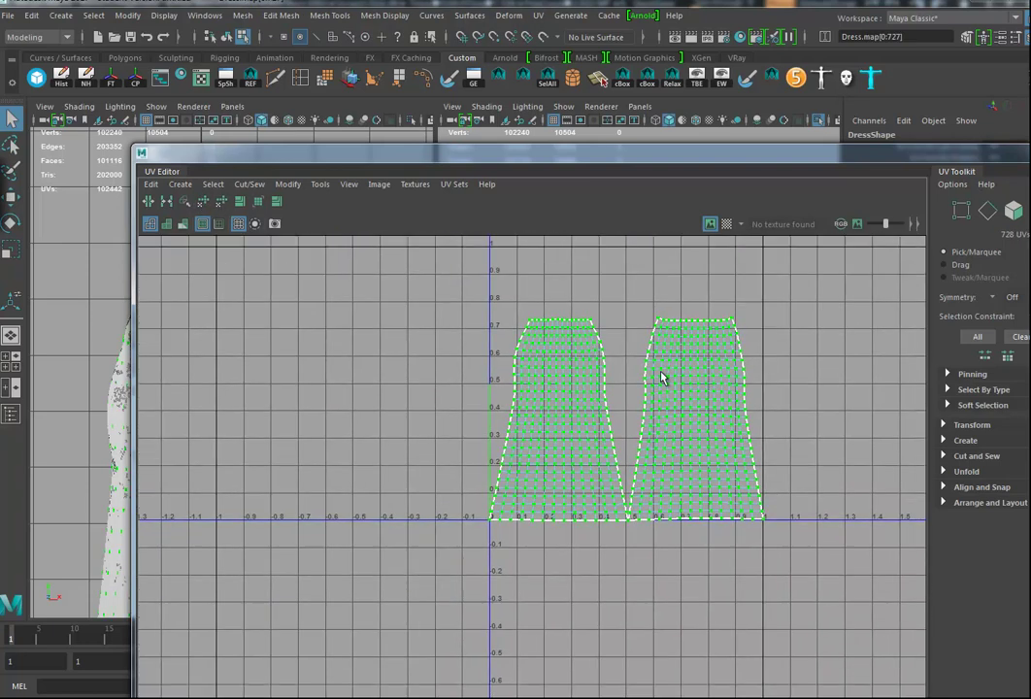
left_click(241, 203)
left_click(259, 202)
left_click(221, 202)
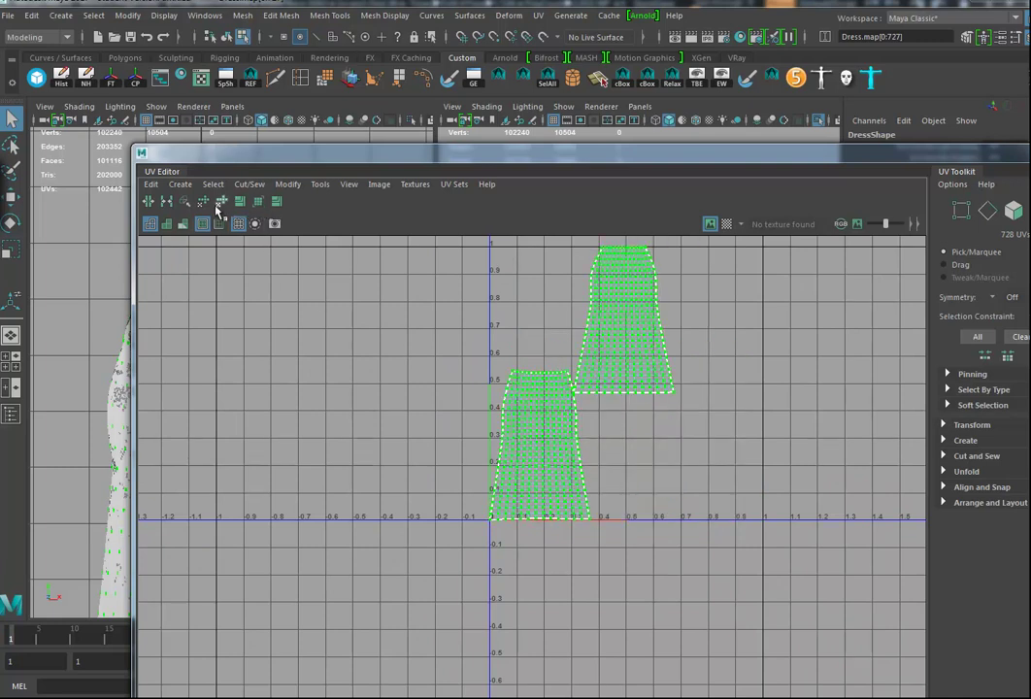
left_click(204, 201)
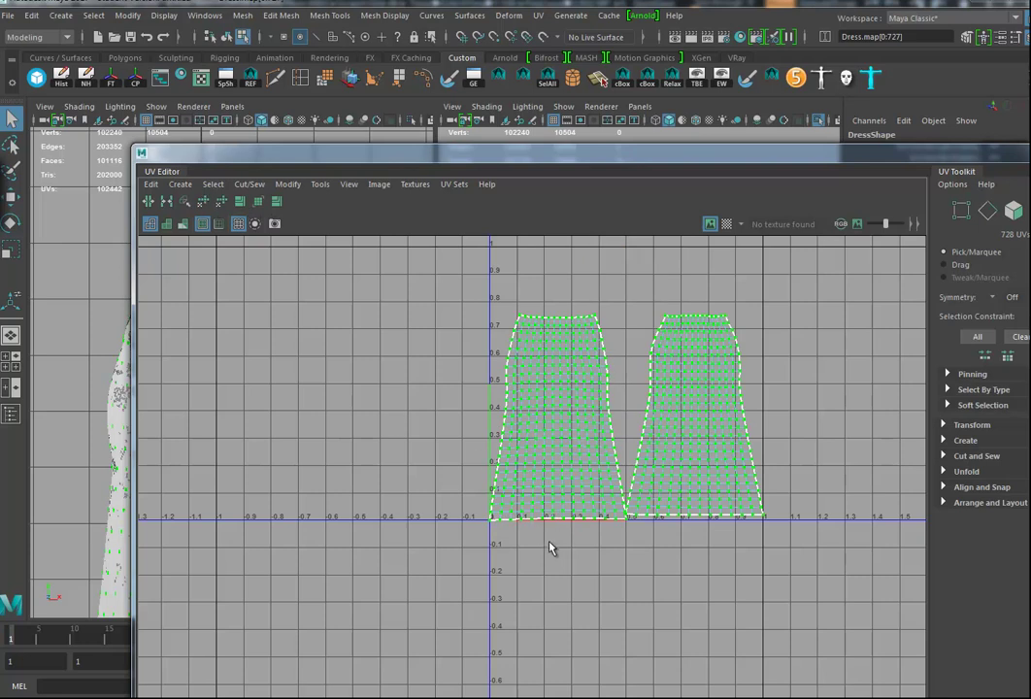
Step: Scale both skirt shells down slightly to leave a margin inside the 0–1 UV space
key("w")
left_click_drag(627, 428, 615, 429)
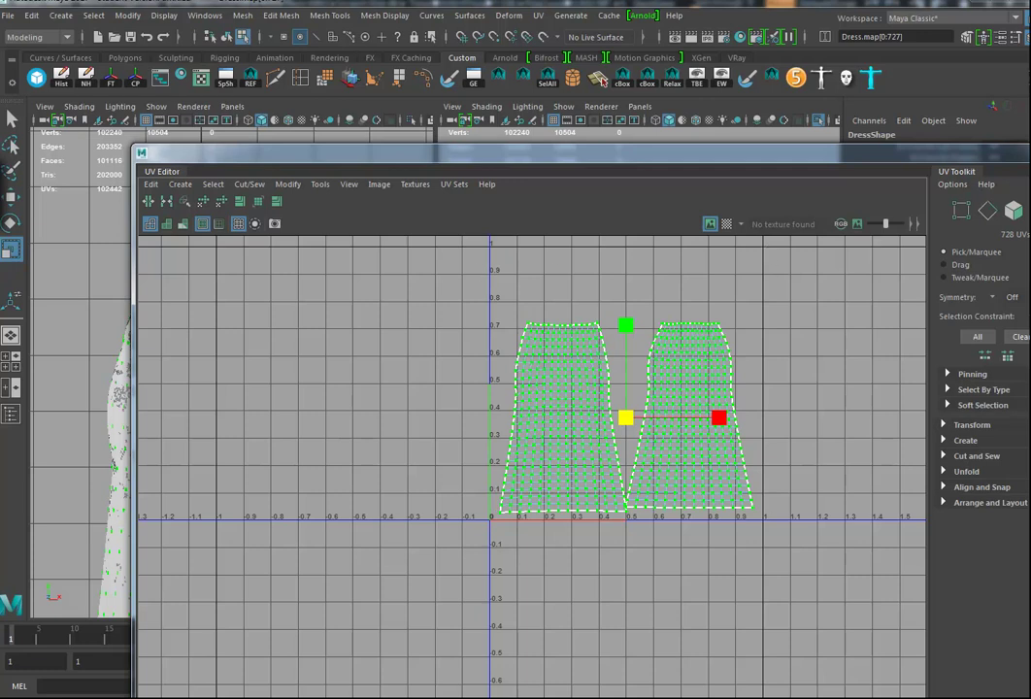
left_click(657, 471)
Step: Select the Dress mesh as an object and export it as DressTest05.obj, replacing the existing file
right_click_drag(501, 255, 557, 224)
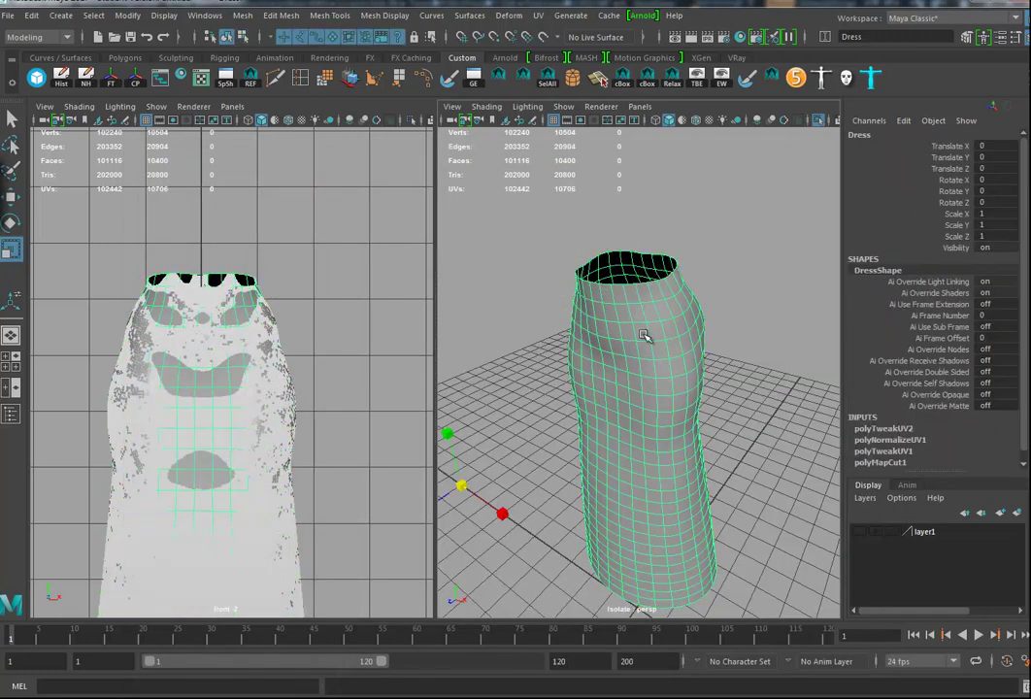
left_click(8, 17)
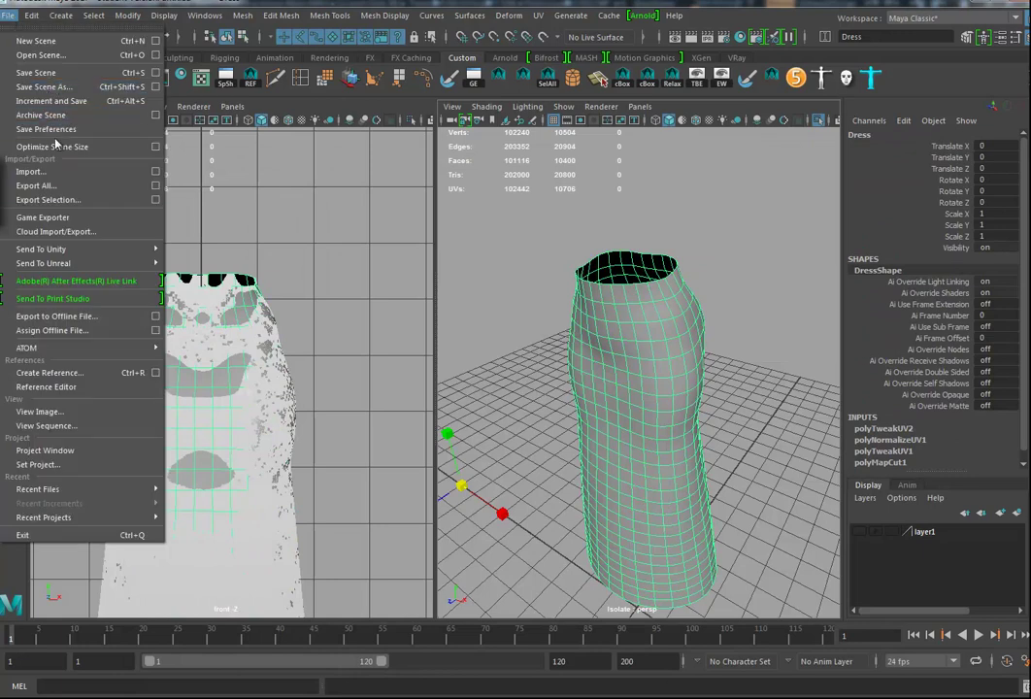
left_click(55, 201)
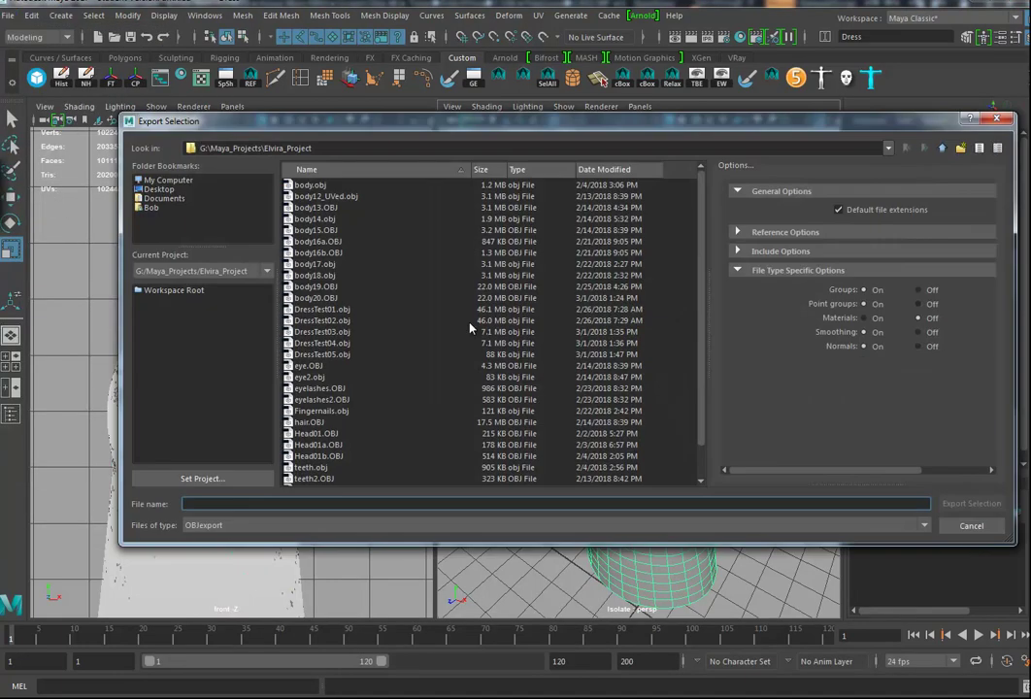
left_click(331, 354)
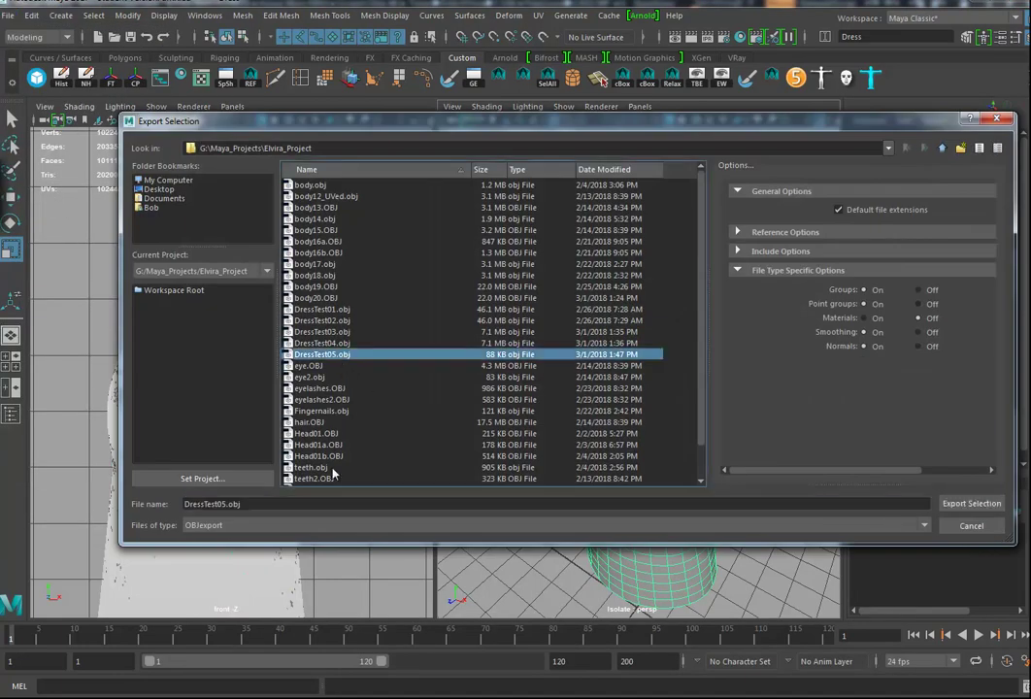
left_click(971, 503)
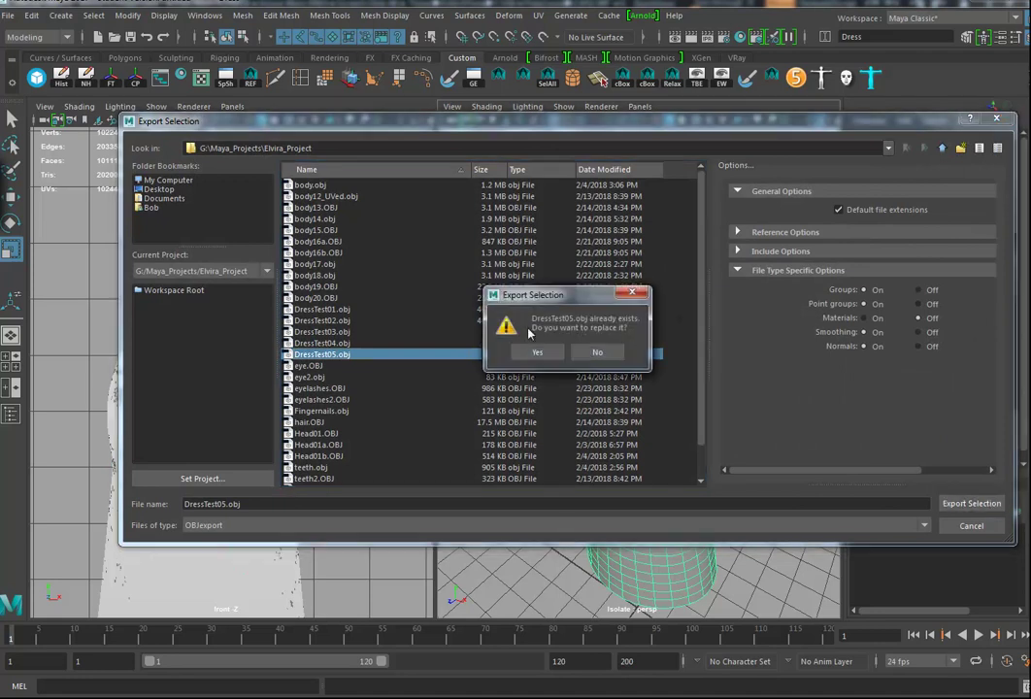
left_click(533, 352)
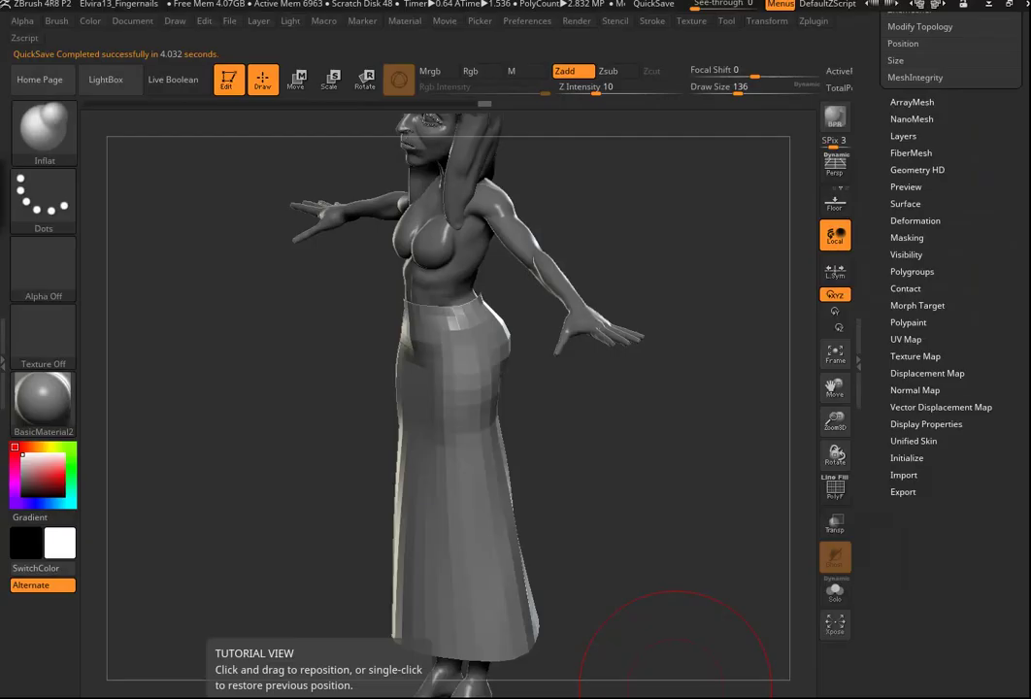
Step: Import the re-exported DressTest05 mesh from the Elvira_Project folder into the DressTest05 skirt subtool
left_click_drag(693, 470, 648, 453)
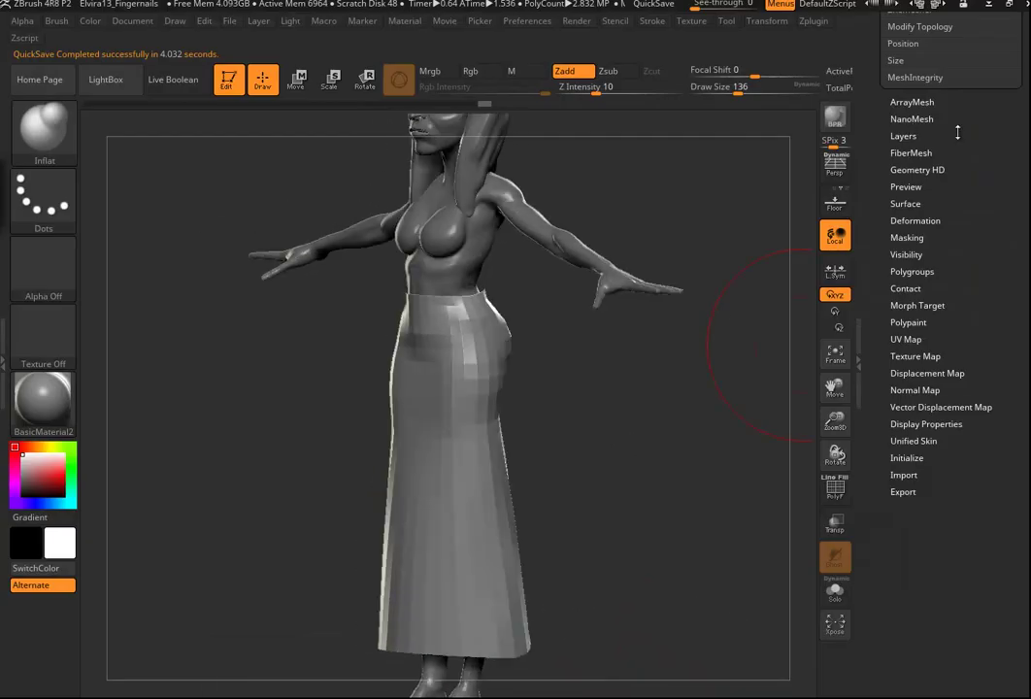
left_click_drag(958, 131, 978, 272)
scroll(978, 272, "up", 10)
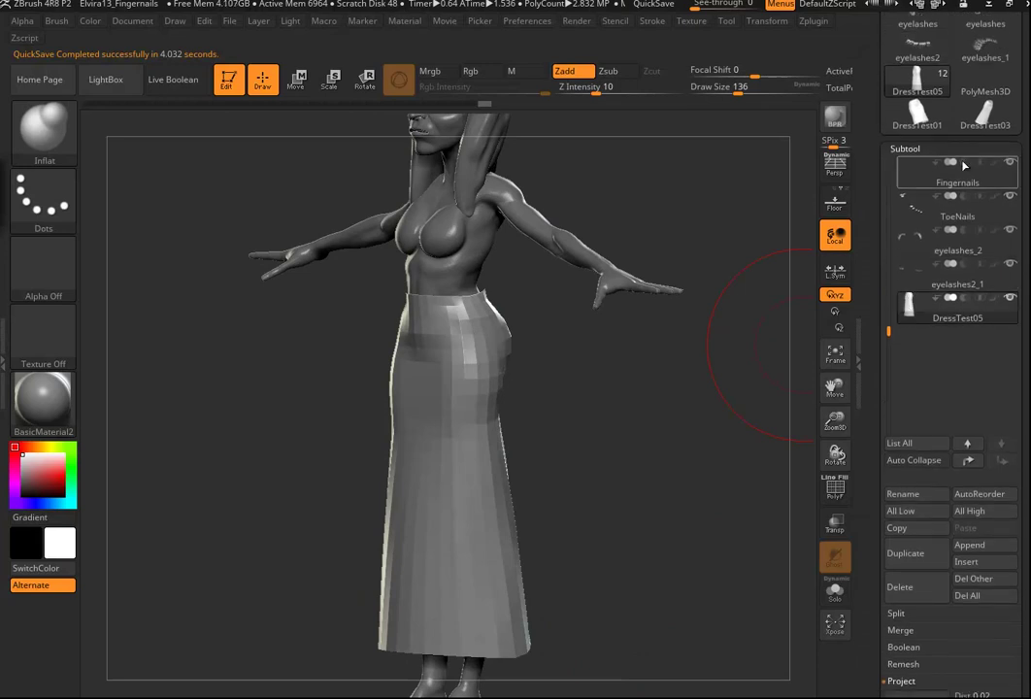
scroll(1016, 46, "up", 5)
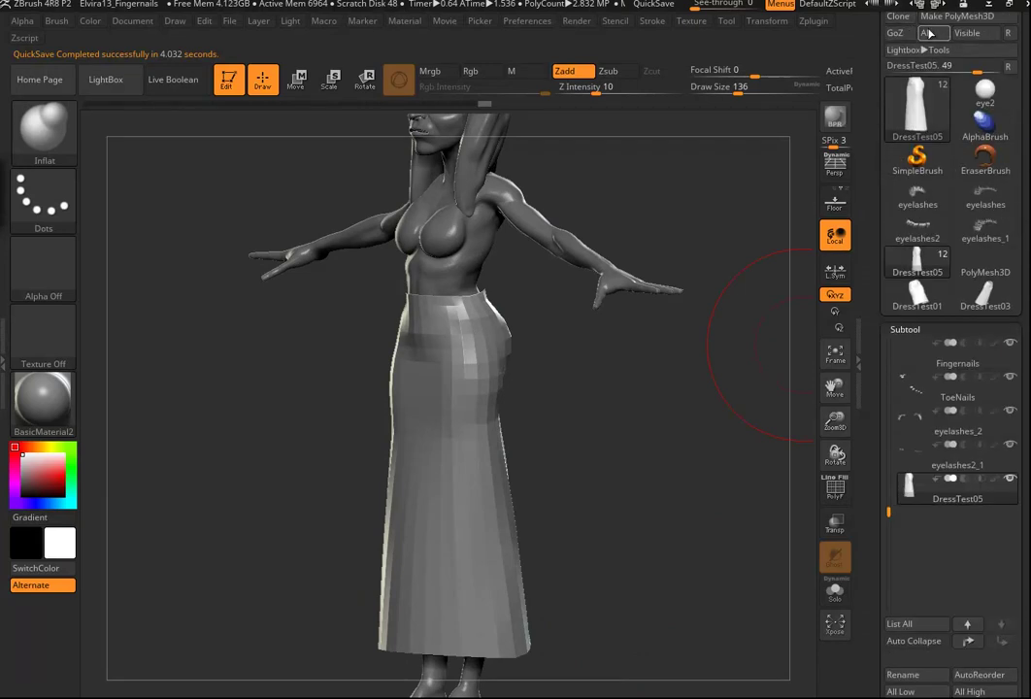
scroll(1017, 46, "up", 3)
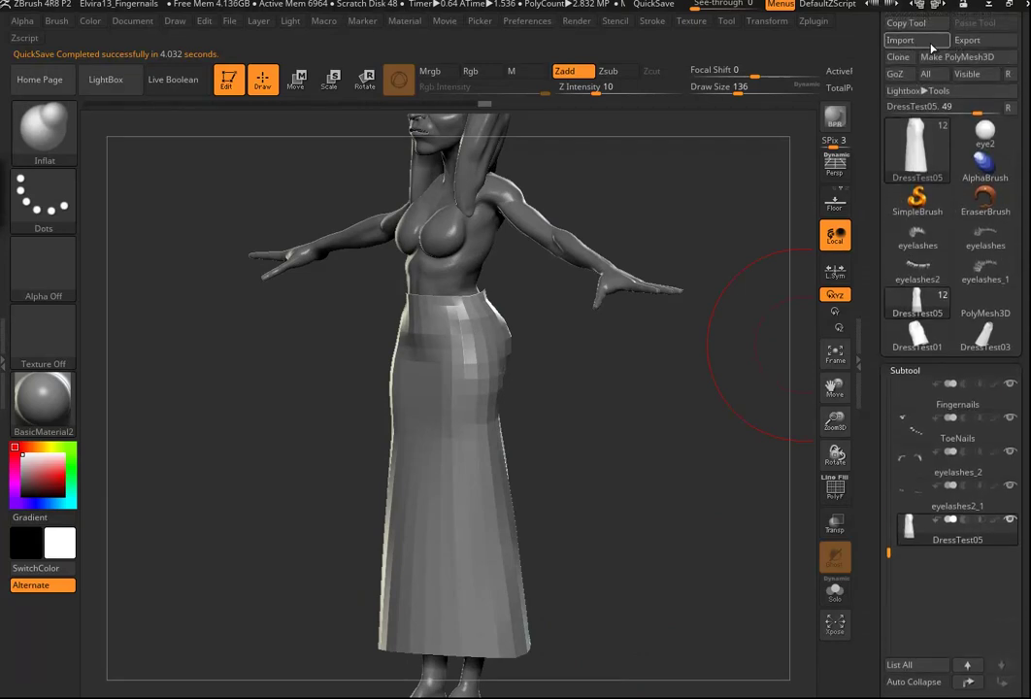
left_click(917, 40)
left_click(420, 103)
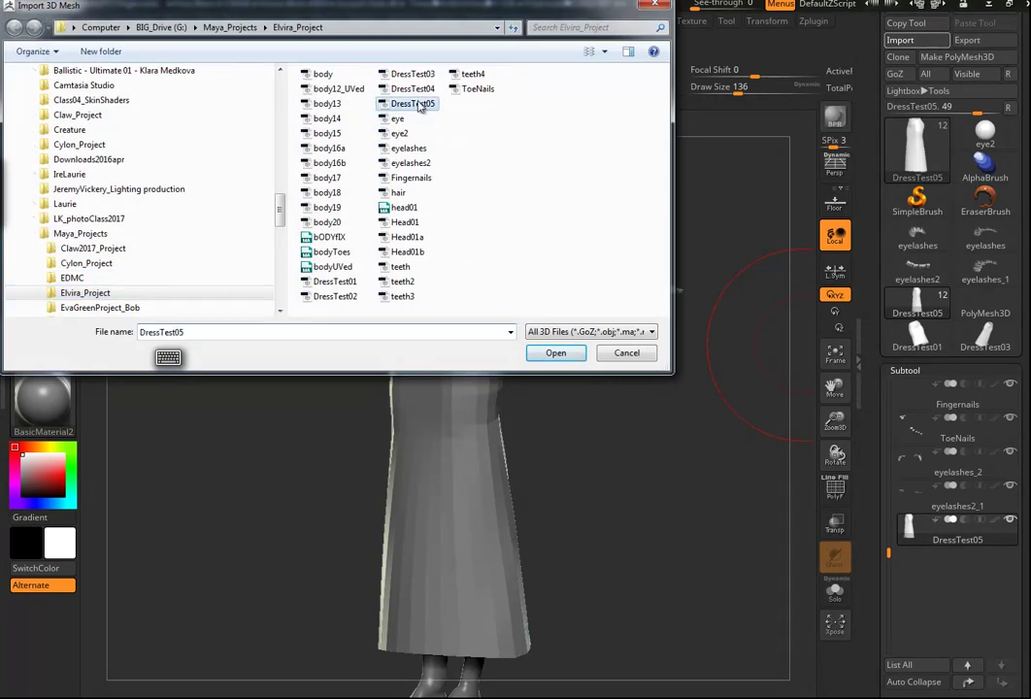
left_click(554, 353)
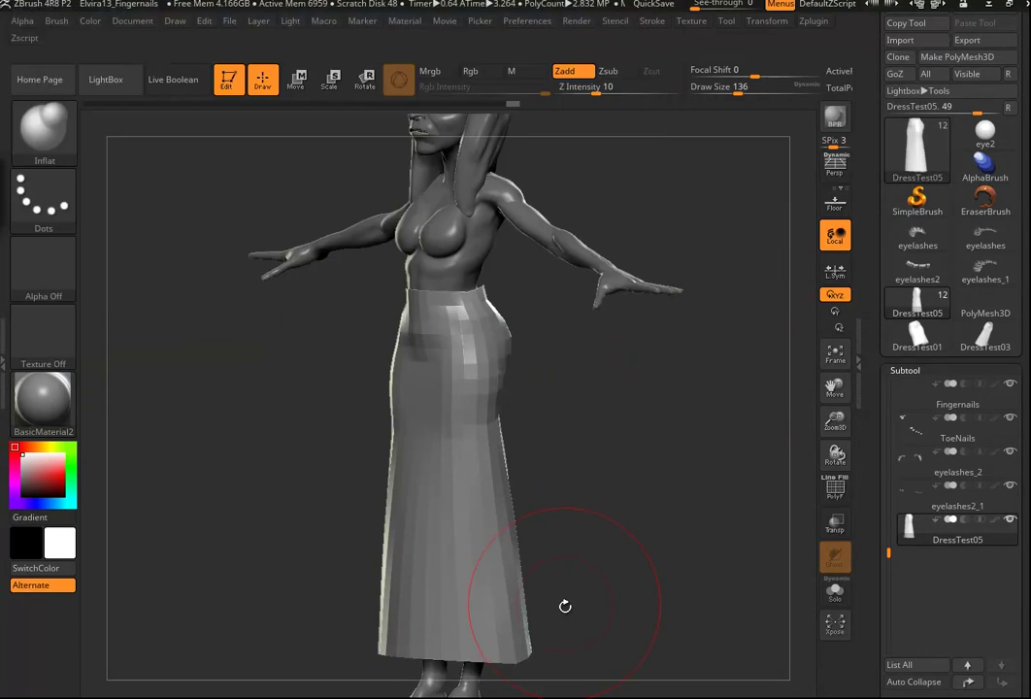
left_click_drag(639, 488, 633, 494)
Step: Check the updated skirt's UV layout using Morph UV in the UV map settings
left_click_drag(1024, 671, 1027, 380)
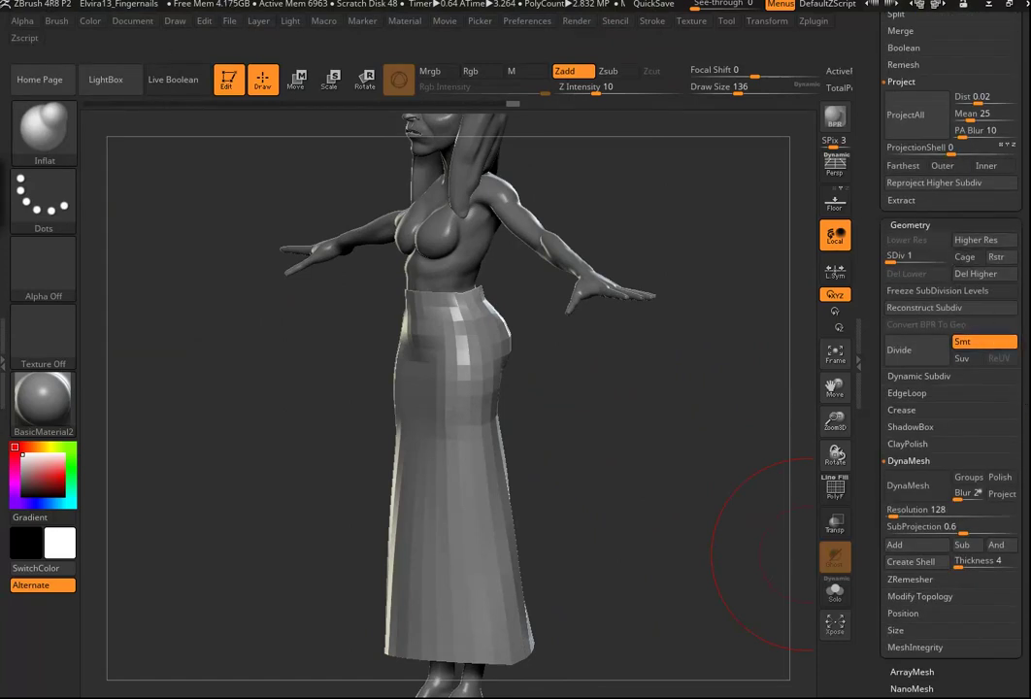
scroll(971, 288, "down", 10)
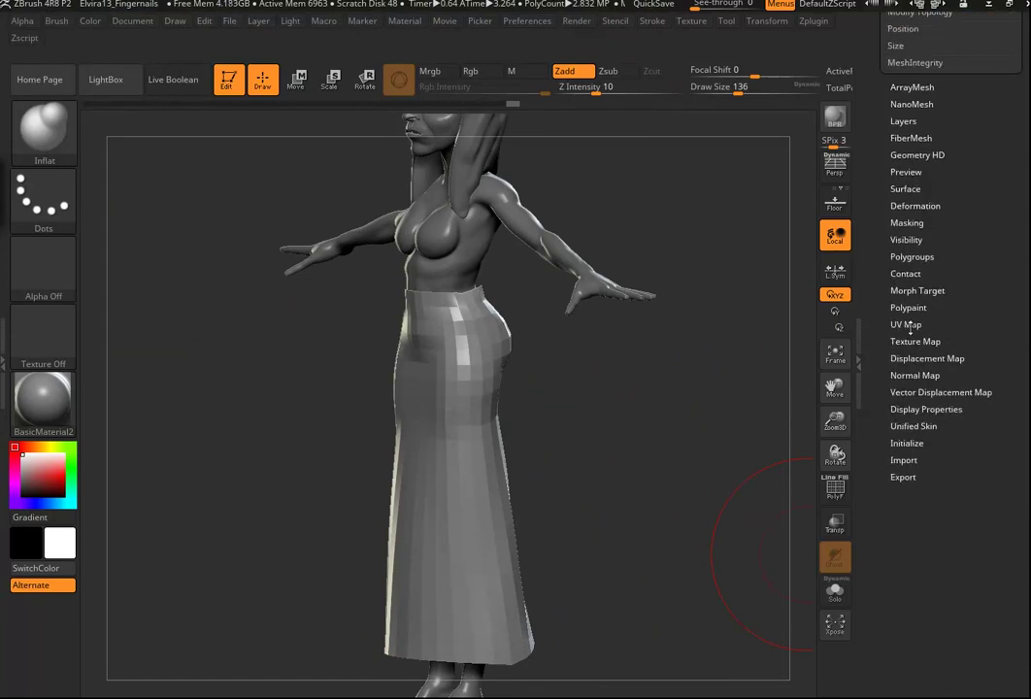
left_click(908, 326)
left_click(979, 342)
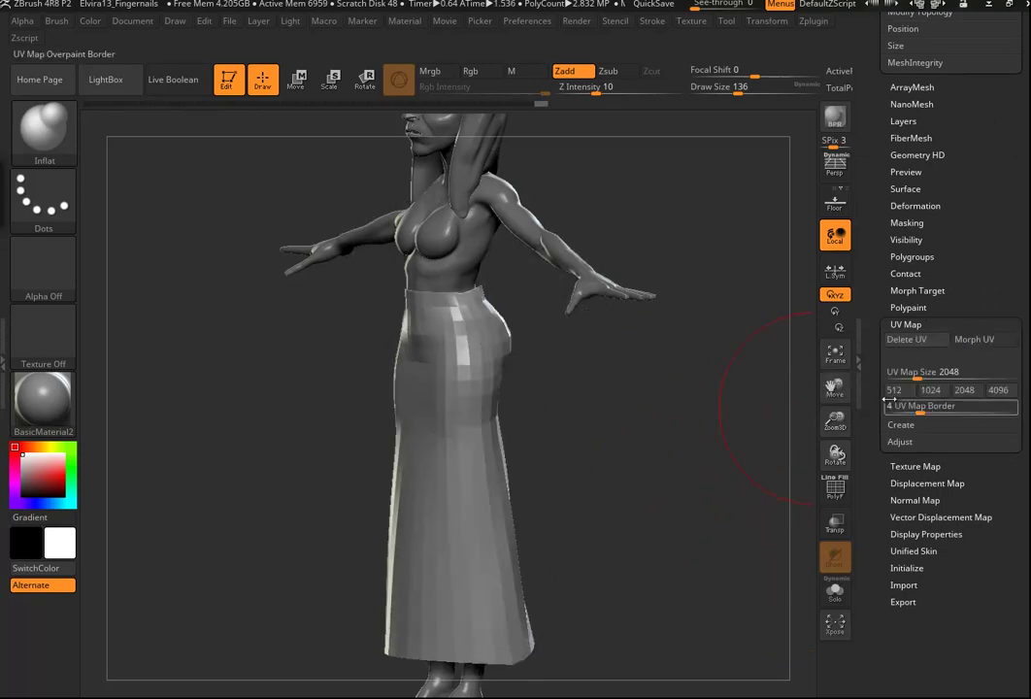
left_click(909, 325)
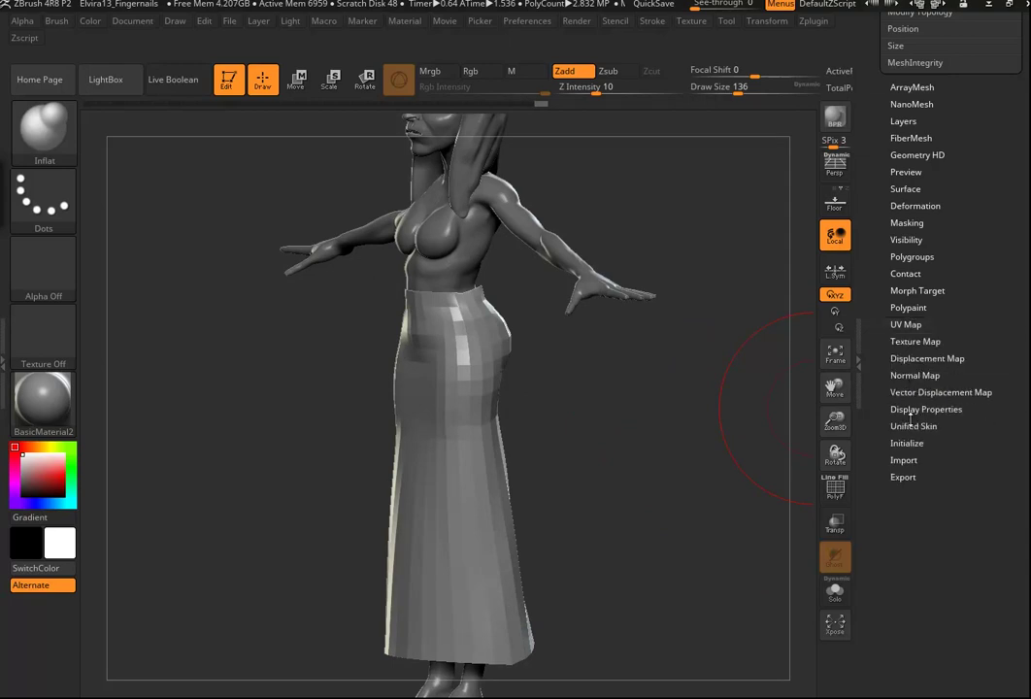
Step: Create a displacement map for the DressTest05 skirt and inspect its enlarged preview
left_click(918, 359)
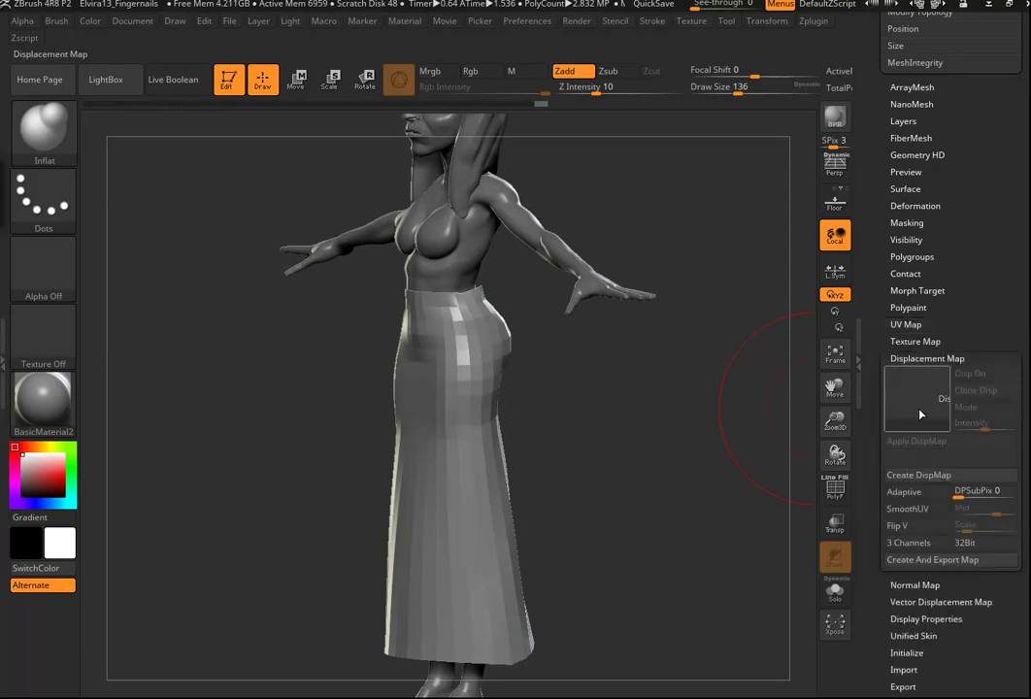
left_click(915, 476)
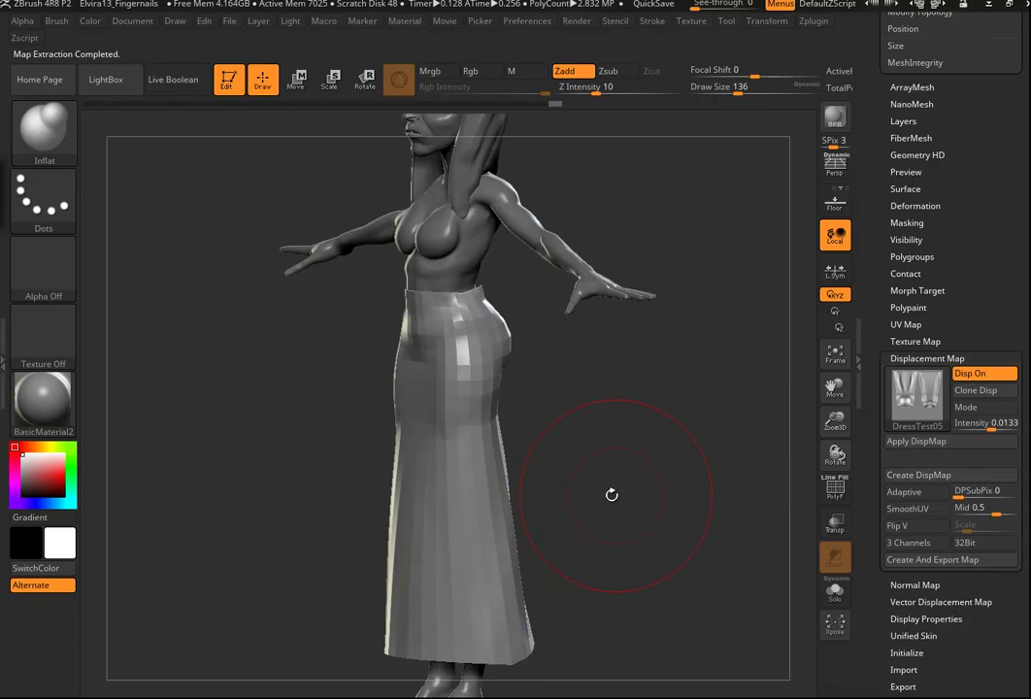
mouse_move(910, 407)
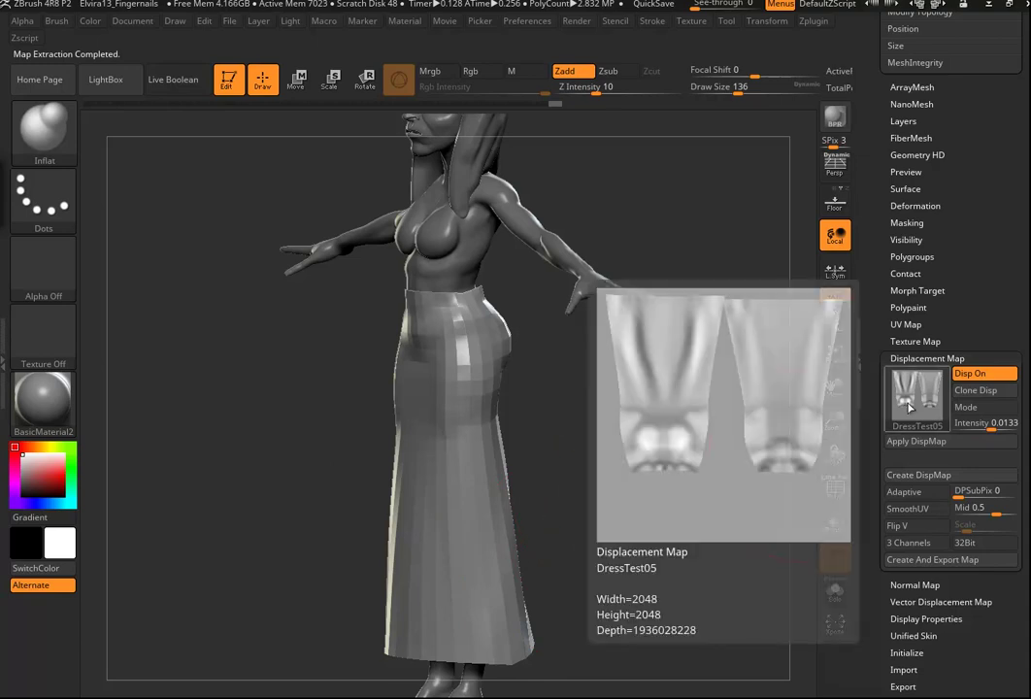
left_click_drag(638, 459, 575, 458)
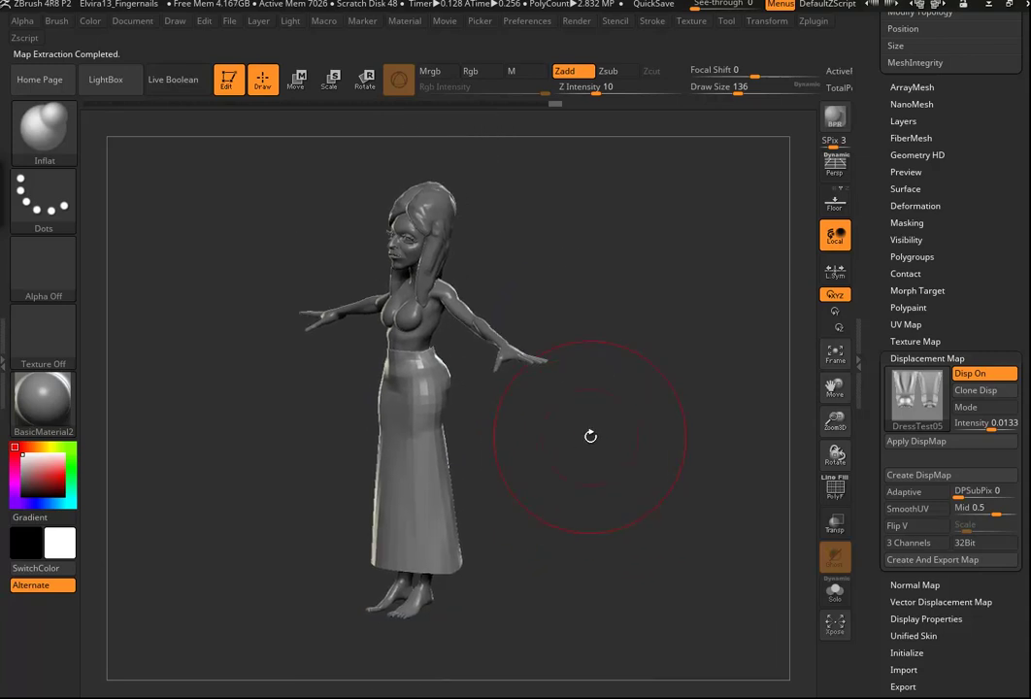
left_click_drag(624, 478, 647, 489)
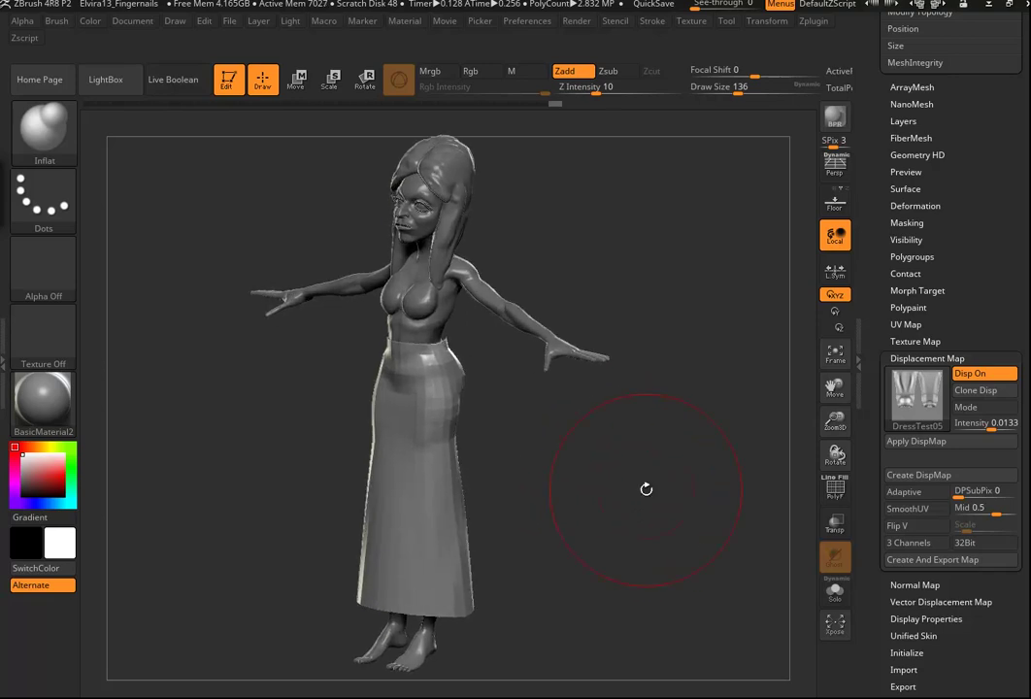